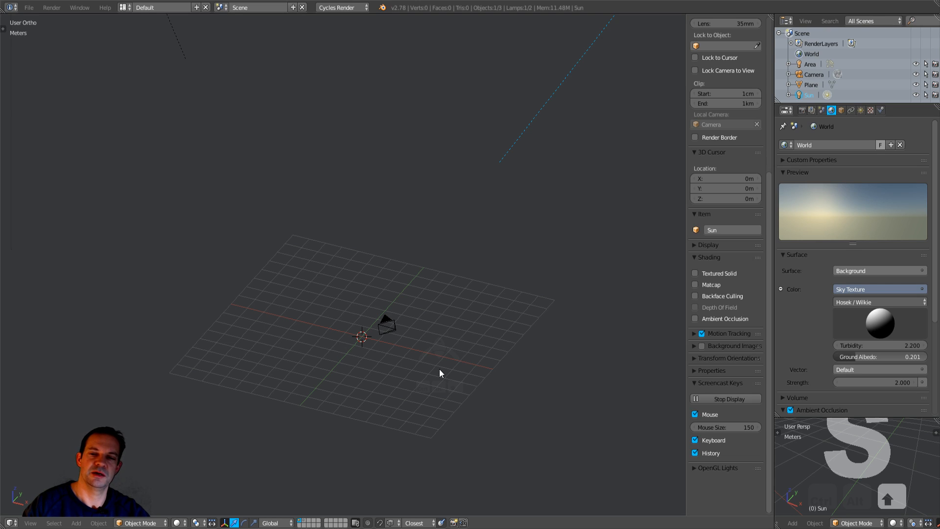
Step: Add a cube mesh at the centre of the grid
mouse_move(435, 368)
middle_down()
mouse_move(463, 366)
mouse_move(454, 369)
middle_up()
middle_drag(650, 409, 635, 408)
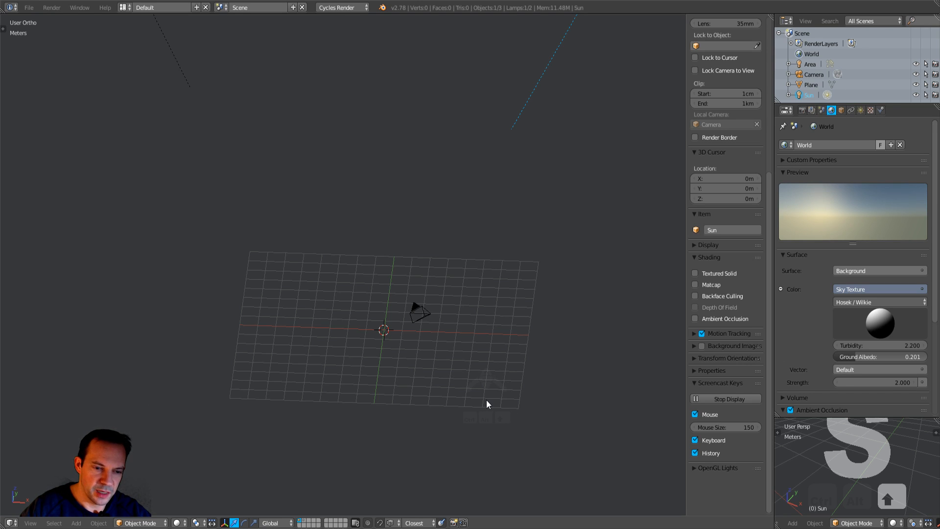
middle_drag(530, 410, 532, 387)
key(shift+a)
mouse_move(531, 385)
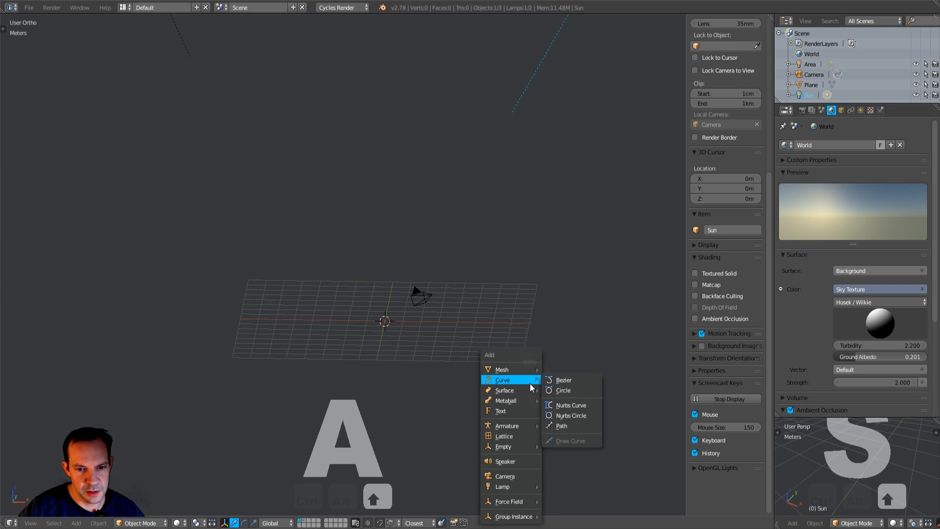
mouse_move(512, 369)
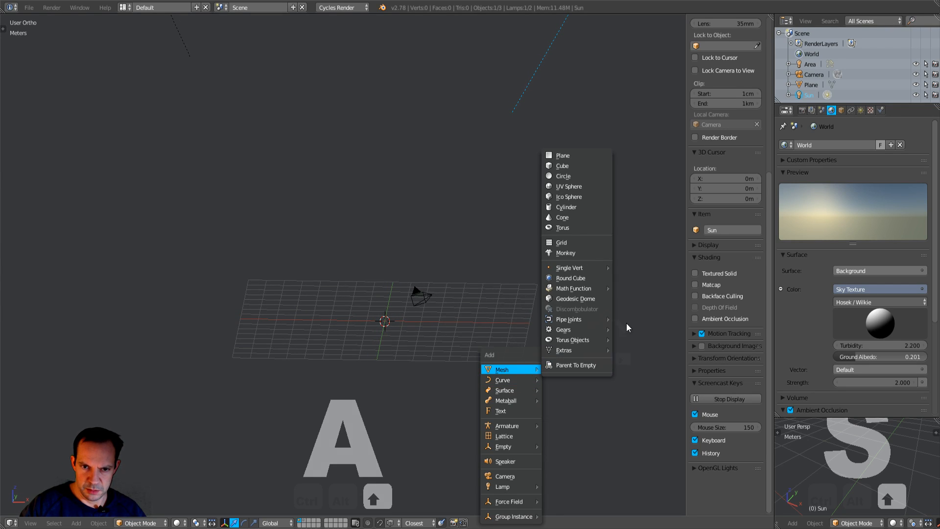
click(579, 166)
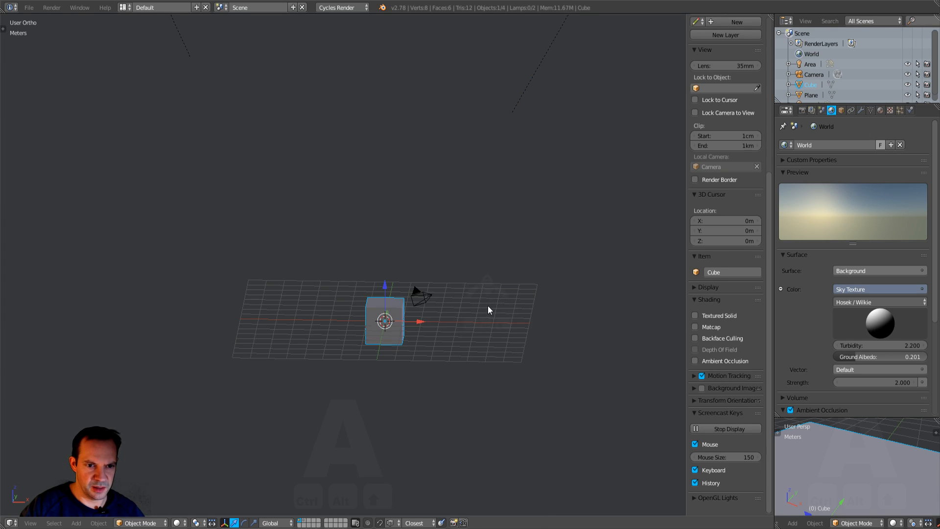
Step: Raise the cube above the grid and flatten it along Z into a slab about 24 cm thick
key(KP_1)
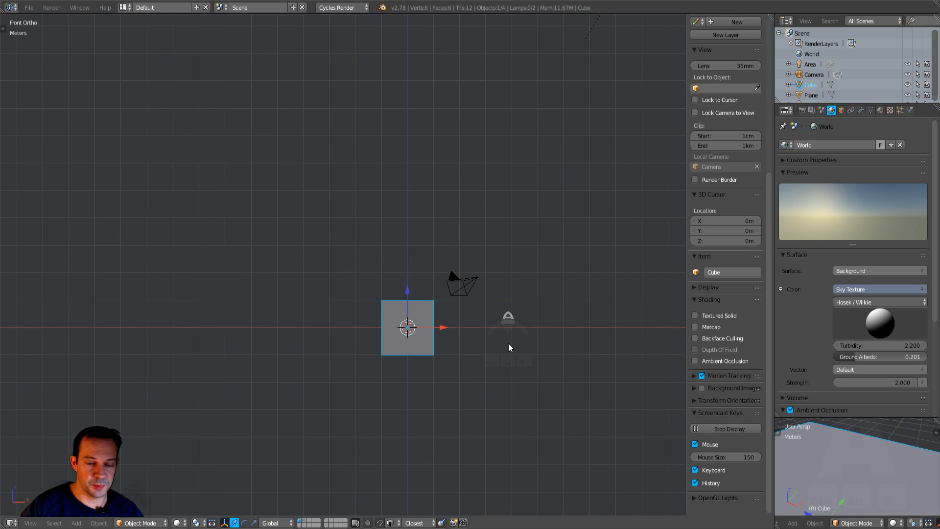
drag(409, 290, 414, 228)
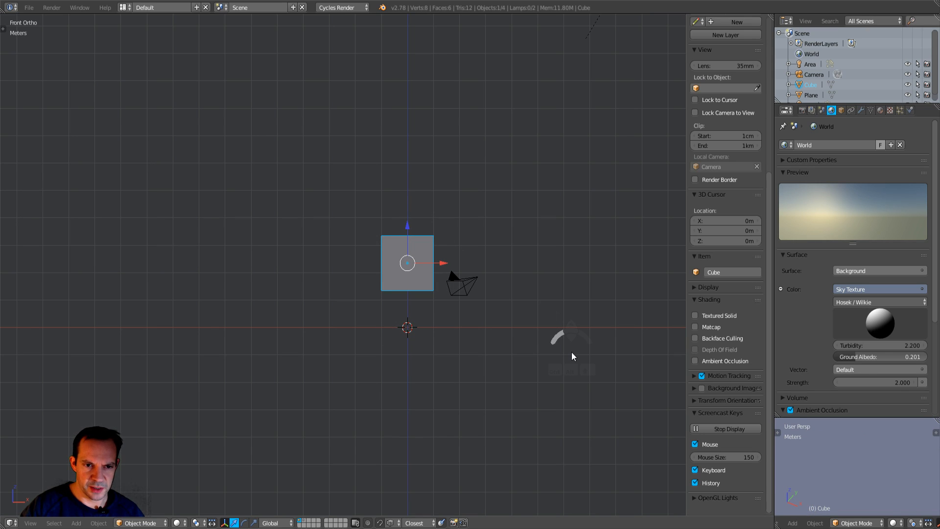
key(s)
key(z)
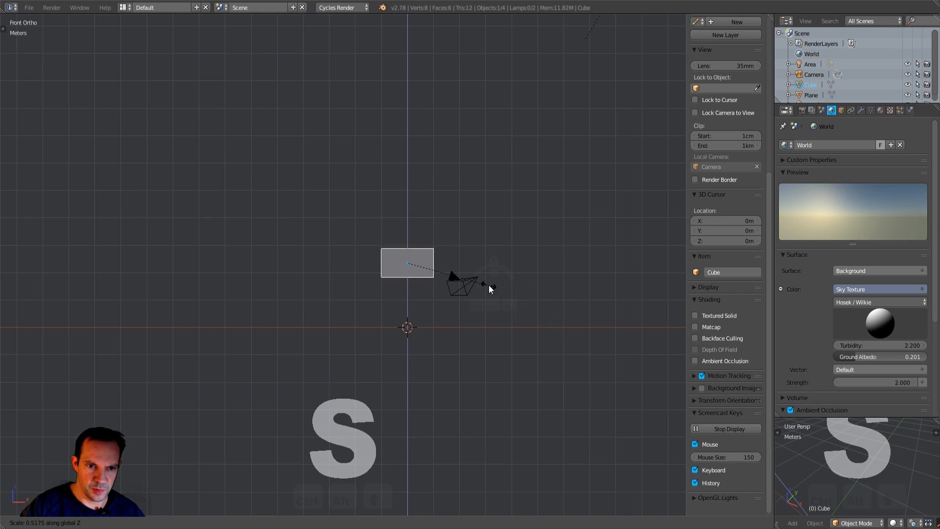
click(440, 268)
Step: Scale the slab along X to about 3.8 m and along Y to about 2.3 m
middle_drag(442, 270, 514, 368)
key(s)
key(x)
click(645, 379)
middle_drag(645, 380, 529, 356)
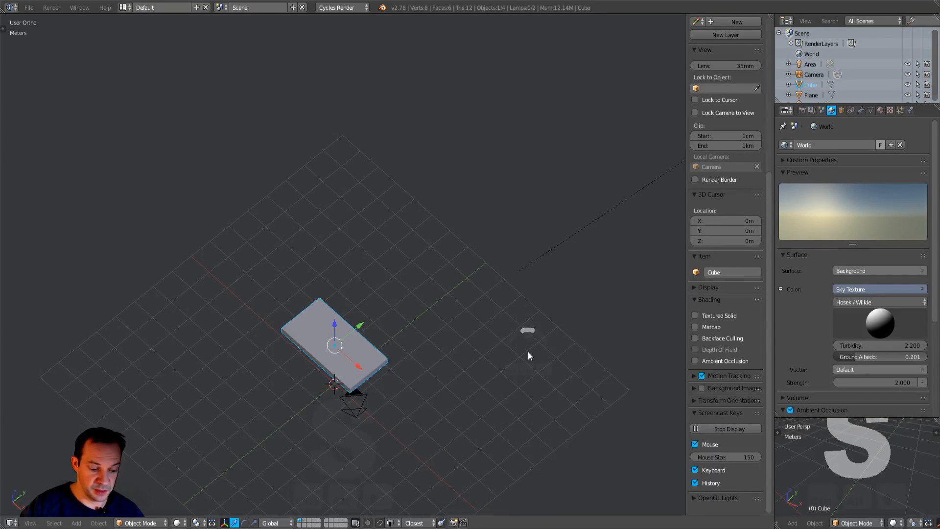
key(s)
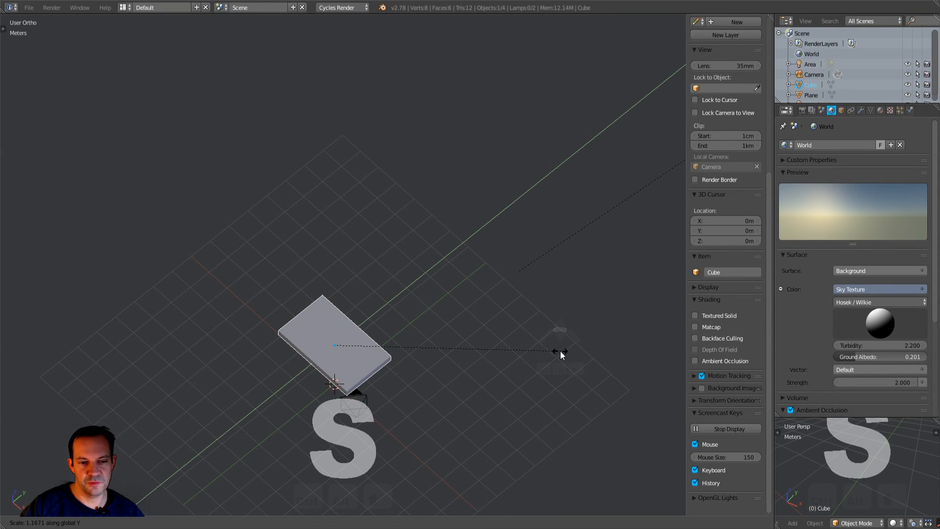
click(536, 359)
Step: Apply the slab's rotation and scale to its mesh data
middle_drag(487, 370, 509, 339)
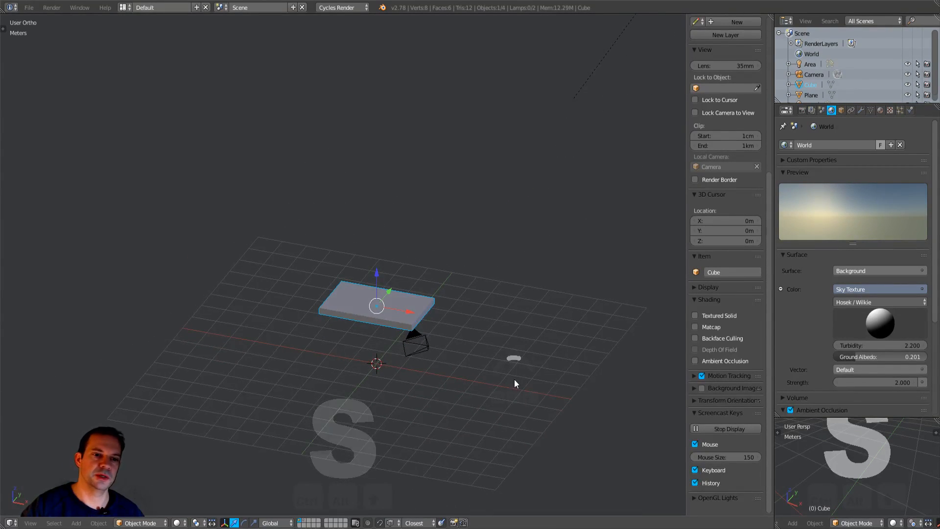
scroll(514, 383, up, 2)
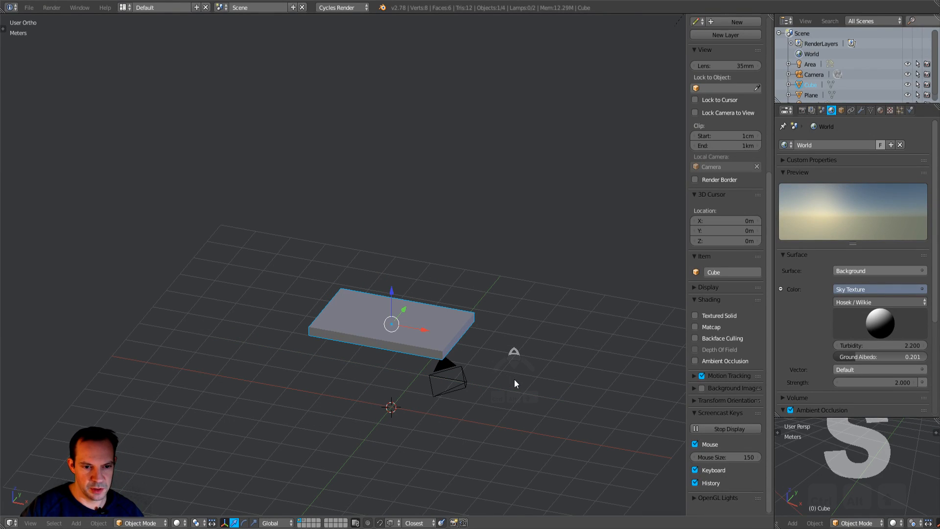
key(ctrl+a)
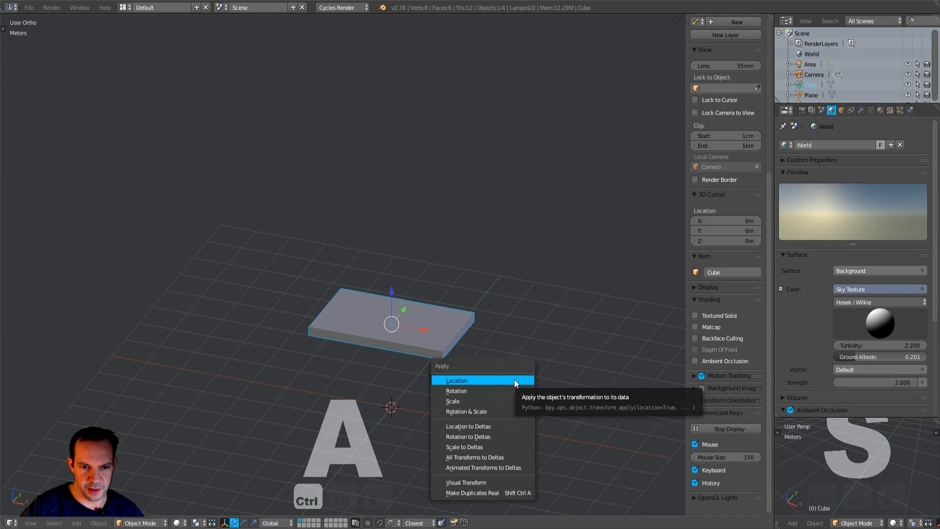
click(493, 410)
Step: Put the slab in Edit Mode and turn on the edge length display
middle_drag(502, 357, 493, 373)
key(ctrl+Tab)
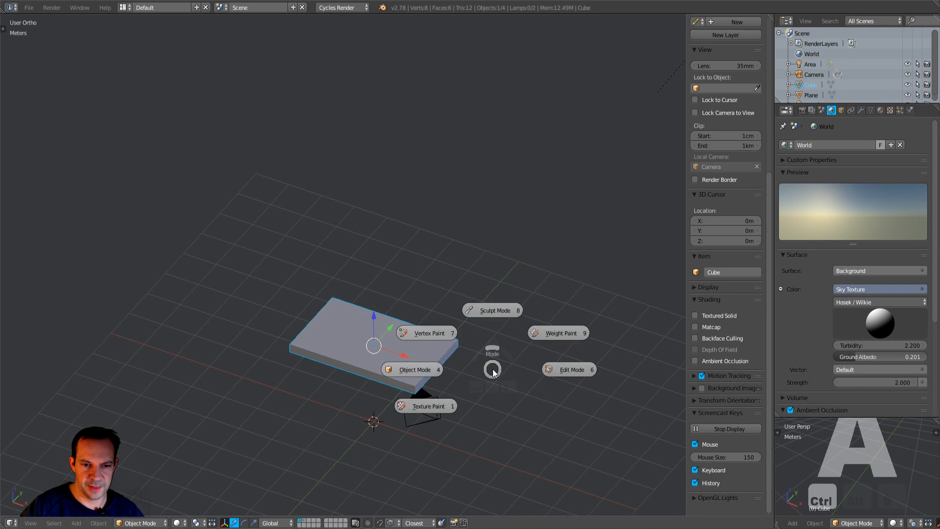
click(582, 375)
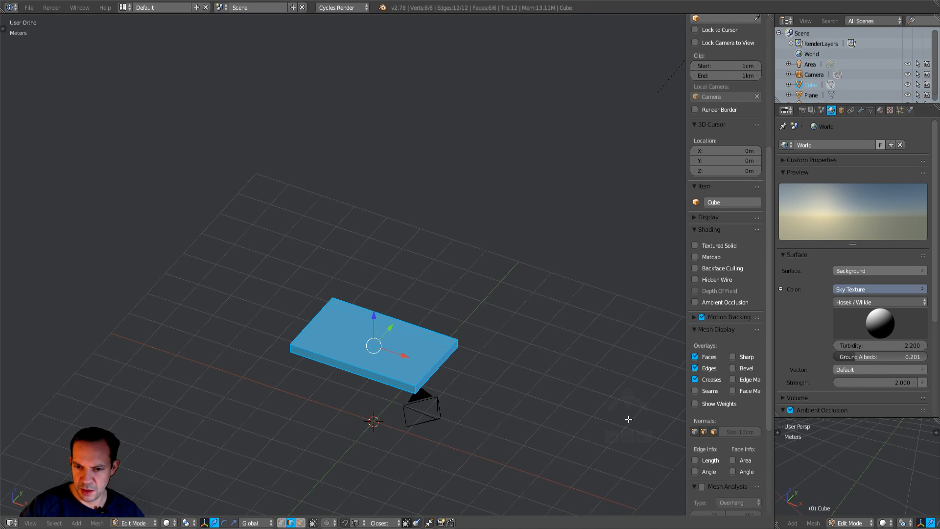
scroll(695, 461, down, 2)
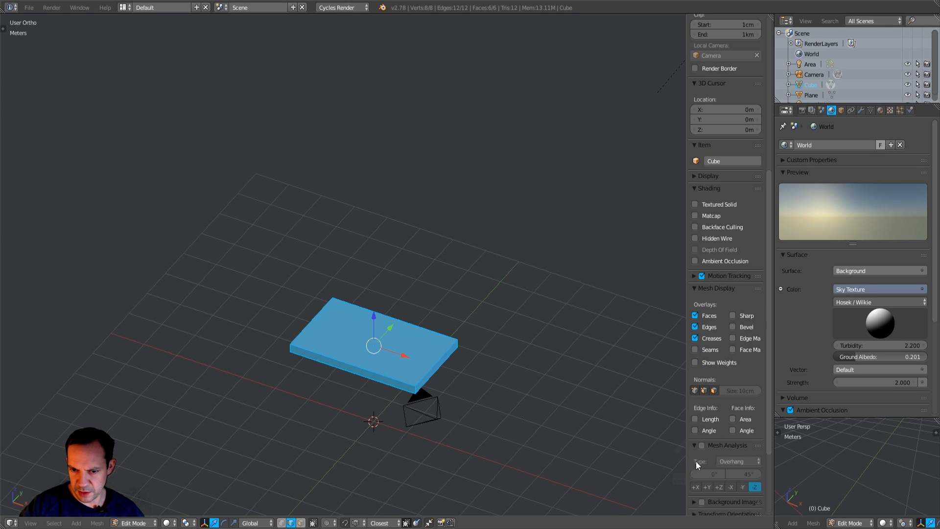
click(694, 419)
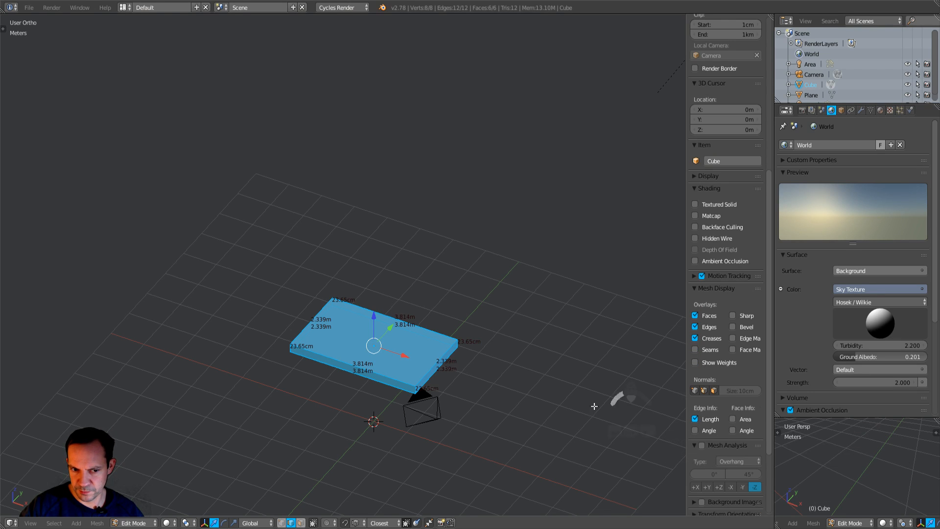
Step: Scale the whole slab mesh down uniformly to about 1.6 m by 98 cm
middle_drag(471, 361, 510, 388)
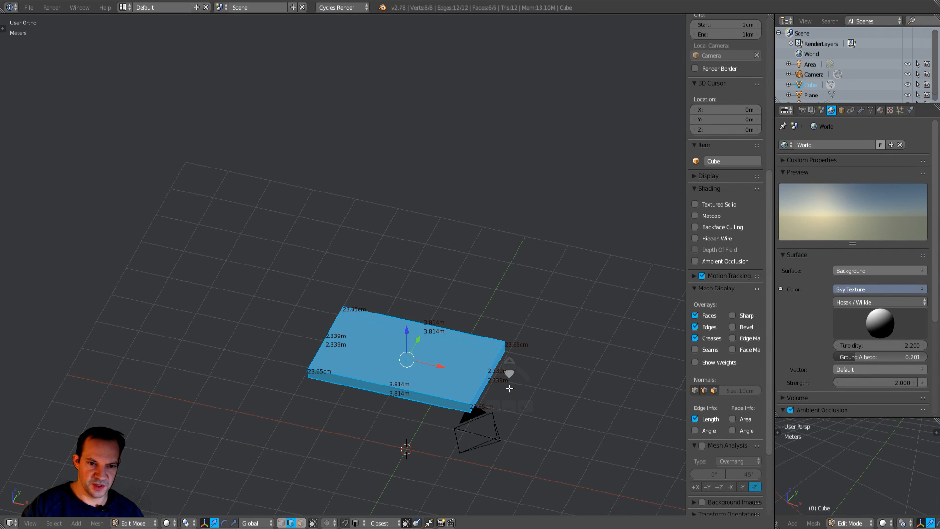
key(KP_7)
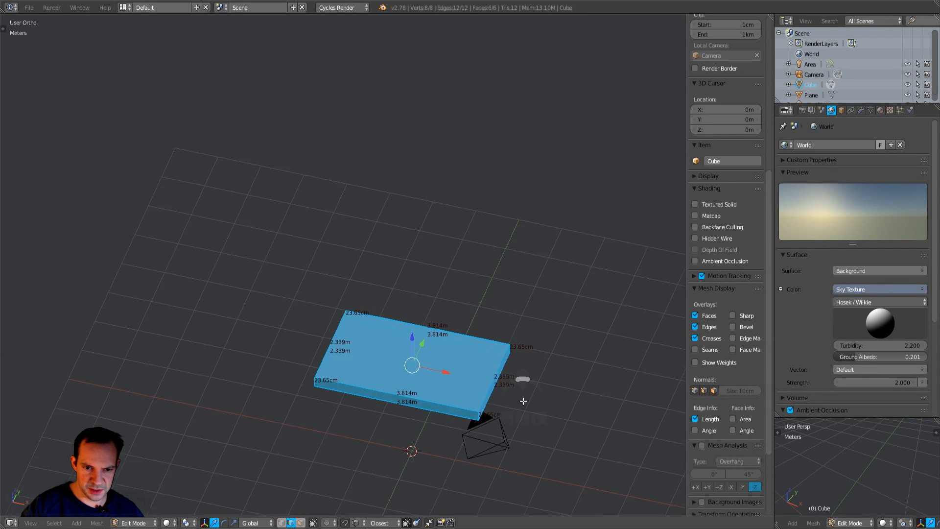
shift+middle_drag(575, 429, 616, 390)
key(s)
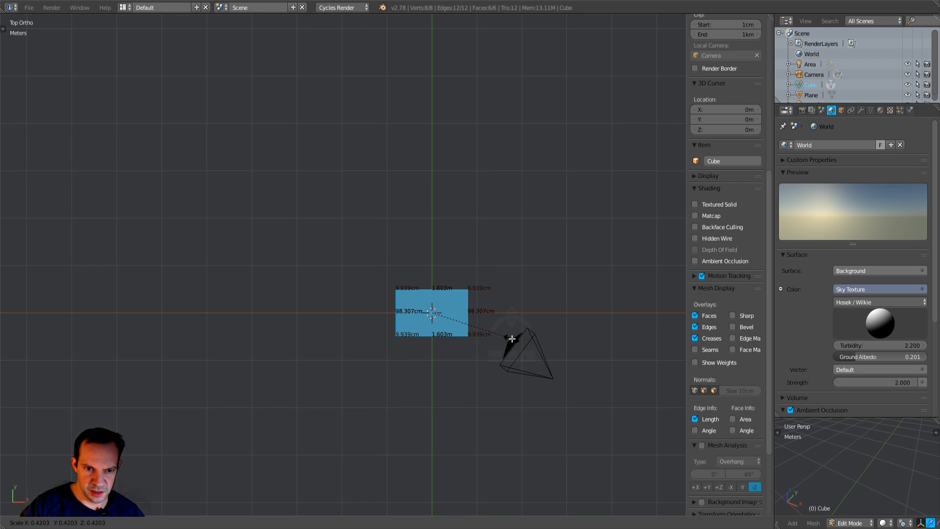
click(511, 338)
Step: Thin the slab along Z to a thickness of about 6.9 cm
middle_drag(553, 390, 426, 384)
key(KP_1)
scroll(550, 298, up, 5)
scroll(447, 357, up, 3)
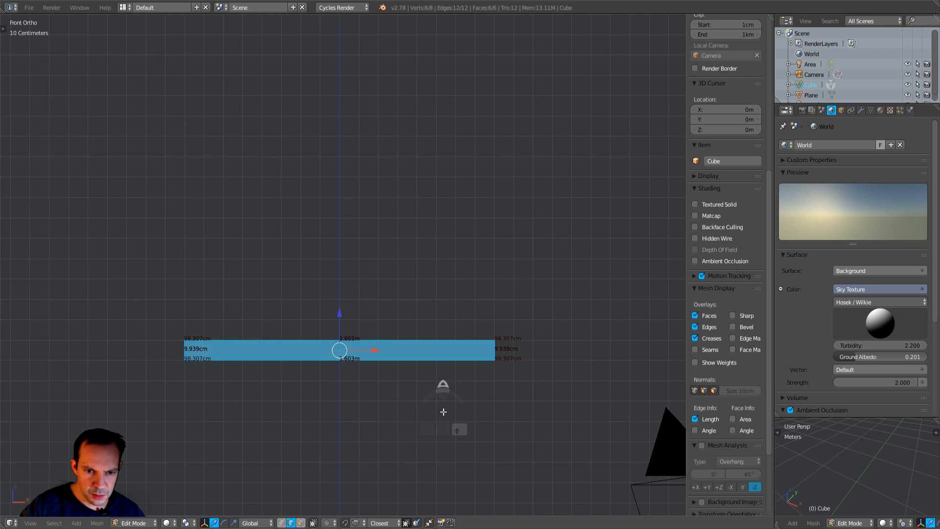
key(s)
key(z)
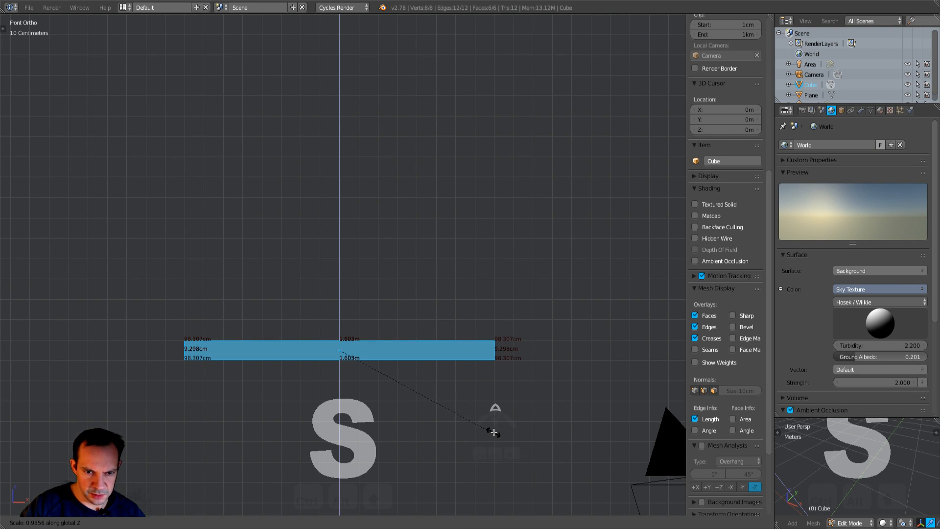
click(461, 392)
Step: Narrow the slab along Y to a depth of about 87 cm
middle_drag(461, 392, 530, 299)
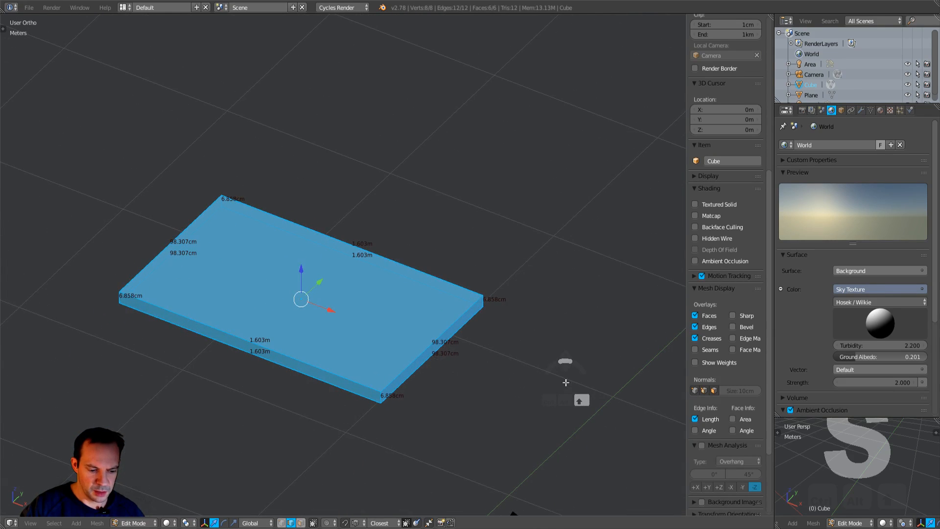
key(s)
key(y)
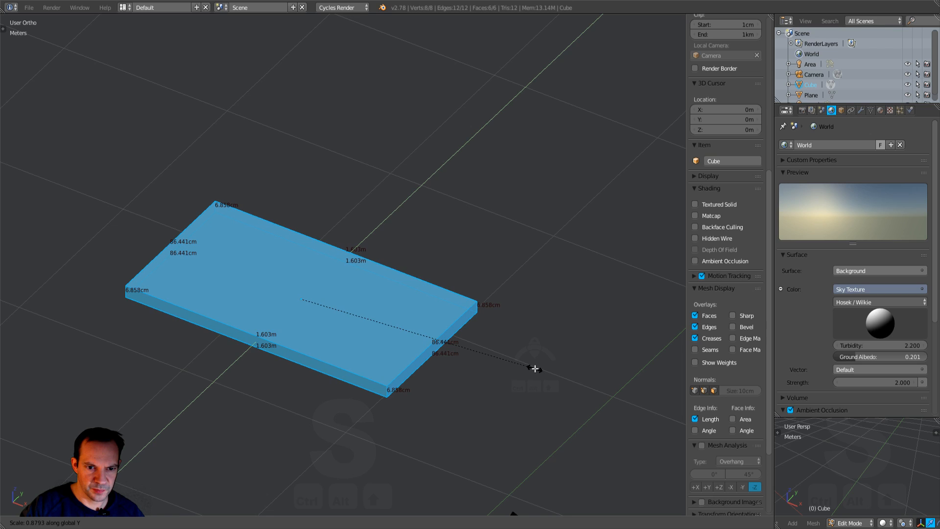
click(537, 370)
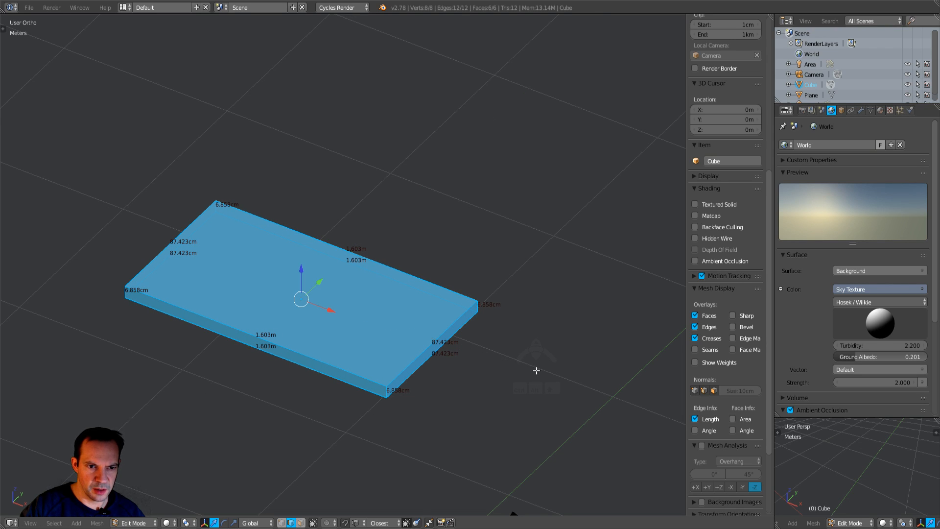
Step: Return the slab to Object Mode and move it slightly higher along Z
key(KP_1)
scroll(539, 329, down, 3)
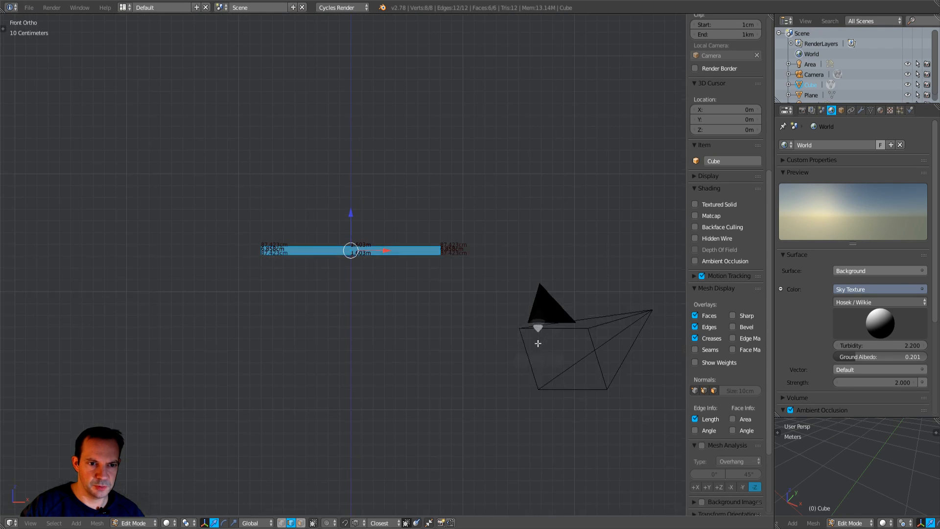
scroll(494, 325, up, 2)
key(ctrl+Tab)
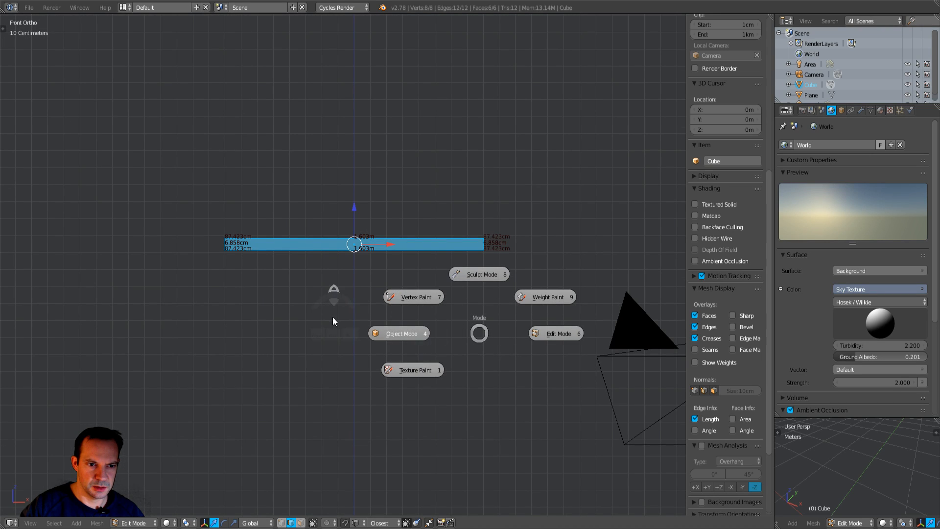
click(409, 341)
scroll(455, 337, down, 2)
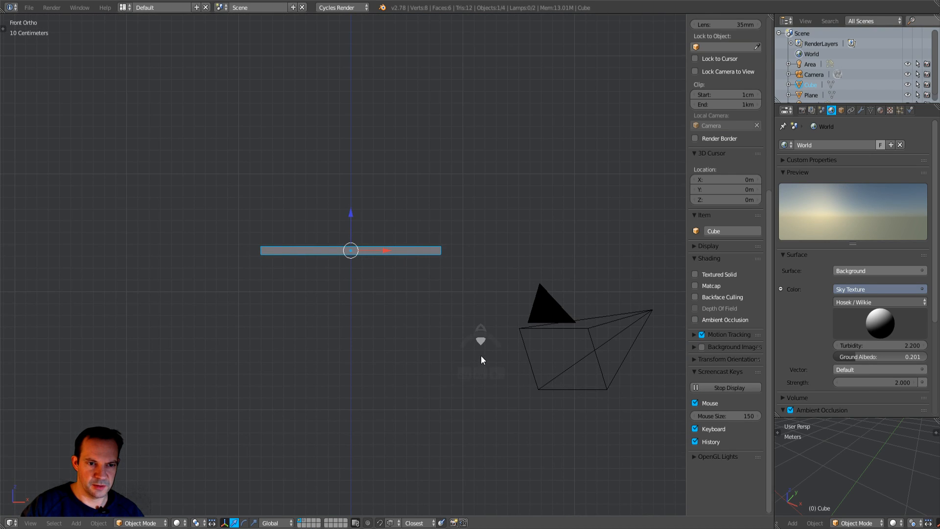
drag(351, 211, 353, 179)
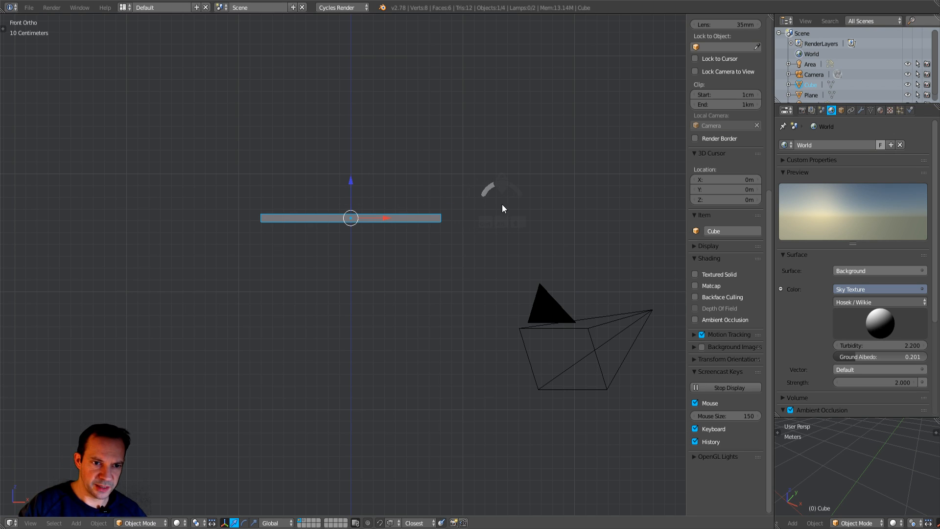
middle_drag(507, 215, 499, 245)
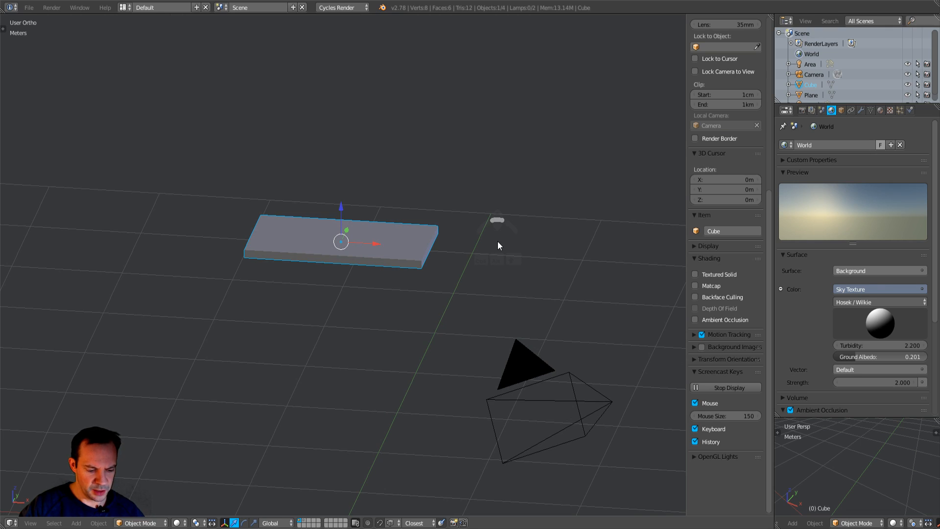
key(ctrl+b)
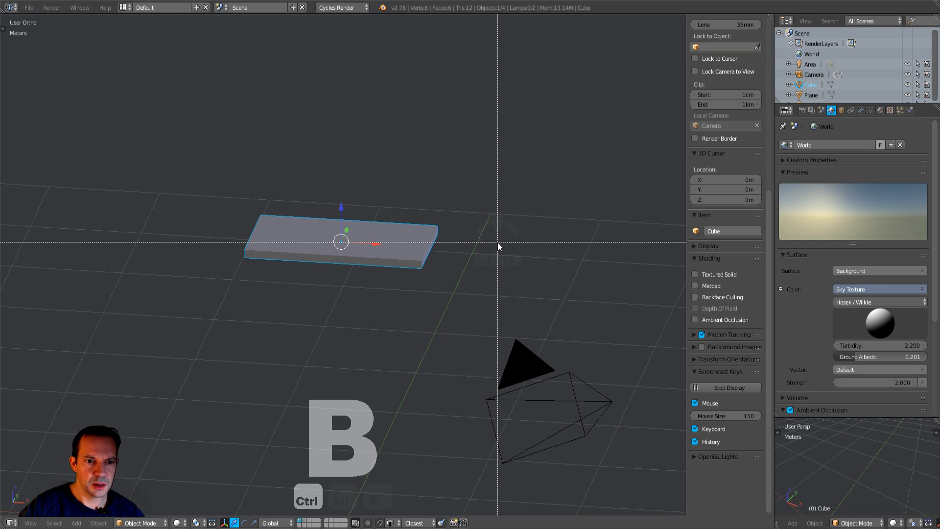
right_click(434, 267)
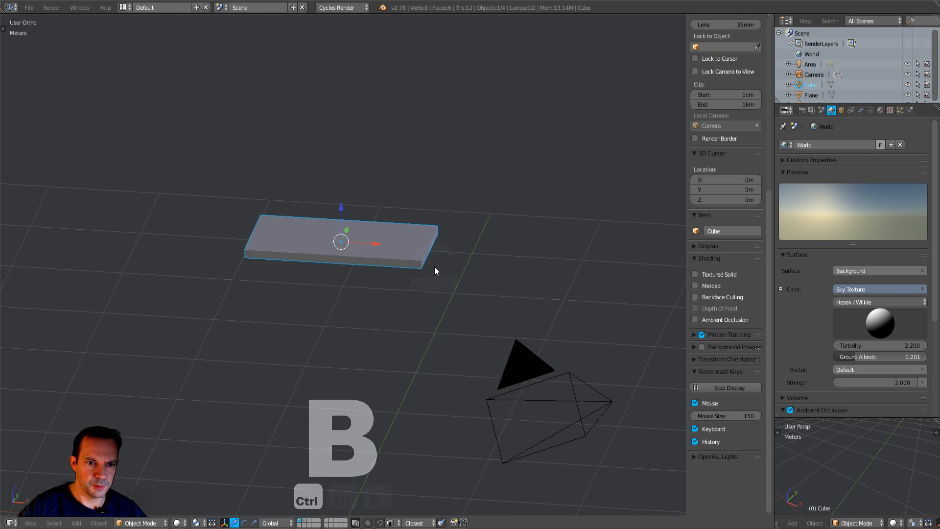
Step: Bevel all edges of the slab in Edit Mode with one segment, making bevel faces about 1 cm wide
right_click(370, 256)
key(Tab)
click(445, 257)
middle_drag(466, 263, 506, 306)
key(ctrl+b)
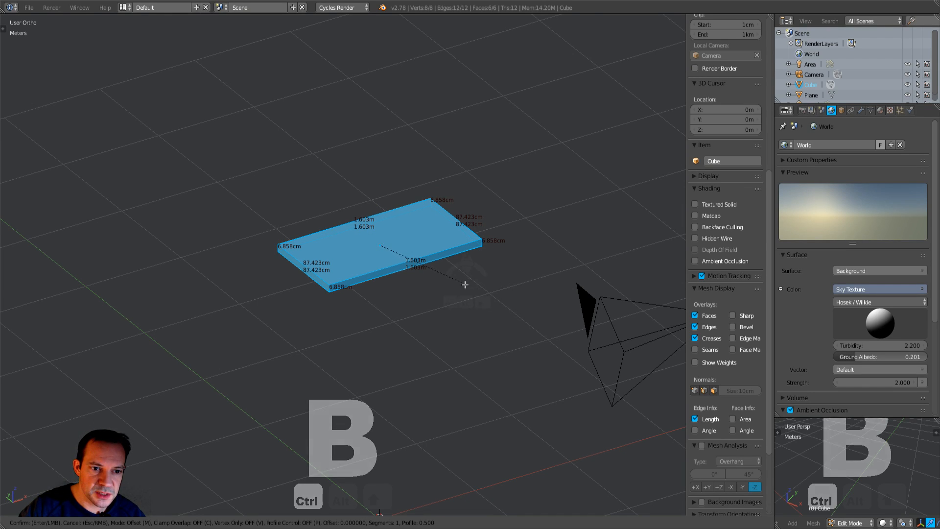
click(509, 309)
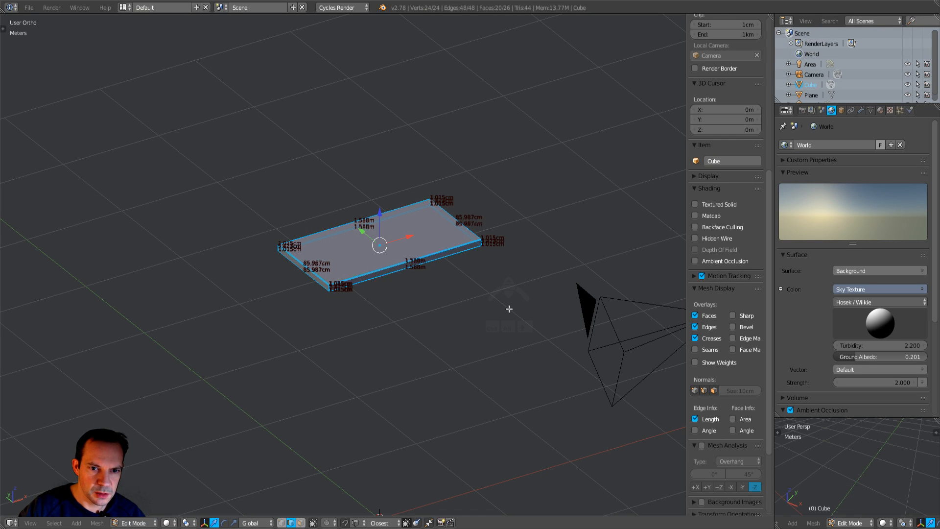
Step: Return the bevelled slab to Object Mode and set its shading to smooth
key(t)
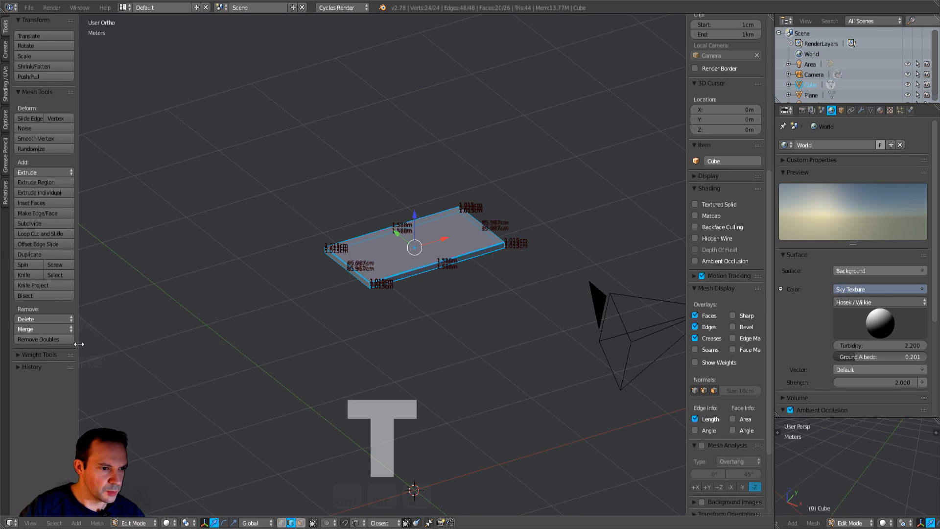
scroll(325, 316, up, 5)
scroll(426, 337, up, 2)
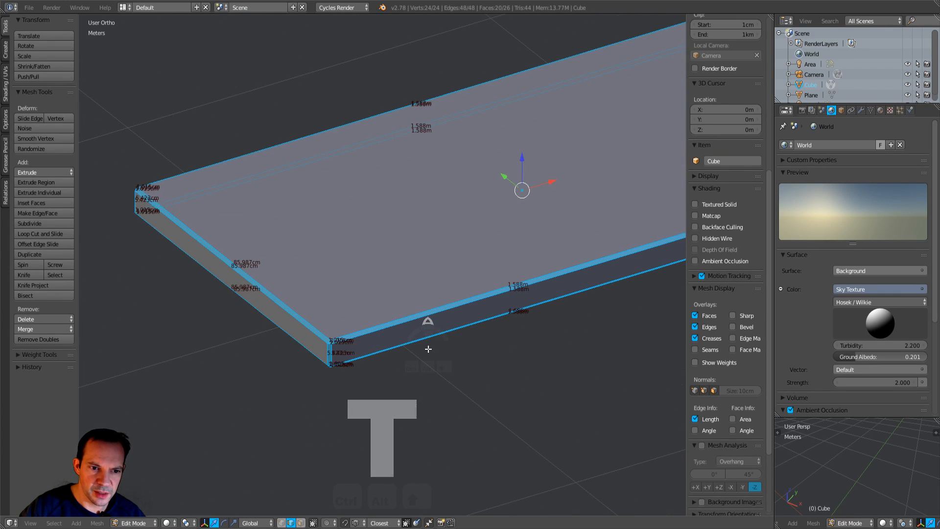
scroll(424, 349, down, 3)
middle_drag(425, 347, 456, 336)
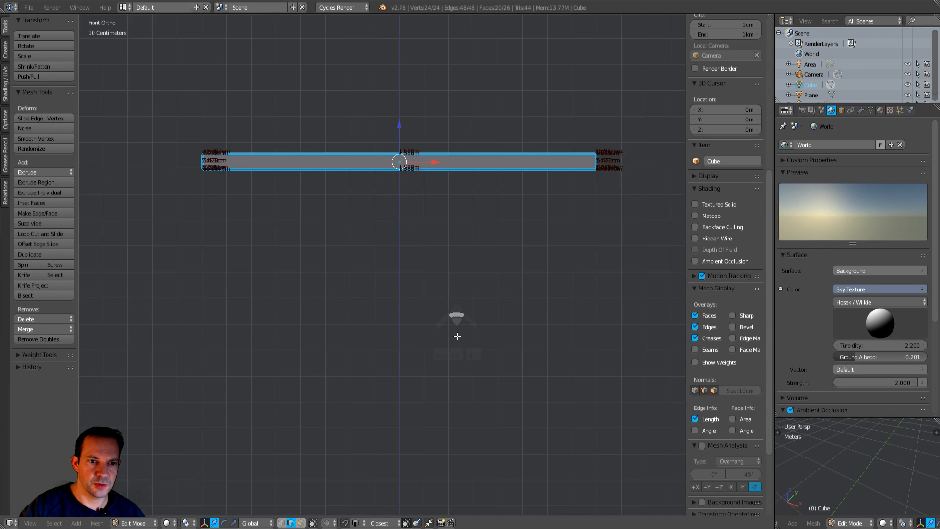
scroll(456, 336, down, 4)
scroll(456, 336, up, 3)
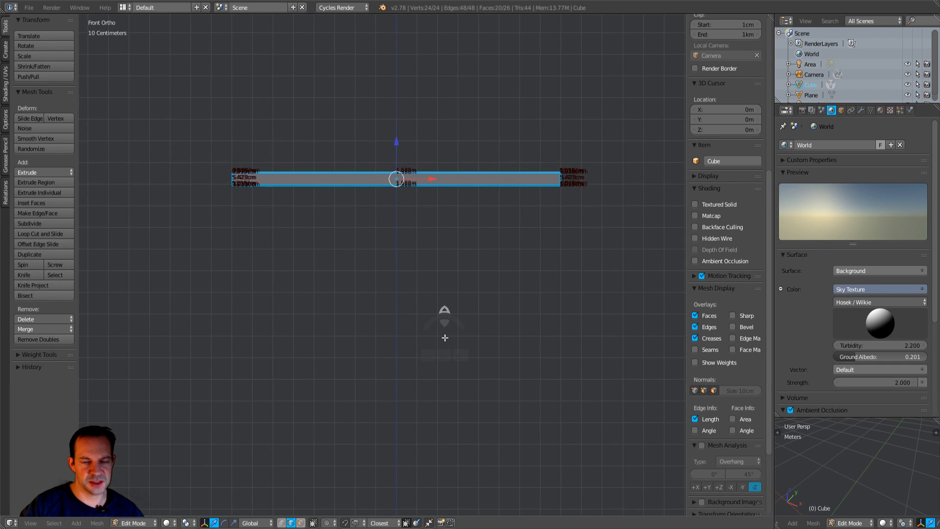
key(ctrl+Tab)
click(377, 340)
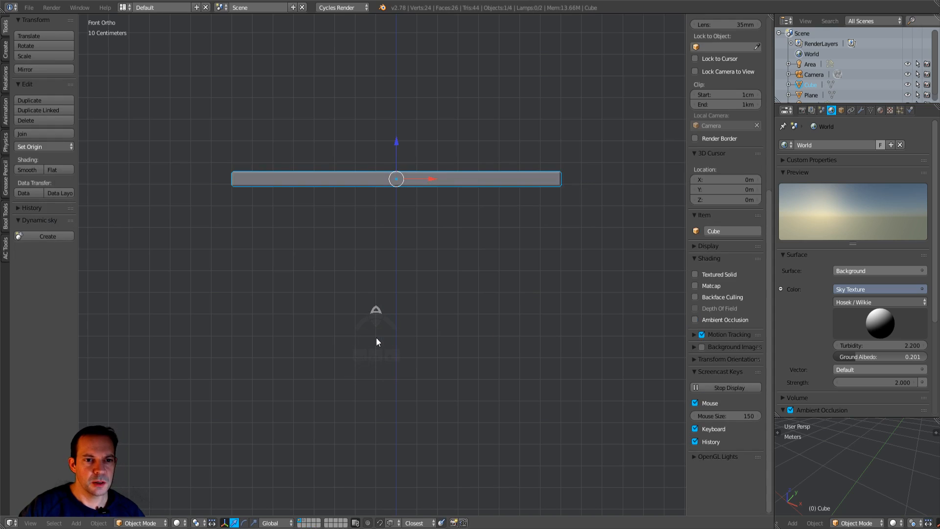
middle_drag(393, 327, 416, 346)
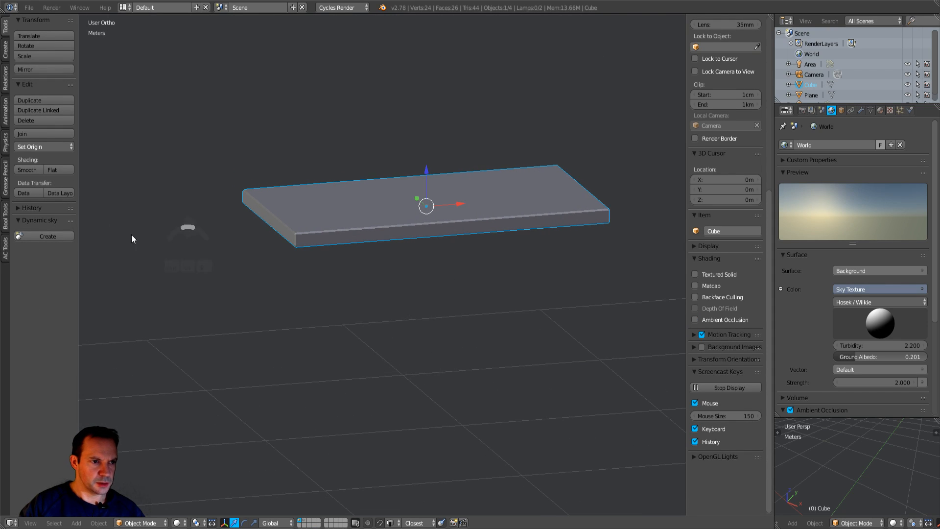
click(24, 169)
mouse_move(430, 289)
middle_down()
mouse_move(421, 293)
mouse_move(475, 281)
middle_up()
Step: Add a new cube to the scene at the 3D cursor while working in the front view
key(KP_1)
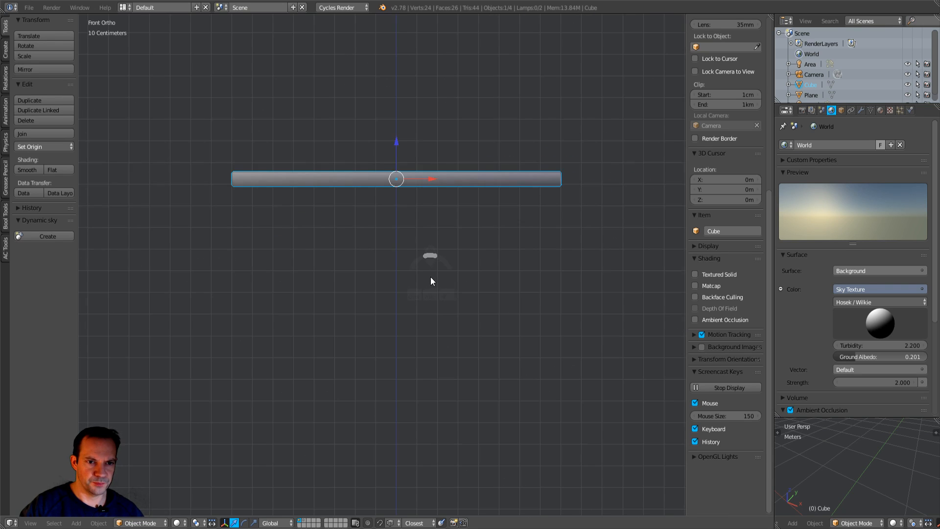
scroll(429, 278, up, 2)
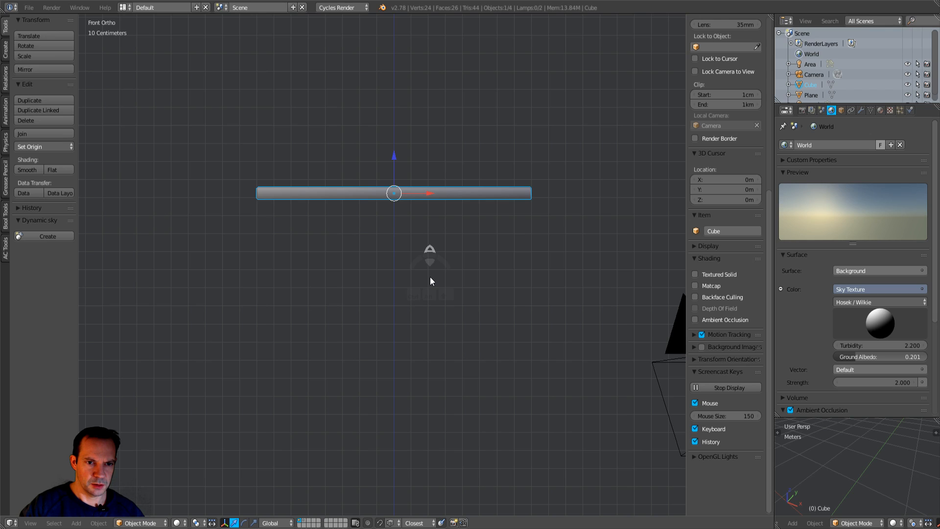
key(Tab)
click(360, 278)
scroll(360, 278, down, 3)
middle_drag(360, 278, 359, 281)
key(shift+a)
mouse_move(357, 280)
click(417, 292)
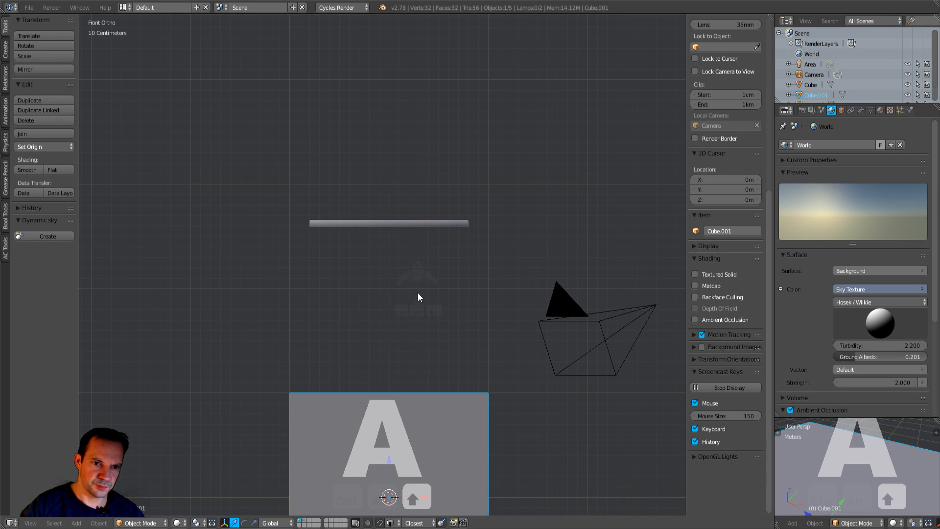
Step: Raise the new cube along Z and scale it down uniformly to a small block just below the slab's centre
drag(388, 461, 413, 258)
key(s)
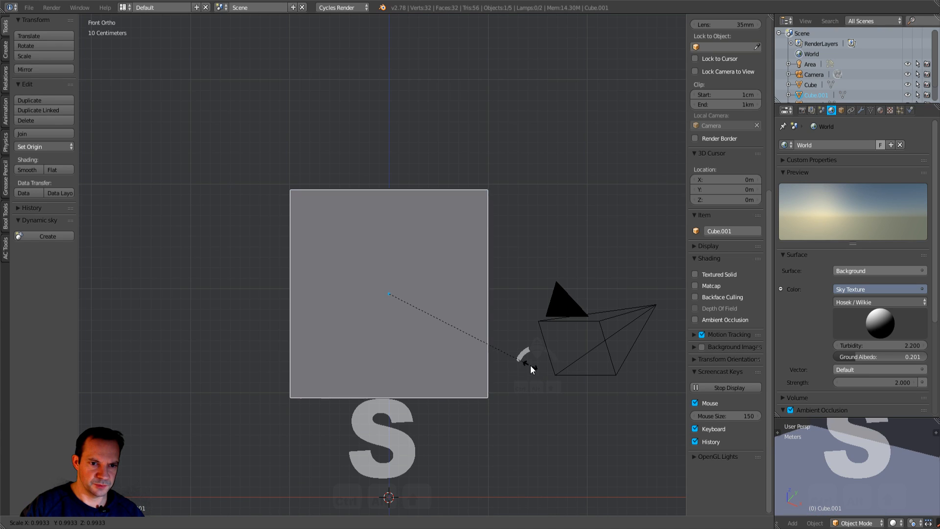
click(398, 298)
drag(393, 257, 392, 231)
Step: Stretch the small block along Z into a tall upright post under the slab
key(s)
key(z)
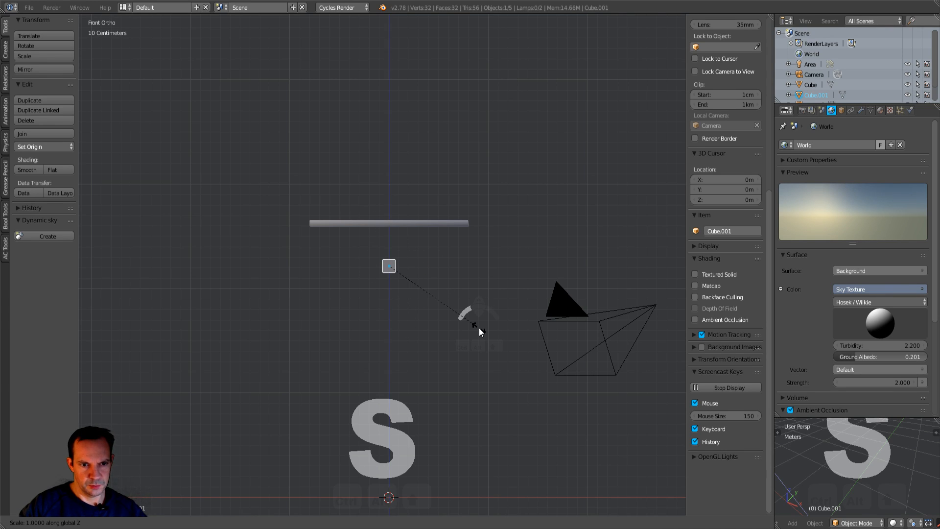
key(Return)
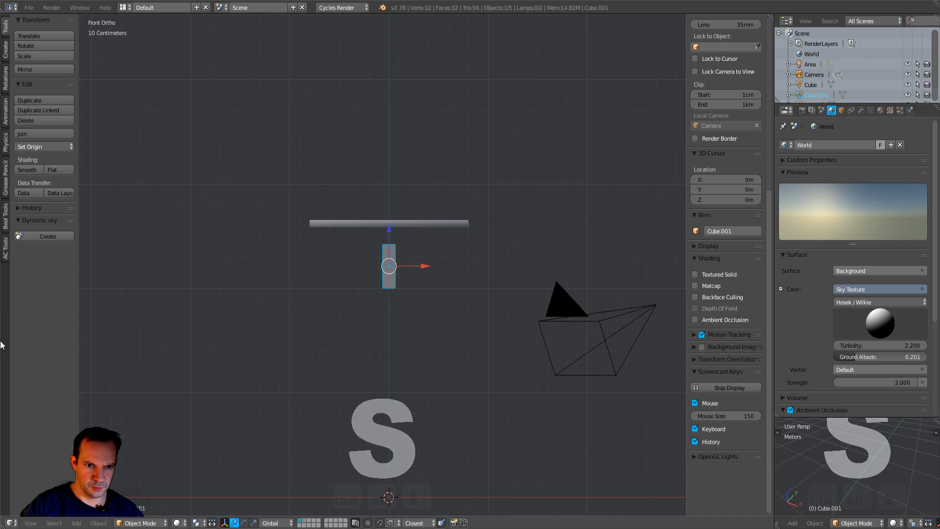
key(s)
key(z)
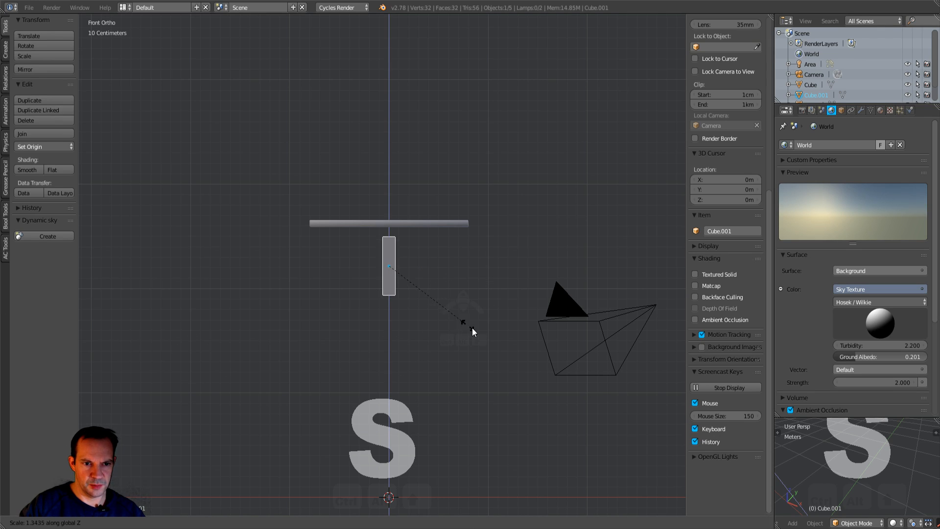
key(Return)
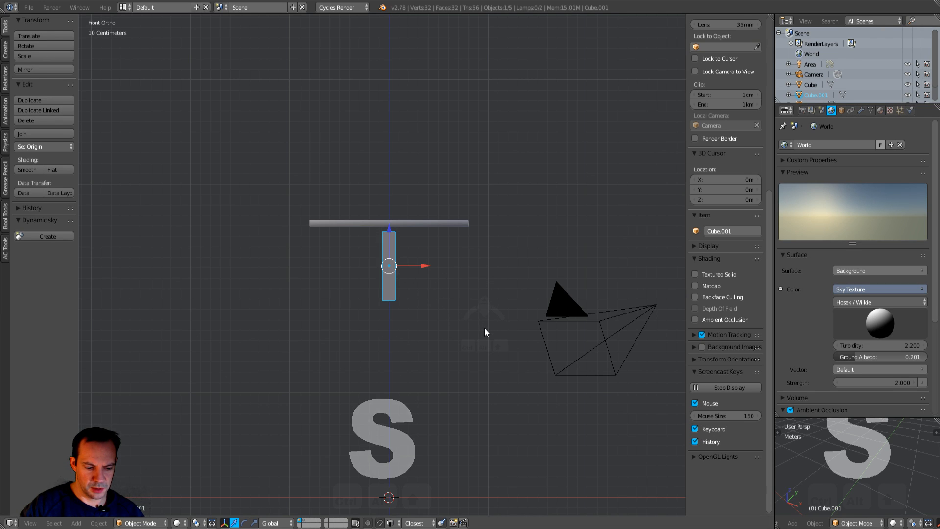
Step: Scale the post down uniformly and stretch it along Z into a leg about 6.2 cm wide and 61 cm tall
key(s)
key(Return)
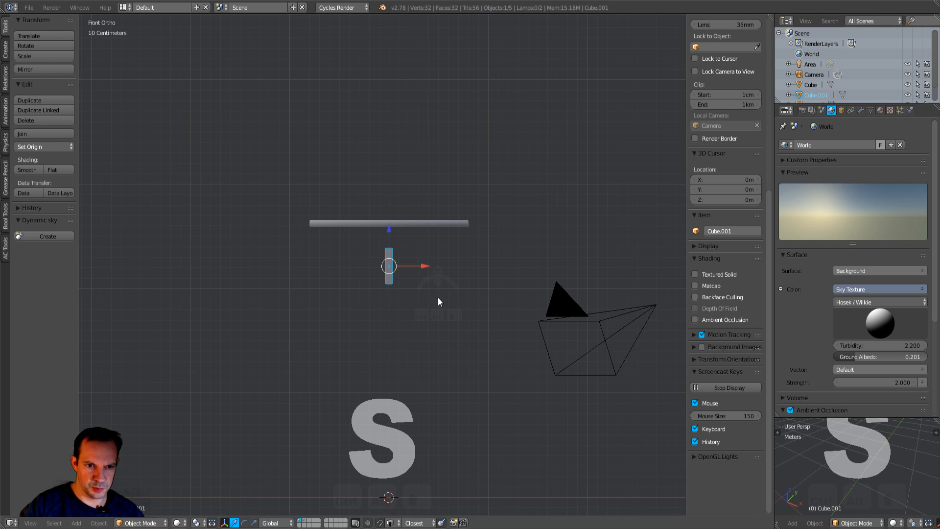
key(s)
key(z)
key(Return)
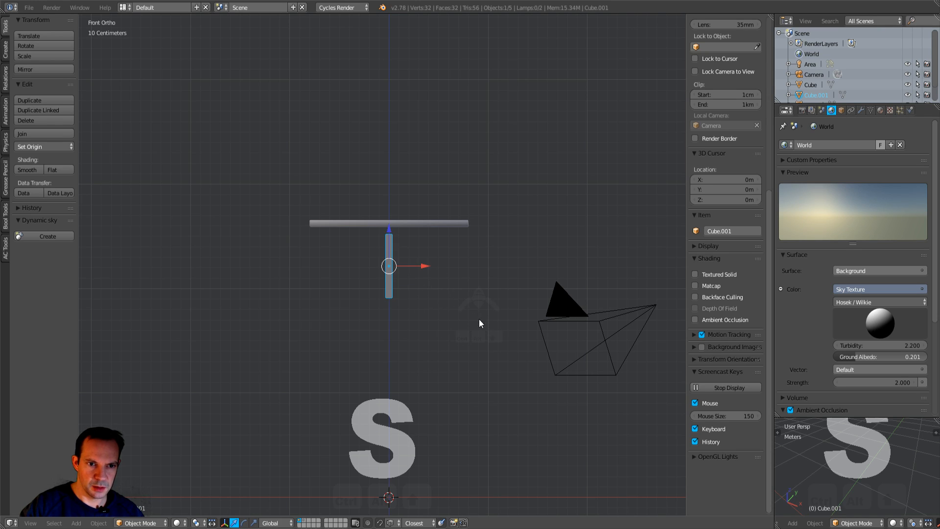
Step: Move the slab higher along Z, and raise the leg slightly while leaving a gap beneath the slab
right_click(397, 224)
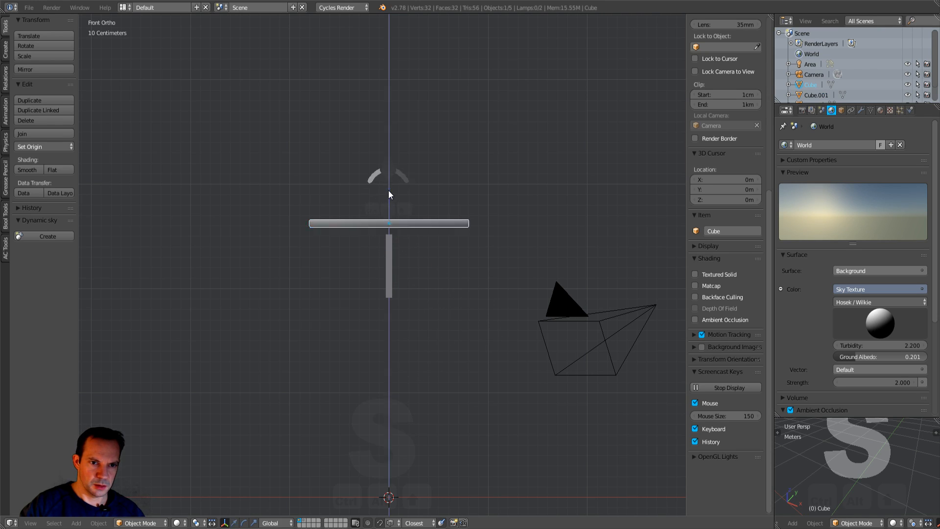
drag(389, 190, 389, 170)
right_click(389, 267)
drag(388, 226, 388, 218)
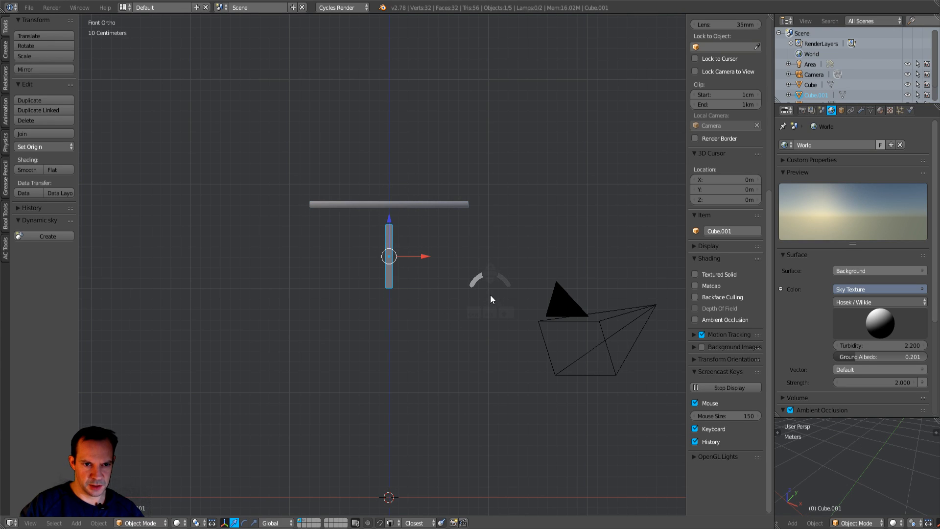
Step: Apply the leg's scale and turn on edge length display in Edit Mode
key(ctrl+a)
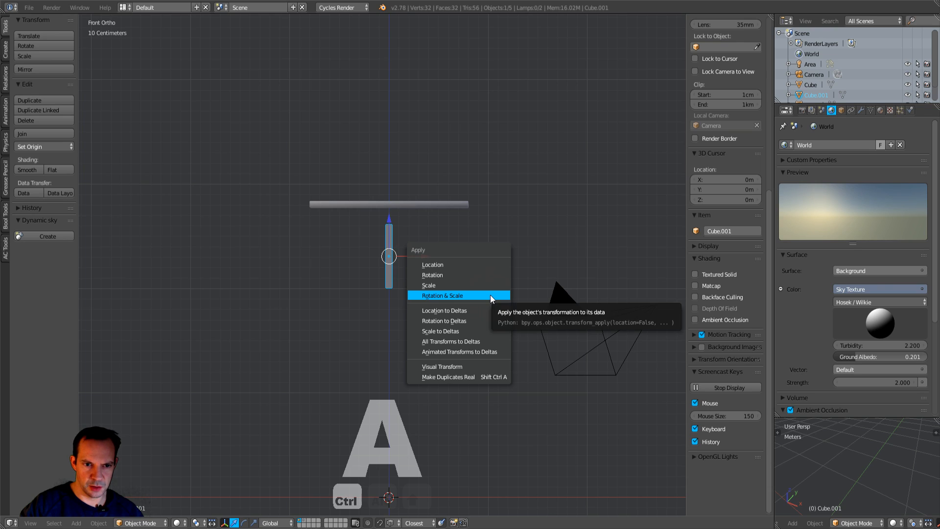
click(464, 285)
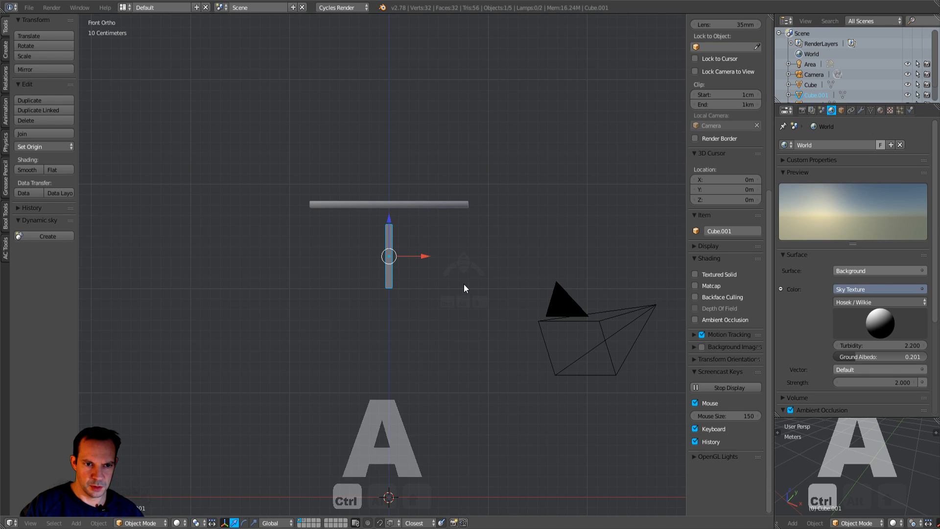
key(Tab)
middle_drag(459, 290, 478, 293)
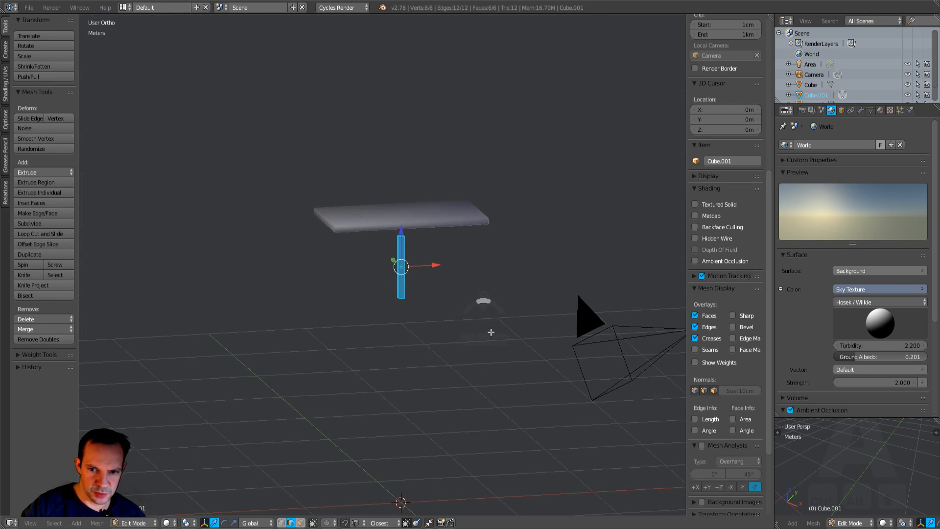
click(694, 418)
Step: Examine the leg's edge lengths up close in the front view, checking its width and height
scroll(516, 346, up, 5)
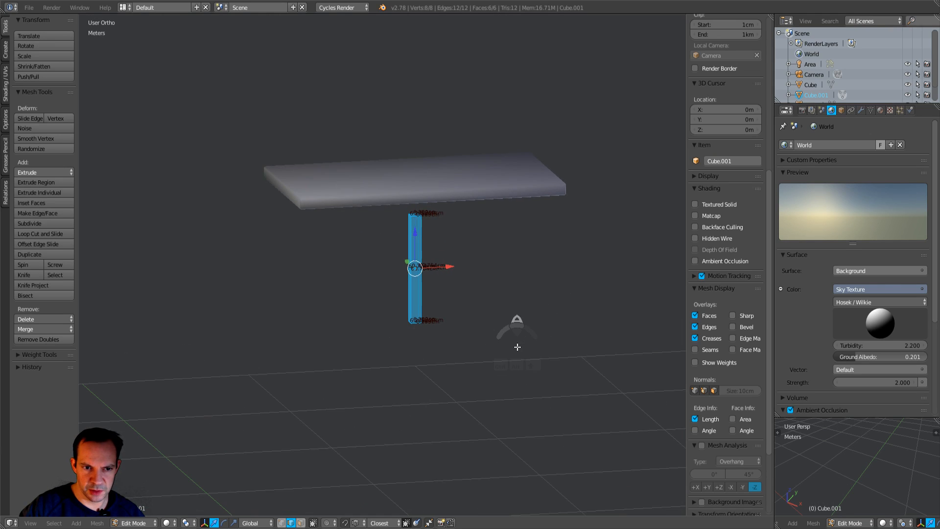
middle_drag(536, 343, 516, 337)
key(KP_1)
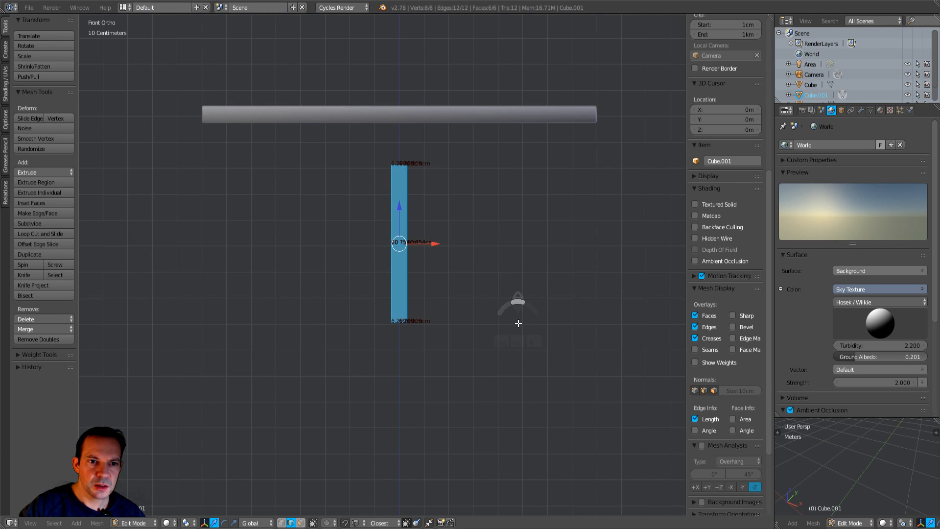
scroll(517, 328, up, 3)
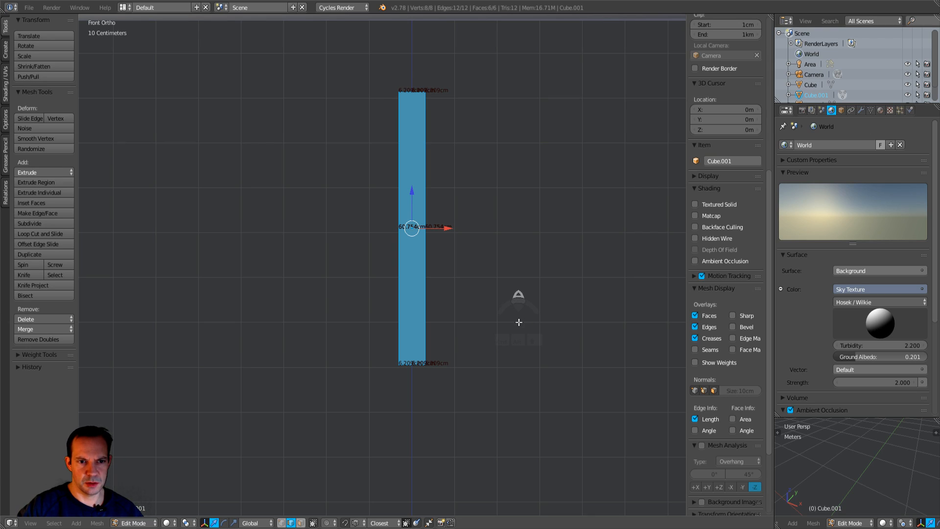
scroll(518, 322, up, 3)
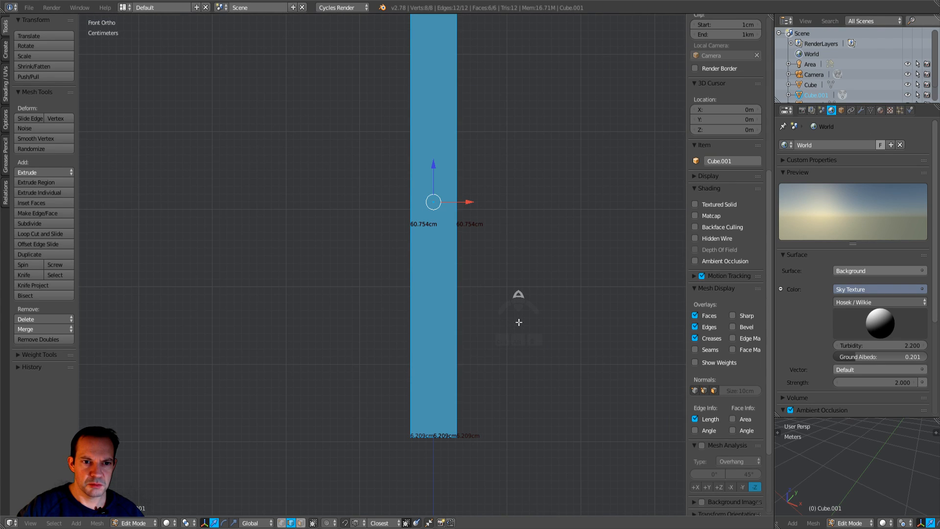
scroll(518, 322, down, 3)
middle_drag(518, 322, 518, 310)
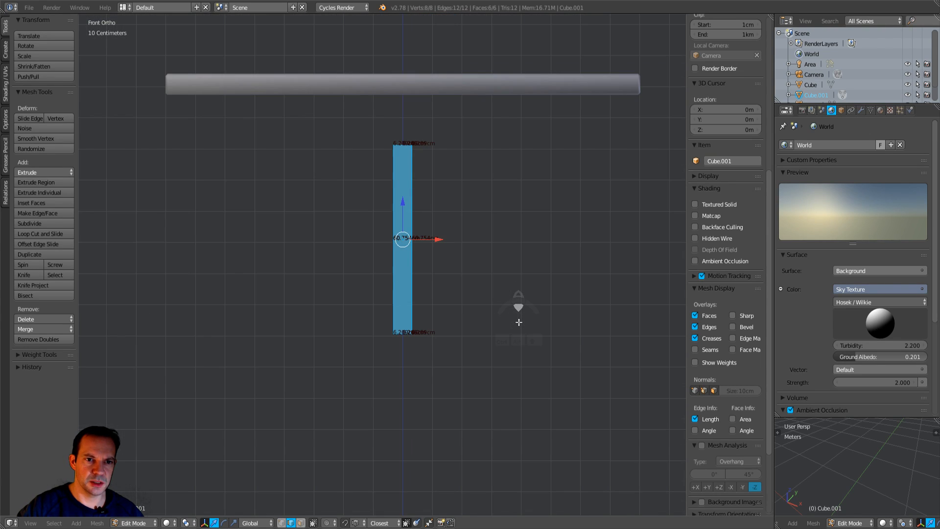
Step: Select the leg's top face and move it up along Z to the underside of the slab
middle_drag(453, 185, 451, 245)
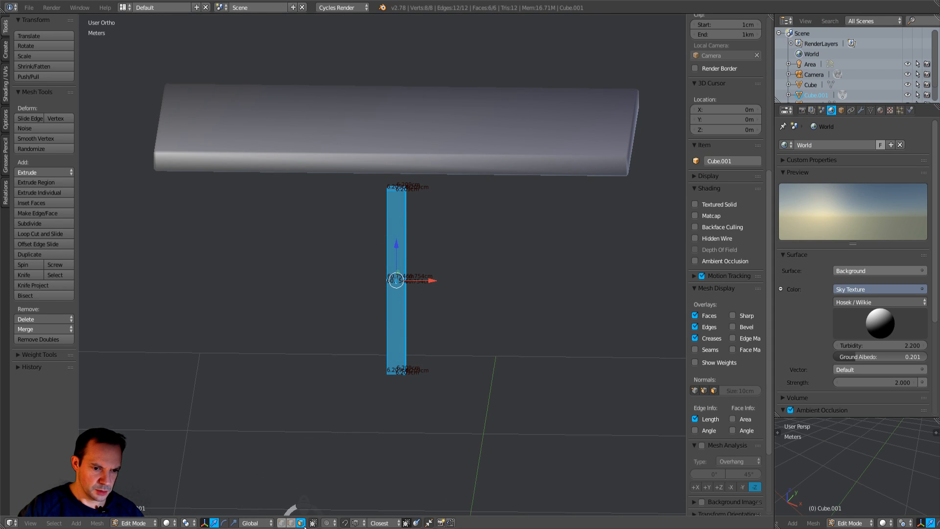
right_click(400, 184)
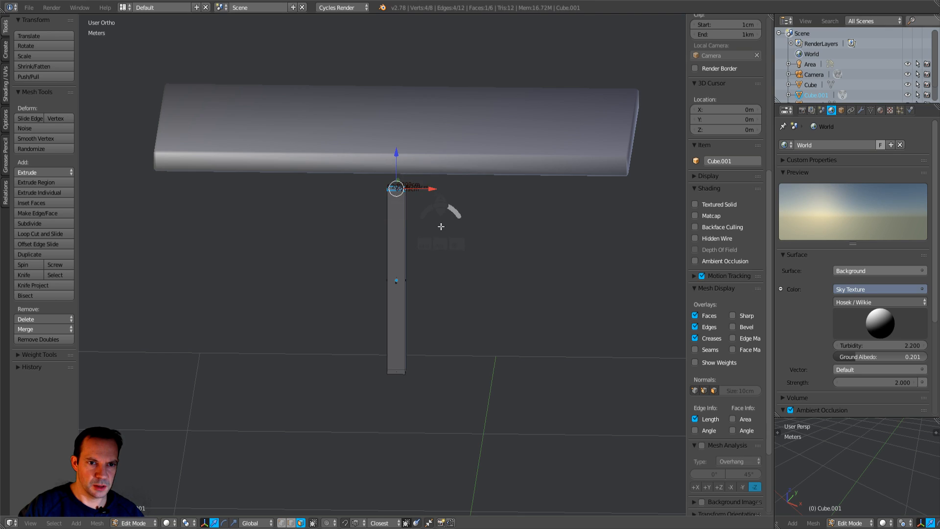
key(KP_1)
drag(409, 150, 408, 60)
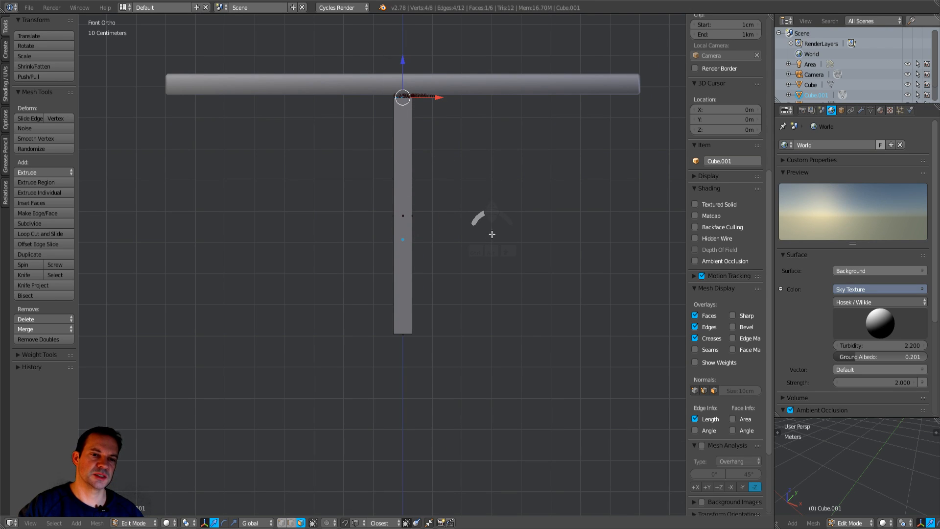
Step: Return the leg to Object Mode and set its origin to its geometry
key(ctrl+Tab)
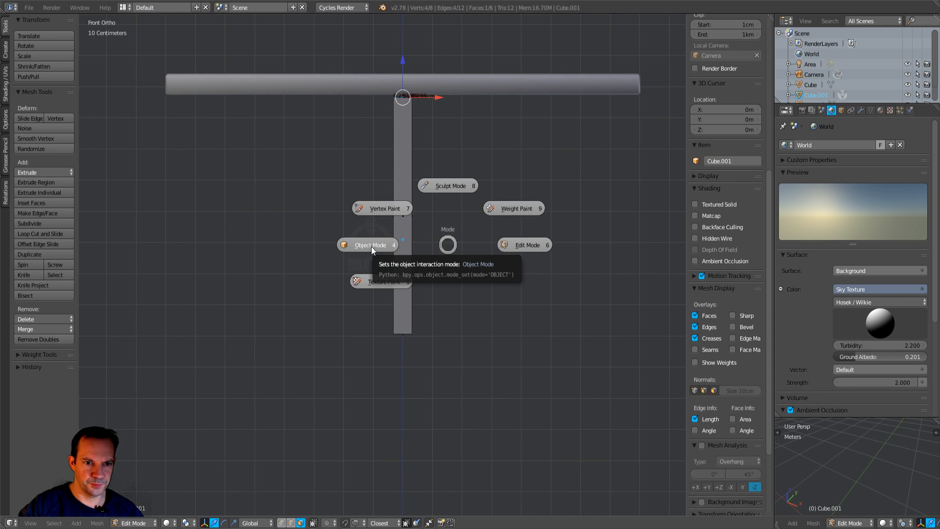
click(371, 246)
scroll(371, 246, down, 2)
scroll(372, 245, up, 1)
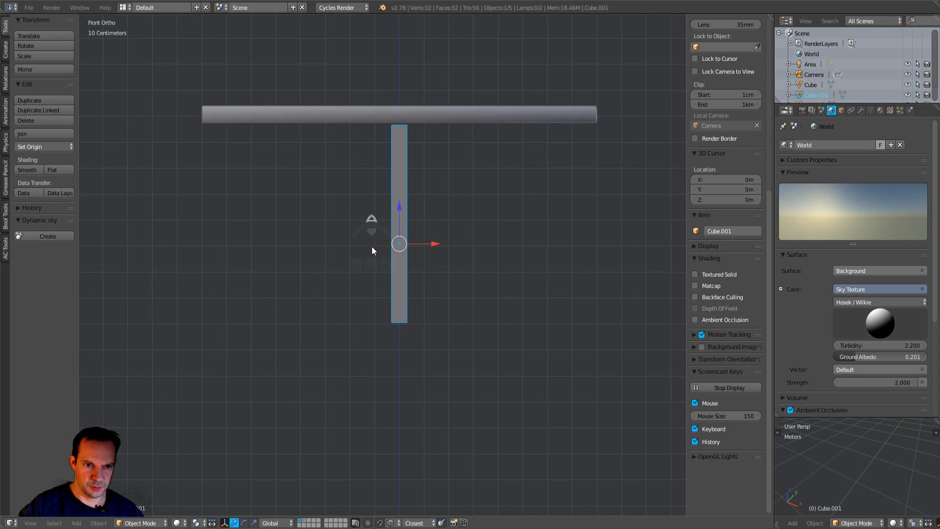
key(ctrl+alt+shift+c)
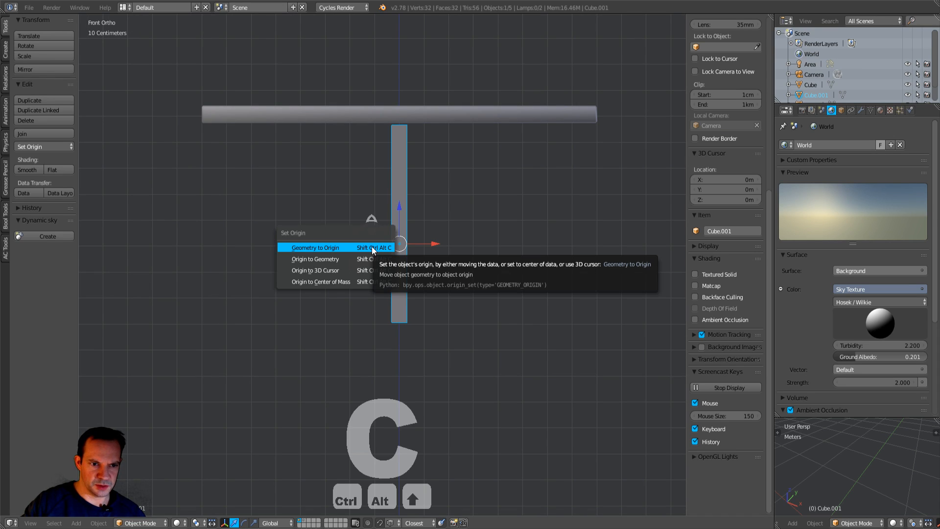
key(Down)
key(Return)
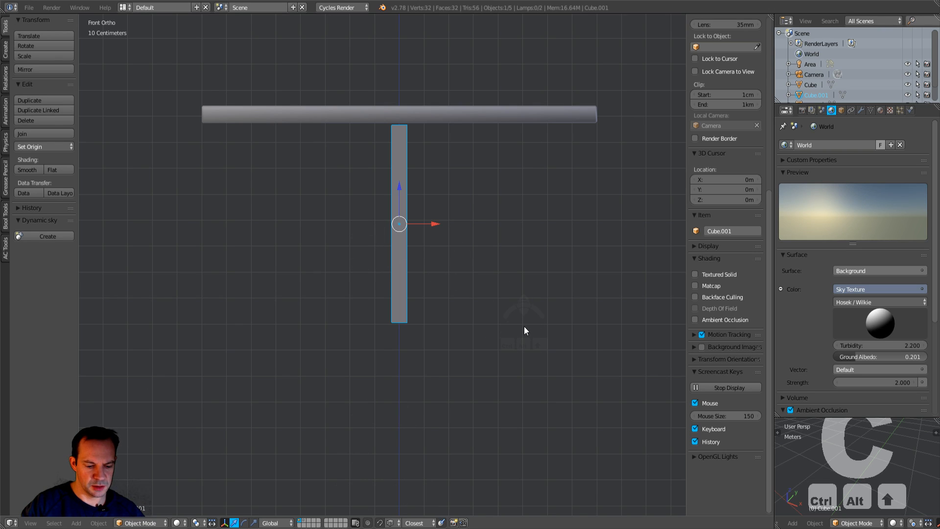
Step: Enter Edit Mode on the leg and bevel all its edges with one segment and an offset of about 0.005 m
key(ctrl+b)
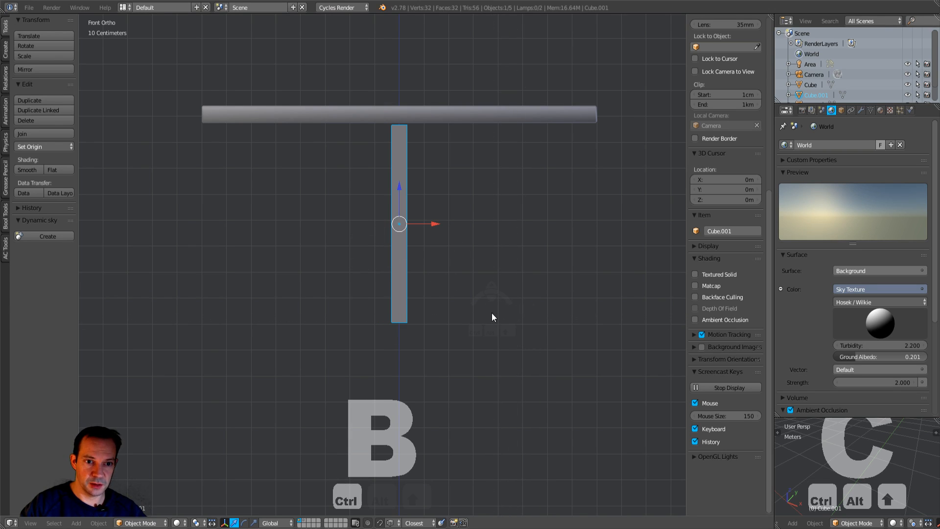
key(Tab)
click(552, 317)
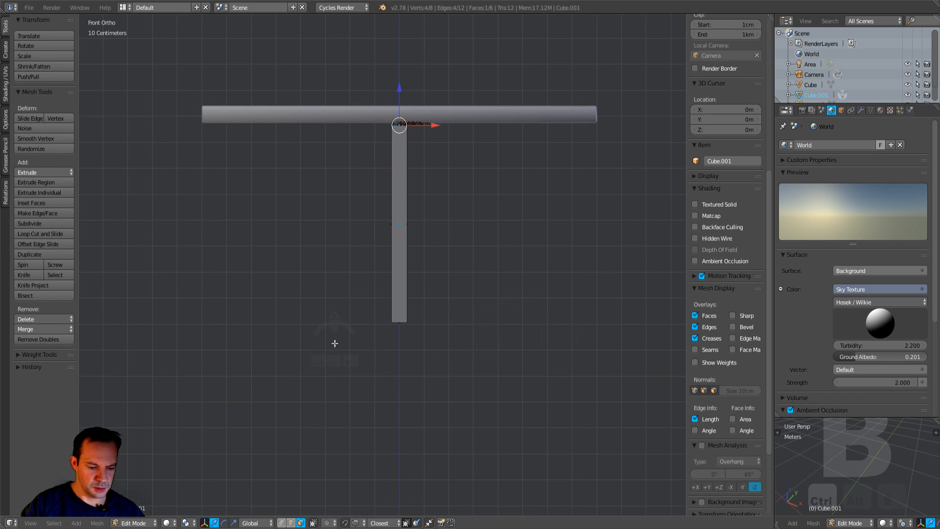
key(ctrl+b)
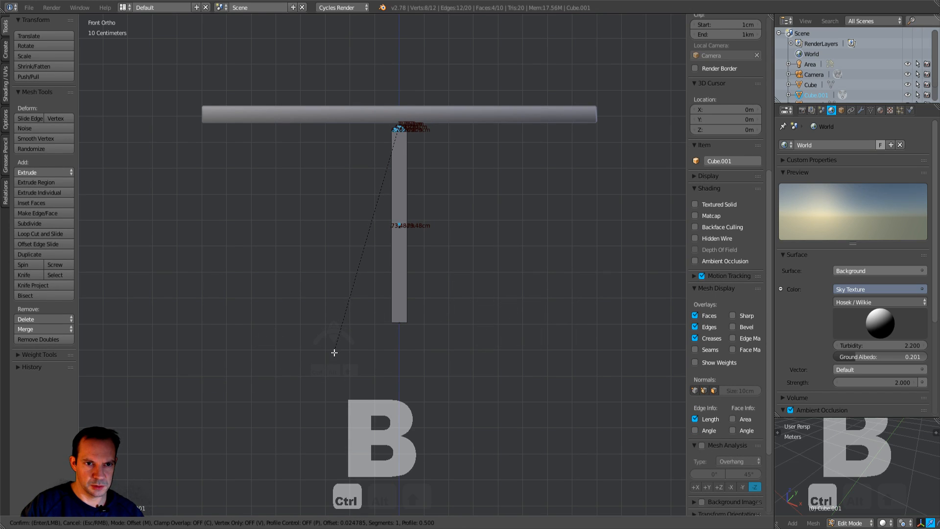
right_click(333, 352)
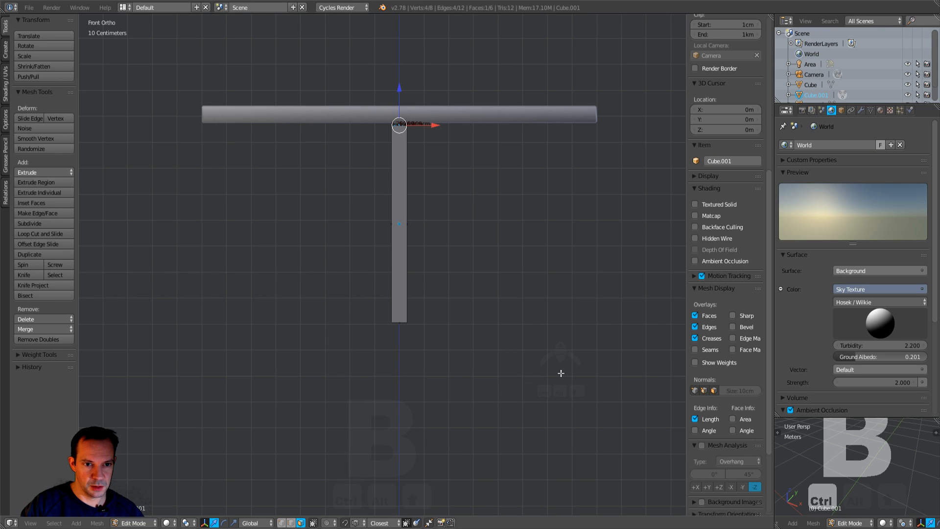
key(a)
key(a)
key(ctrl+b)
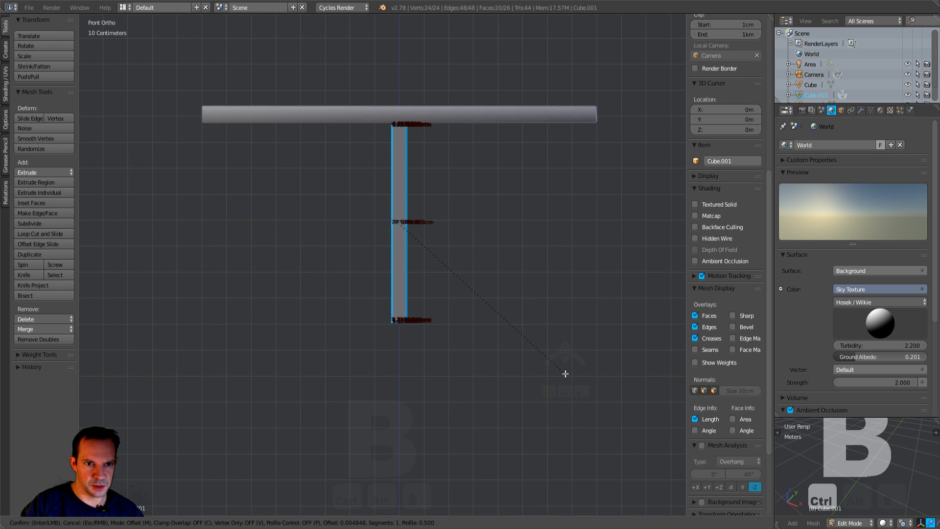
click(566, 374)
Step: Return the leg to Object Mode, then select the tabletop and hide it
scroll(509, 274, up, 1)
scroll(509, 279, down, 1)
mouse_move(500, 282)
middle_down()
mouse_move(500, 300)
mouse_move(499, 284)
middle_up()
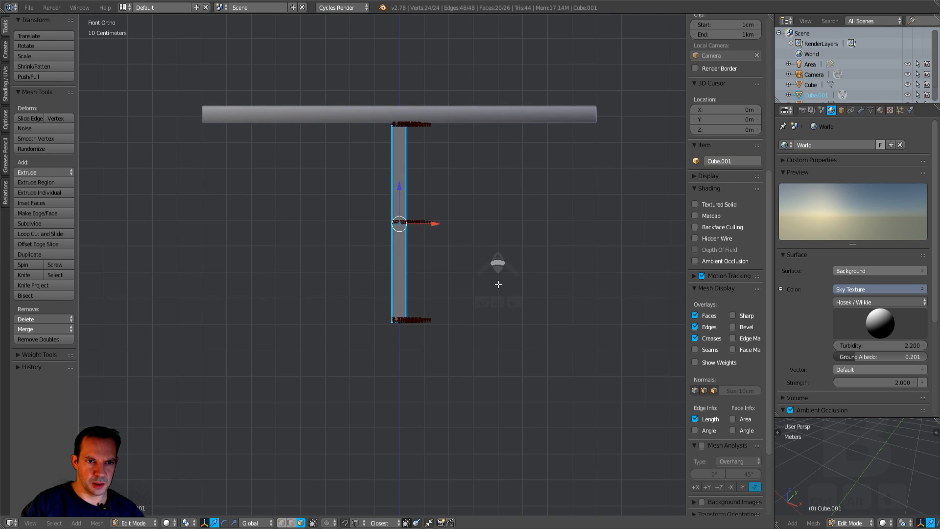
scroll(498, 284, up, 2)
scroll(499, 283, down, 2)
mouse_move(499, 284)
middle_down()
mouse_move(489, 275)
mouse_move(489, 292)
mouse_move(484, 283)
middle_up()
key(Tab)
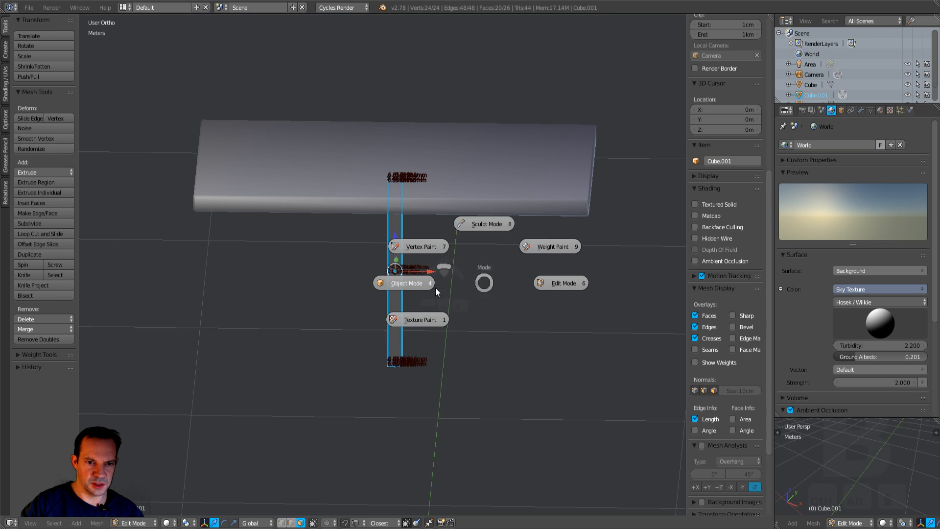
click(411, 283)
right_click(413, 189)
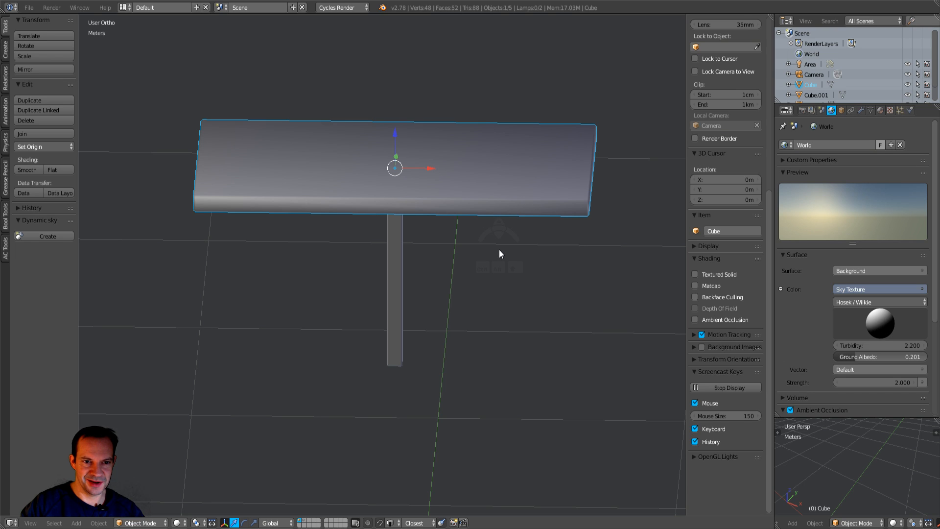
key(h)
Step: Select the leg and put it in Edit Mode
middle_drag(499, 258, 493, 278)
key(Tab)
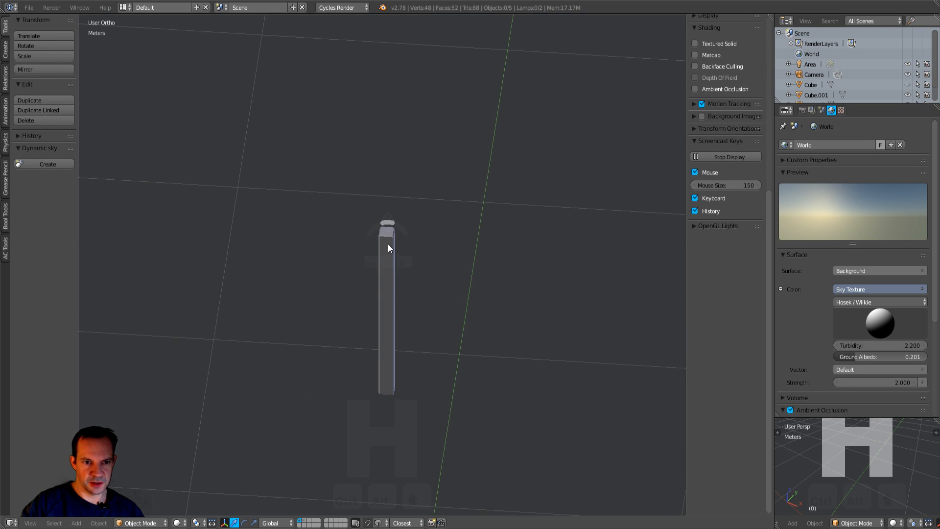
right_click(388, 243)
key(Tab)
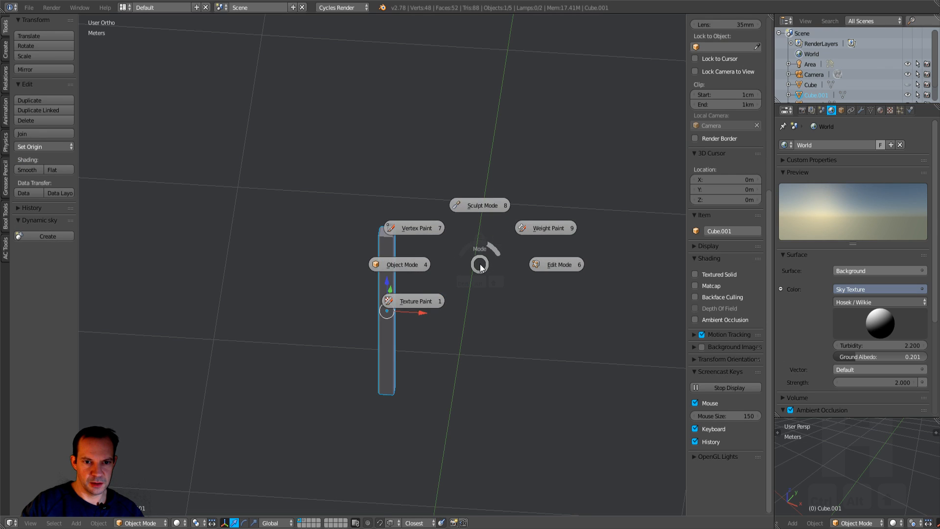
click(556, 268)
middle_drag(470, 259, 473, 275)
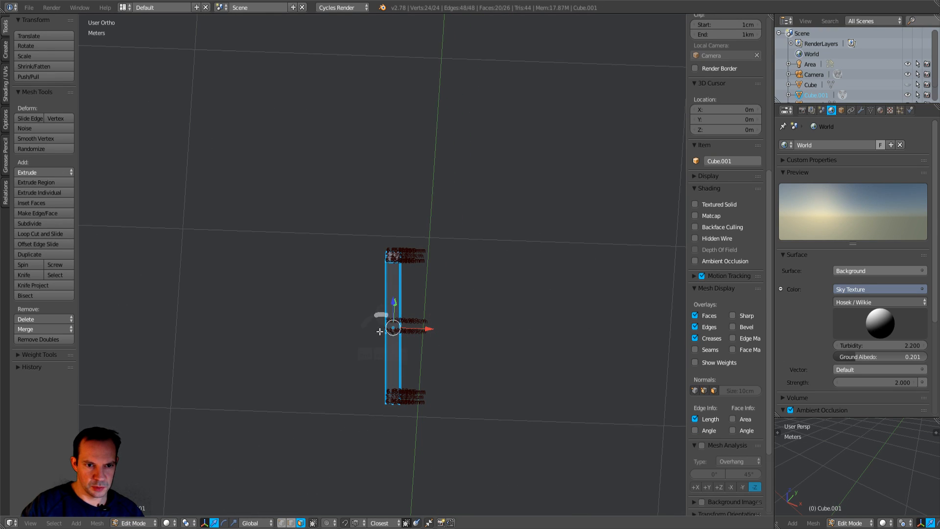
Step: Turn off the edge length display and delete the leg's top face
right_click(393, 256)
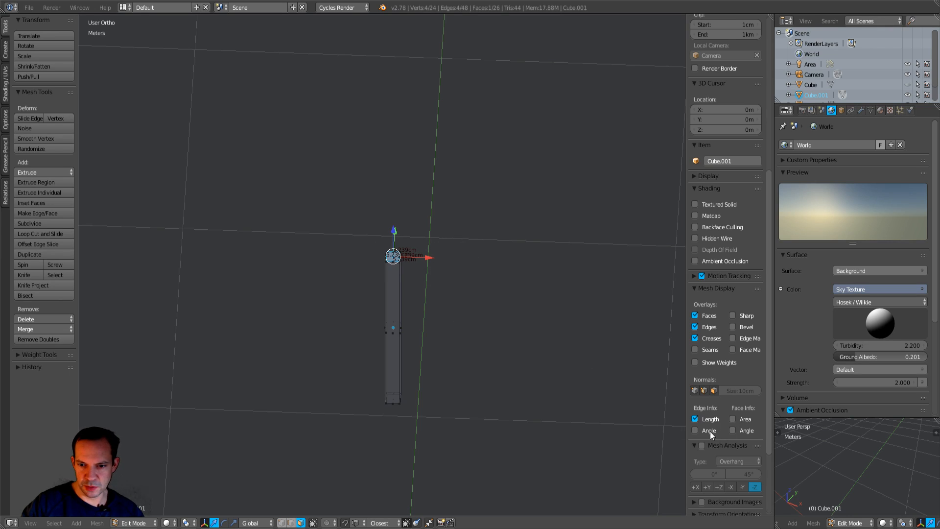
click(695, 419)
middle_drag(558, 396, 535, 383)
scroll(534, 384, up, 3)
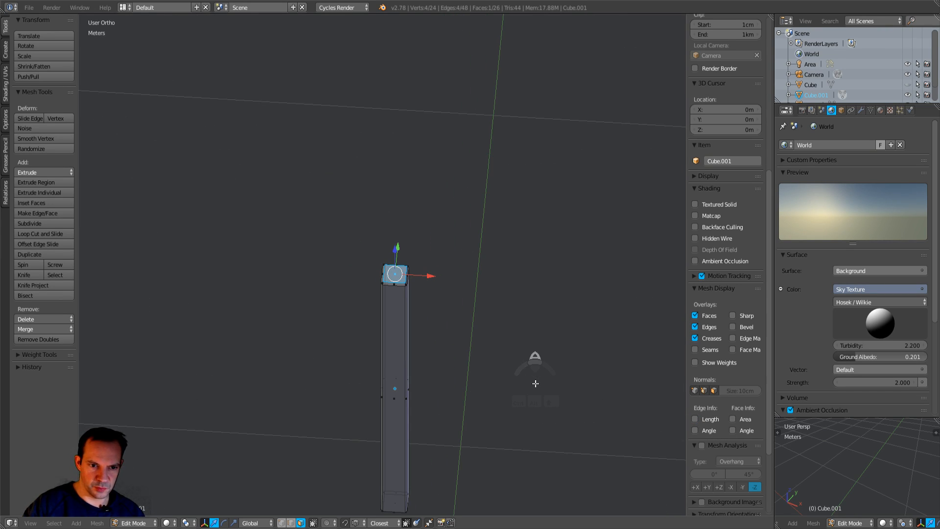
key(x)
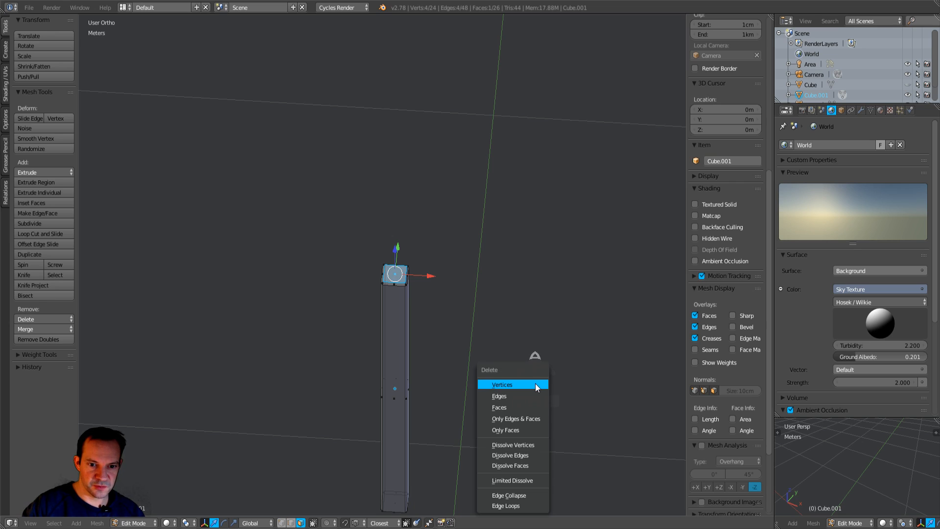
click(521, 406)
Step: Return the leg to Object Mode and unhide the tabletop
key(KP_1)
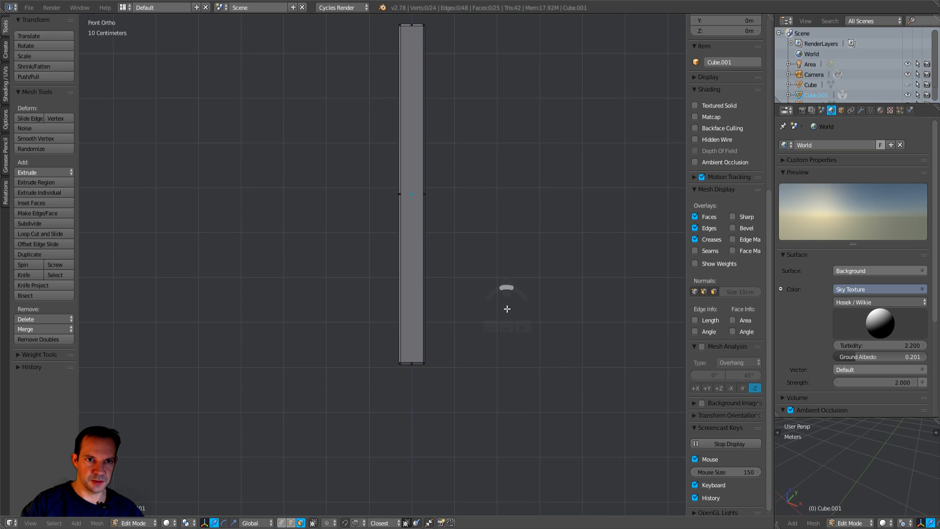
scroll(507, 313, down, 3)
key(Tab)
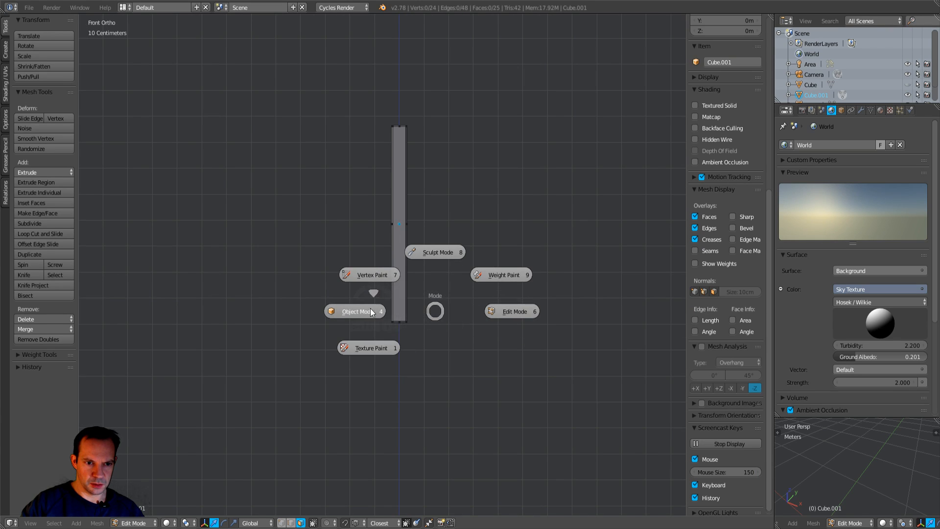
click(367, 314)
middle_drag(187, 236, 268, 242)
key(KP_1)
scroll(233, 236, down, 3)
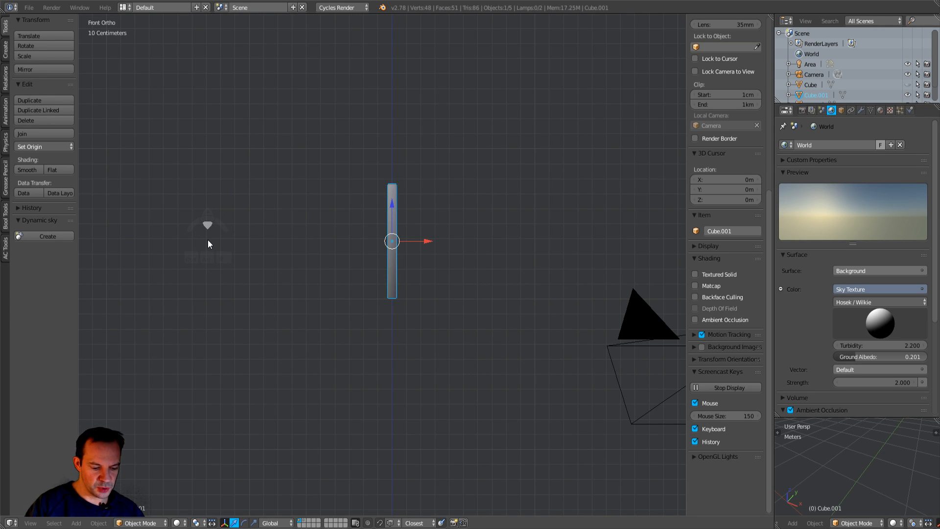
key(alt+h)
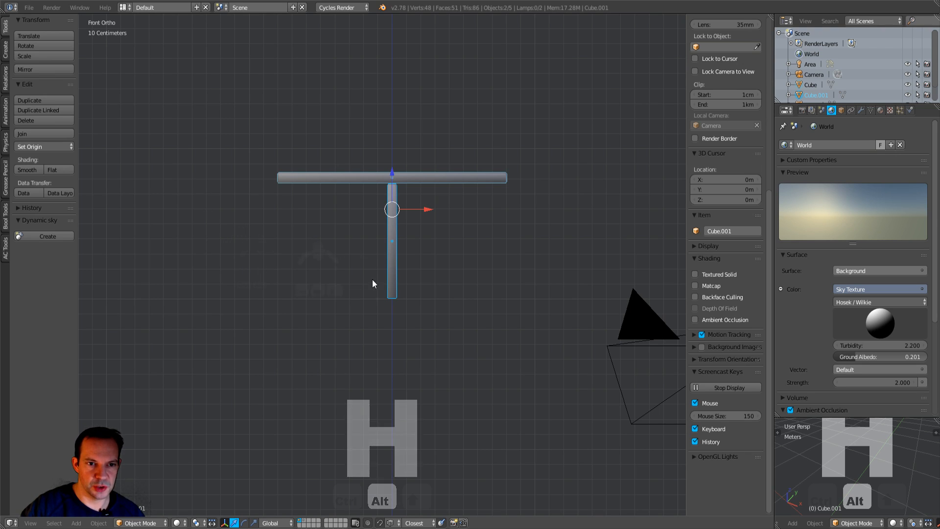
Step: Select only the leg and move it along negative X to just inside the end of the tabletop
scroll(428, 282, up, 2)
scroll(428, 286, down, 3)
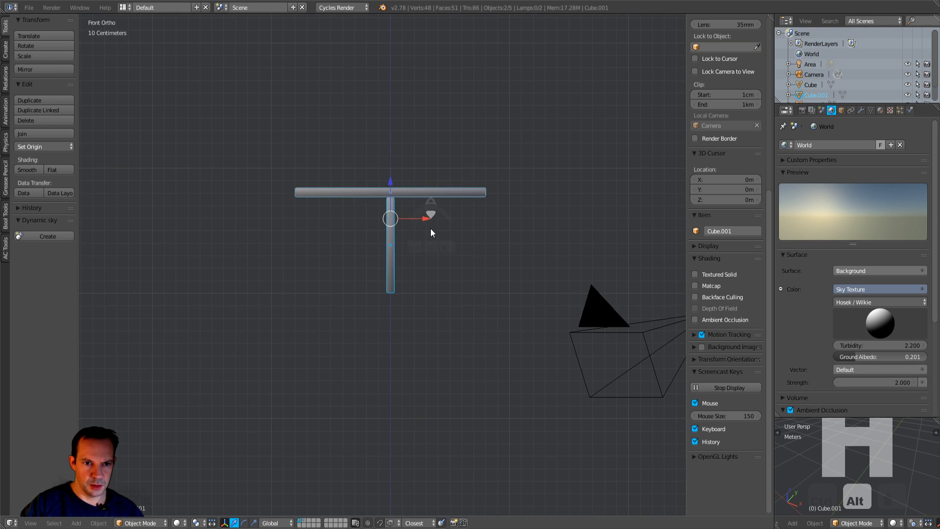
drag(426, 218, 400, 218)
key(ctrl+z)
right_click(391, 260)
drag(416, 245, 335, 245)
Step: In the left orthographic view, move the leg along Y to just inside the tabletop's front edge
mouse_move(335, 244)
middle_down()
mouse_move(386, 242)
mouse_move(421, 260)
mouse_move(518, 257)
mouse_move(334, 261)
middle_up()
key(ctrl+KP_3)
scroll(504, 254, up, 6)
drag(325, 257, 399, 261)
Step: Turn on snapping with the Edge element and move the tabletop along Z onto the top of the leg
right_click(421, 169)
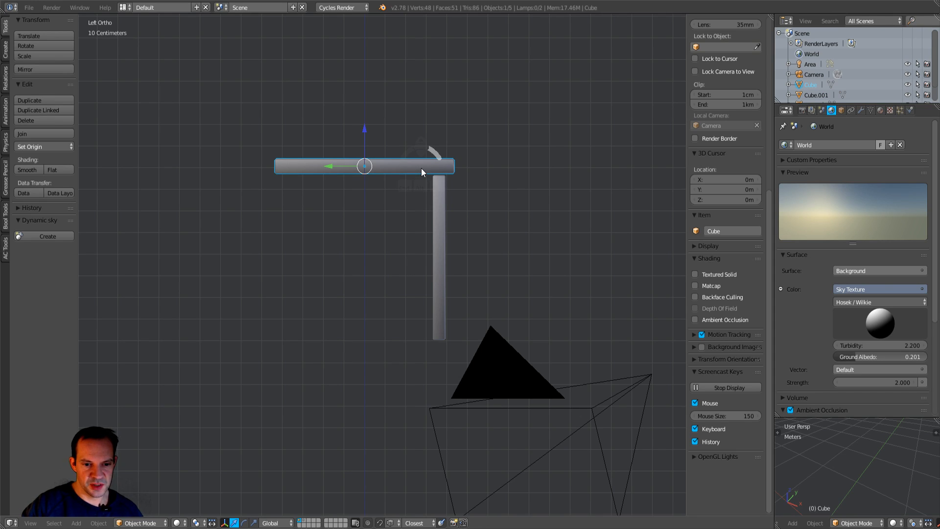
click(380, 522)
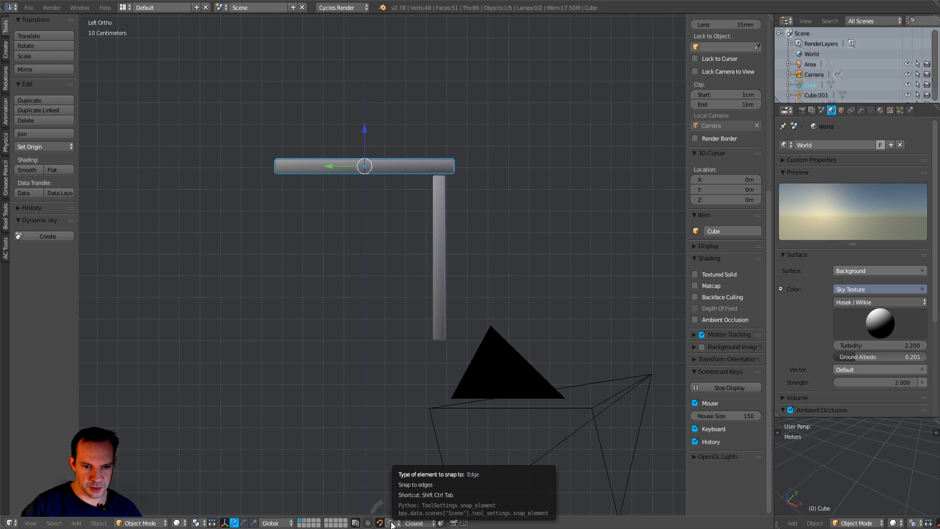
drag(368, 136, 439, 167)
scroll(551, 218, down, 2)
middle_drag(551, 219, 439, 210)
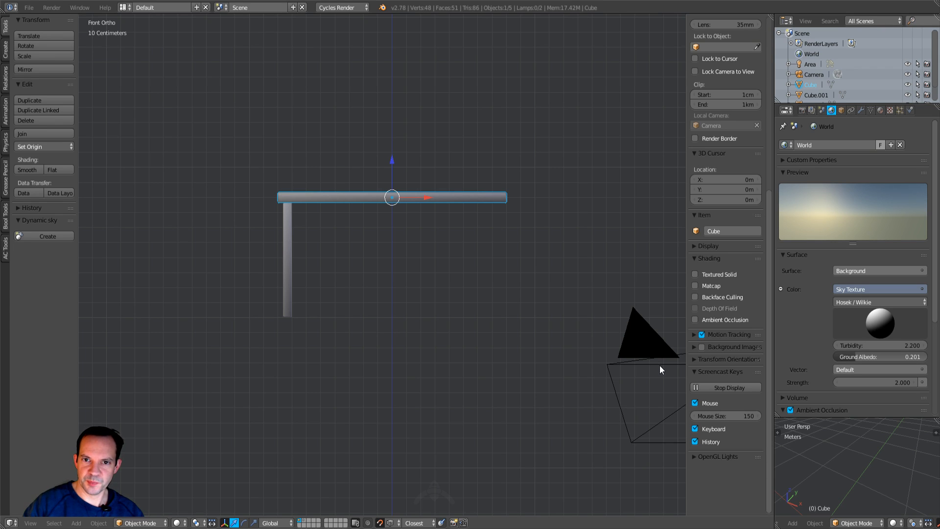
Step: Duplicate the leg about 1.47 m along X, placing the copy under the opposite end of the tabletop
middle_drag(471, 237, 391, 254)
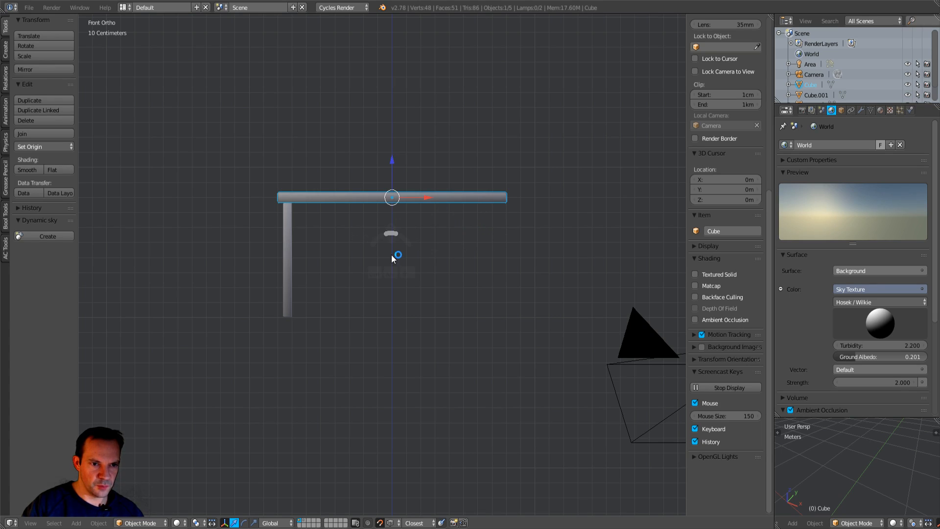
right_click(283, 268)
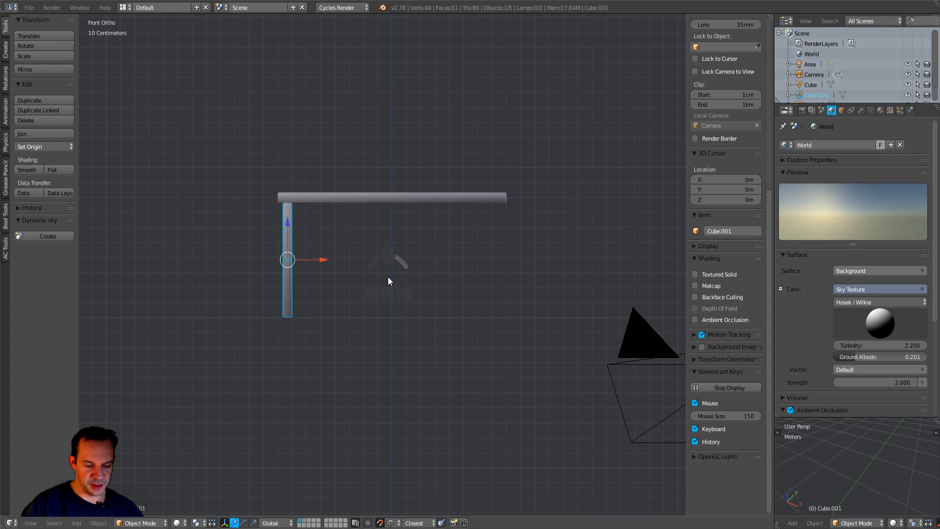
key(shift+d)
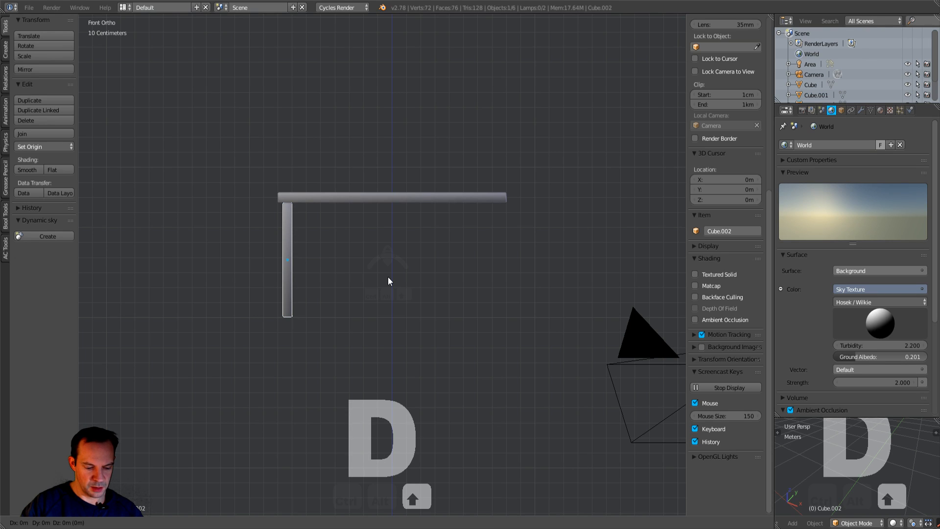
key(x)
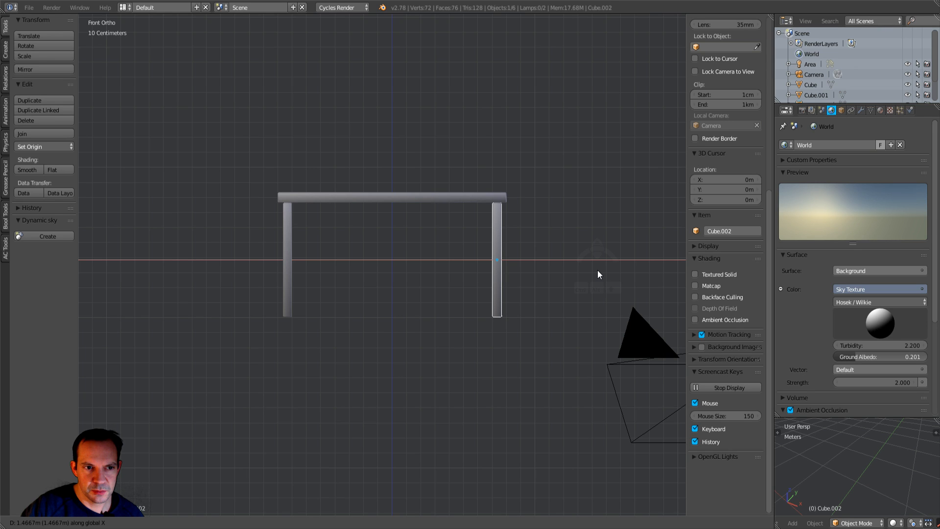
click(597, 269)
Step: Select both front legs and duplicate them along Y to just inside the tabletop's rear edge
middle_drag(597, 269, 422, 282)
right_click(343, 263)
key(KP_3)
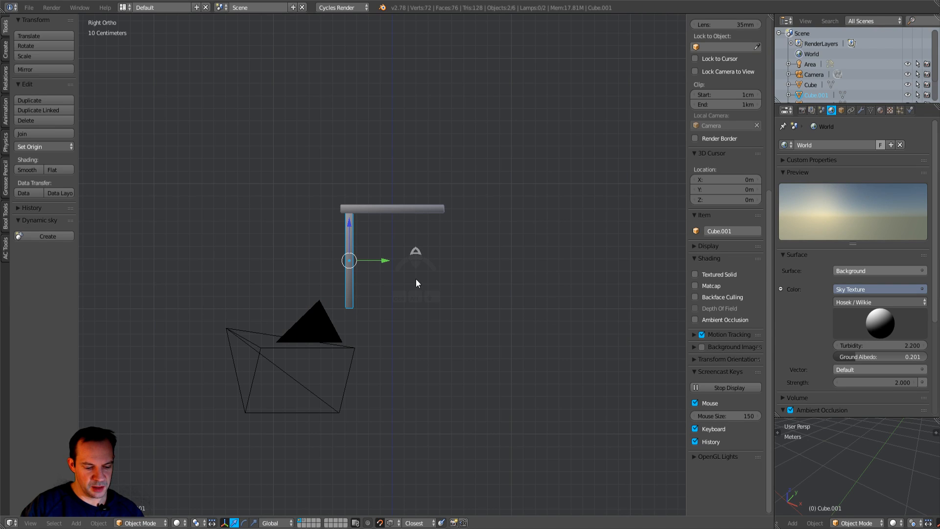
key(shift+d)
key(y)
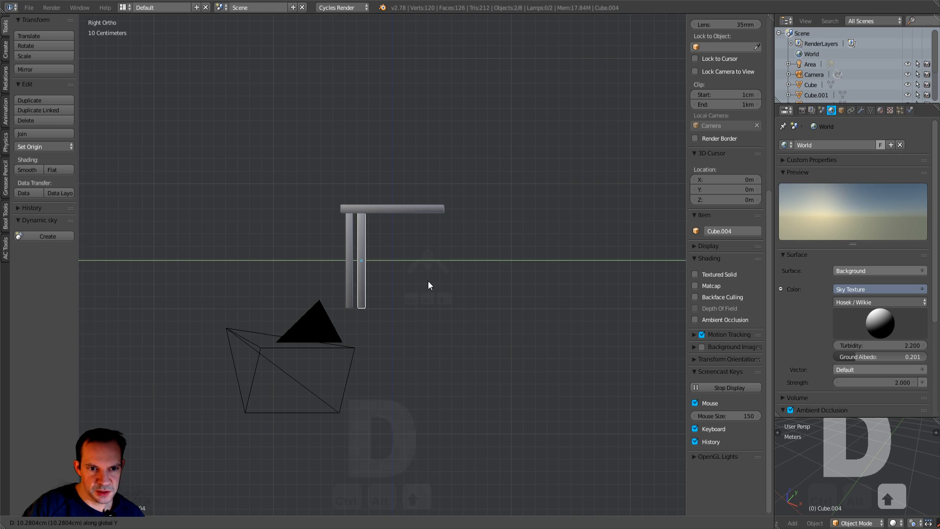
click(501, 284)
Step: Examine the table from an angled view and the front and left views, checking how the four legs sit under the tabletop
middle_drag(384, 277, 538, 298)
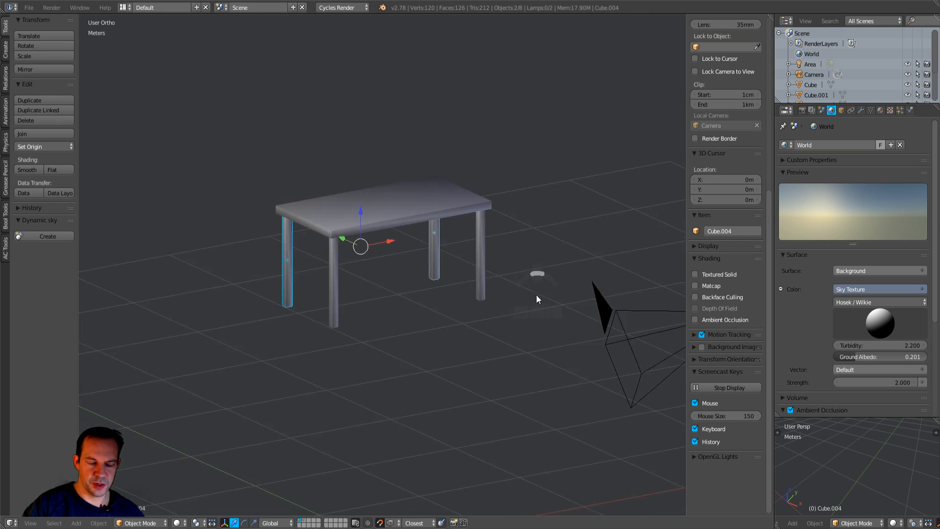
scroll(456, 306, up, 3)
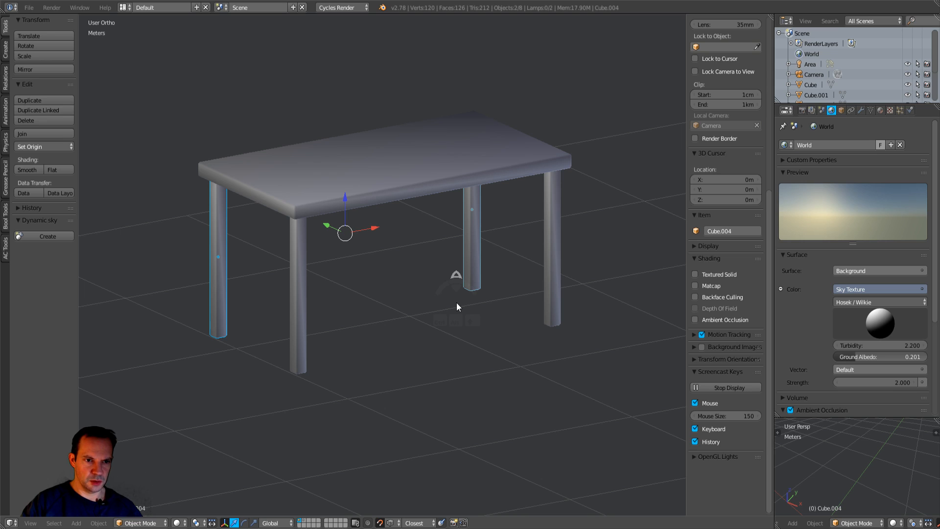
middle_drag(455, 301, 406, 287)
scroll(446, 294, down, 3)
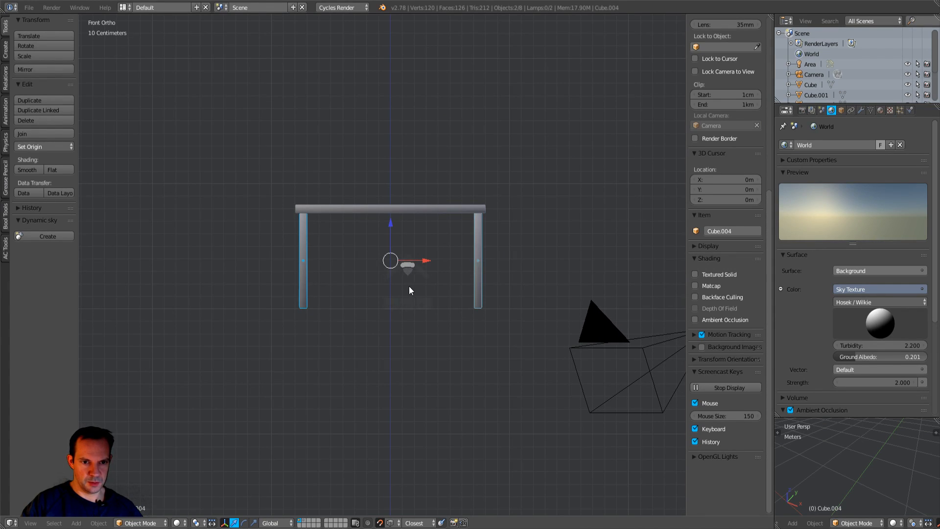
scroll(409, 294, up, 3)
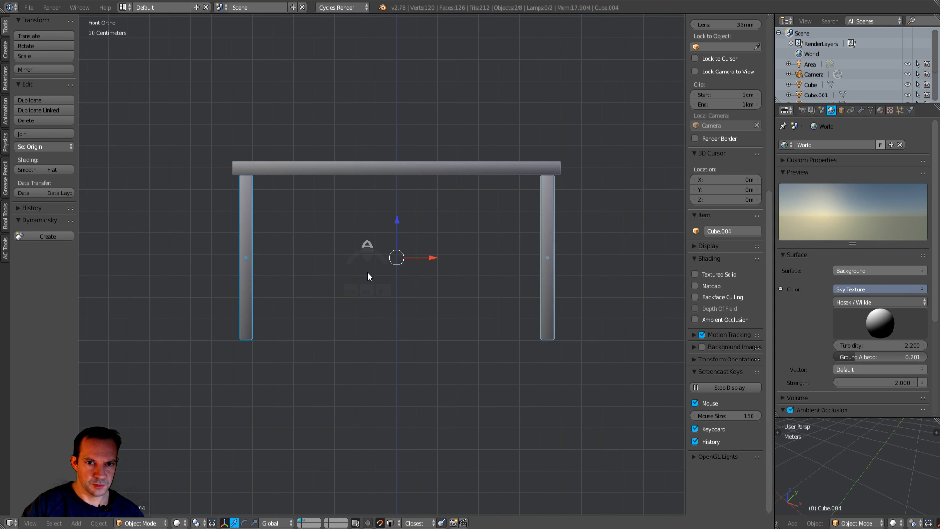
mouse_move(368, 276)
middle_down()
mouse_move(416, 290)
mouse_move(365, 274)
mouse_move(374, 276)
middle_up()
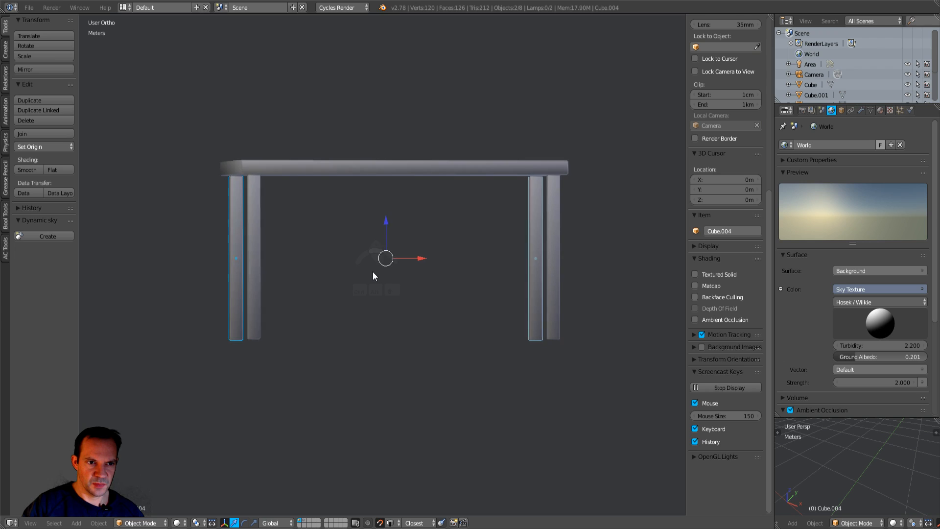
key(KP_1)
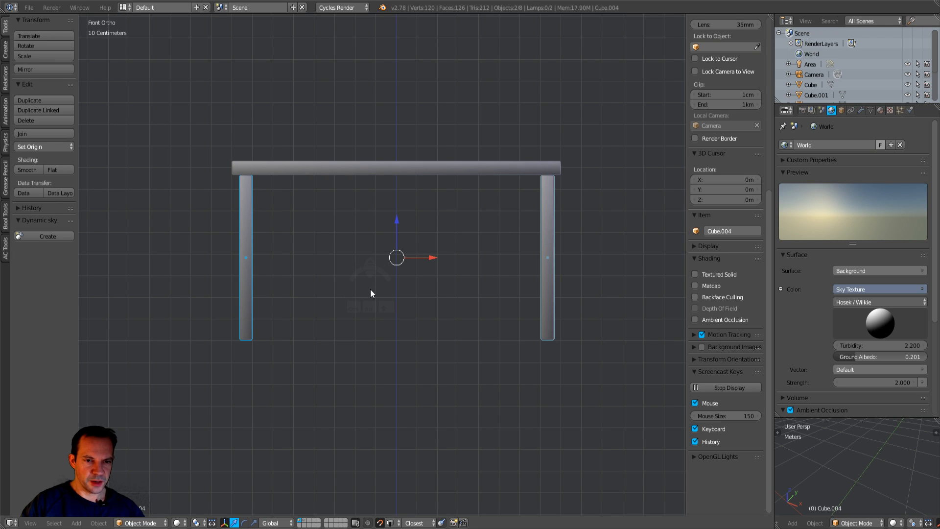
middle_drag(371, 290, 433, 280)
mouse_move(380, 233)
middle_down()
mouse_move(342, 243)
mouse_move(380, 225)
middle_up()
scroll(384, 228, up, 3)
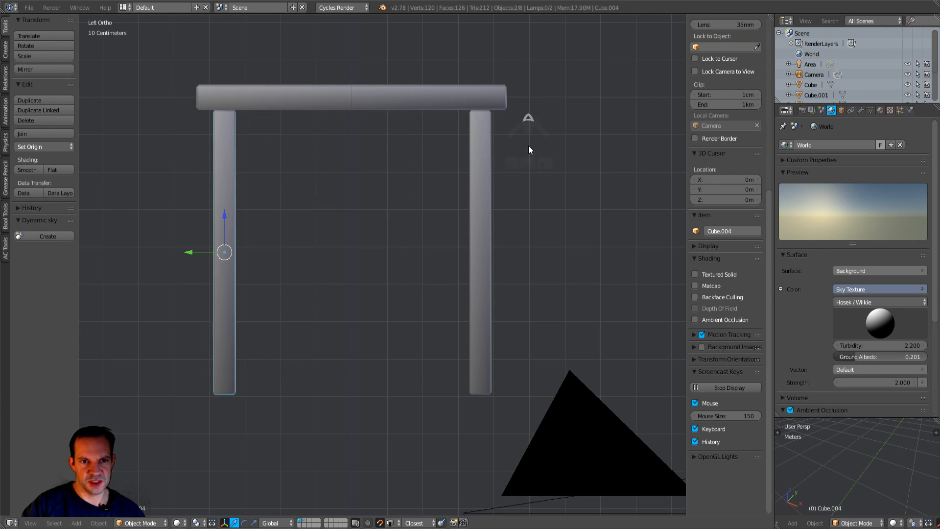
key(shift+a)
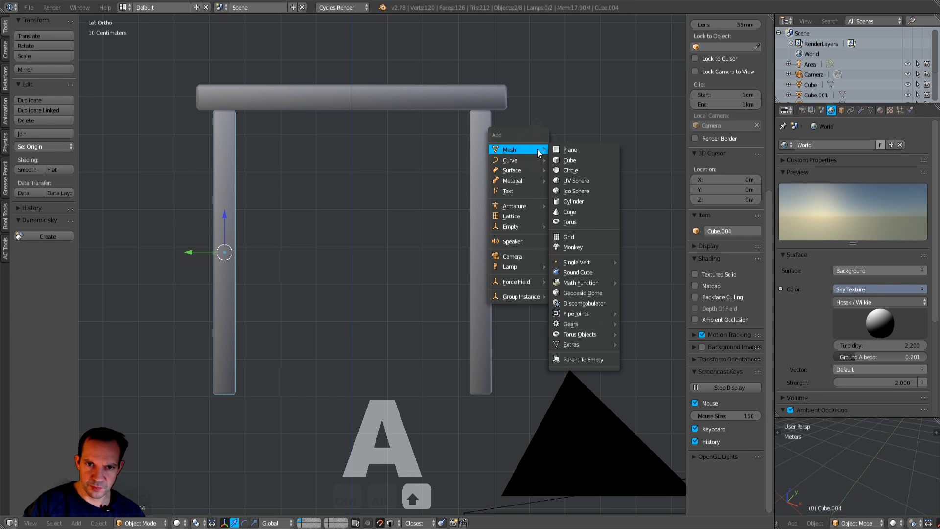
click(574, 160)
scroll(466, 247, down, 3)
middle_drag(466, 247, 503, 269)
key(KP_1)
scroll(425, 262, down, 3)
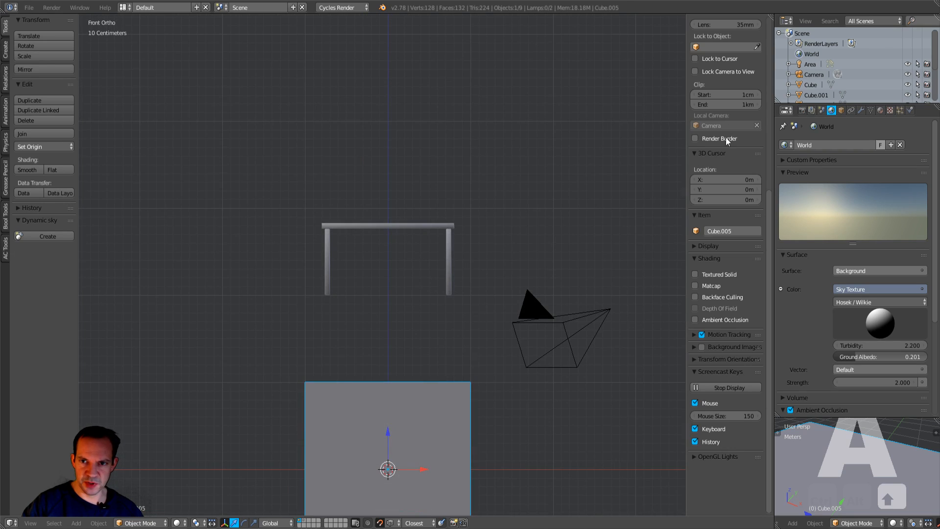
scroll(700, 73, up, 10)
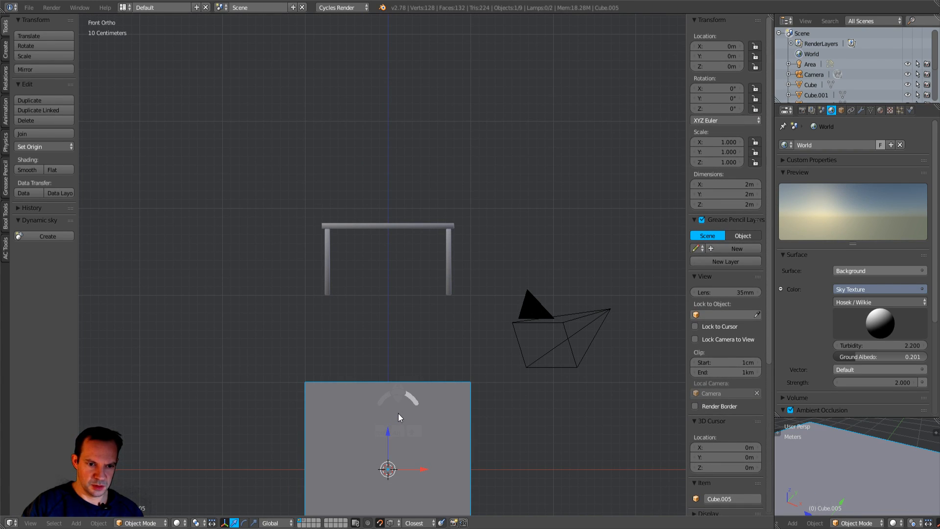
scroll(442, 411, down, 4)
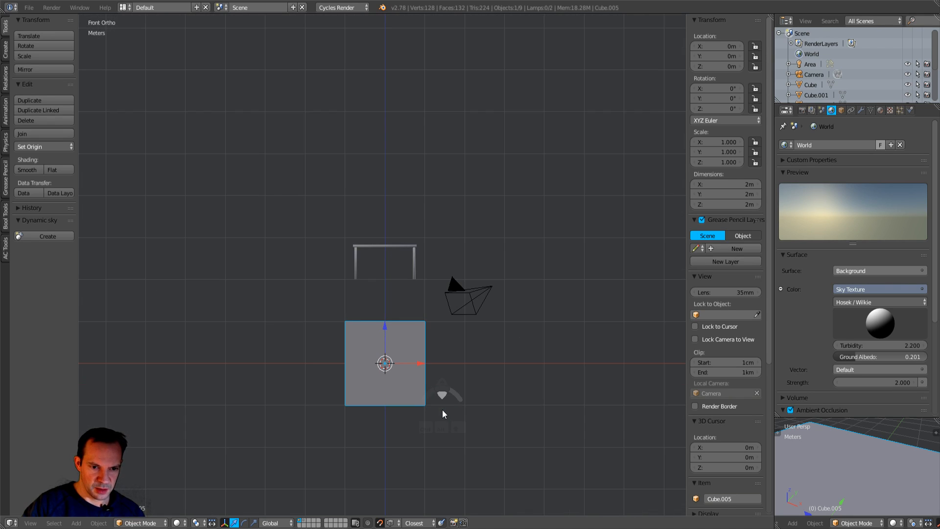
scroll(442, 407, up, 3)
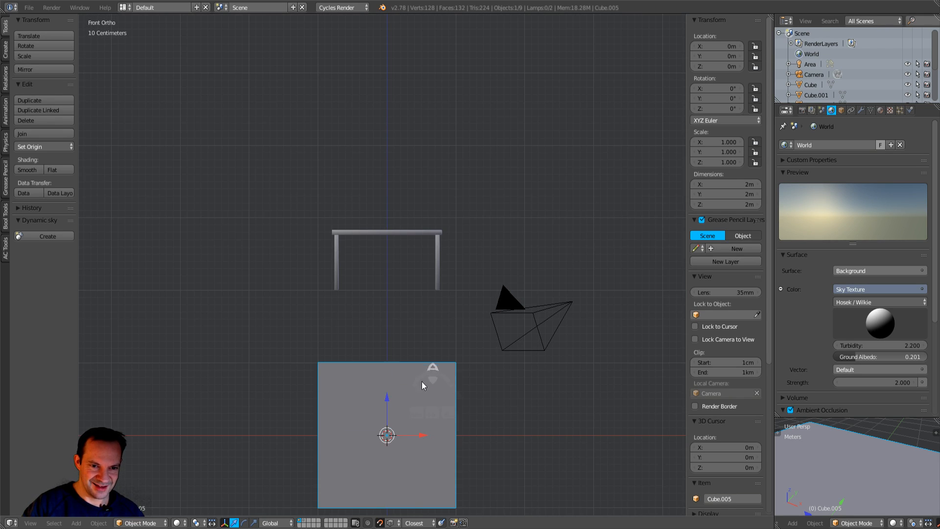
middle_drag(339, 286, 374, 298)
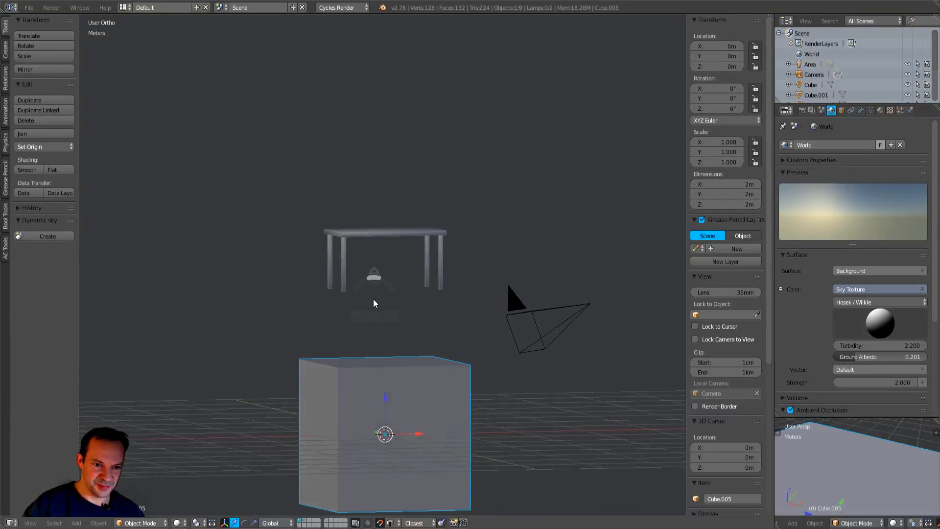
key(KP_1)
alt+scroll(384, 399, up, 2)
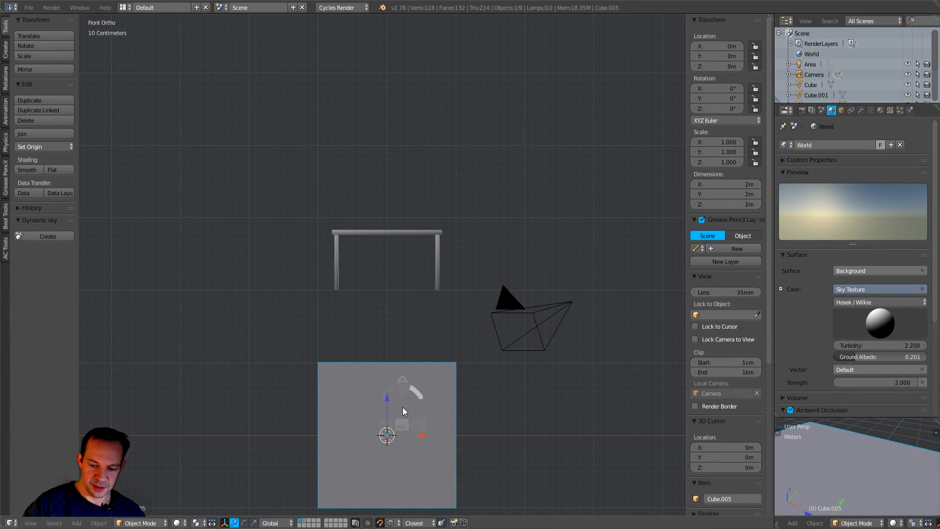
key(x)
click(388, 408)
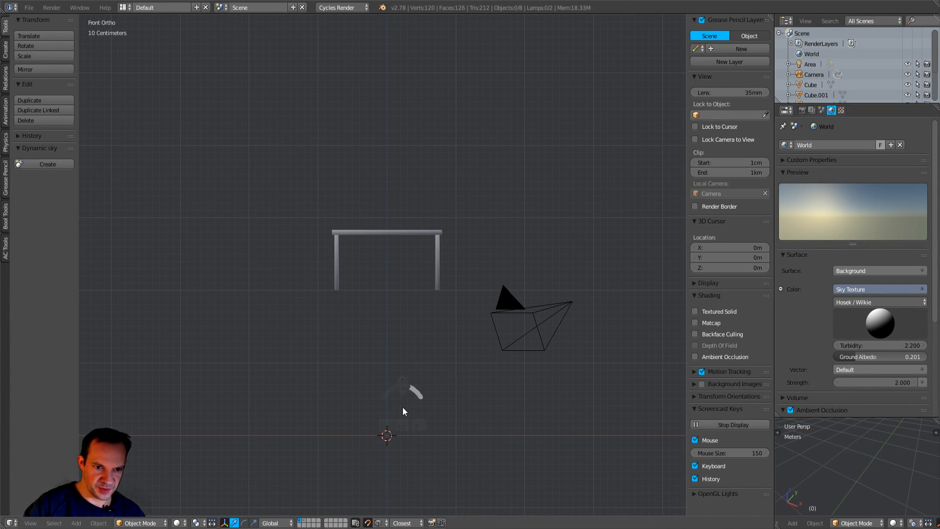
Step: Select the tabletop with its four legs and move them down along Z until the legs stand on the ground plane
middle_drag(385, 306, 431, 312)
key(KP_1)
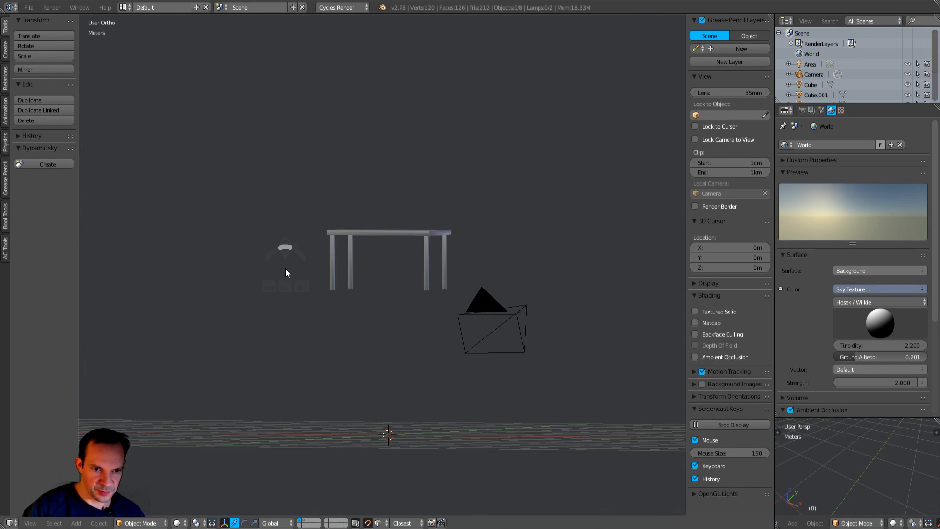
key(b)
drag(272, 175, 461, 308)
drag(386, 219, 383, 363)
key(ctrl+KP_3)
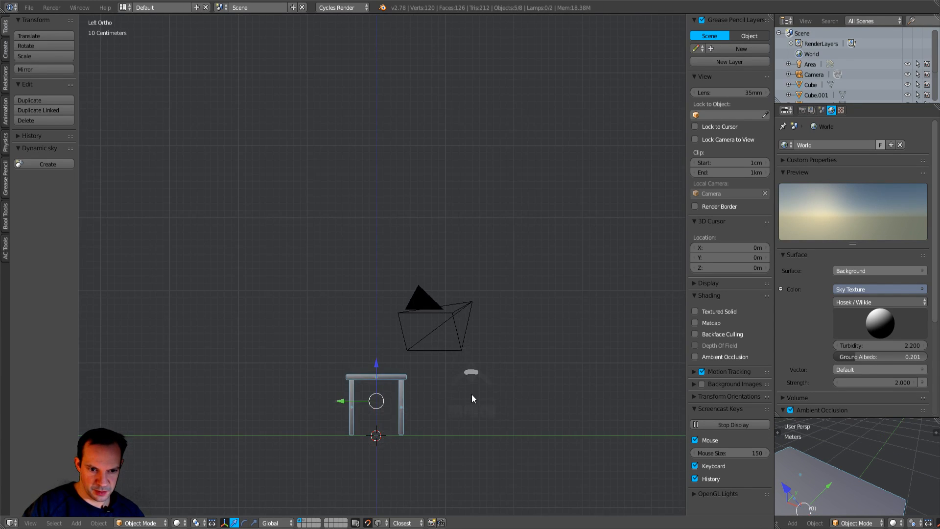
scroll(472, 393, up, 4)
shift+middle_drag(470, 394, 466, 36)
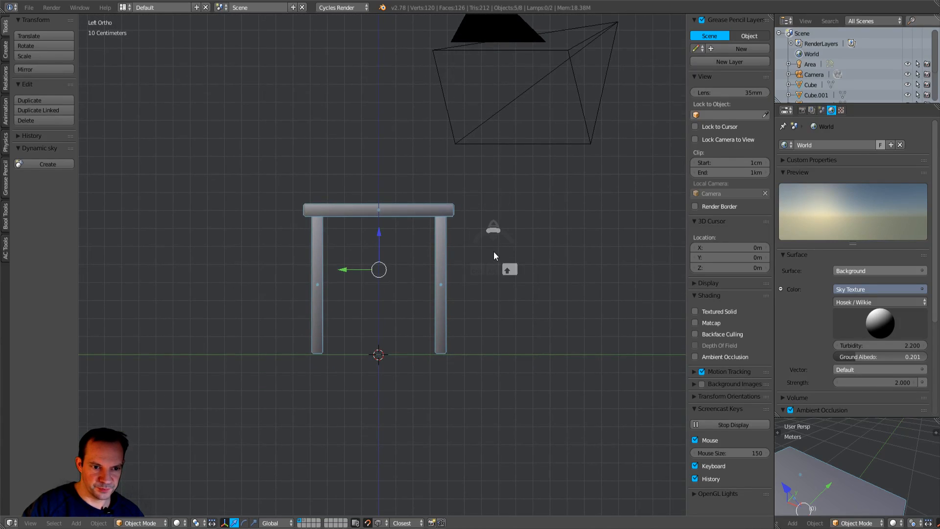
scroll(493, 251, up, 2)
scroll(493, 252, down, 2)
Step: Add a cube mesh at the origin and save over table.blend
middle_drag(519, 260, 411, 276)
key(KP_1)
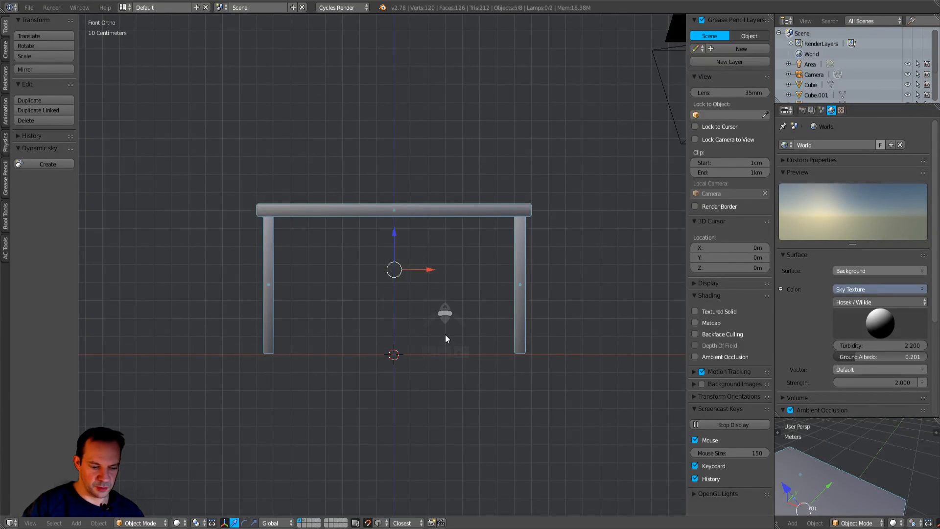
key(shift+a)
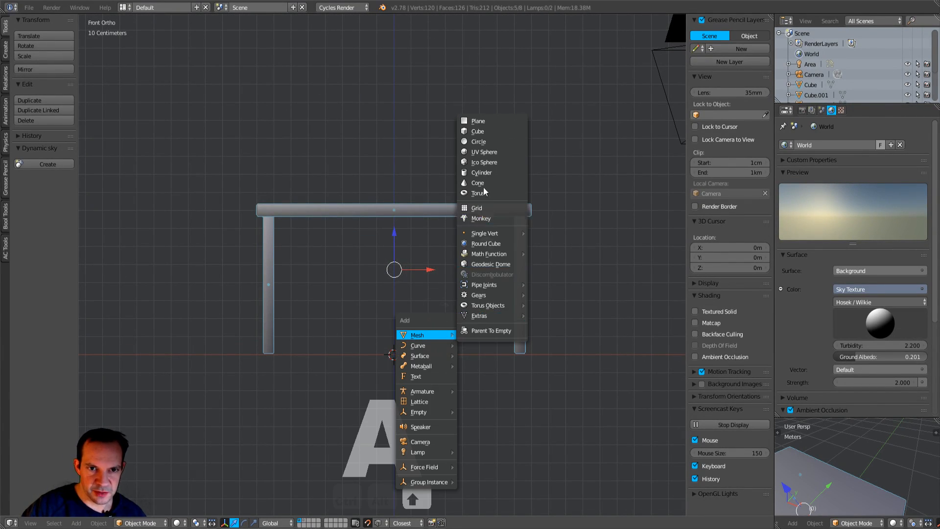
click(484, 132)
scroll(492, 347, down, 3)
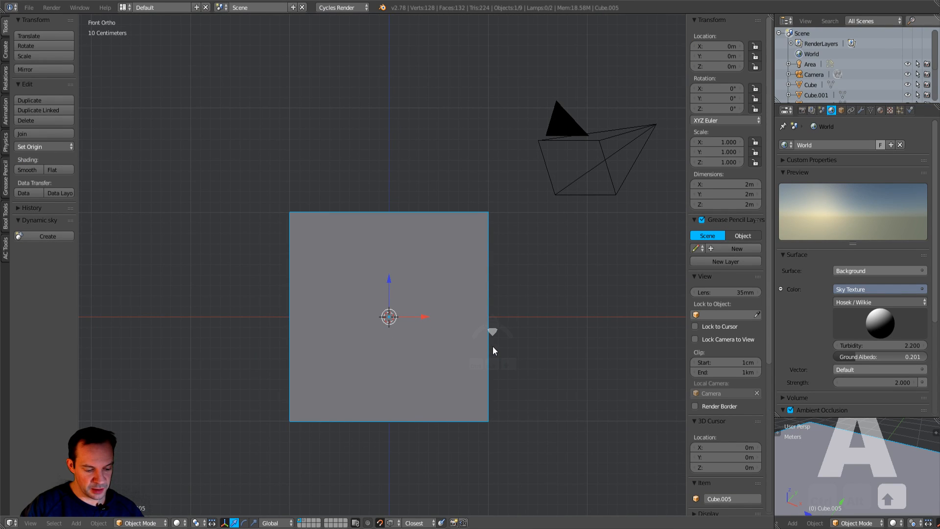
key(ctrl+s)
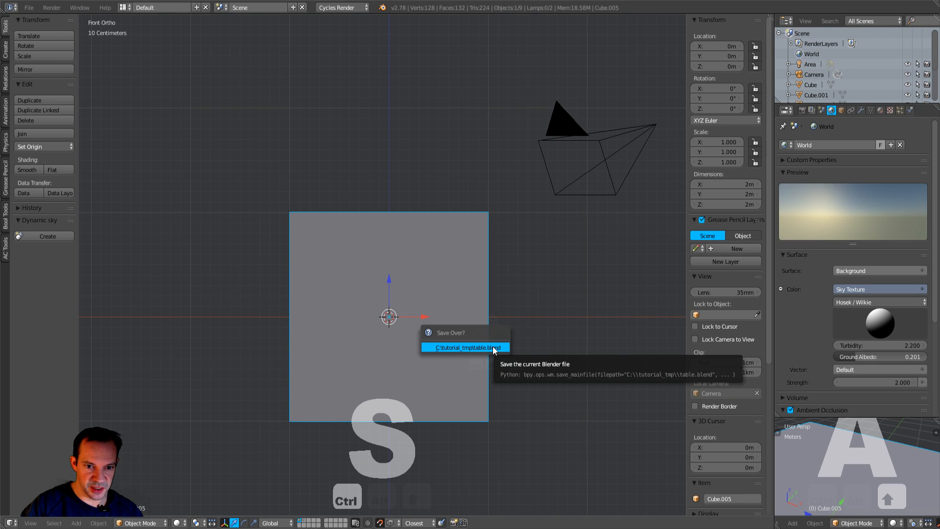
click(493, 348)
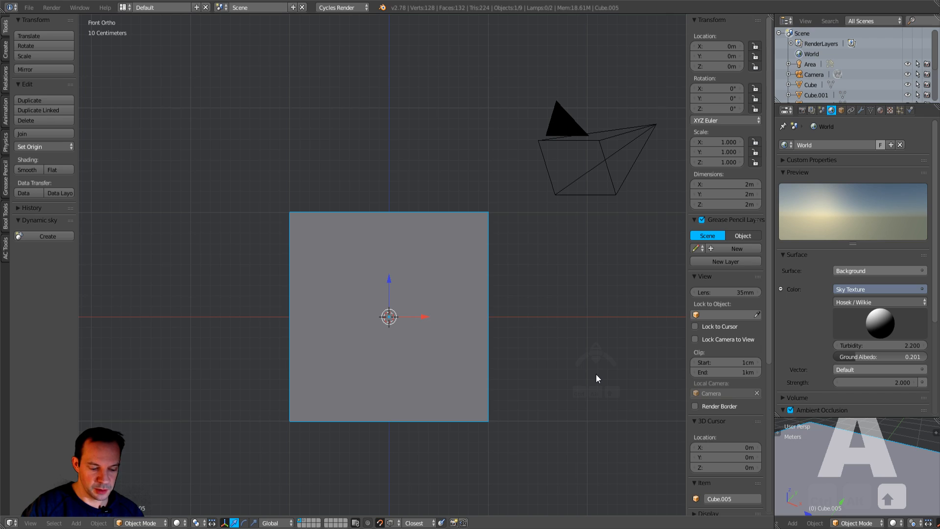
Step: Scale the new cube to about 30 cm and move it up along Z to about 61.7 cm, just beneath the tabletop
key(s)
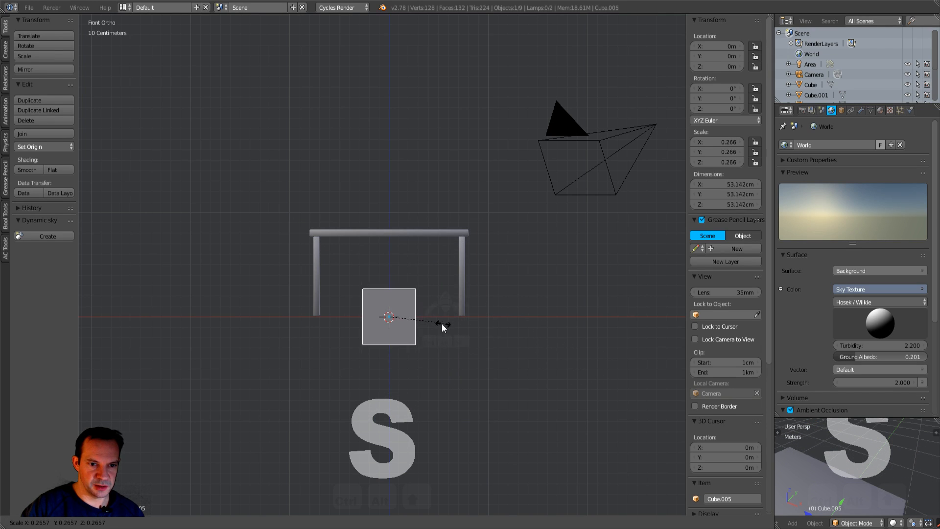
click(420, 325)
drag(388, 285, 407, 241)
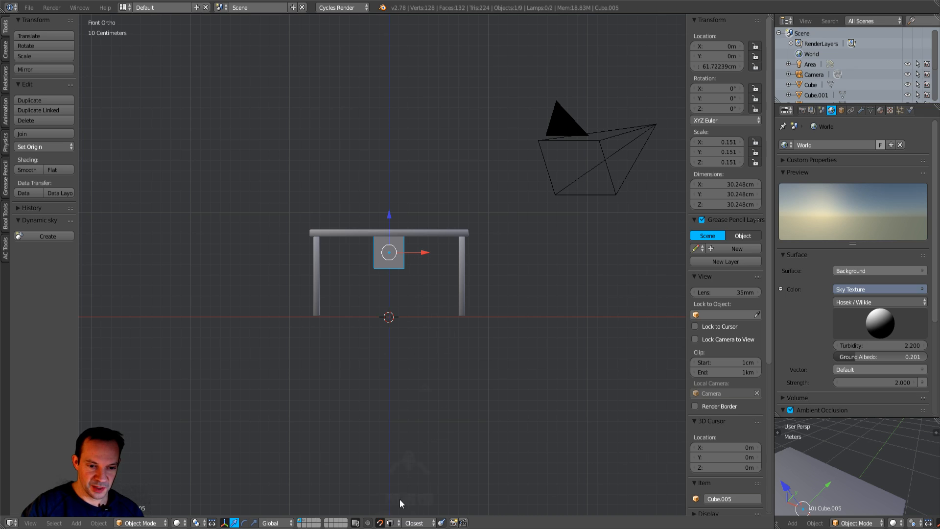
Step: Move the cube along Y to about -36 cm, in line with the front legs, and scale it to about 10 cm
middle_drag(384, 306, 507, 324)
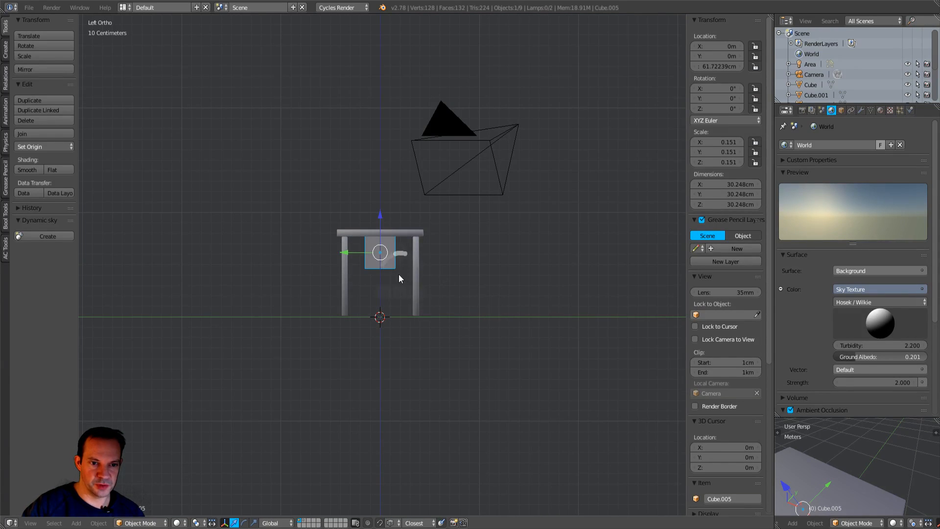
drag(354, 248, 384, 251)
key(s)
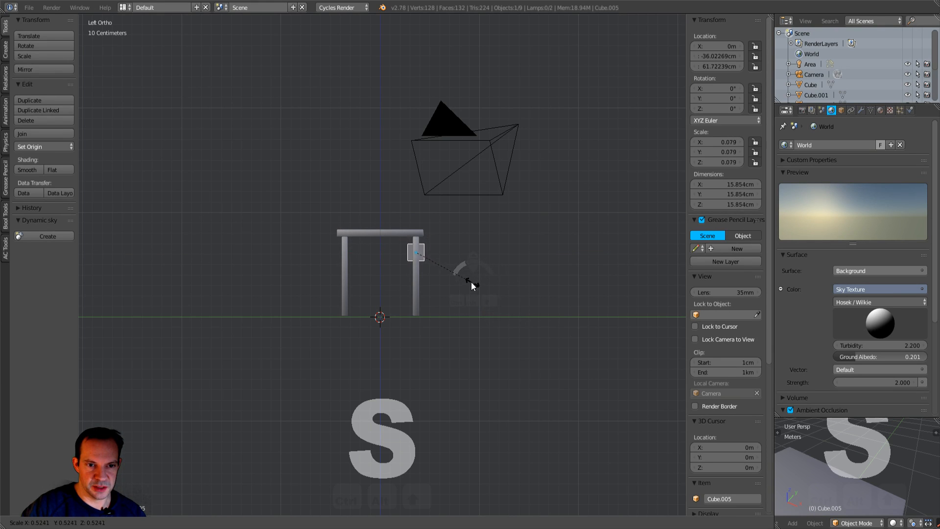
click(452, 271)
alt+middle_drag(452, 271, 410, 290)
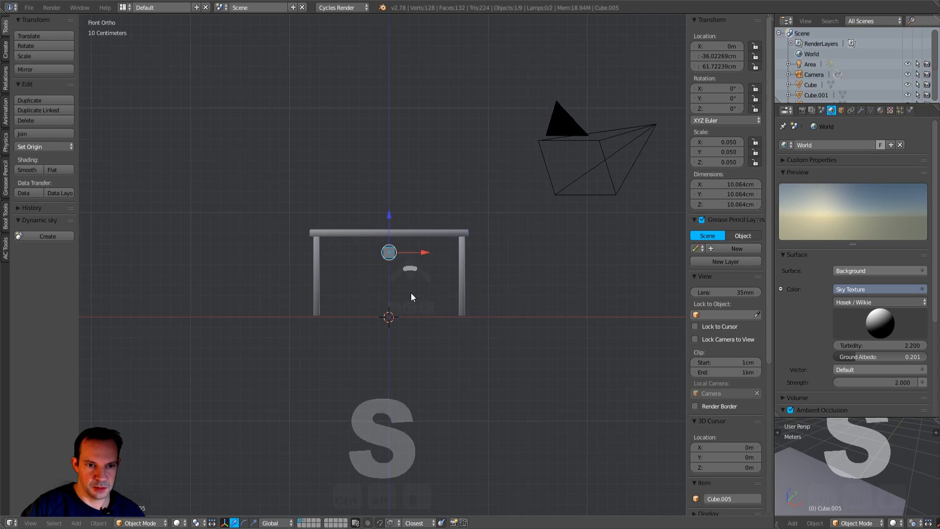
Step: Scale the cube along Z to about 10.5 cm high and raise it against the tabletop's underside, at about 71.1 cm
scroll(410, 294, up, 5)
drag(403, 194, 407, 168)
key(s)
key(z)
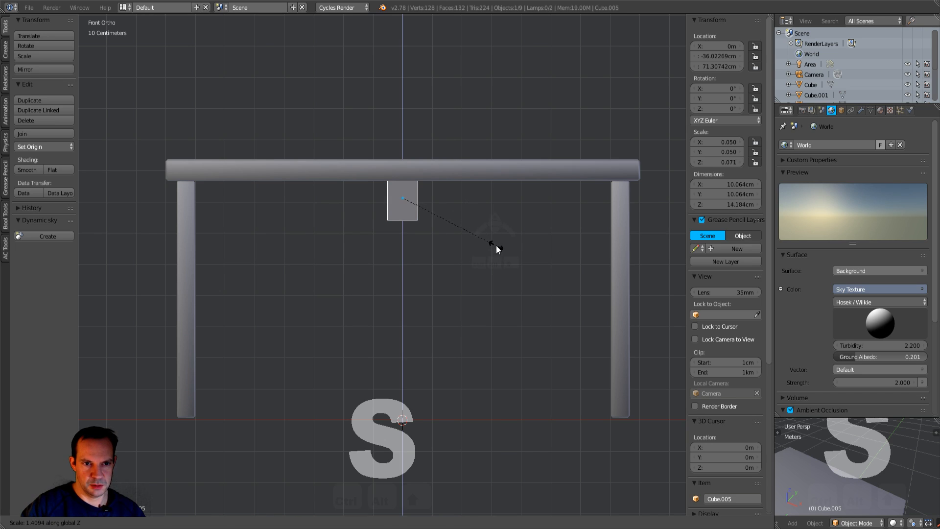
click(496, 244)
drag(406, 166, 404, 174)
key(s)
key(z)
click(474, 236)
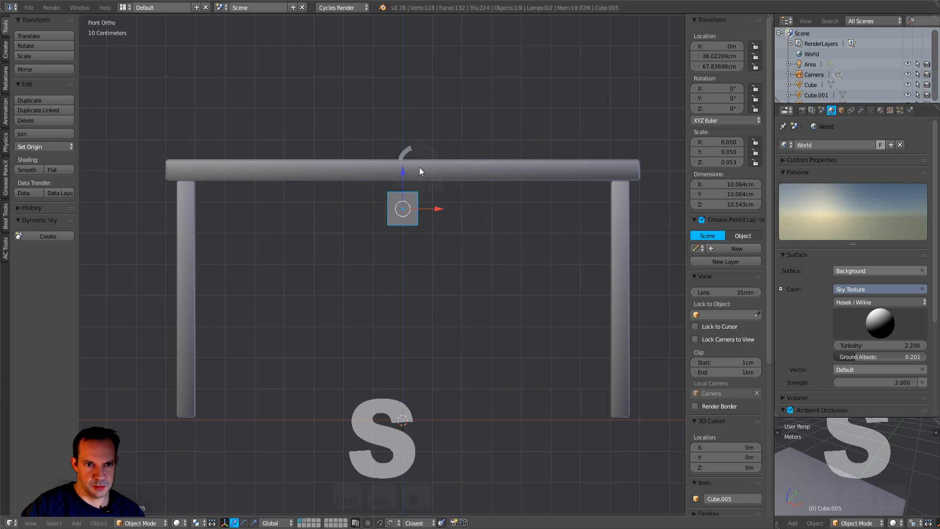
drag(404, 169, 403, 161)
scroll(550, 316, down, 3)
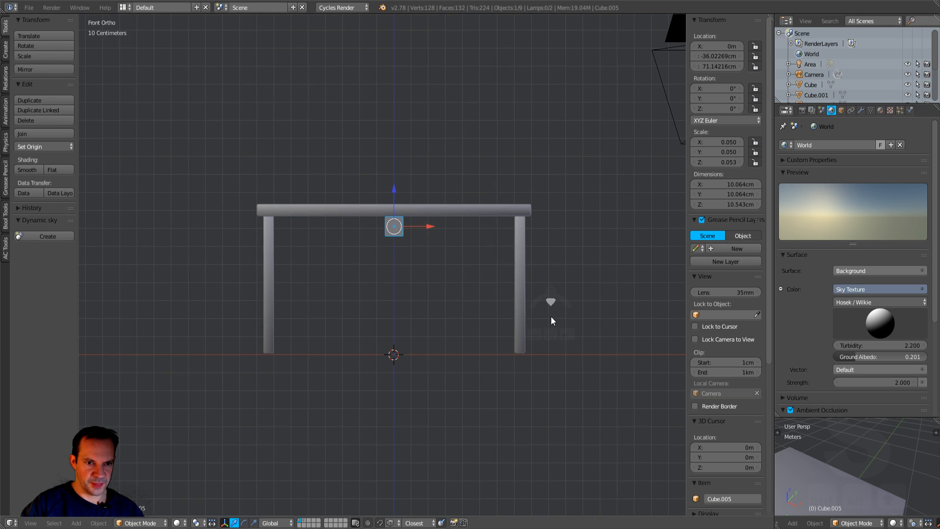
Step: Scale the cube along X to about 21.3 cm wide
key(s)
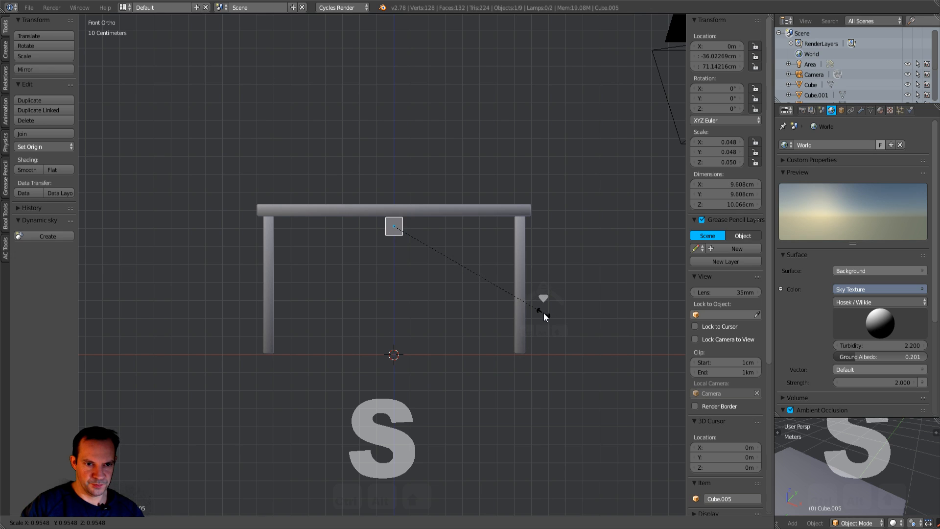
key(x)
click(145, 320)
Step: In Edit Mode, move the block's front and back faces inward along Y, thinning it to about 4.4 cm within the leg thickness
middle_drag(155, 319, 525, 358)
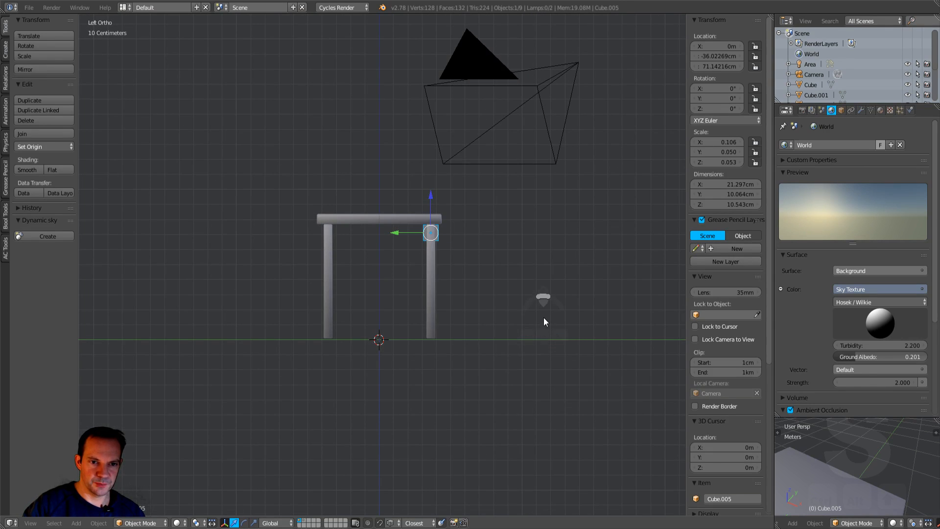
key(Tab)
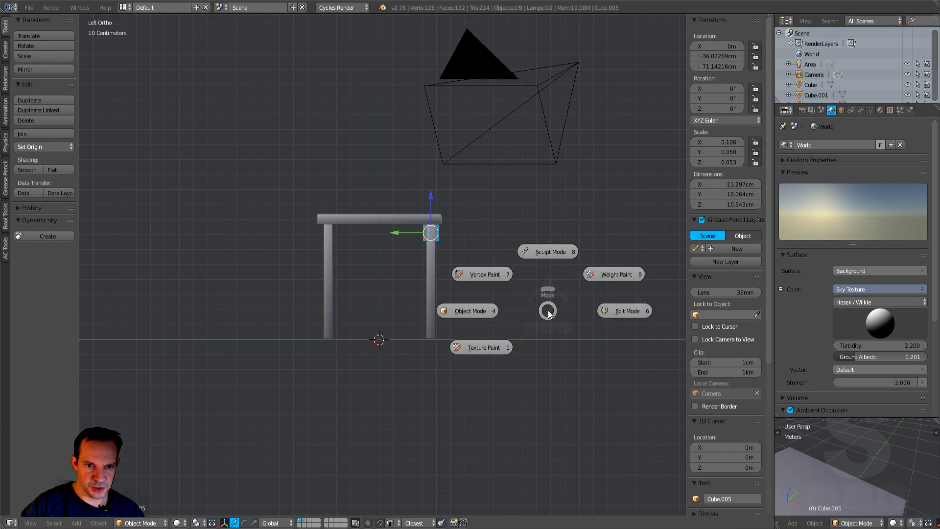
click(618, 310)
middle_drag(618, 310, 285, 504)
middle_drag(396, 445, 484, 282)
right_click(438, 234)
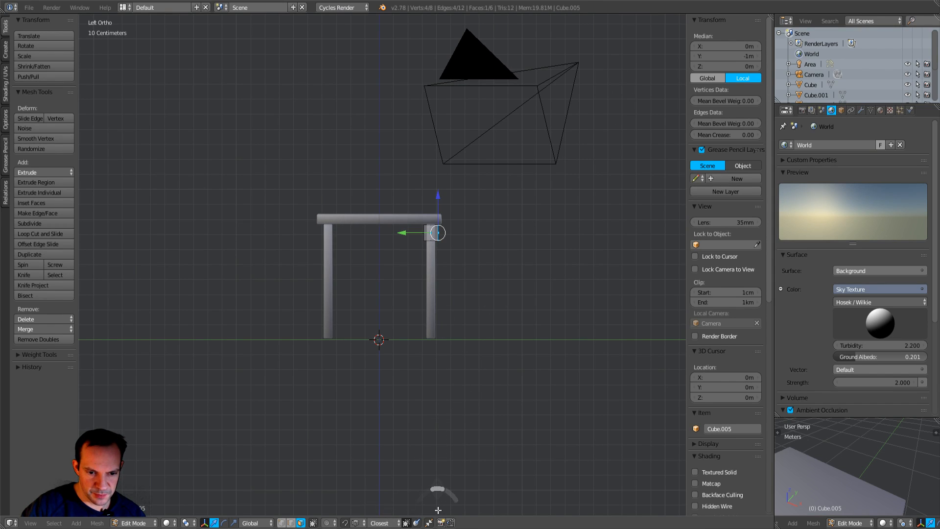
scroll(443, 327, up, 5)
drag(484, 186, 473, 193)
middle_drag(474, 193, 505, 233)
right_click(479, 189)
drag(443, 188, 461, 186)
Step: Turn on snapping and move the rail's -X end face about 59.4 cm along X to the adjacent front leg's inner side
middle_drag(545, 235, 484, 328)
drag(419, 222, 466, 262)
key(KP_1)
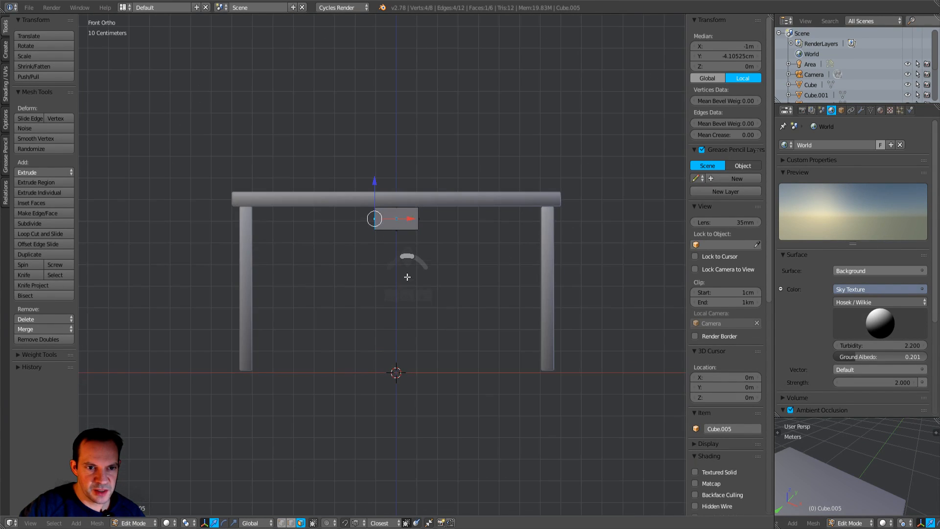
click(345, 522)
drag(399, 219, 258, 234)
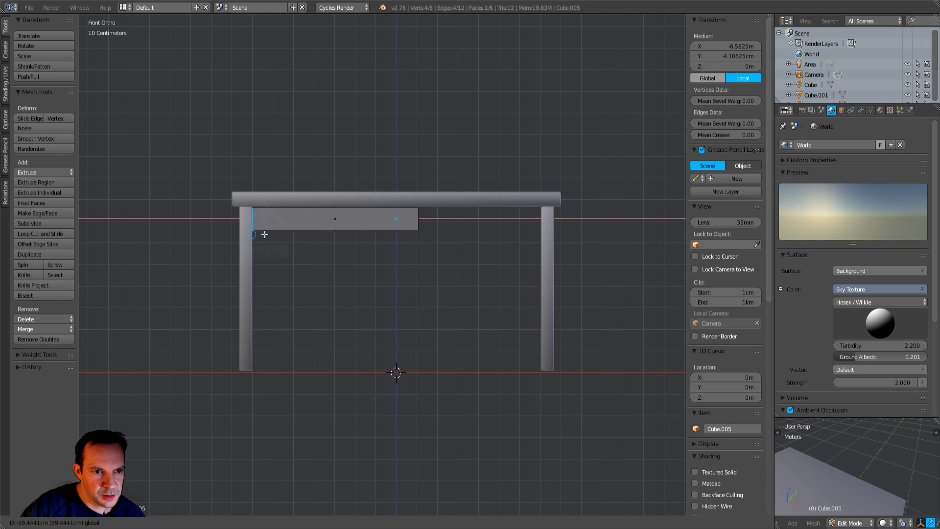
drag(265, 234, 265, 233)
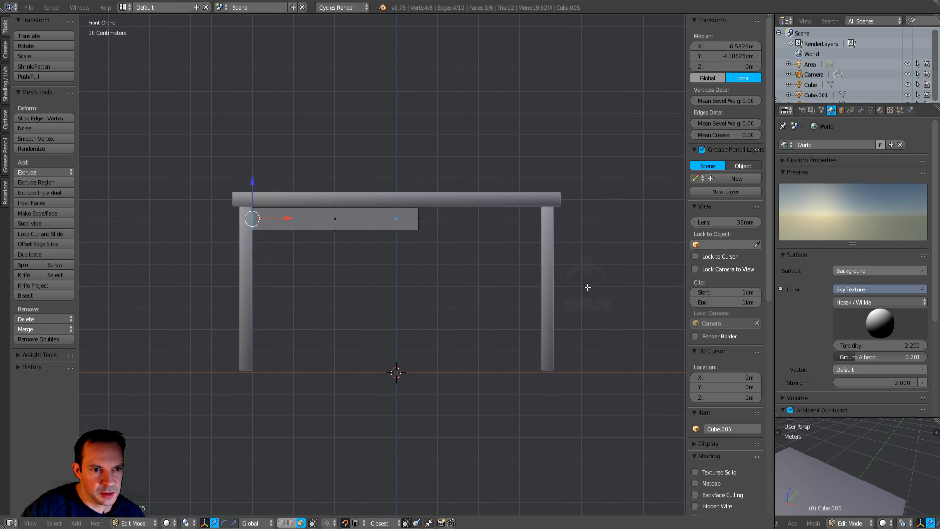
Step: Select the rail's opposite end face and snap it along X to the other front leg's inner side
middle_drag(587, 287, 468, 288)
right_click(372, 239)
key(KP_1)
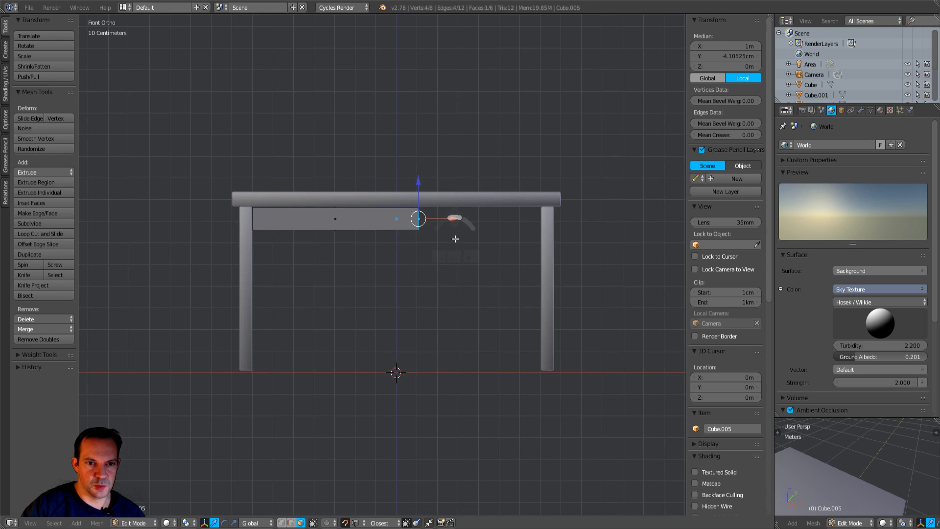
drag(453, 219, 531, 222)
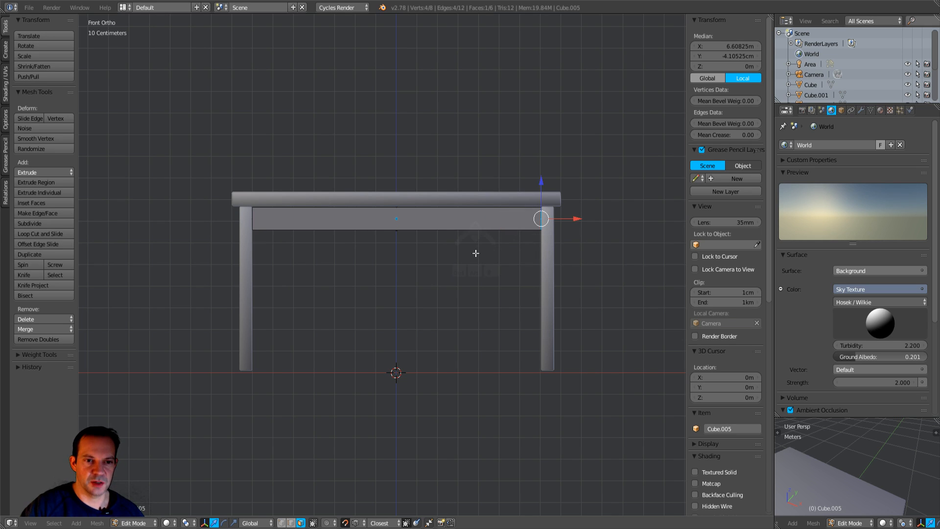
Step: Return to Object Mode and hide the tabletop to expose the rail and leg tops
middle_drag(494, 207, 441, 260)
key(Tab)
click(369, 254)
right_click(394, 190)
key(h)
middle_drag(393, 193, 400, 251)
right_click(365, 291)
key(Tab)
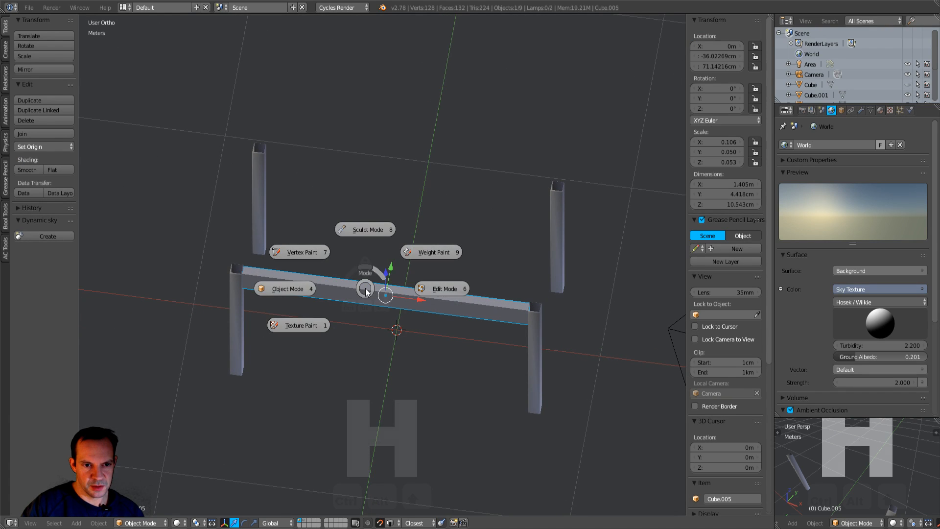
click(377, 302)
right_click(389, 282)
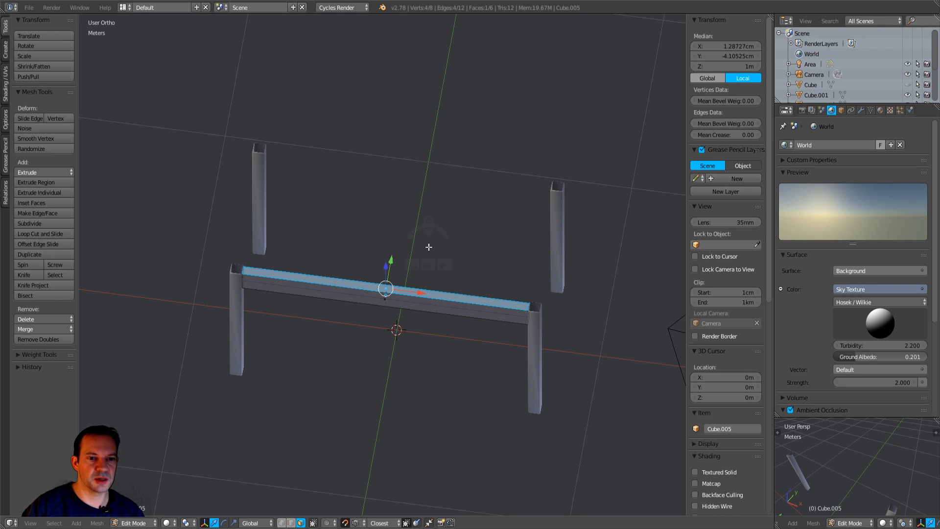
key(Tab)
click(357, 250)
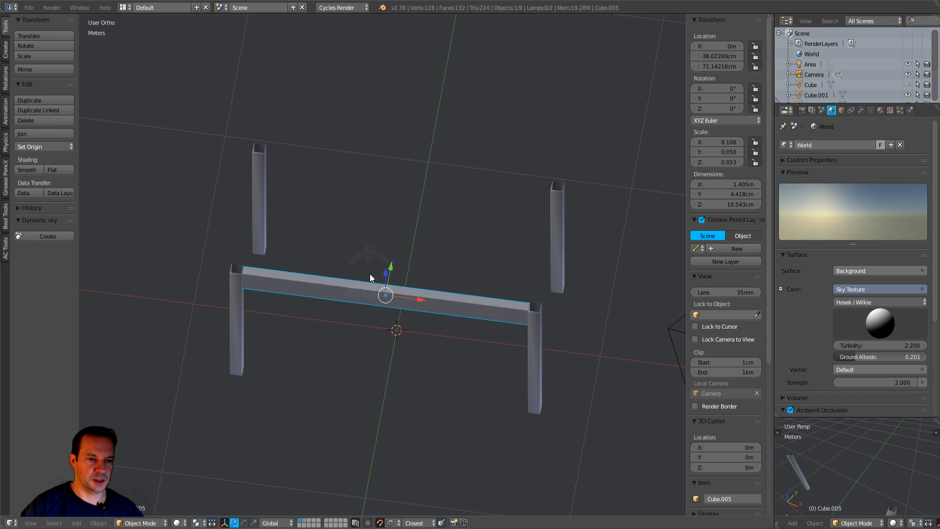
Step: Apply the front rail's scale and bevel all of its edges in Edit Mode with one segment and about 4 mm offset
key(ctrl+a)
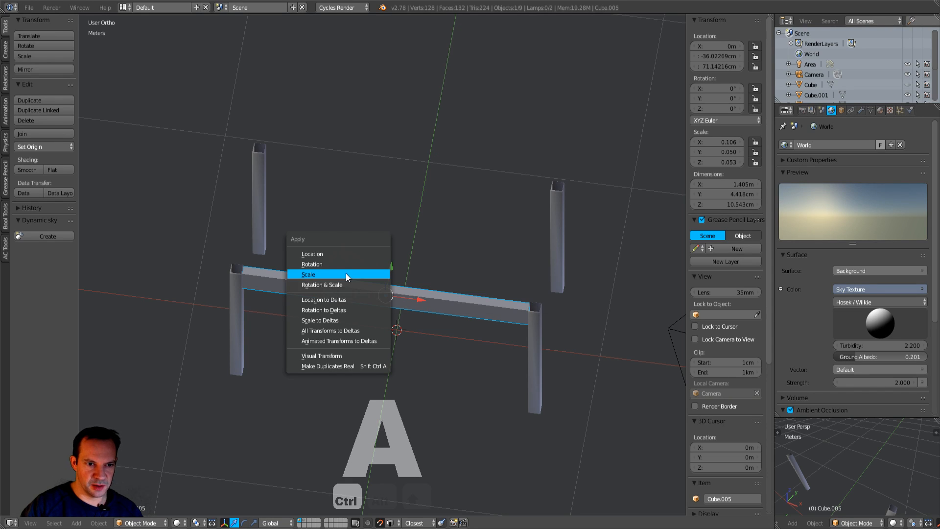
click(345, 274)
key(Tab)
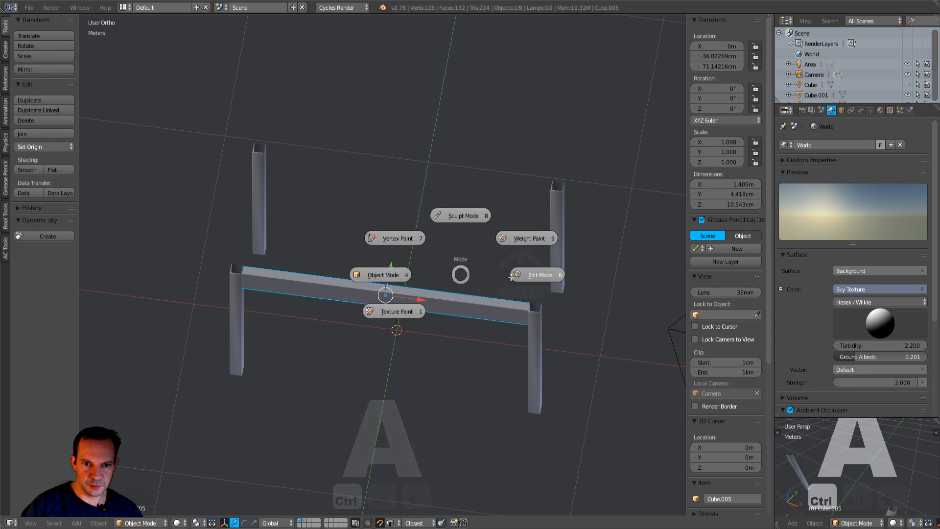
click(519, 278)
key(a)
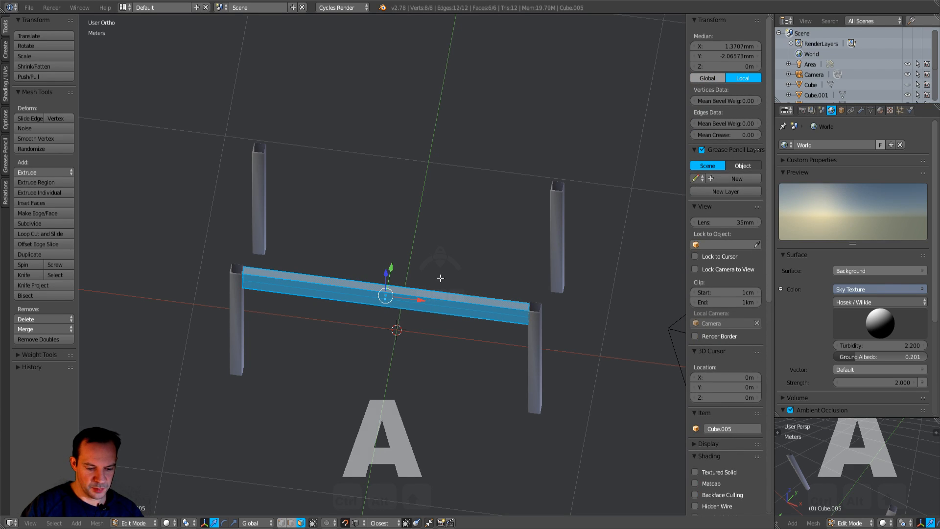
key(ctrl+b)
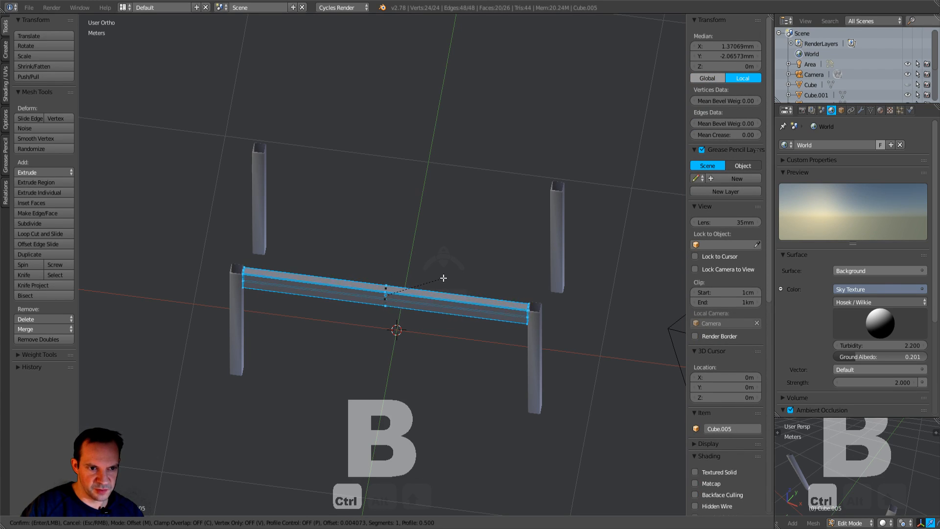
click(443, 277)
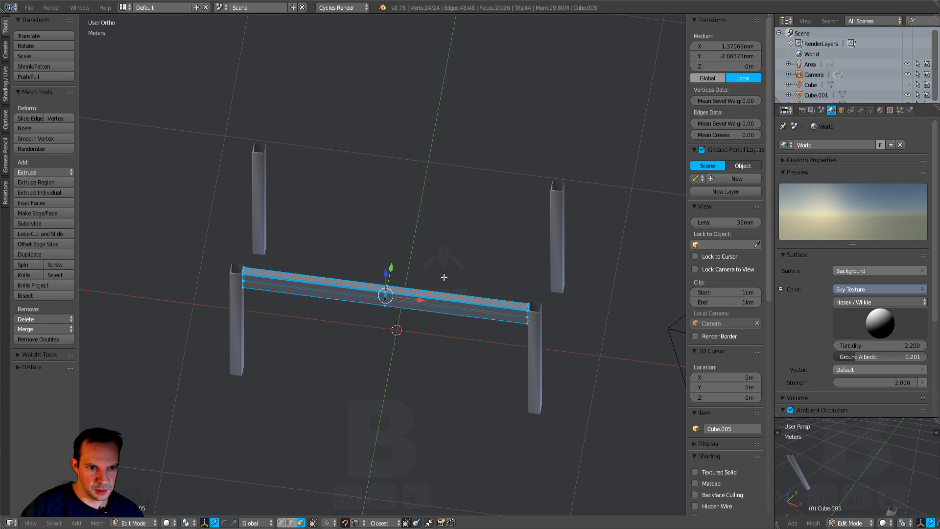
Step: Delete the long top face of the rail, which is hidden under the tabletop
scroll(437, 289, up, 2)
right_click(395, 299)
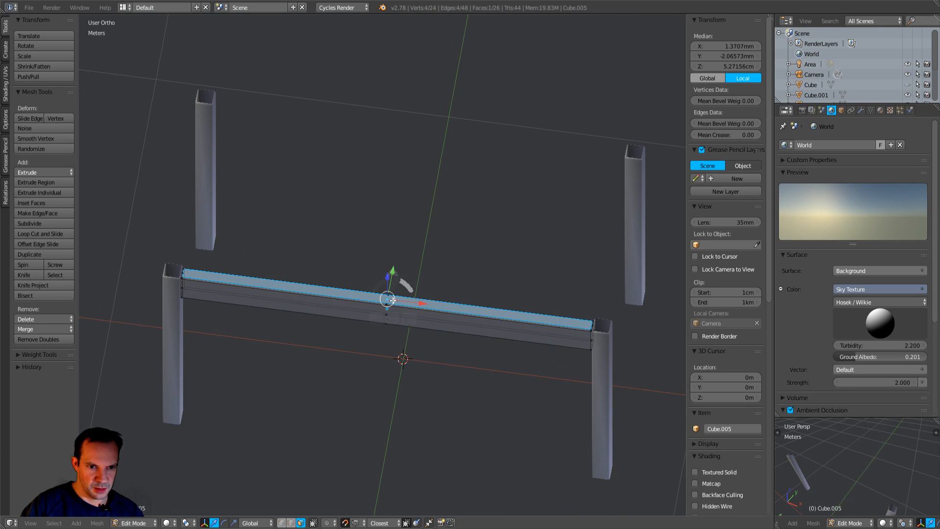
key(x)
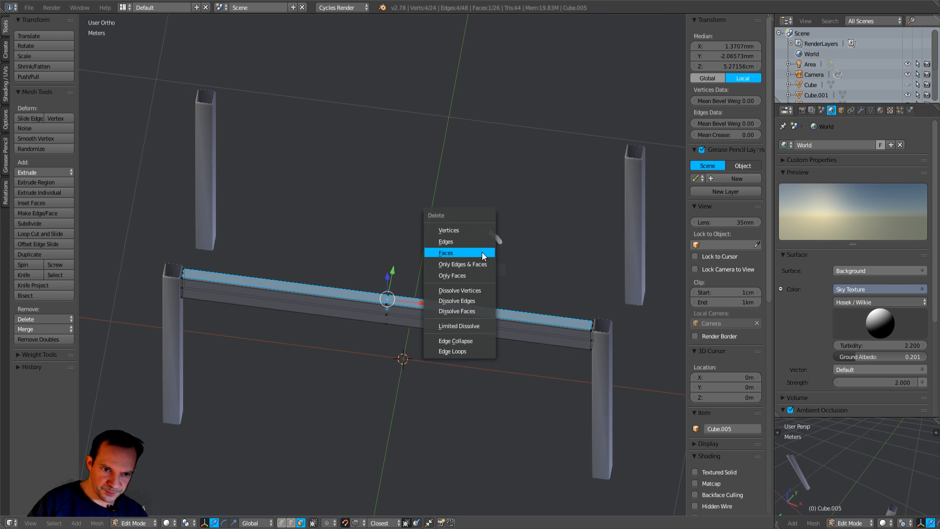
click(466, 253)
Step: Return to Object Mode and set the rail to smooth shading
middle_drag(466, 252, 387, 289)
key(Tab)
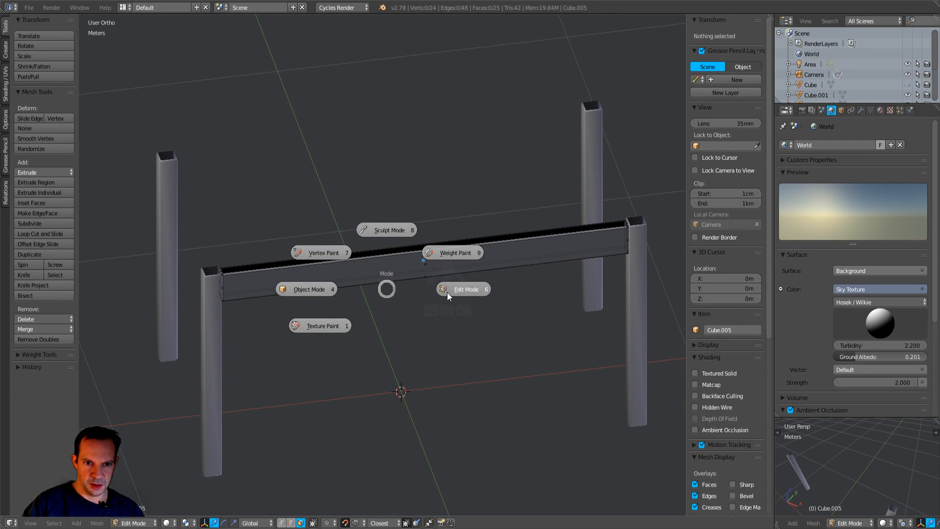
click(304, 288)
middle_drag(349, 299, 372, 312)
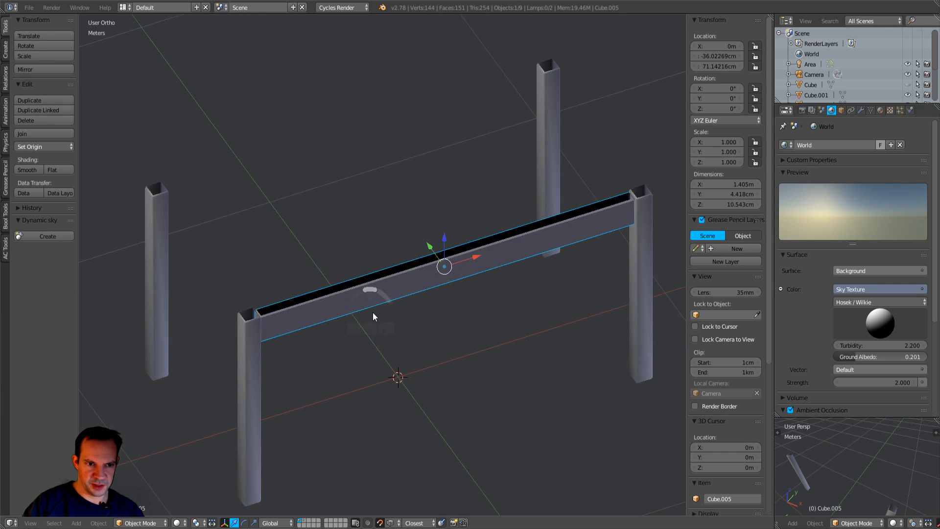
click(28, 169)
key(Tab)
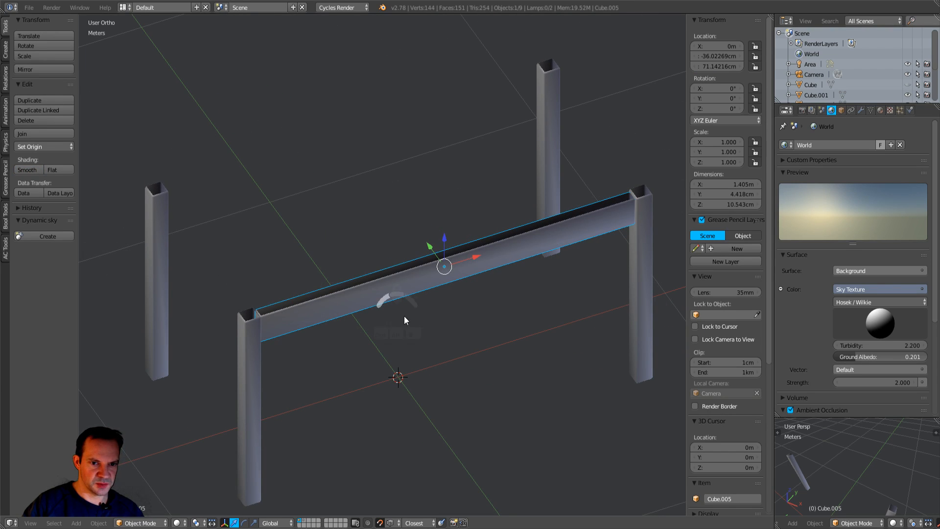
middle_drag(408, 310, 527, 206)
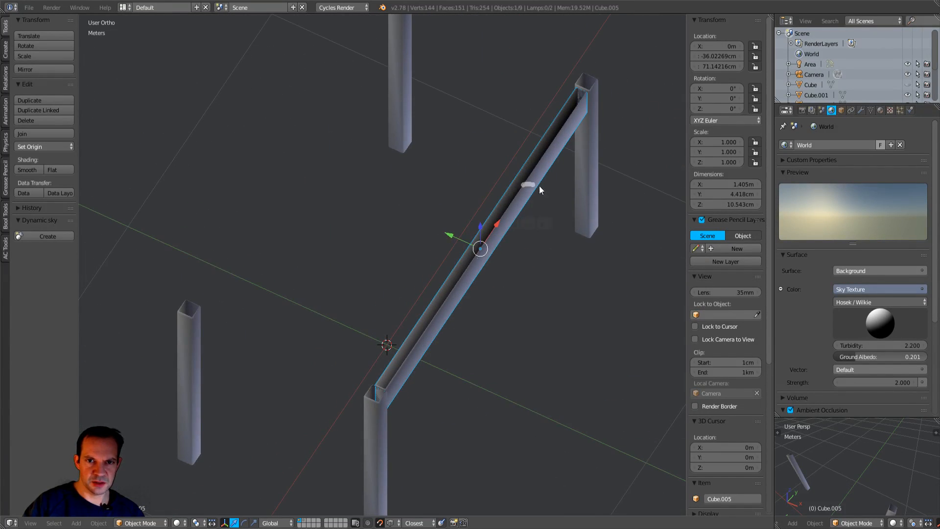
middle_drag(581, 110, 569, 81)
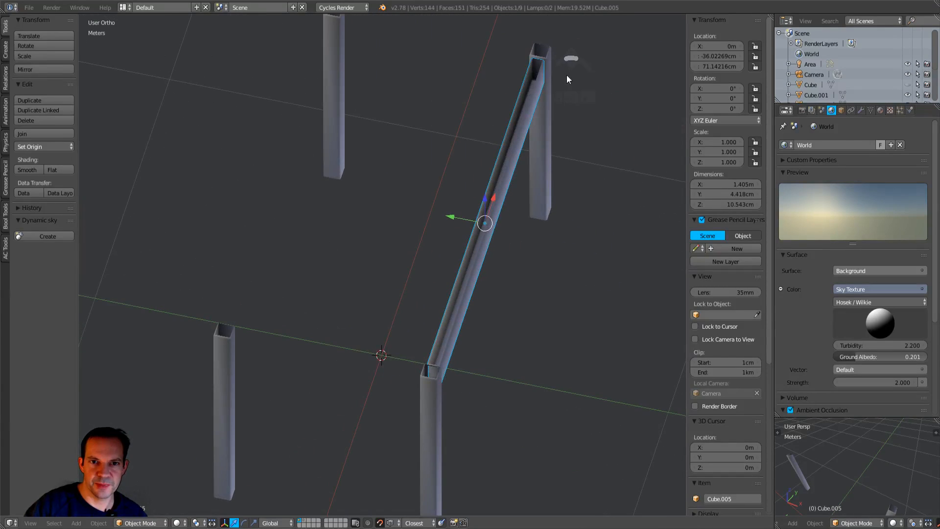
right_click(536, 67)
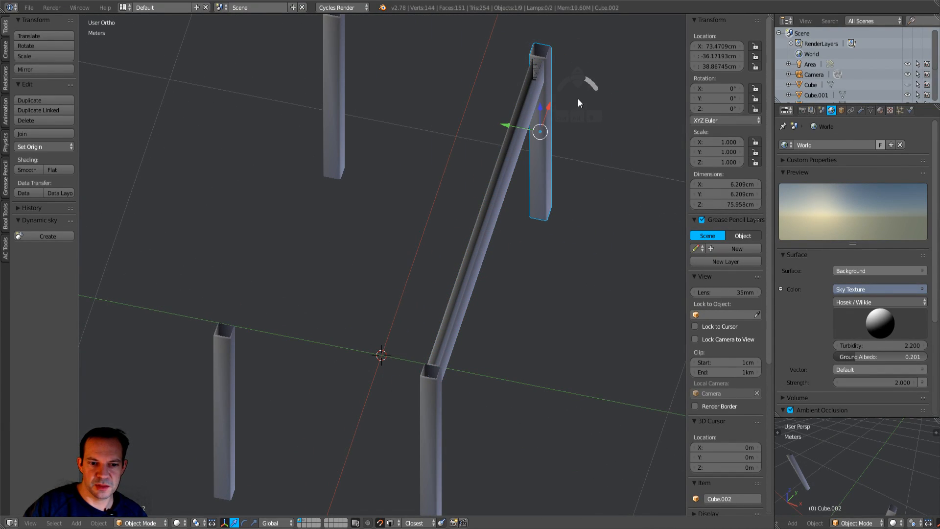
key(Tab)
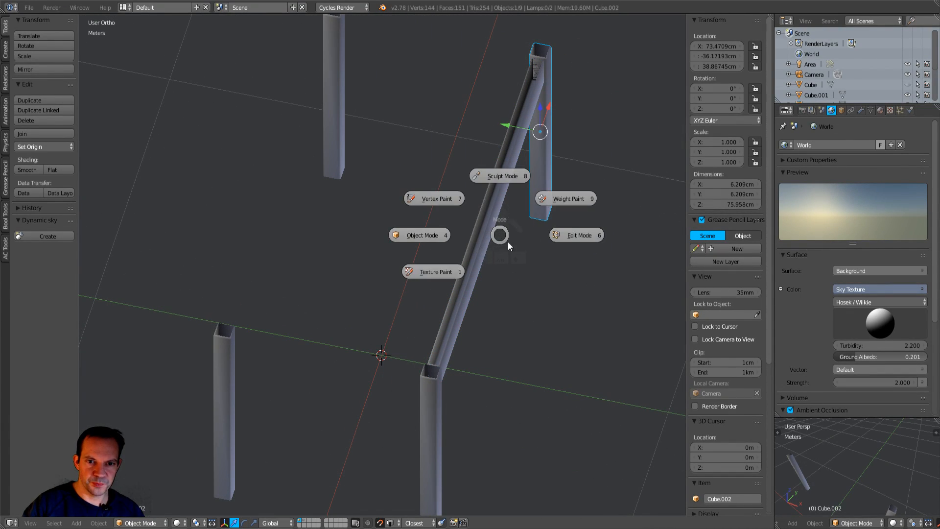
click(579, 223)
right_click(539, 62)
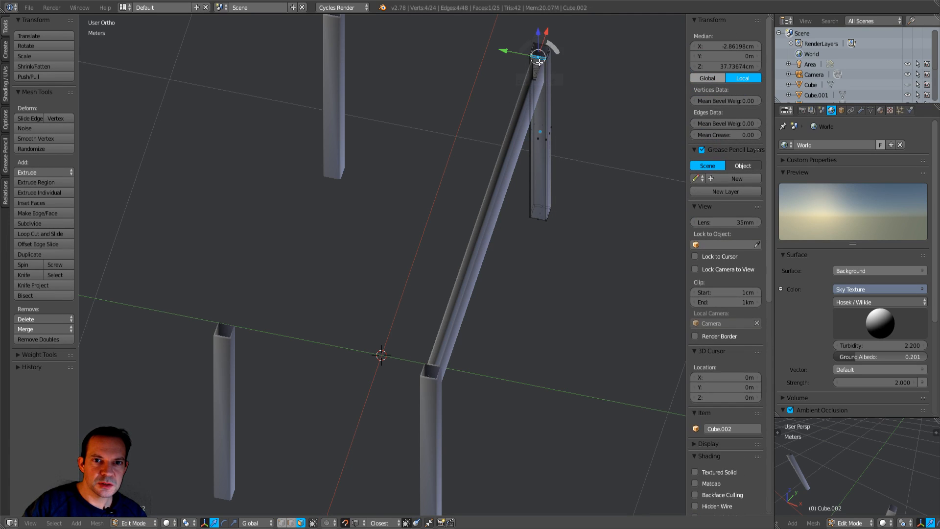
middle_drag(538, 66, 337, 86)
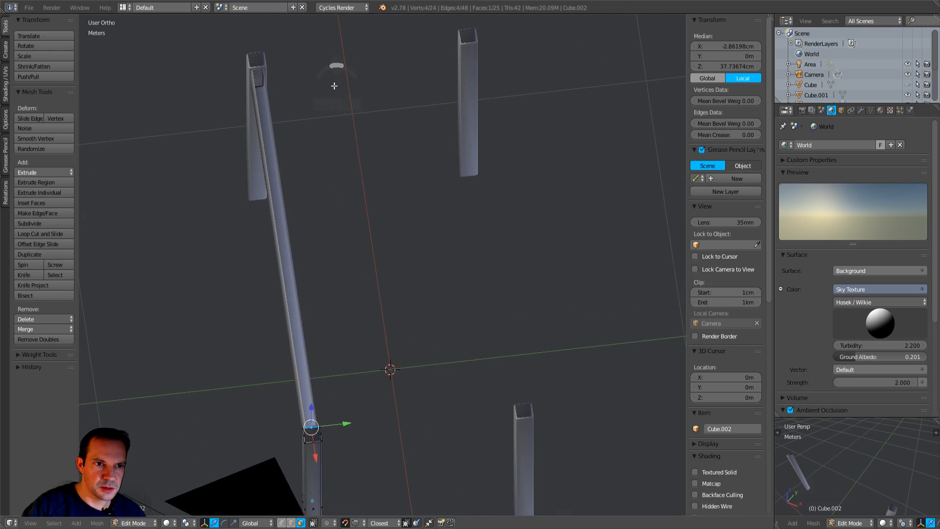
middle_drag(269, 81, 325, 133)
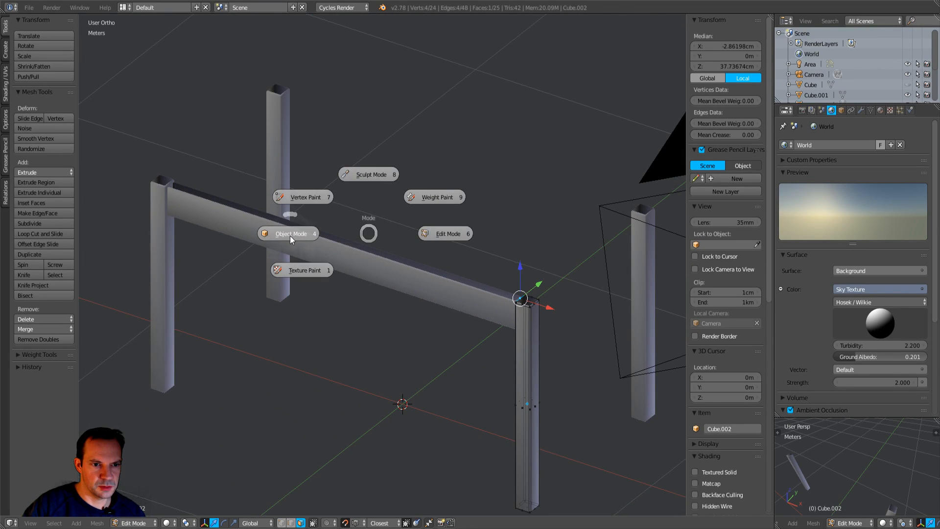
click(289, 235)
Step: Select the rail, enter Edit Mode and delete its -X end face, which is hidden against the leg
right_click(286, 239)
middle_drag(298, 251, 283, 249)
key(Tab)
click(356, 248)
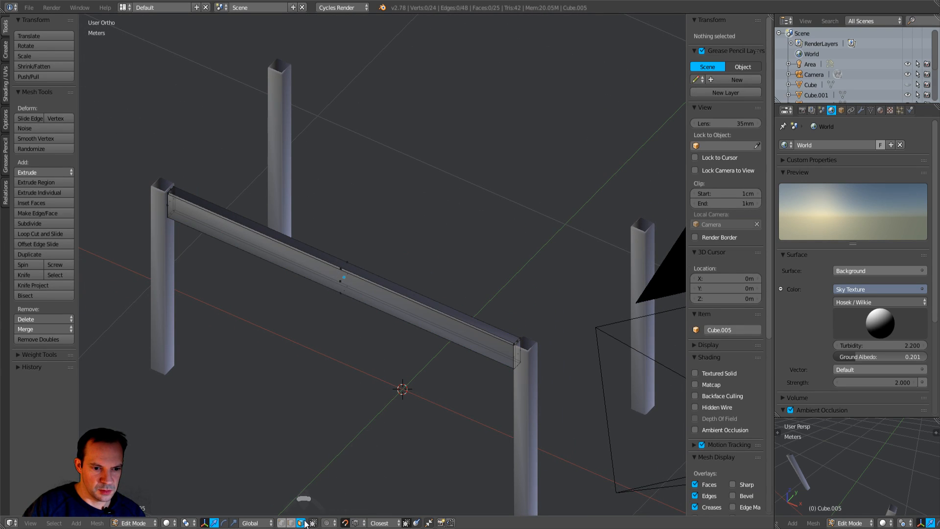
middle_drag(379, 322, 331, 322)
middle_drag(267, 133, 230, 132)
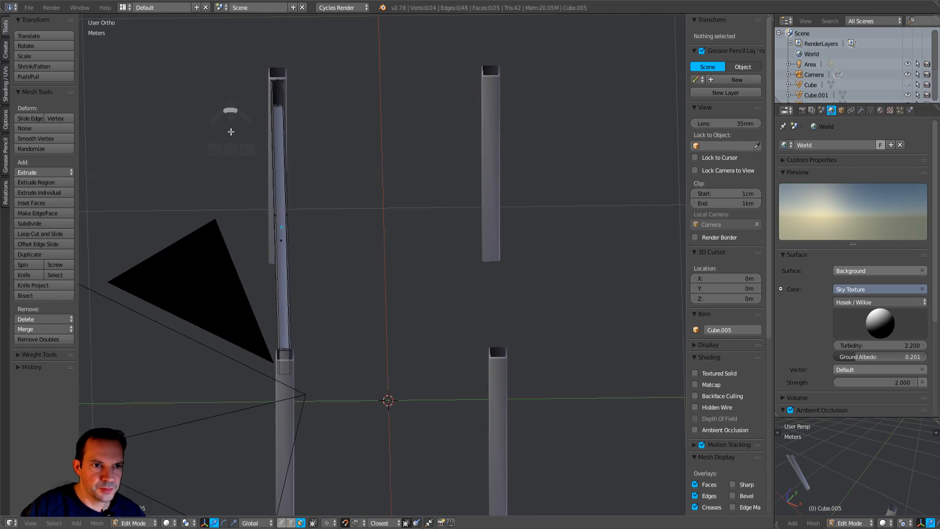
right_click(275, 91)
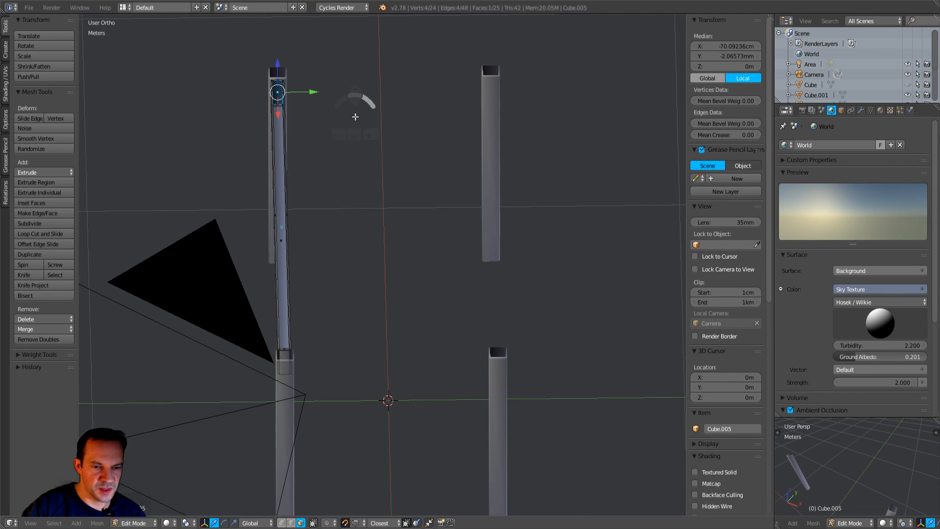
key(x)
click(357, 117)
Step: Delete the rail's opposite end face at the +X leg and return to Object Mode
middle_drag(336, 142, 558, 239)
middle_drag(592, 196, 490, 289)
right_click(415, 202)
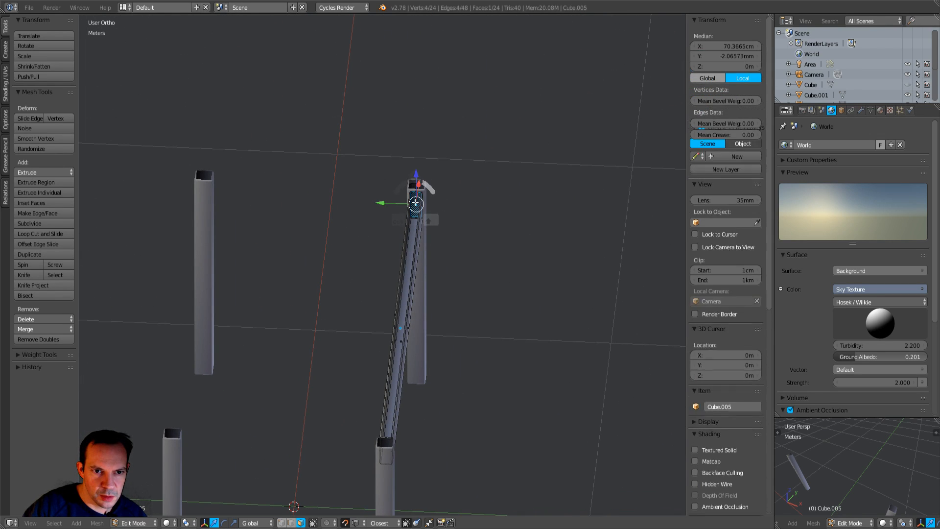
key(x)
click(451, 178)
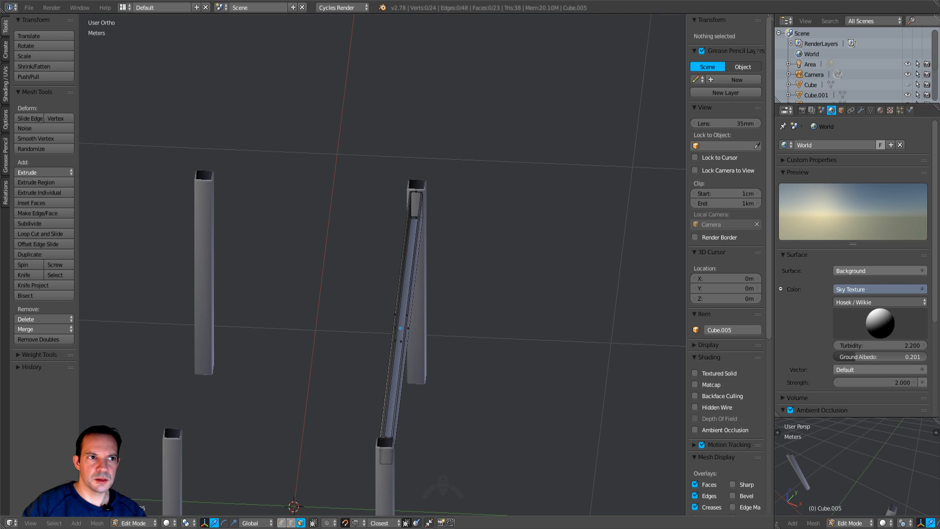
middle_drag(538, 258, 459, 262)
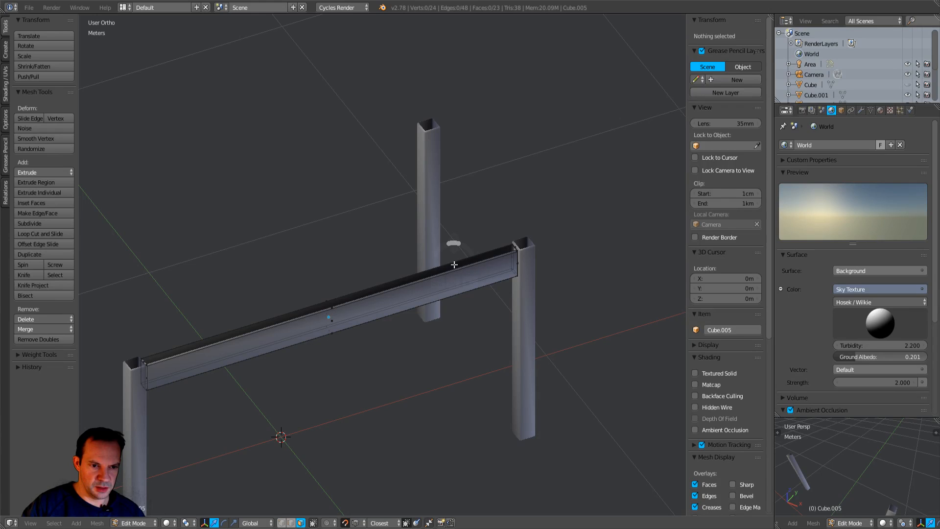
key(Tab)
click(252, 261)
Step: Duplicate the rail along Y by about 72 cm to place a copy between the two rear legs
middle_drag(252, 260, 349, 340)
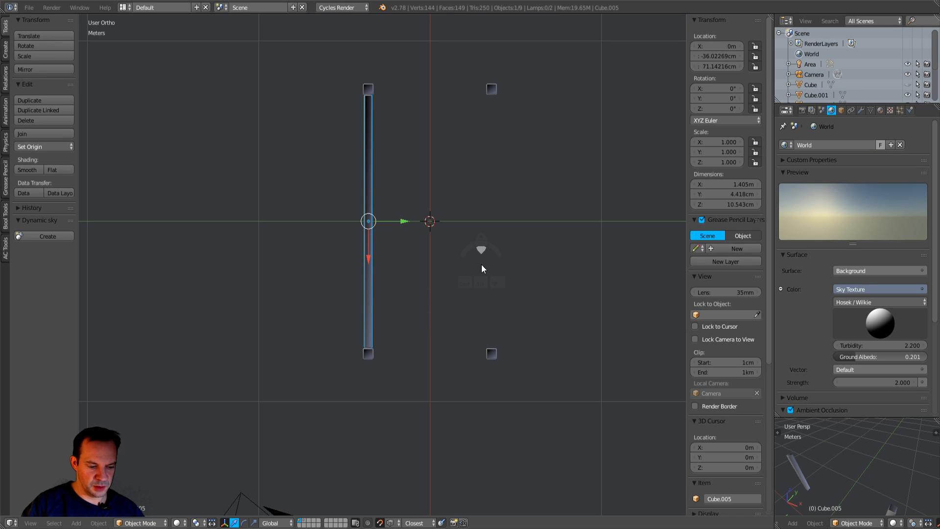
key(shift+d)
key(y)
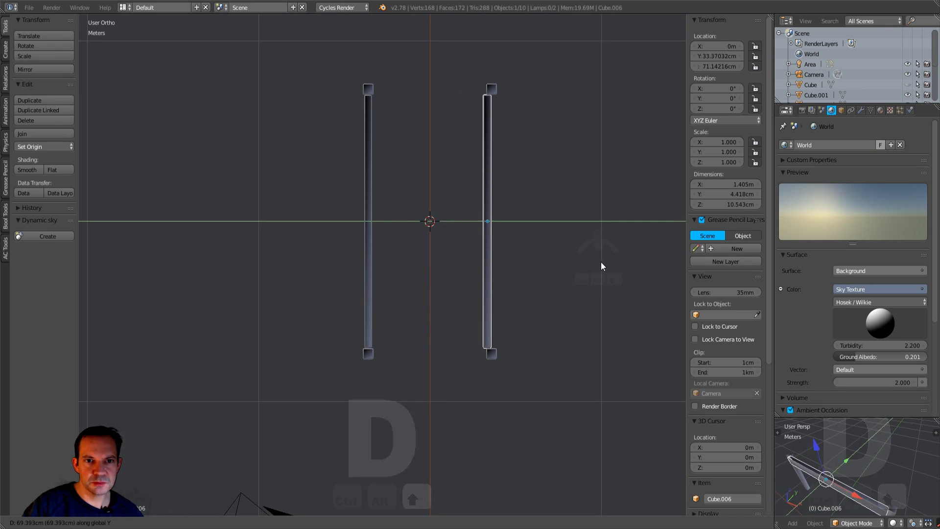
click(605, 267)
Step: Duplicate the rear rail and move the copy about 29 cm along -Y into the space between the two long rails
middle_drag(605, 268, 384, 166)
scroll(356, 218, up, 3)
middle_drag(357, 219, 522, 301)
scroll(460, 343, down, 3)
middle_drag(459, 342, 437, 346)
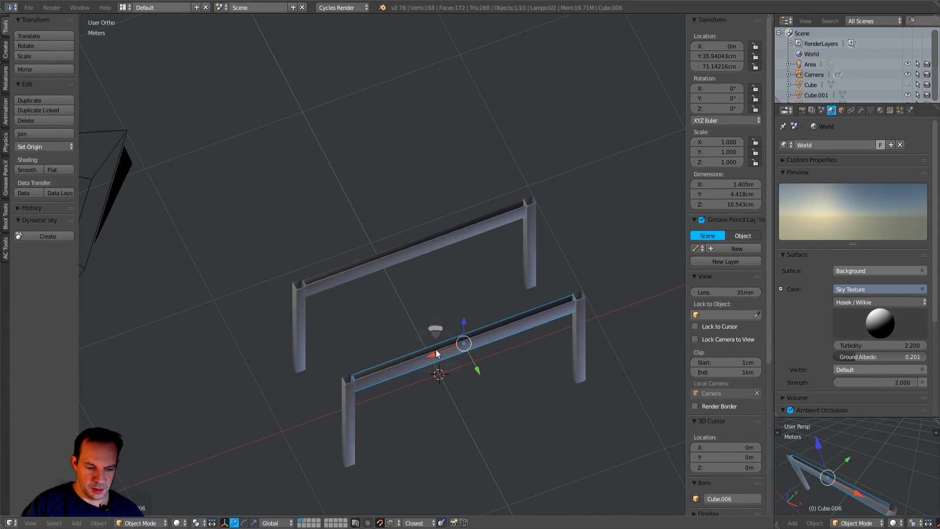
key(shift+d)
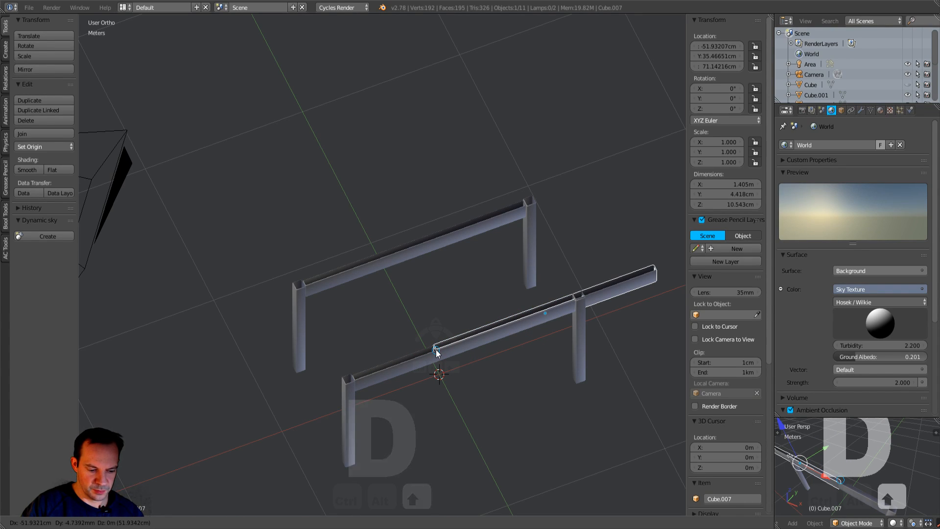
key(y)
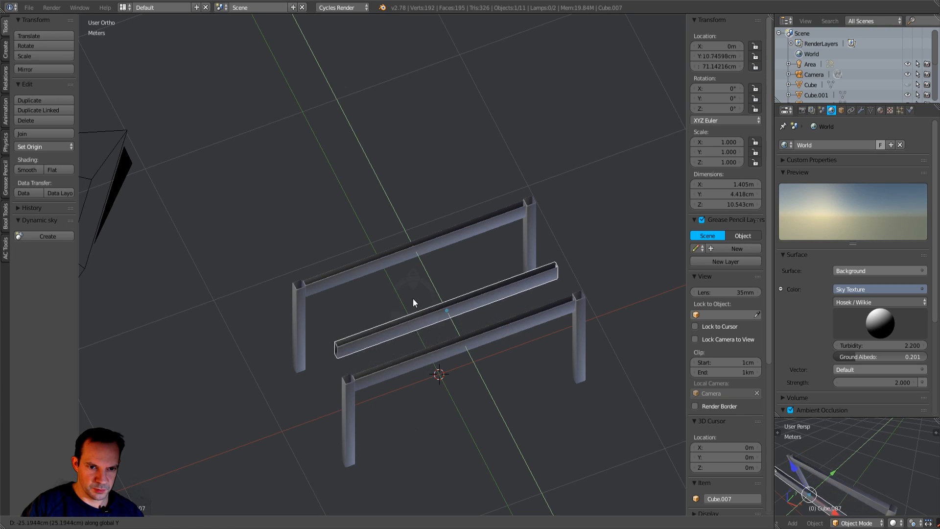
click(411, 292)
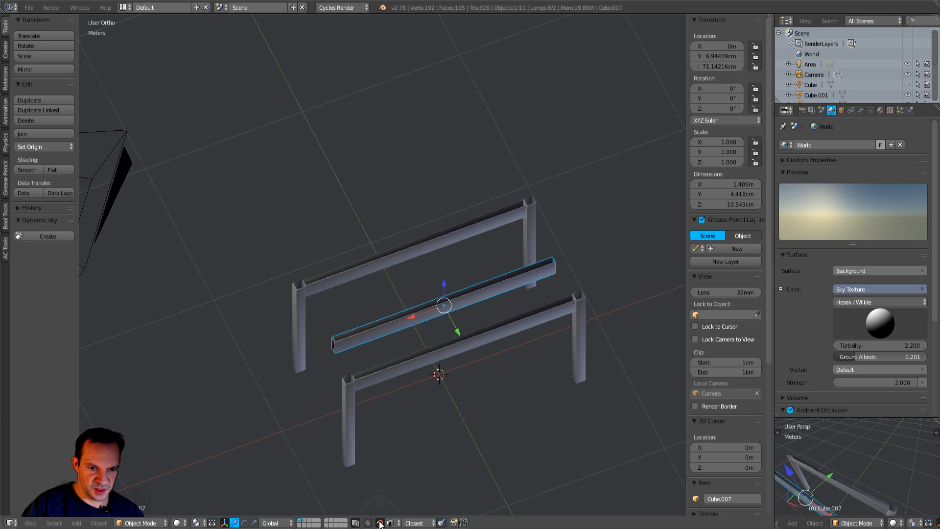
key(r)
key(z)
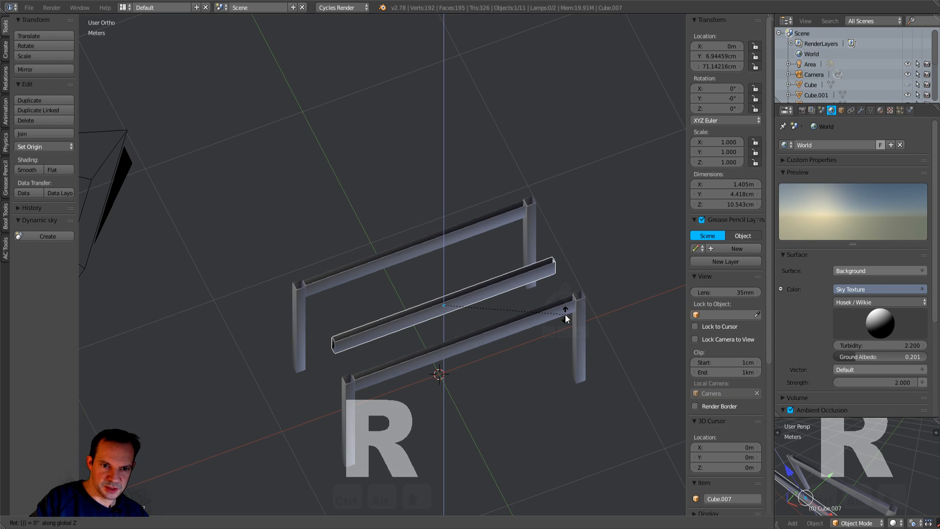
text()=)
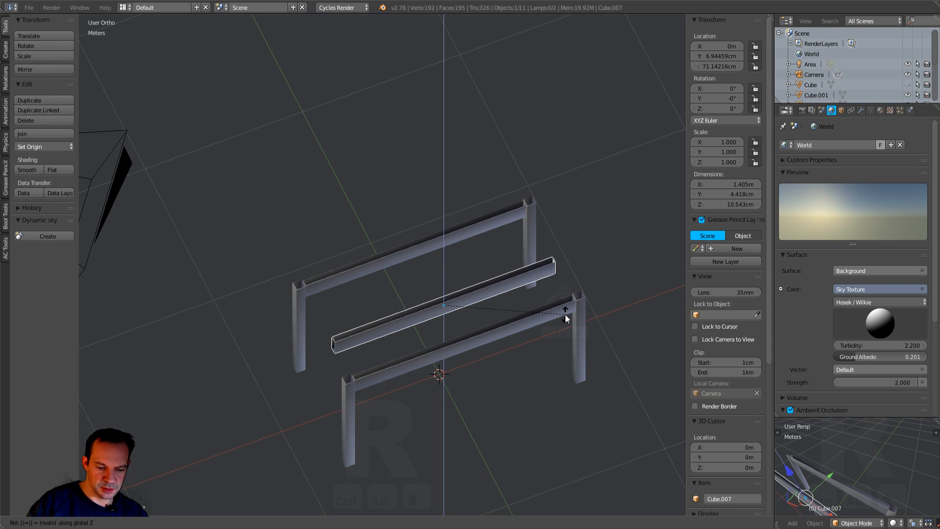
key(Escape)
Step: Rotate the middle rail copy 90 degrees about Z and move it about 73 cm along X to the +X pair of legs
key(r)
key(z)
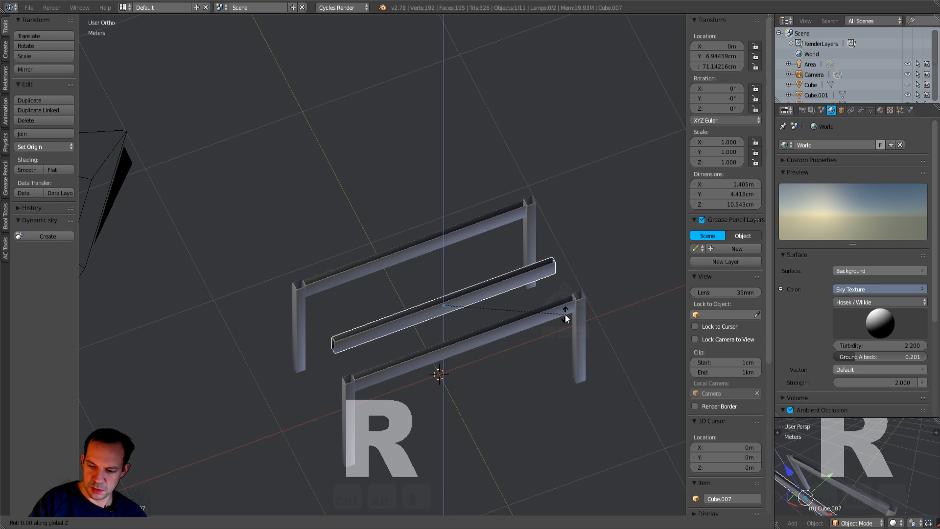
text(90)
key(Return)
middle_drag(565, 314, 422, 370)
drag(395, 331, 263, 326)
scroll(273, 326, up, 4)
scroll(294, 329, down, 2)
middle_drag(403, 386, 525, 274)
Step: In Edit Mode, move the short rail's -Y end about 29 cm along Y so it meets the -Y leg
key(KP_3)
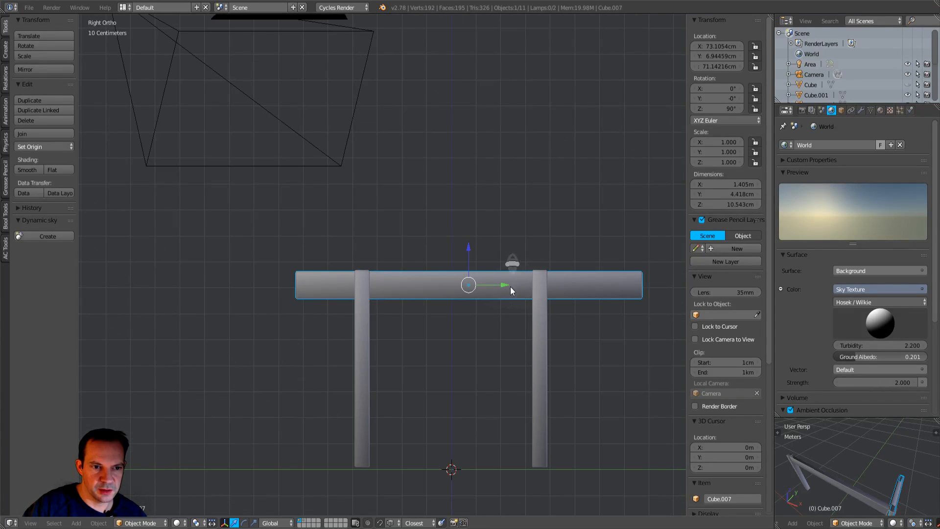
key(Tab)
click(570, 304)
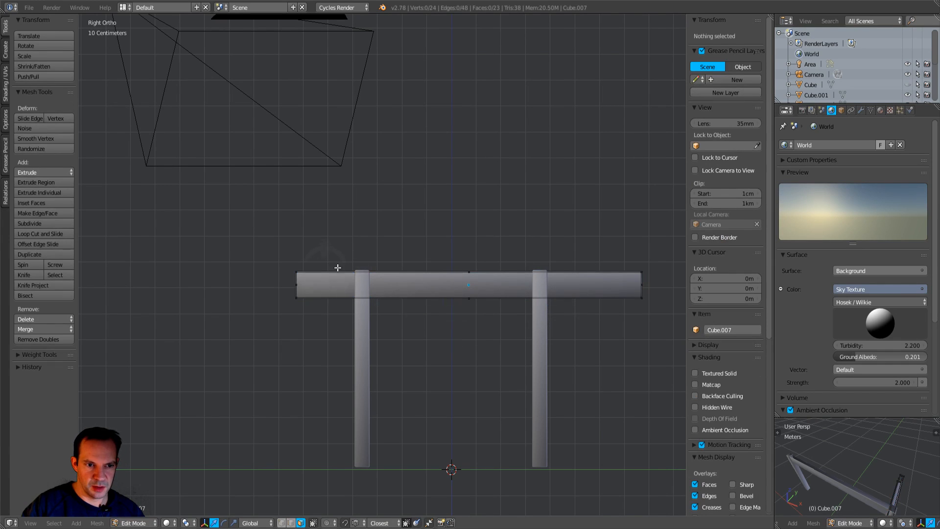
key(b)
drag(263, 207, 307, 348)
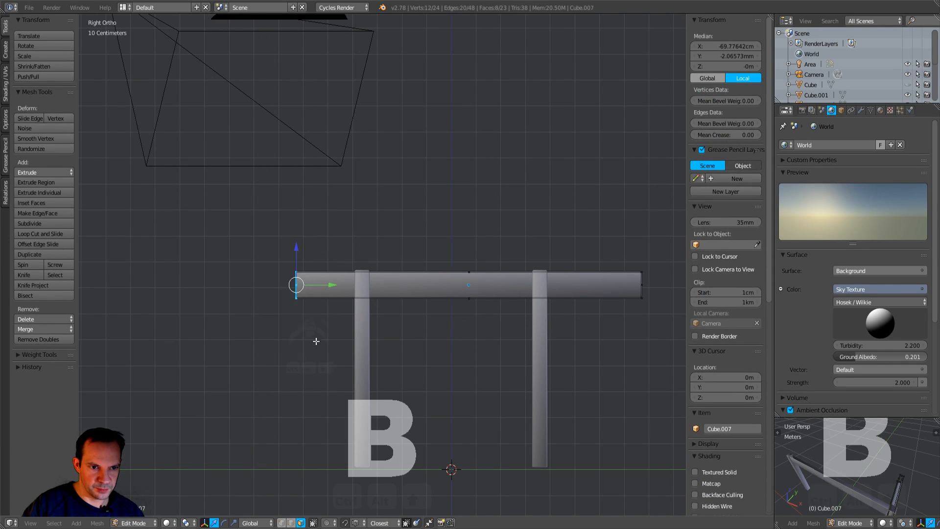
middle_drag(310, 342, 360, 337)
key(KP_3)
key(g)
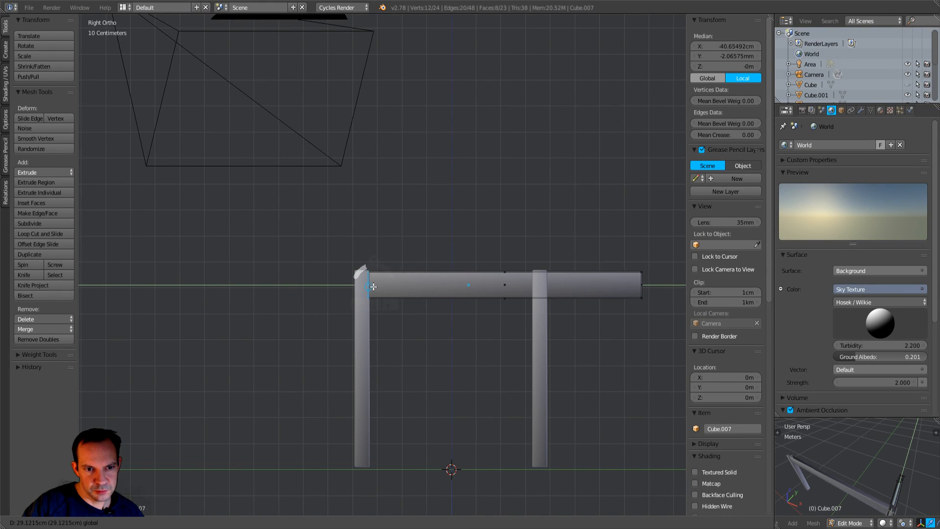
click(378, 327)
middle_drag(378, 327, 376, 325)
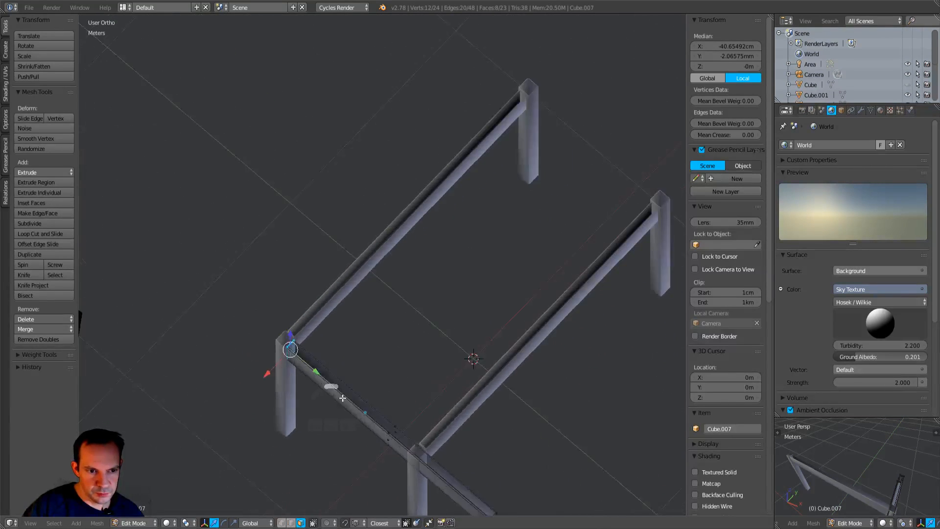
Step: Pull the short rail's +Y end in about 44 cm along -Y to the other leg and return to Object Mode
key(KP_3)
key(a)
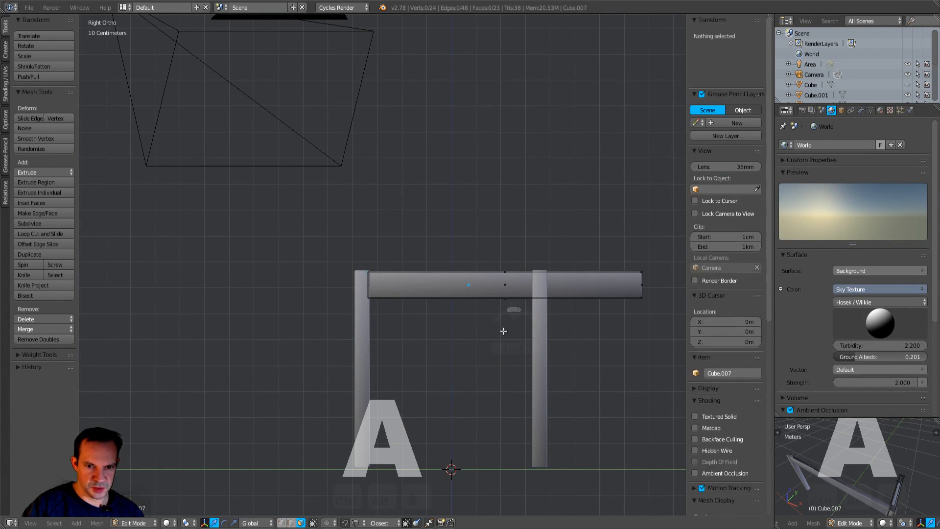
key(b)
drag(630, 216, 679, 343)
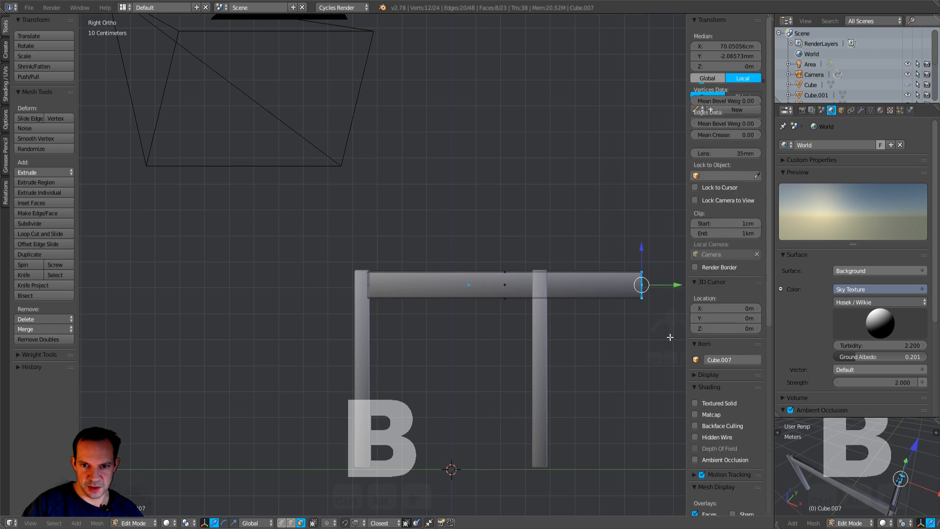
drag(670, 284, 526, 313)
scroll(526, 313, down, 3)
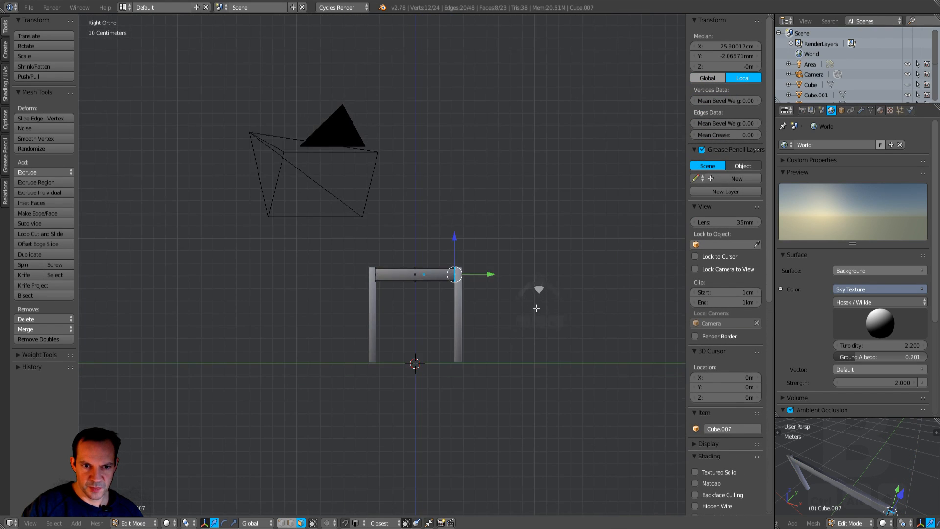
middle_drag(526, 313, 506, 274)
key(Tab)
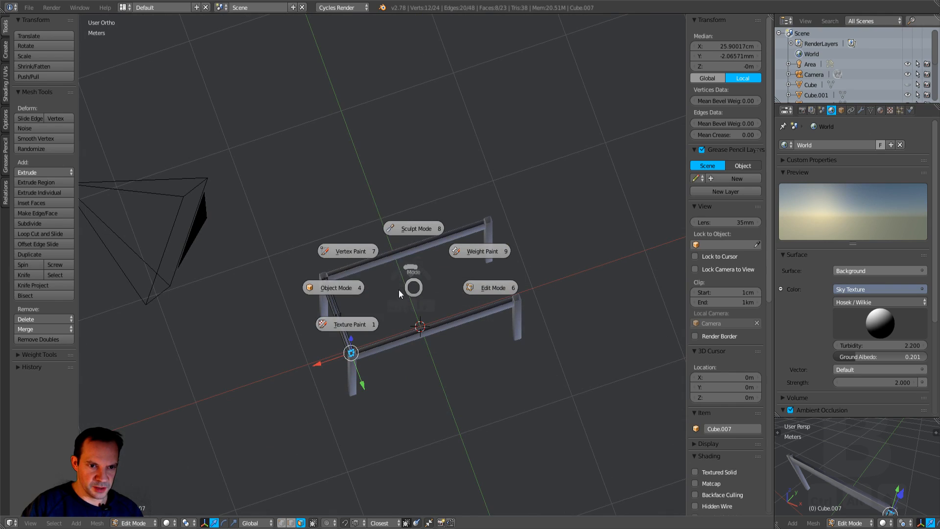
click(355, 299)
Step: Duplicate the short rail about 146 cm along -X to the opposite pair of legs and enter Edit Mode on the copy
middle_drag(351, 294, 331, 335)
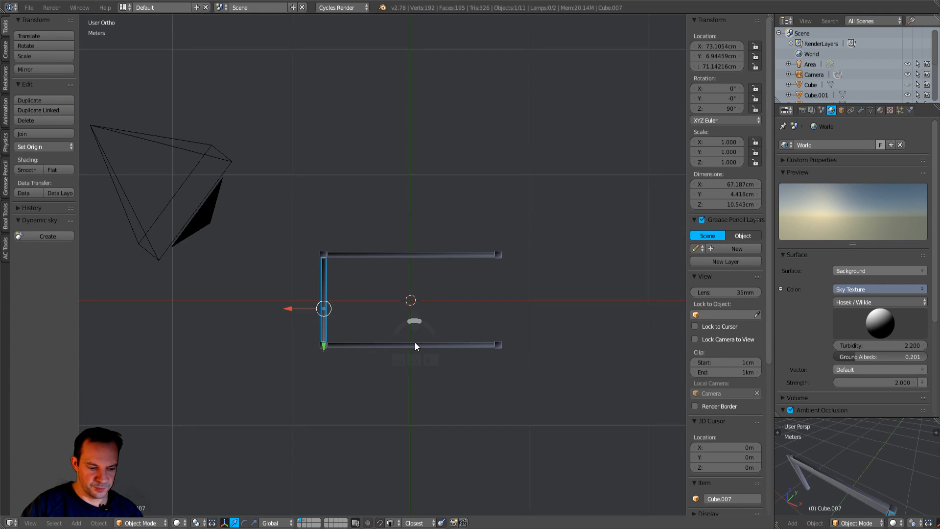
key(shift+d)
key(x)
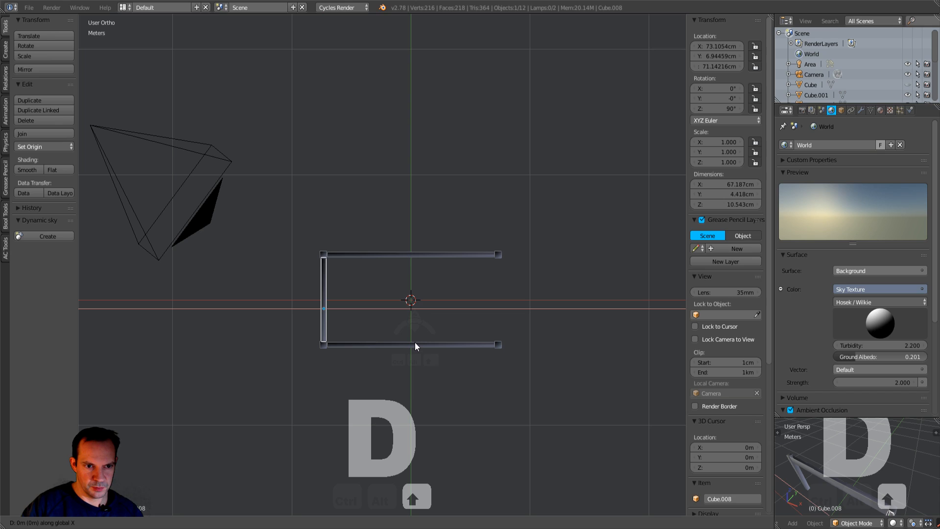
click(588, 327)
scroll(589, 327, up, 2)
scroll(590, 323, up, 1)
shift+middle_drag(592, 315, 461, 245)
scroll(446, 281, up, 5)
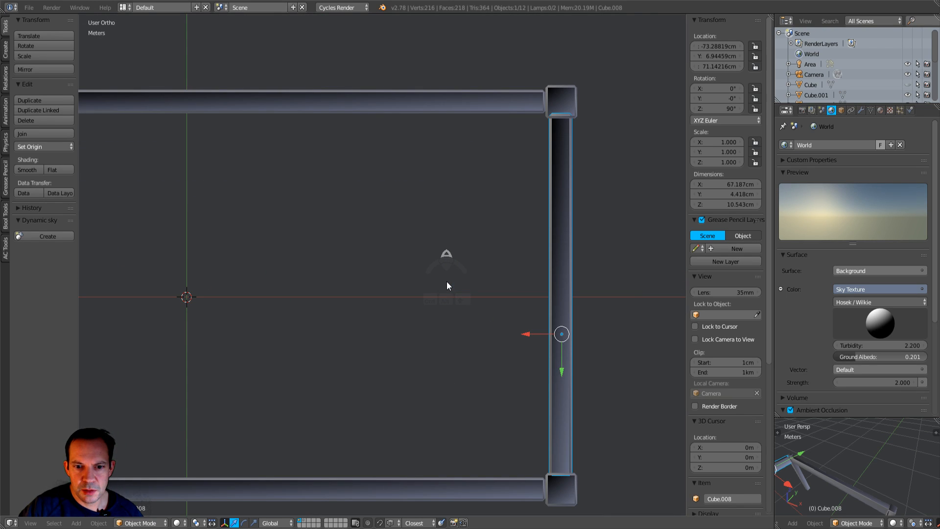
scroll(447, 280, down, 1)
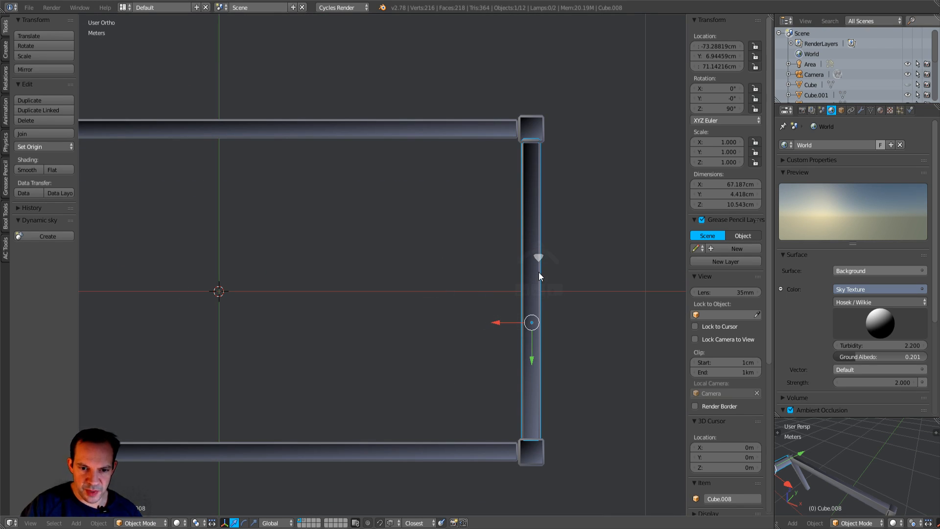
key(Tab)
click(608, 269)
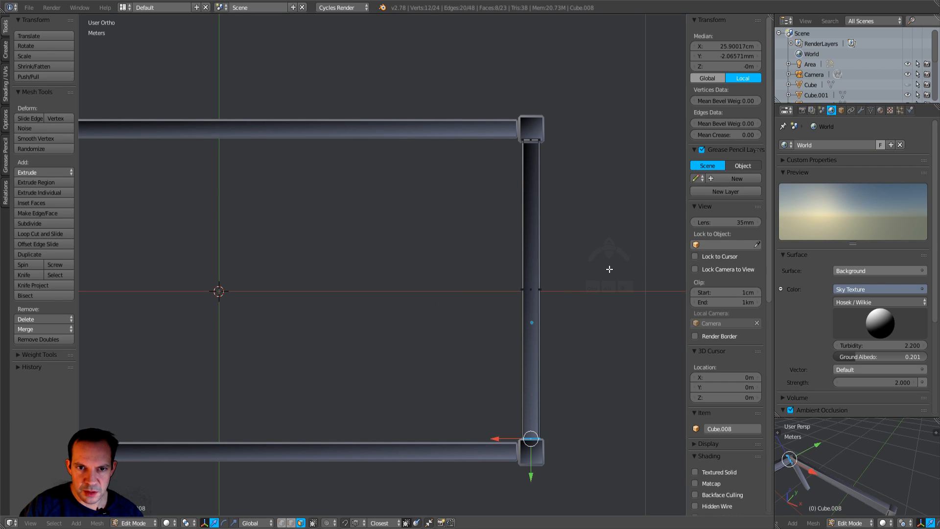
key(b)
drag(488, 109, 587, 177)
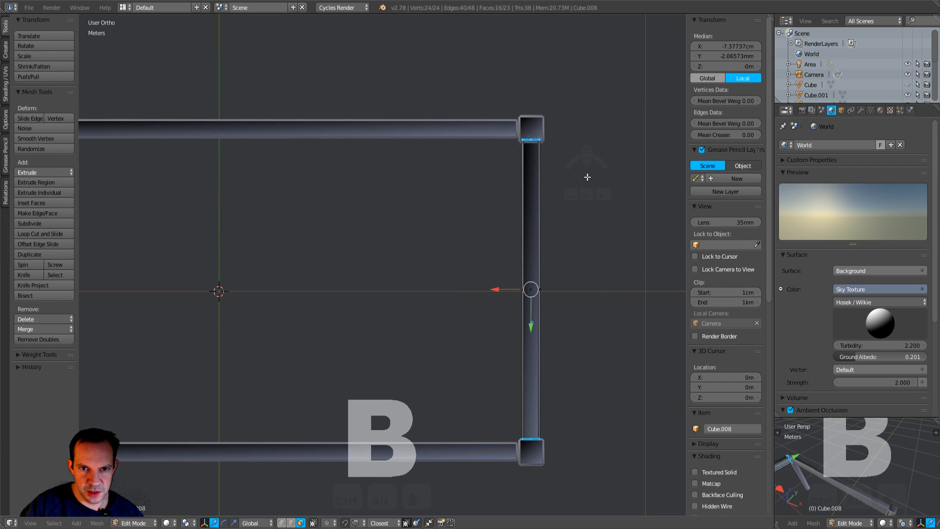
drag(531, 326, 535, 332)
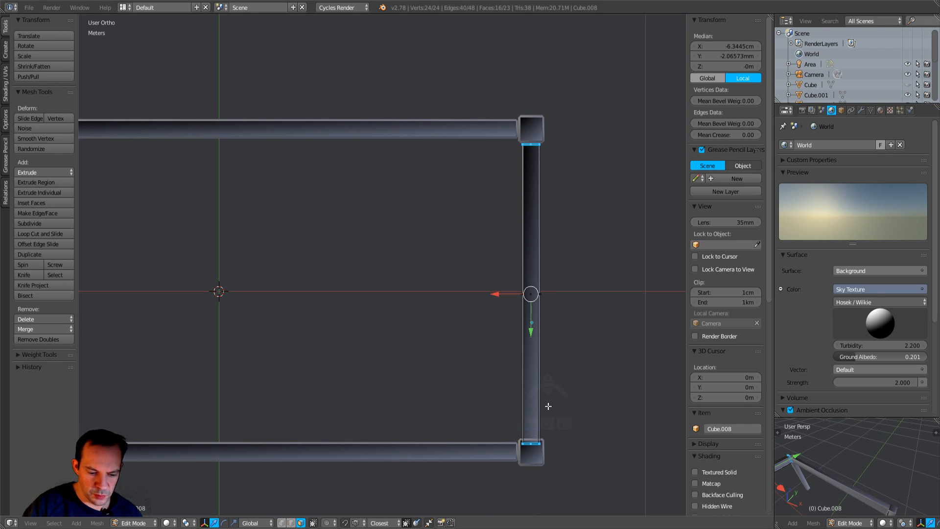
key(ctrl+z)
Step: Pull only the -Y end of the -X short rail in about 1 cm to the leg's face and return to Object Mode
key(a)
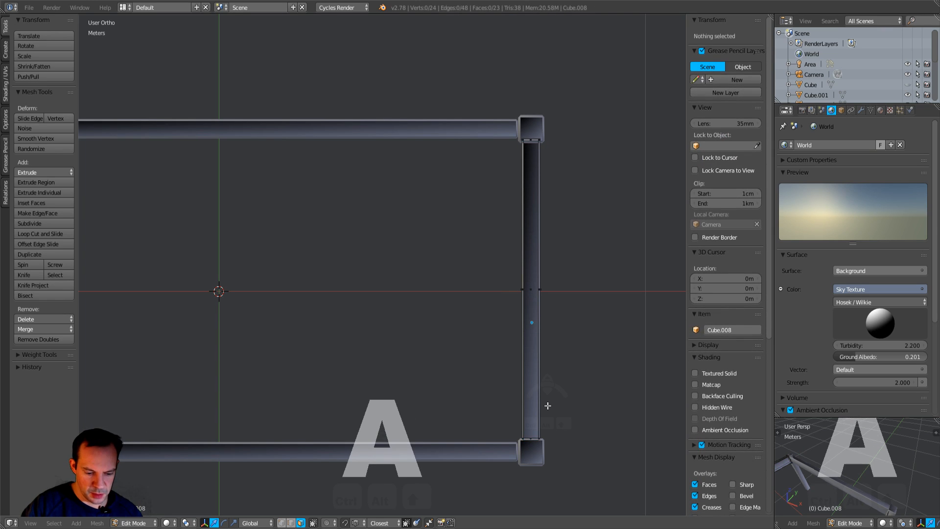
key(b)
drag(512, 115, 528, 187)
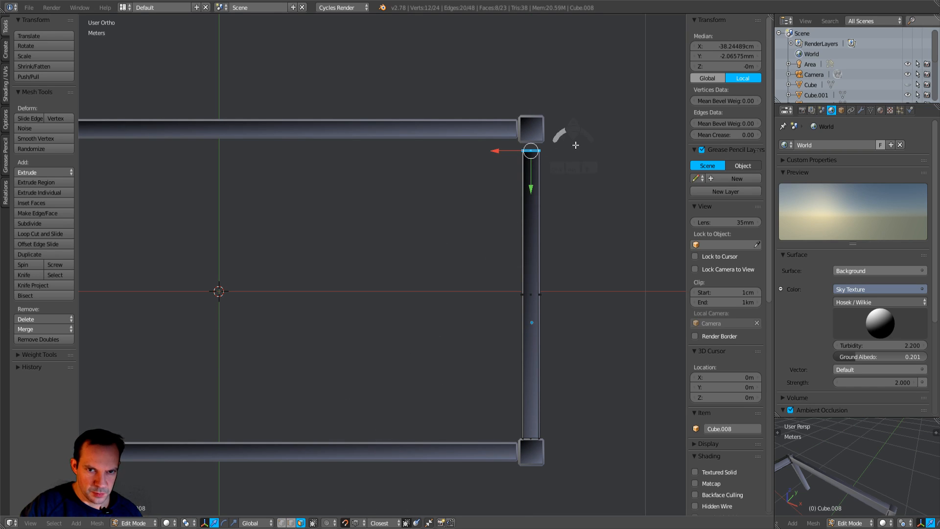
drag(533, 183, 537, 150)
key(a)
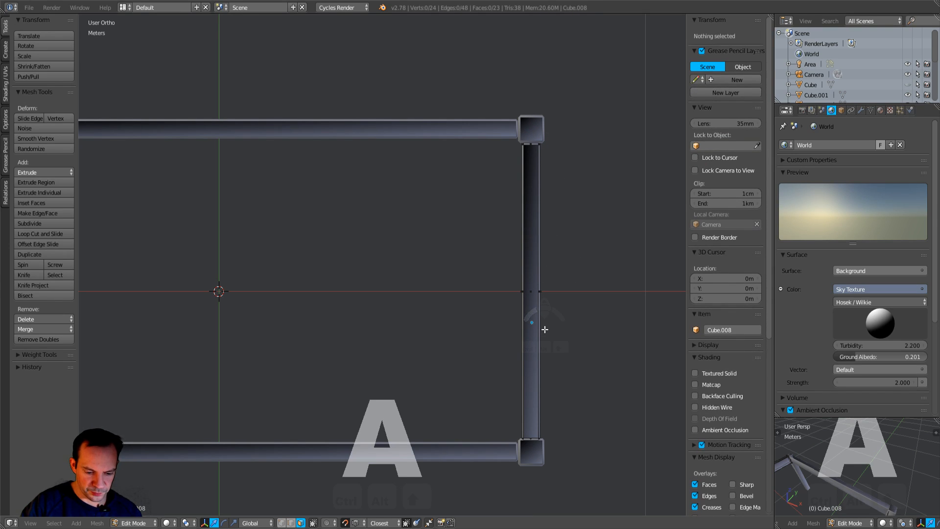
key(b)
mouse_move(485, 392)
mouse_down()
mouse_move(560, 454)
mouse_move(531, 448)
mouse_move(537, 427)
mouse_up()
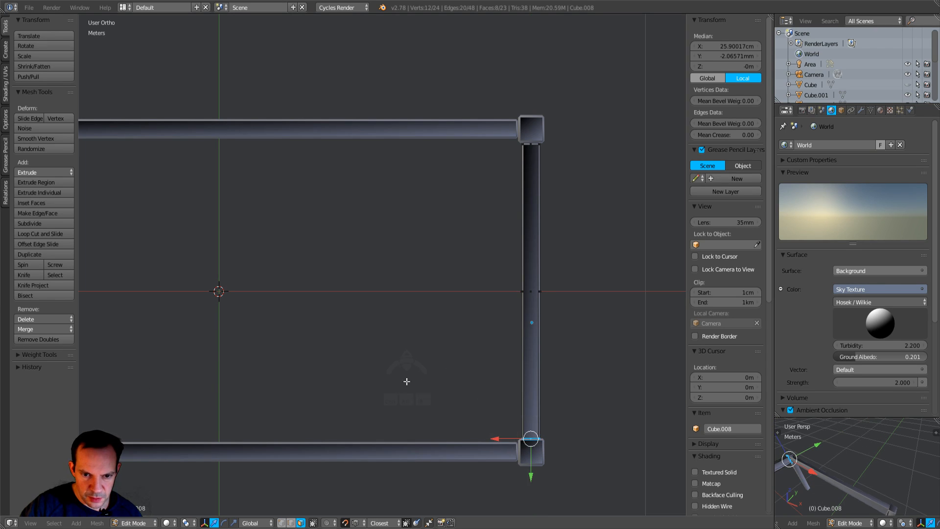
scroll(313, 315, down, 3)
shift+middle_drag(218, 242, 447, 282)
key(Tab)
click(306, 288)
Step: Select the +X short rail and, in Edit Mode, pull its -Y end in about 5 mm along Y to the leg's face
right_click(295, 260)
scroll(299, 226, up, 3)
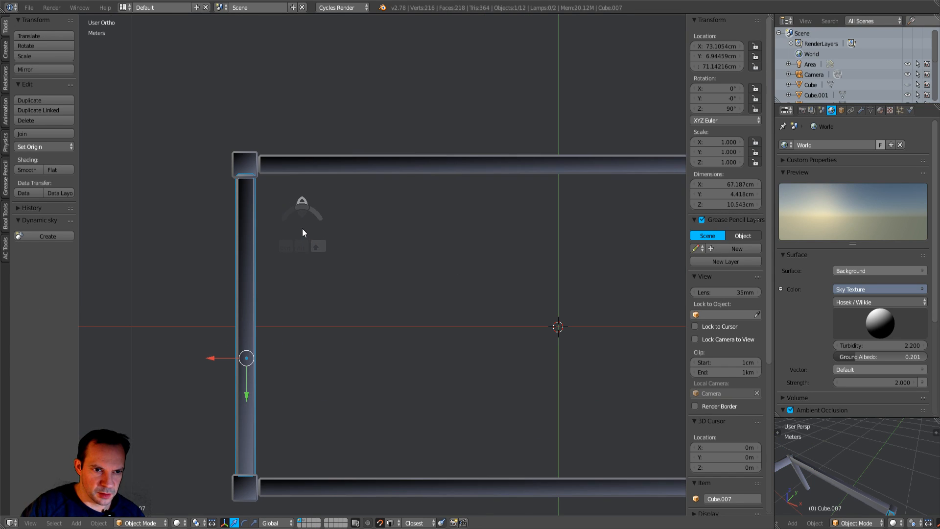
key(Tab)
click(369, 231)
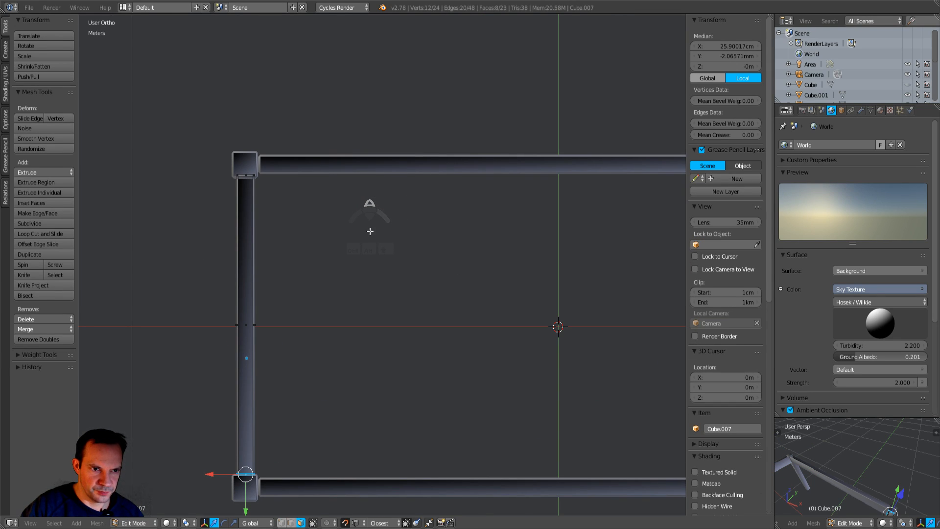
key(b)
drag(185, 103, 288, 225)
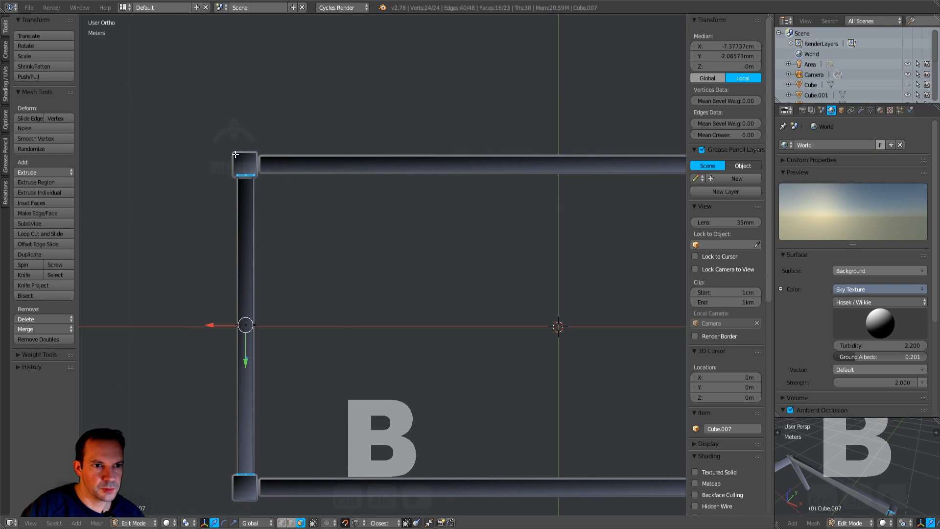
key(a)
key(b)
drag(203, 122, 297, 209)
key(g)
key(y)
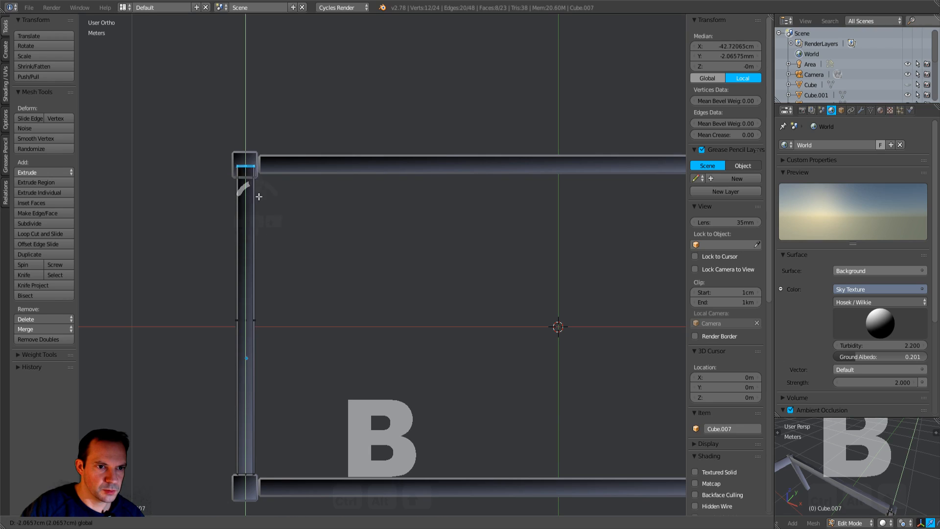
click(251, 186)
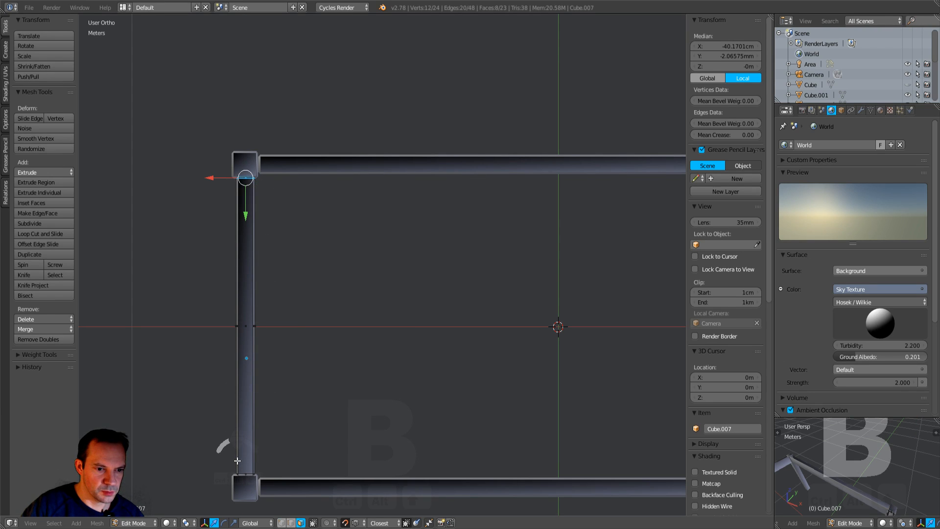
Step: Try to shift the +Y end of the +X short rail slightly along Y at its leg
key(a)
key(b)
drag(185, 431, 275, 484)
key(g)
key(y)
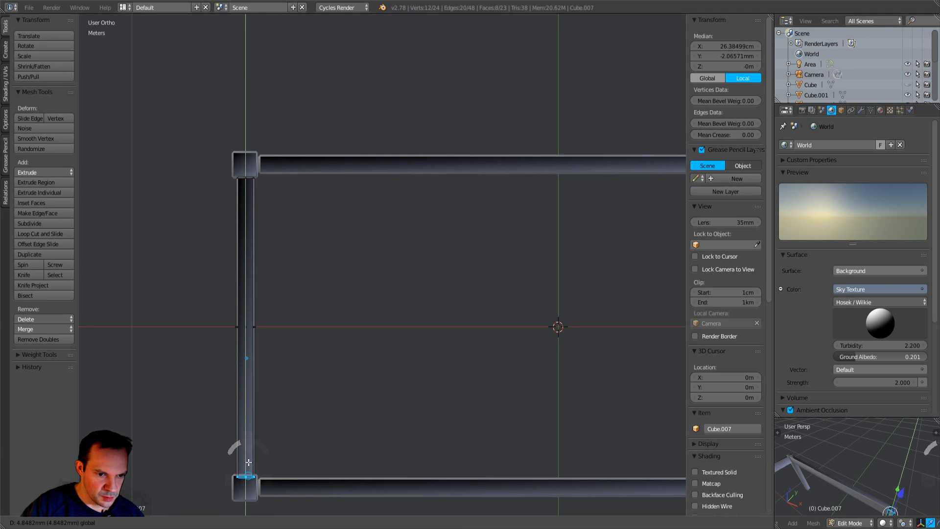
click(249, 462)
Step: Return to Object Mode, unhide the tabletop and inspect the complete table from the front and at an angle
scroll(264, 422, down, 3)
middle_drag(265, 406, 431, 329)
key(Tab)
click(351, 329)
scroll(351, 329, down, 3)
mouse_move(351, 329)
middle_down()
mouse_move(353, 357)
mouse_move(348, 345)
middle_up()
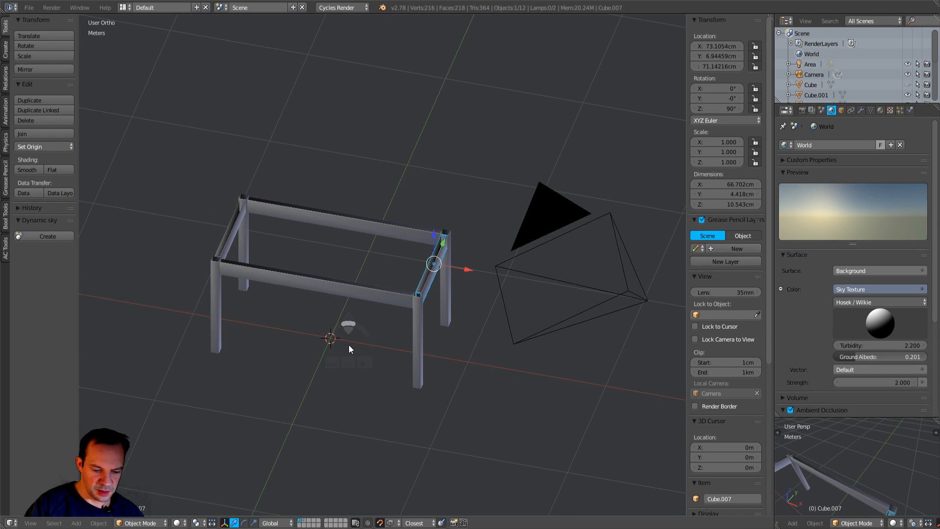
key(alt+h)
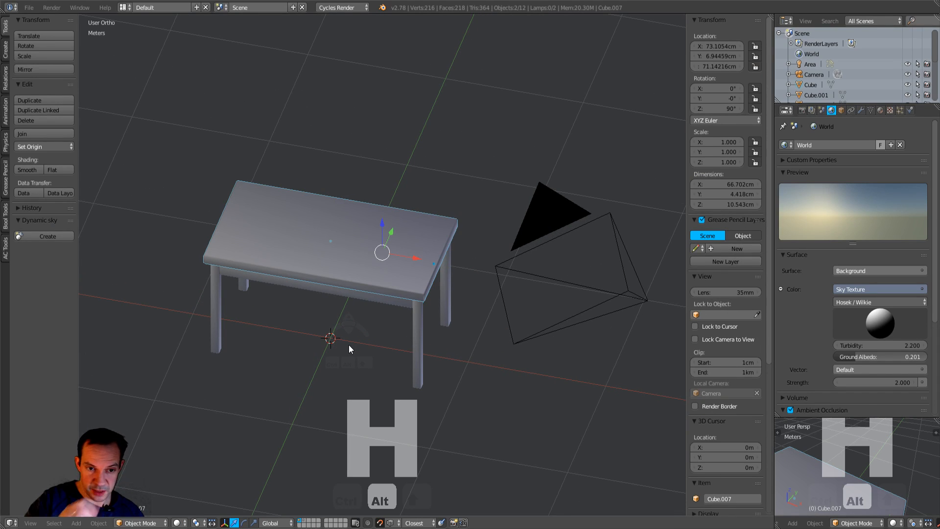
alt+middle_drag(348, 344, 401, 304)
scroll(340, 373, up, 2)
mouse_move(365, 312)
middle_down()
mouse_move(463, 322)
mouse_move(364, 316)
mouse_move(331, 335)
mouse_move(441, 338)
mouse_move(499, 324)
mouse_move(379, 321)
middle_up()
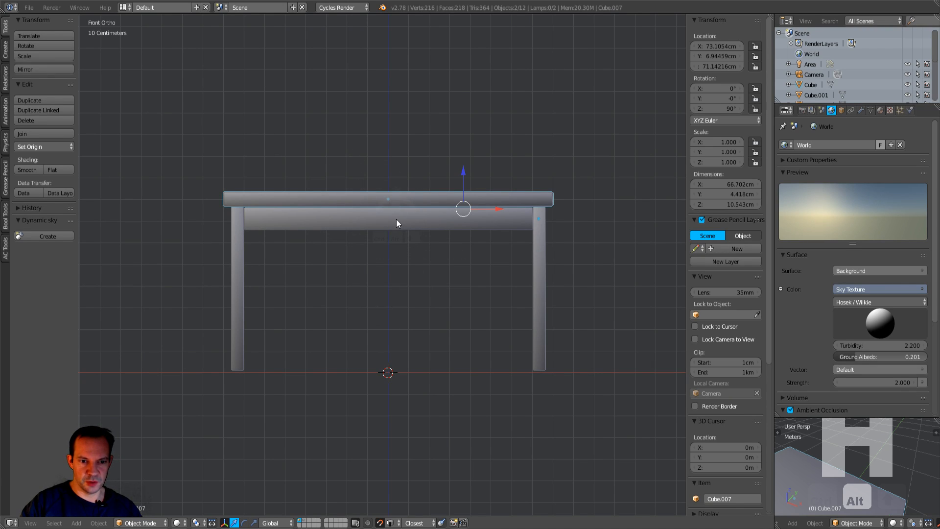
middle_drag(396, 223, 384, 257)
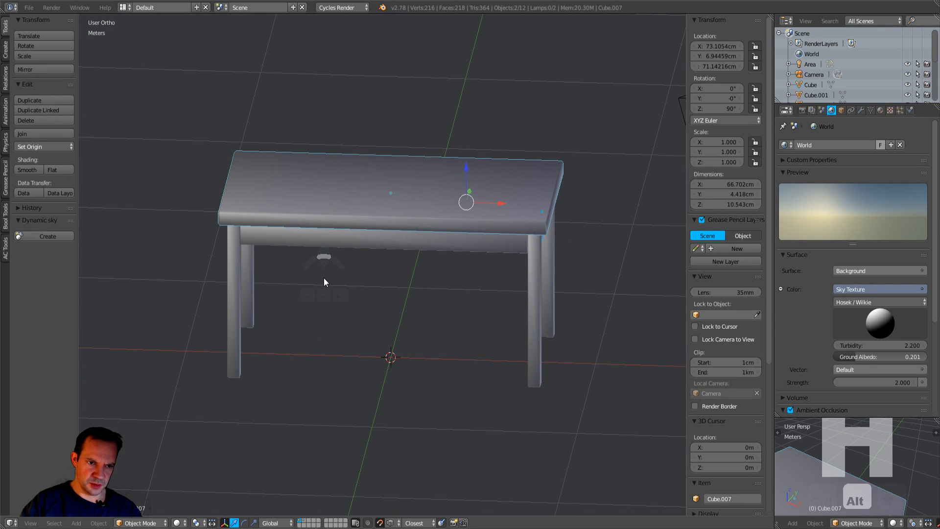
Step: Select all four legs and all four support rails, leaving out the tabletop, and join them into one object
right_click(232, 269)
middle_drag(232, 269, 285, 275)
shift+right_click(212, 283)
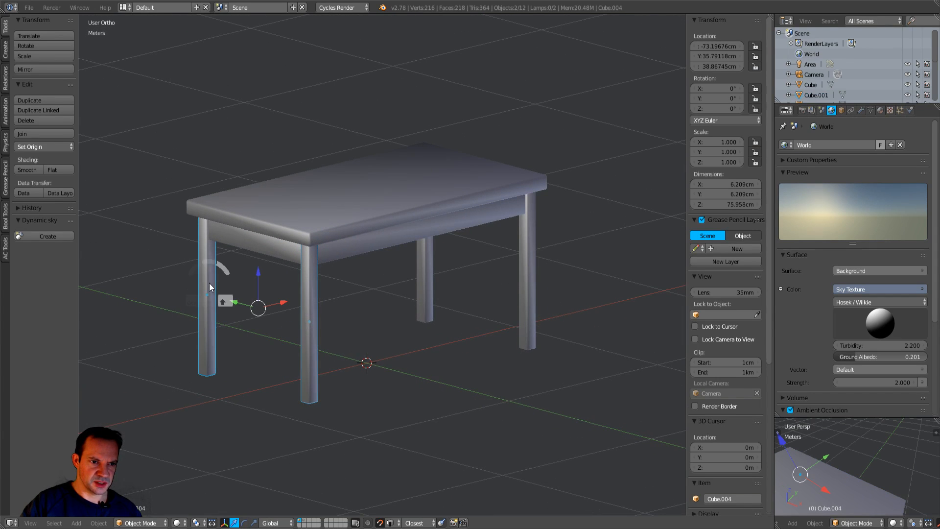
shift+right_click(234, 237)
middle_drag(447, 293, 447, 260)
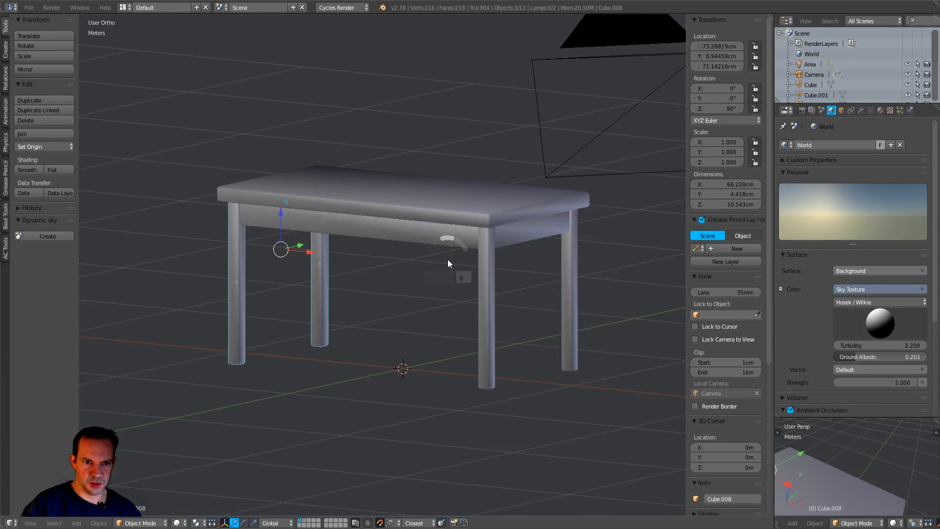
shift+right_click(394, 227)
shift+right_click(484, 242)
shift+right_click(563, 247)
shift+right_click(569, 267)
middle_drag(597, 269, 342, 245)
shift+right_click(327, 238)
middle_drag(313, 282, 488, 295)
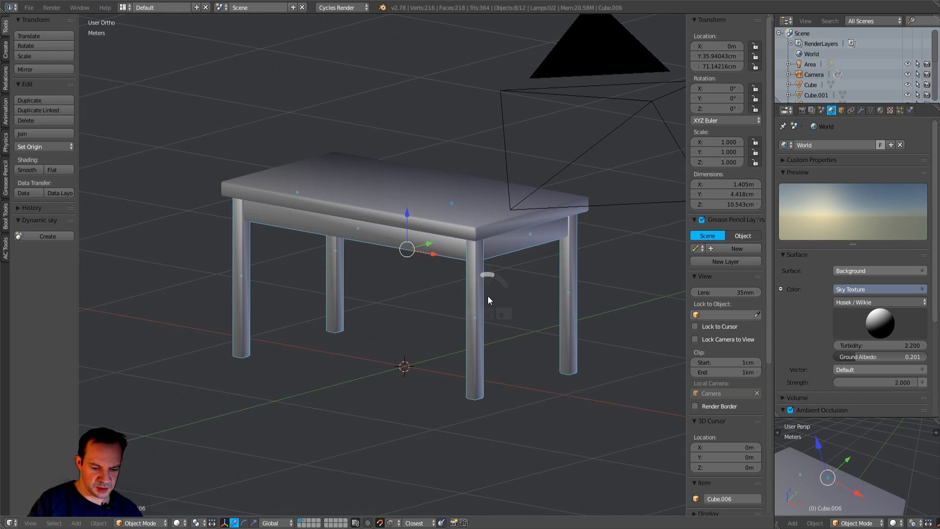
key(ctrl+j)
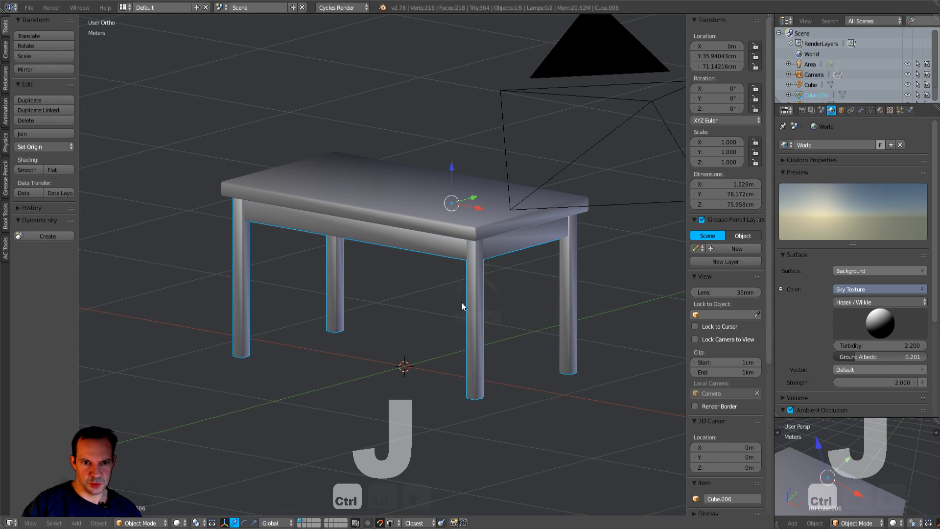
Step: Select the tabletop in the front view and save the file, confirming the overwrite
middle_drag(471, 301, 473, 297)
key(KP_1)
mouse_move(244, 258)
middle_down()
mouse_move(268, 269)
mouse_move(256, 266)
middle_up()
key(KP_1)
right_click(273, 200)
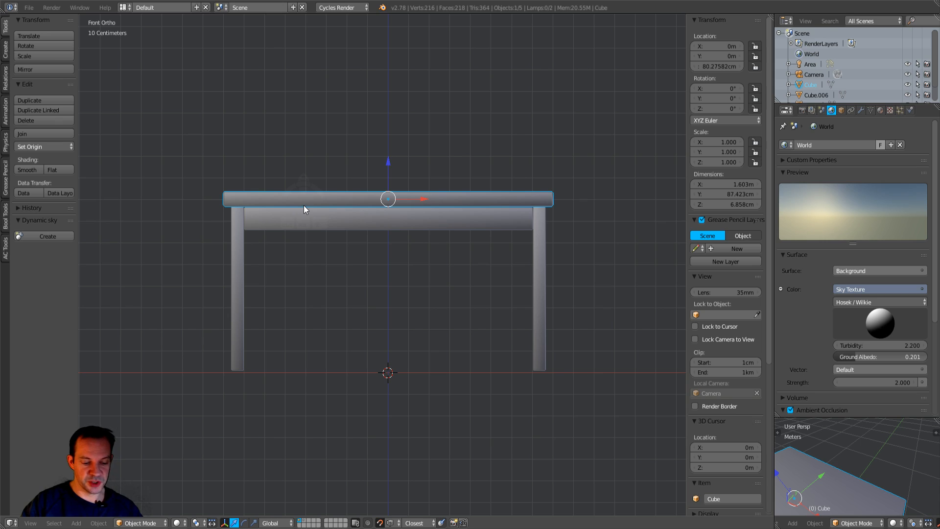
key(ctrl+s)
click(303, 205)
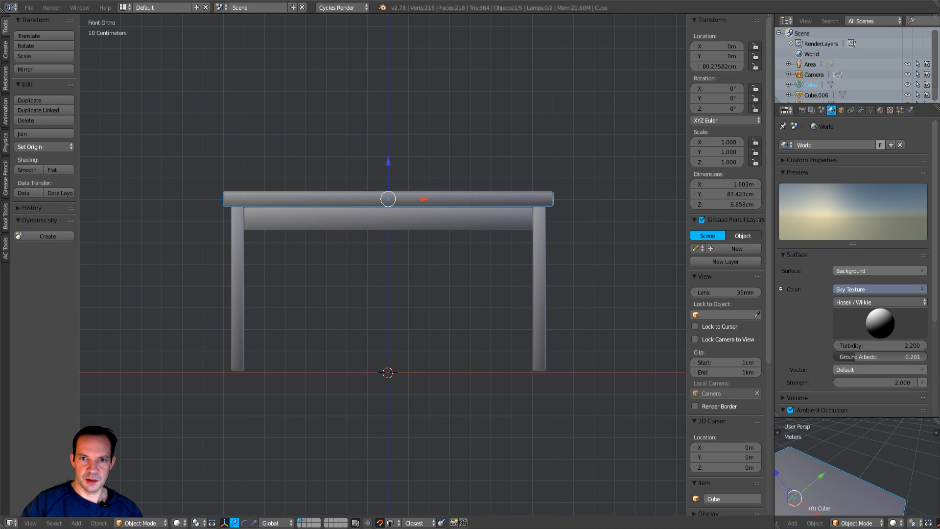
Step: Check the joined frame against the tabletop, and hide the tabletop
middle_drag(548, 151, 524, 175)
key(KP_1)
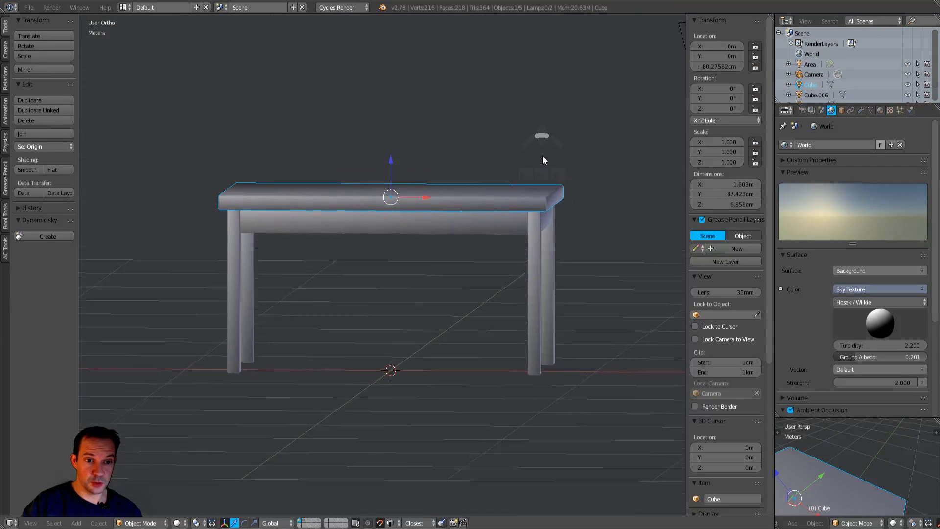
right_click(440, 217)
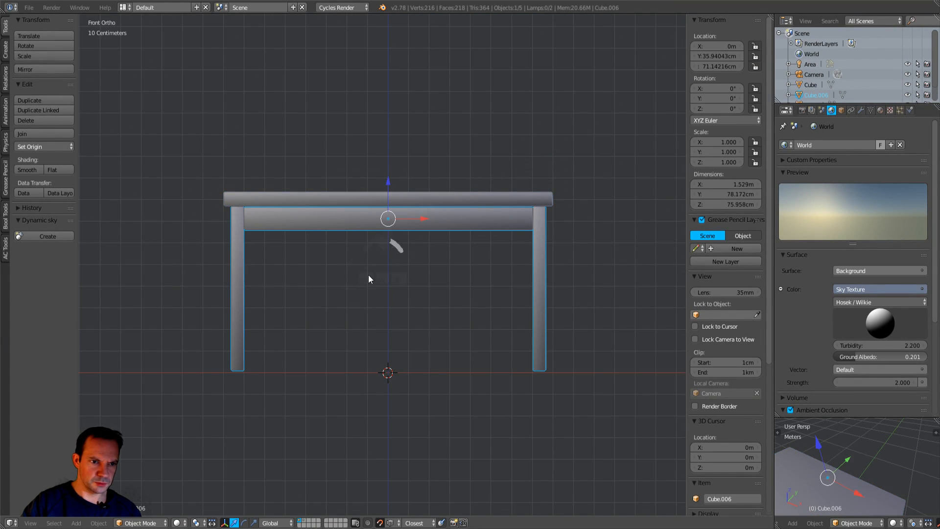
middle_drag(359, 281, 354, 277)
key(KP_1)
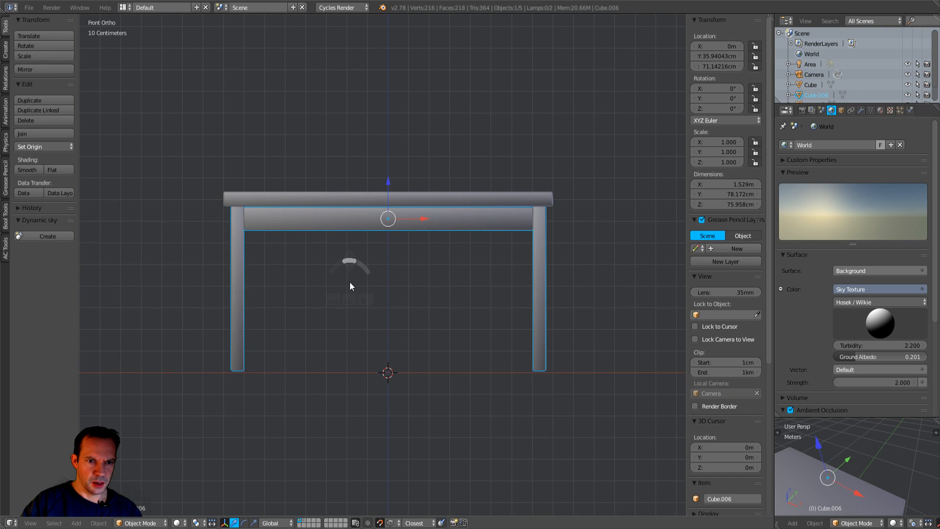
right_click(375, 200)
key(h)
Step: Select the leg-and-rail frame, enter Edit Mode and deselect all of its geometry
middle_drag(377, 199, 373, 254)
key(KP_1)
right_click(377, 220)
key(Tab)
click(448, 217)
middle_drag(447, 220, 431, 249)
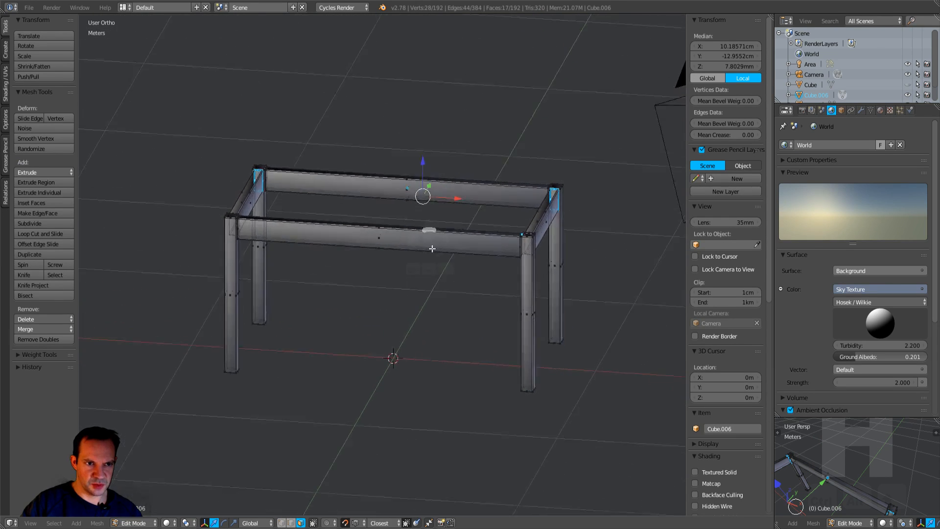
key(KP_1)
key(a)
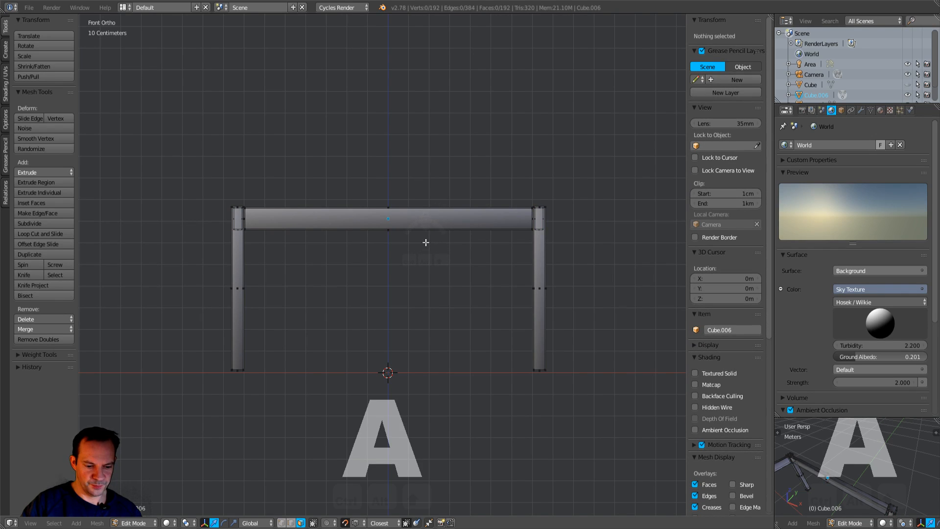
Step: Try to cut two edge loops across a long rail and spread them along X by a factor of about 1.22
key(ctrl+r)
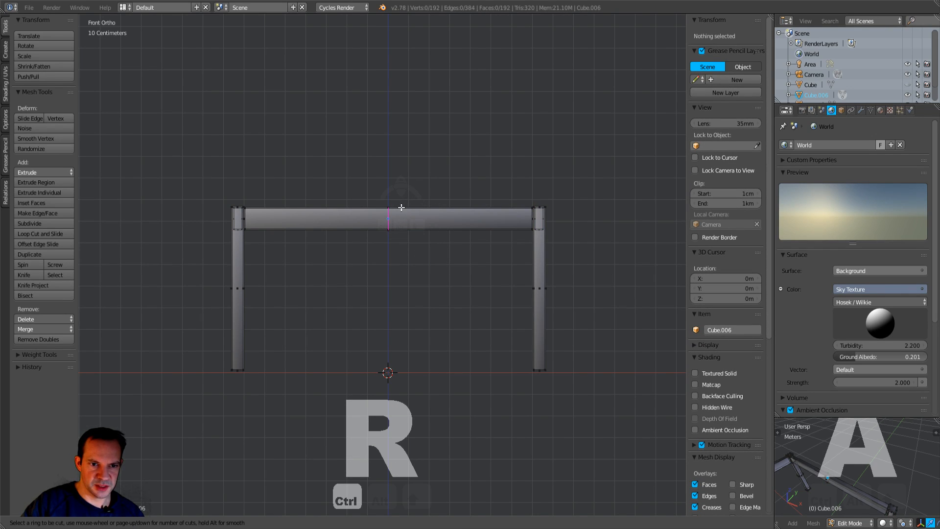
scroll(401, 207, up, 1)
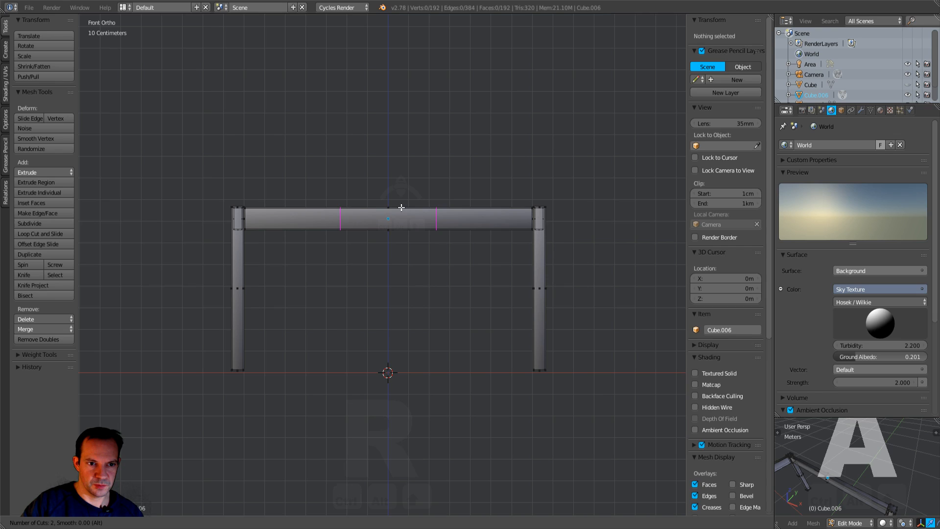
click(401, 207)
right_click(401, 207)
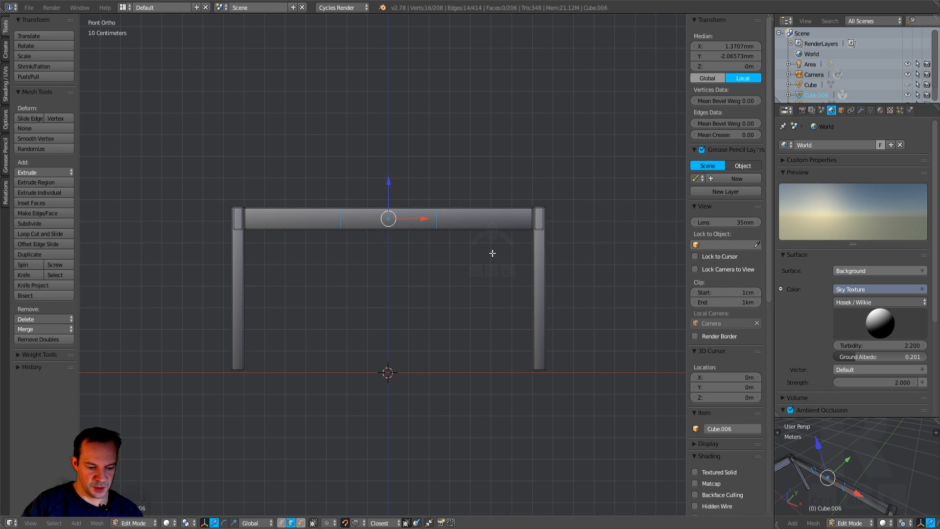
key(s)
key(x)
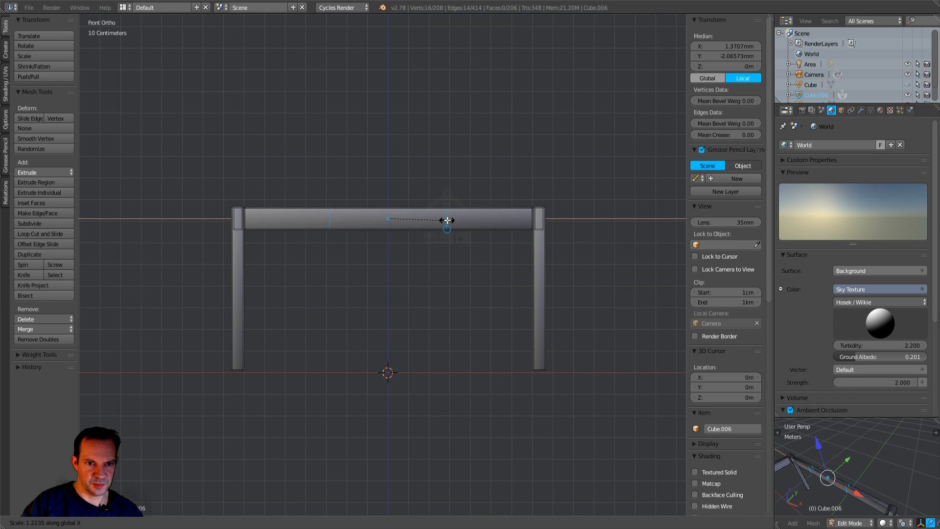
click(446, 220)
middle_drag(447, 220, 445, 287)
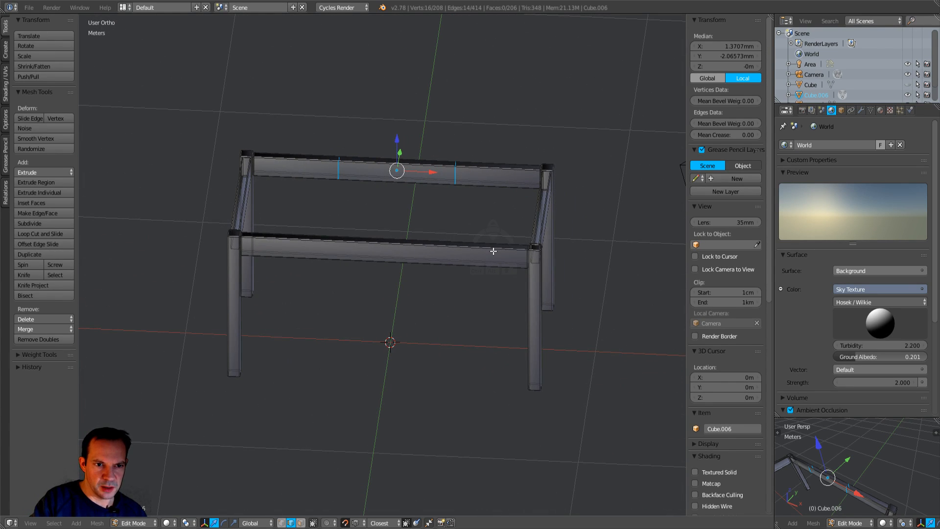
key(ctrl+z)
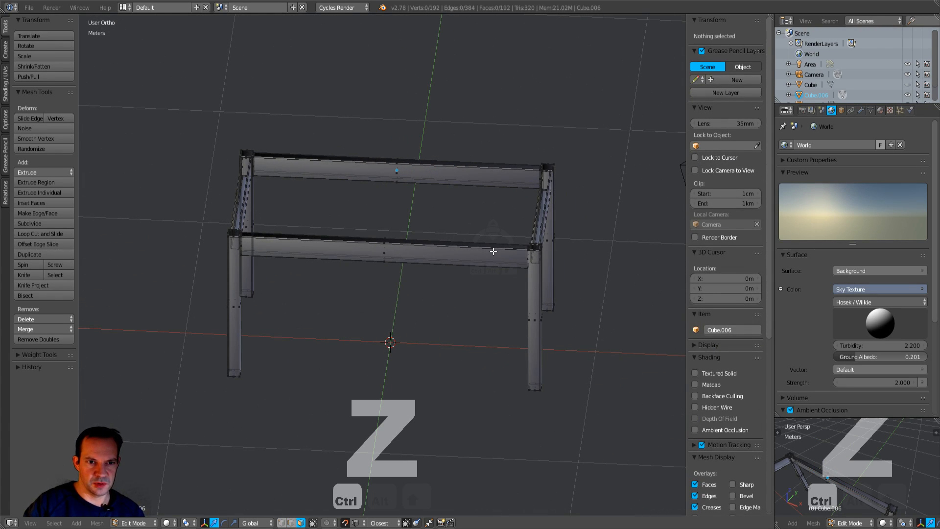
Step: Turn off snapping and cut two edge loops across the -Y long rail, spreading them along X by a factor of about 1.26
click(345, 523)
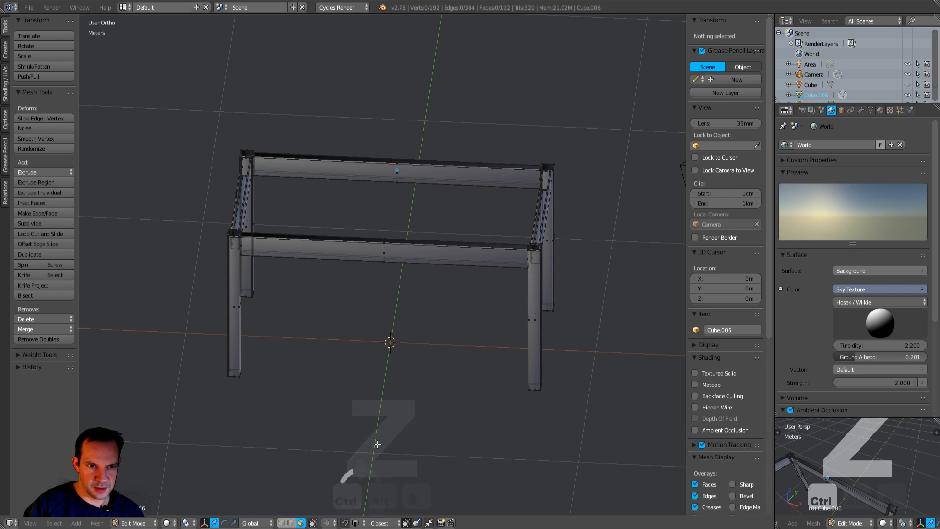
scroll(433, 366, down, 5)
mouse_move(435, 363)
middle_down()
mouse_move(386, 343)
mouse_move(304, 350)
mouse_move(453, 363)
middle_up()
key(KP_1)
scroll(459, 339, up, 6)
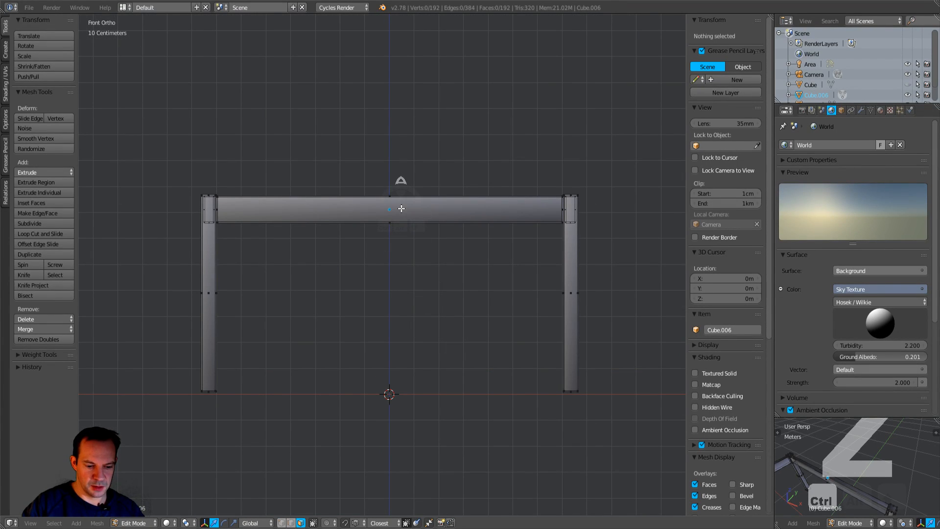
key(ctrl+r)
scroll(401, 209, up, 1)
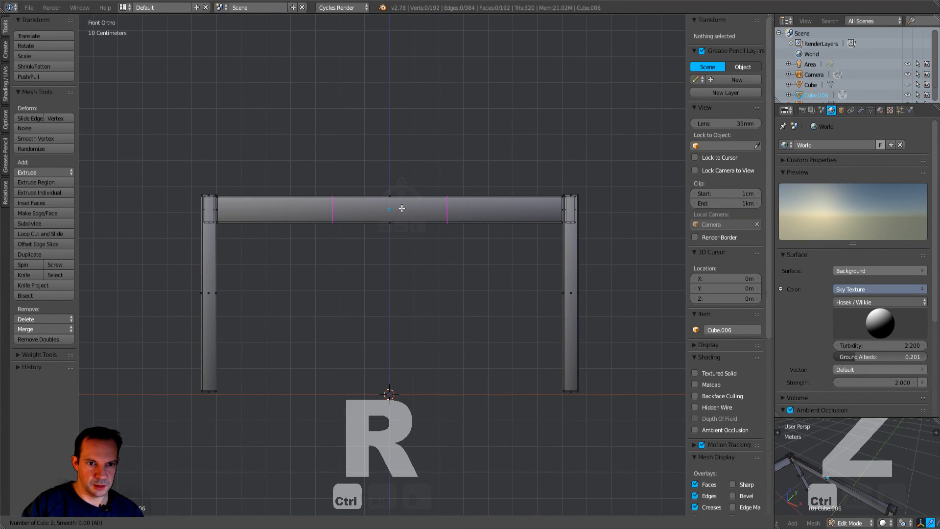
click(402, 208)
right_click(398, 207)
key(s)
key(x)
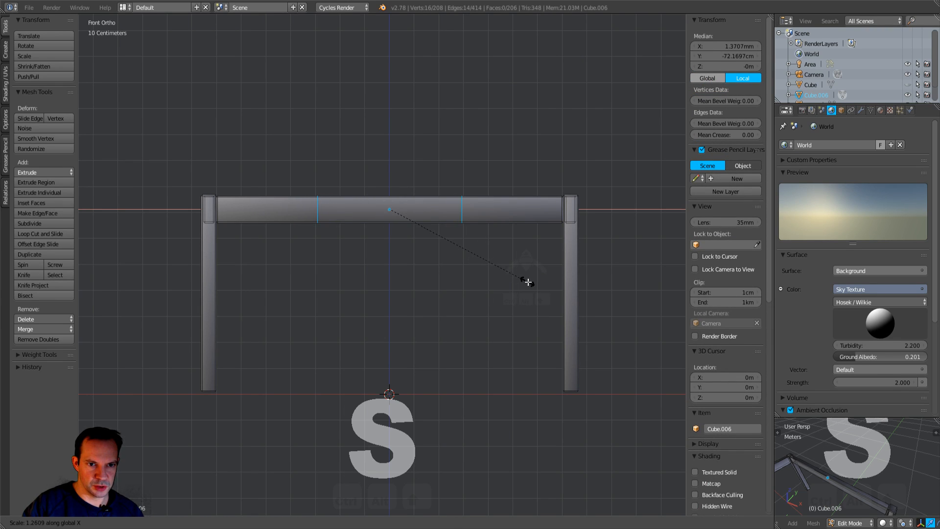
click(528, 282)
Step: Select all faces of the -Y long rail between the two edge loops and separate them into a new object
middle_drag(527, 280, 497, 348)
key(KP_1)
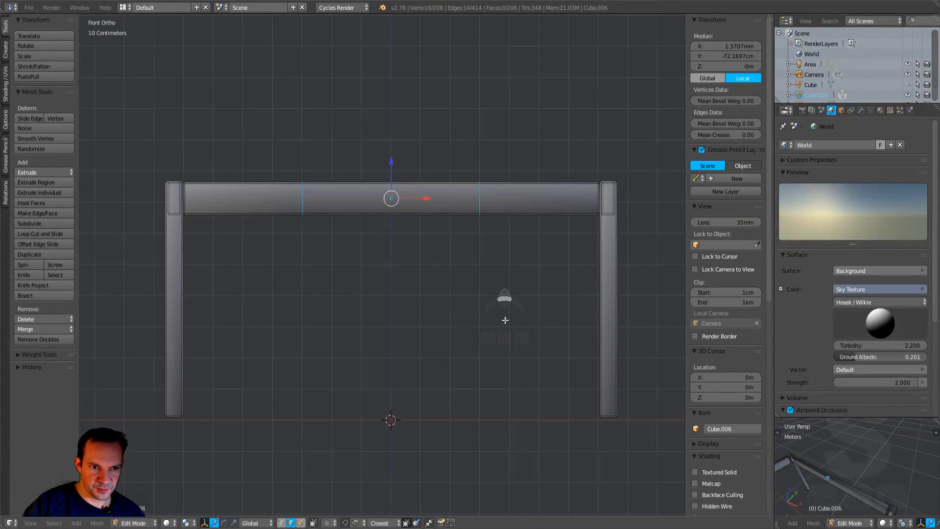
click(301, 523)
middle_drag(389, 339, 384, 412)
key(b)
drag(313, 211, 430, 367)
middle_drag(430, 384, 453, 309)
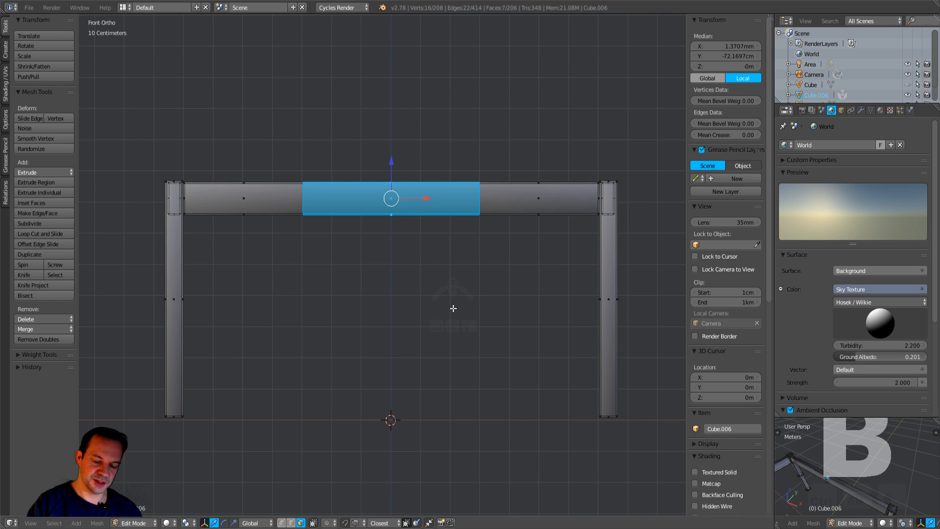
key(p)
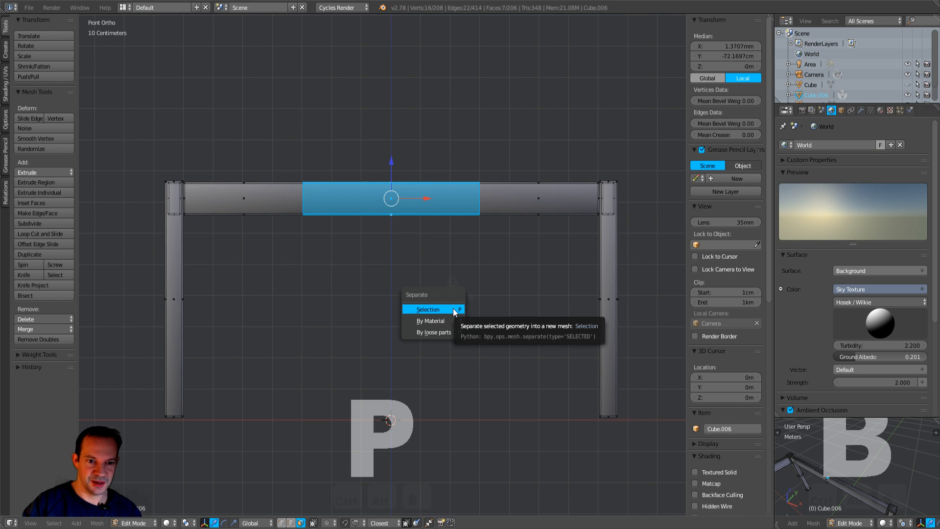
click(453, 307)
Step: Return to Object Mode, select the separated middle rail section and set its origin to its geometry
middle_drag(453, 307, 392, 235)
key(Tab)
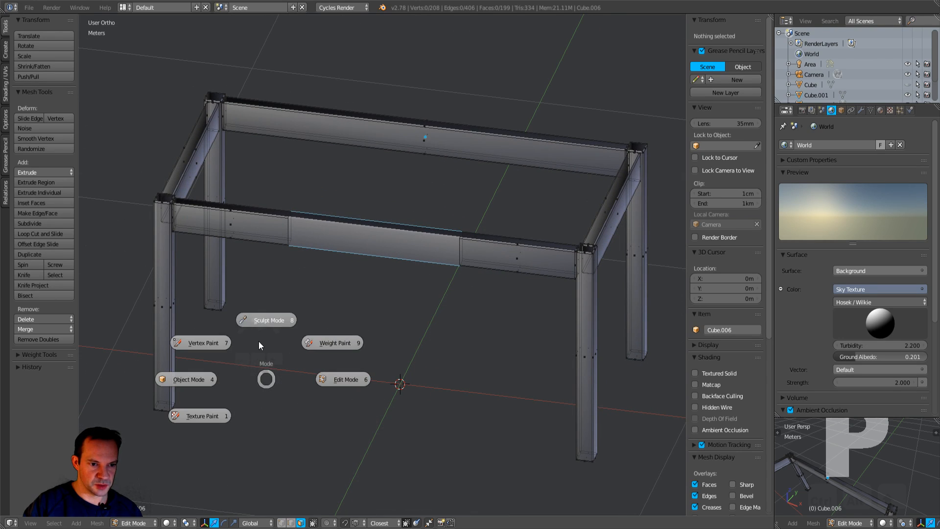
click(191, 379)
right_click(331, 231)
mouse_move(369, 309)
middle_down()
mouse_move(388, 286)
mouse_move(353, 310)
middle_up()
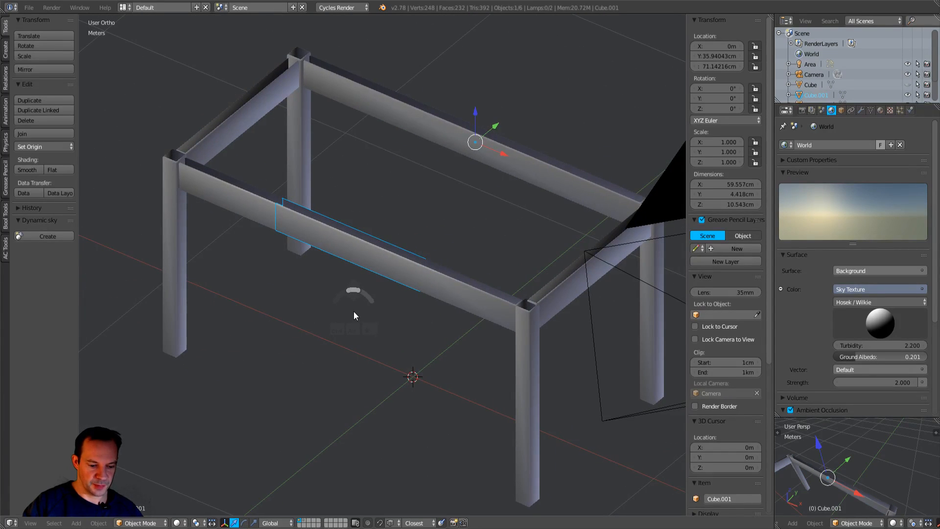
key(shift+ctrl+alt+c)
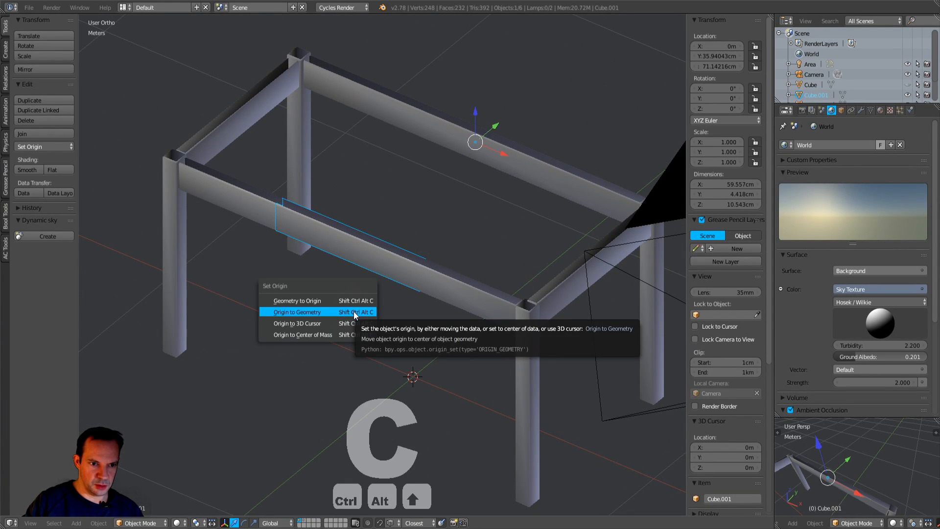
click(355, 314)
Step: Try lifting the separated rail section about 20 cm along Z, and undo the move
key(KP_1)
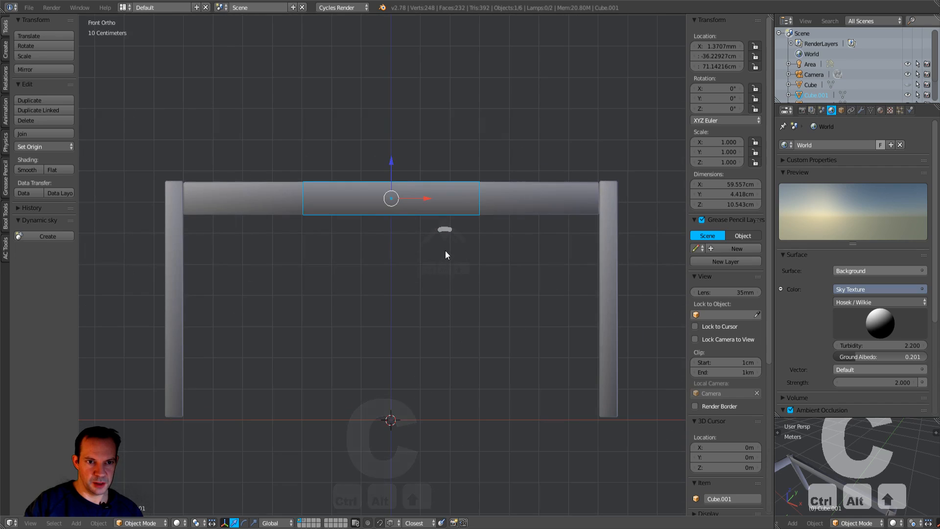
drag(394, 163, 429, 125)
middle_drag(429, 125, 492, 207)
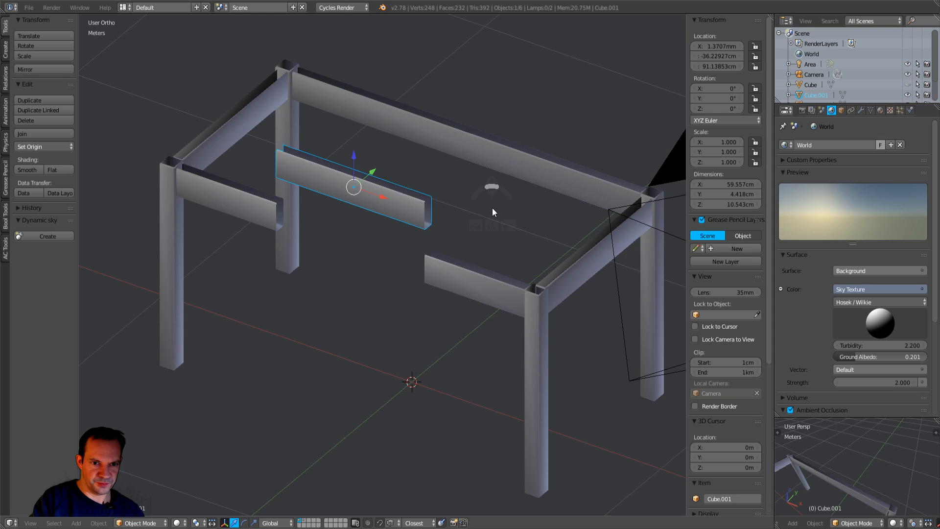
key(ctrl+z)
key(ctrl+z)
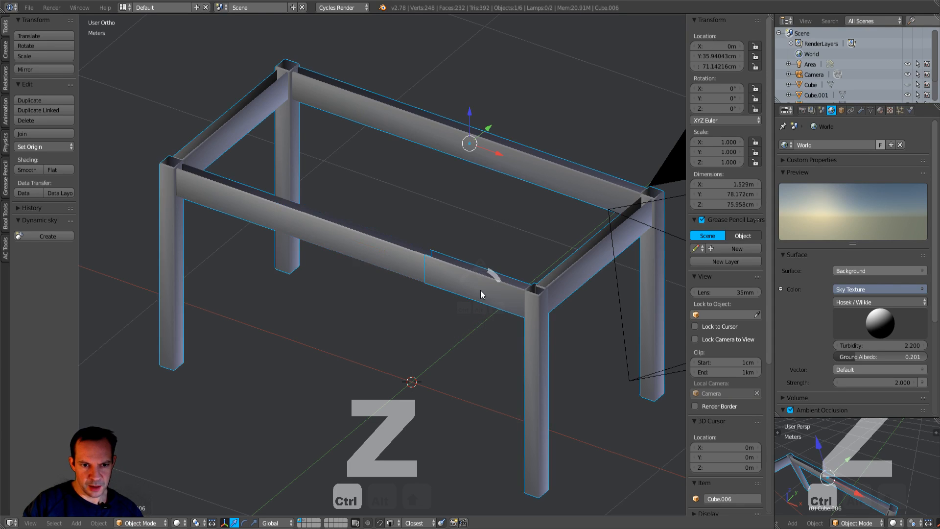
Step: Hide the leg-and-rail frame and enter Edit Mode on the separated rail section
key(h)
middle_drag(484, 298, 430, 348)
key(Tab)
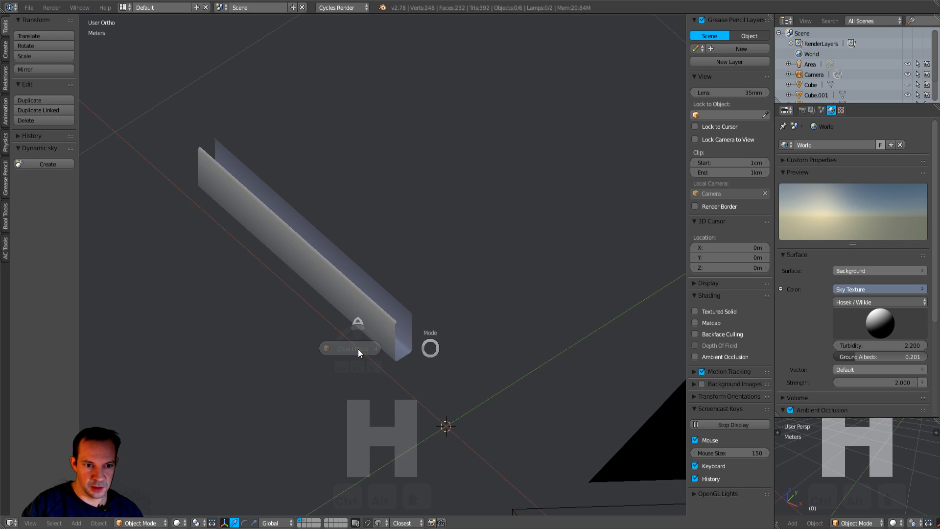
right_click(376, 317)
key(Tab)
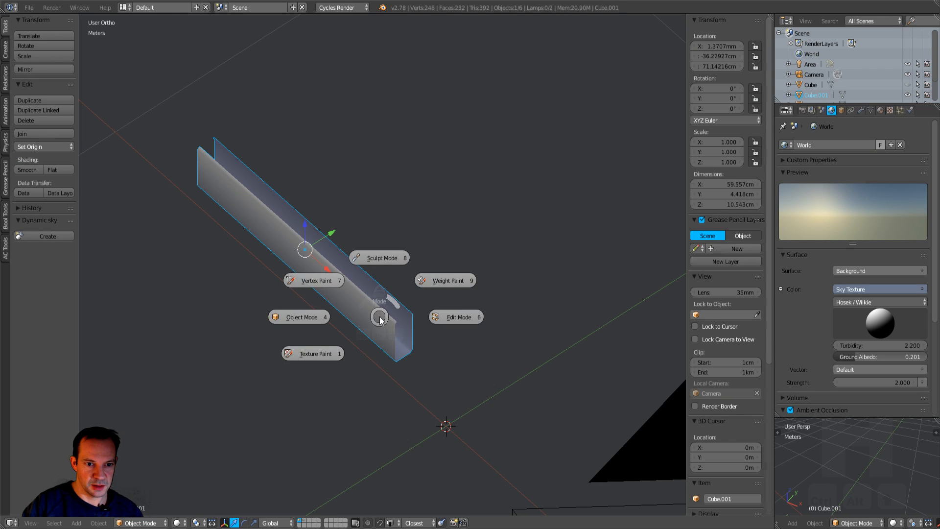
click(456, 318)
middle_drag(456, 318, 420, 332)
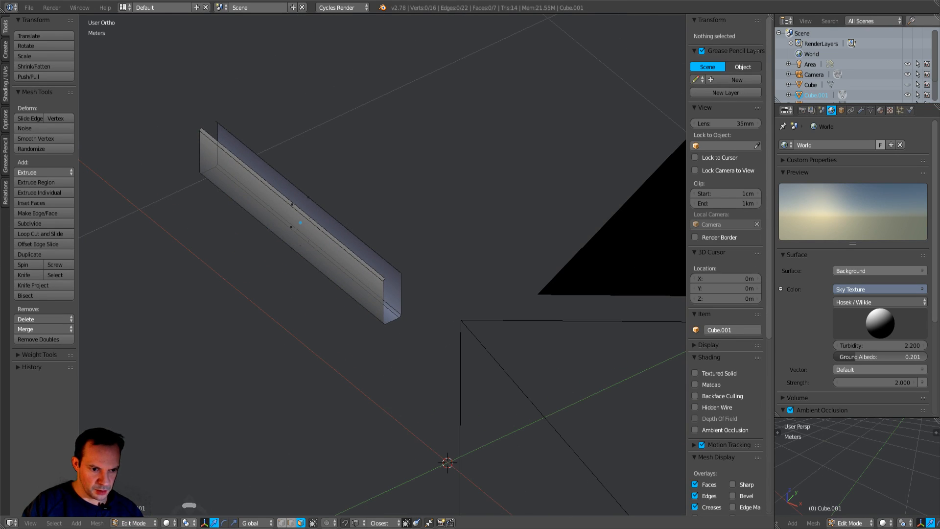
Step: In edge select mode, select the open edges at each end of the rail section and fill both ends with faces
click(291, 523)
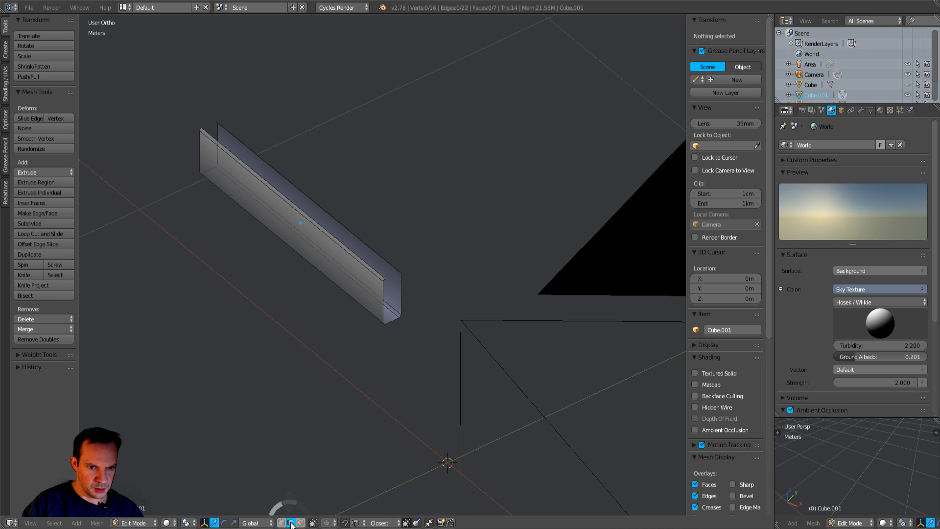
alt+right_click(385, 280)
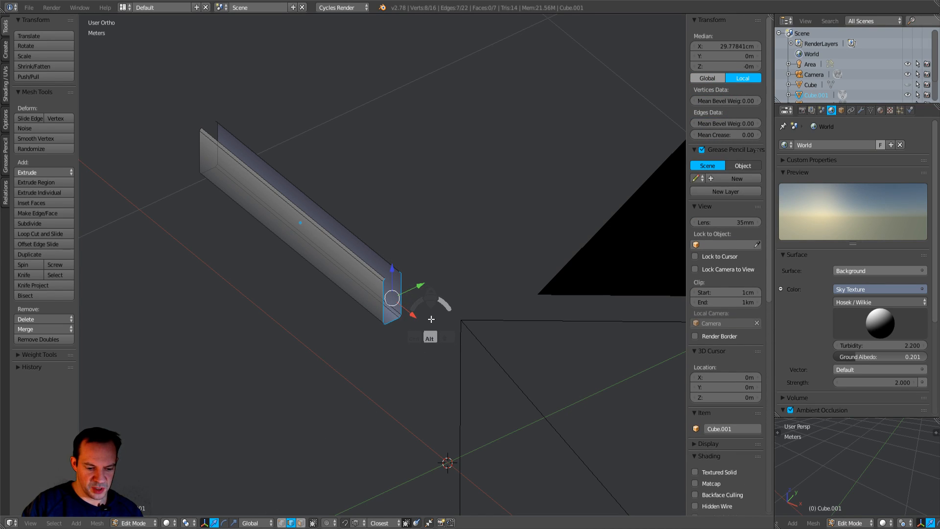
key(f)
middle_drag(344, 322, 401, 303)
alt+right_click(368, 259)
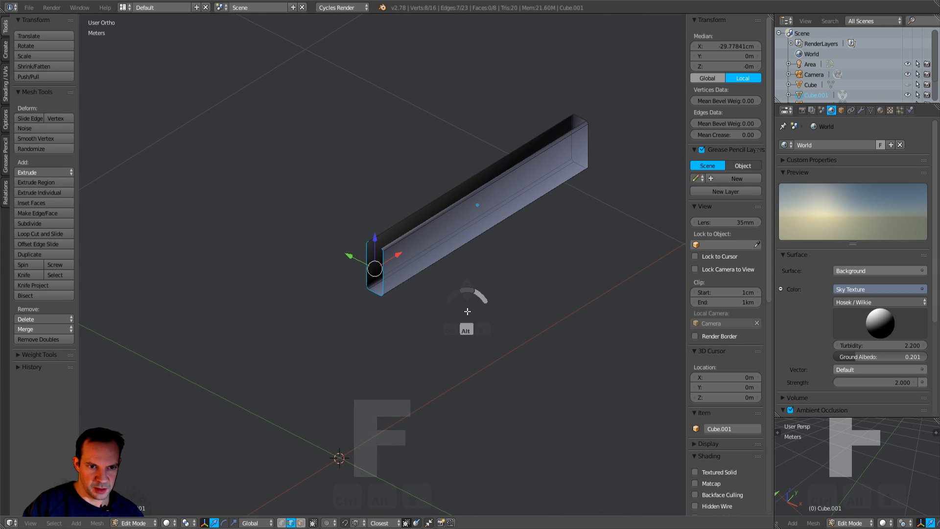
key(f)
Step: Select the edge loop around the rail section's open top and fill it with a face
middle_drag(495, 336, 422, 347)
scroll(423, 343, up, 3)
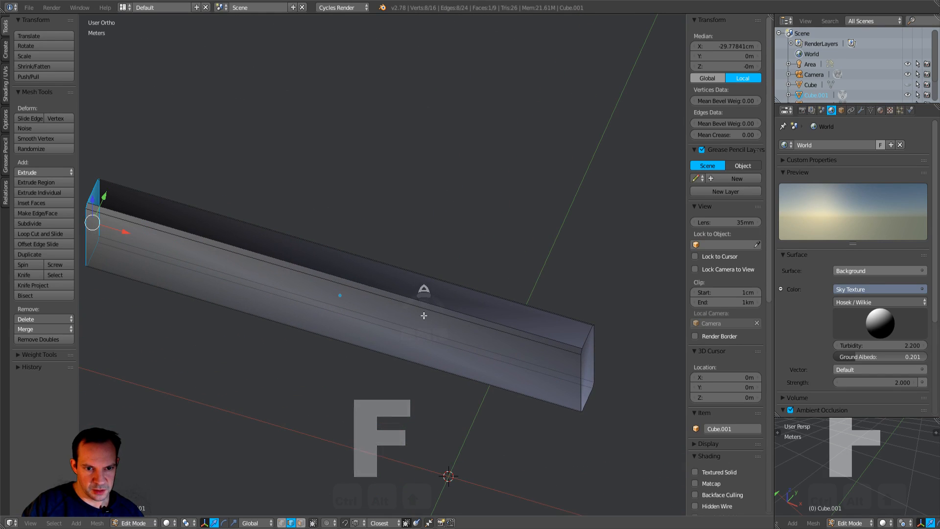
alt+right_click(427, 303)
scroll(433, 323, down, 3)
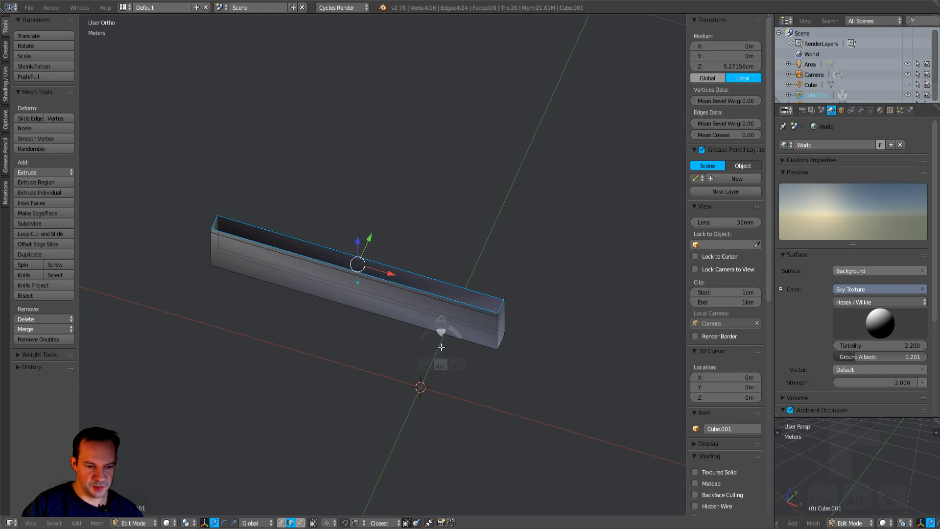
key(f)
middle_drag(478, 336, 486, 306)
key(Tab)
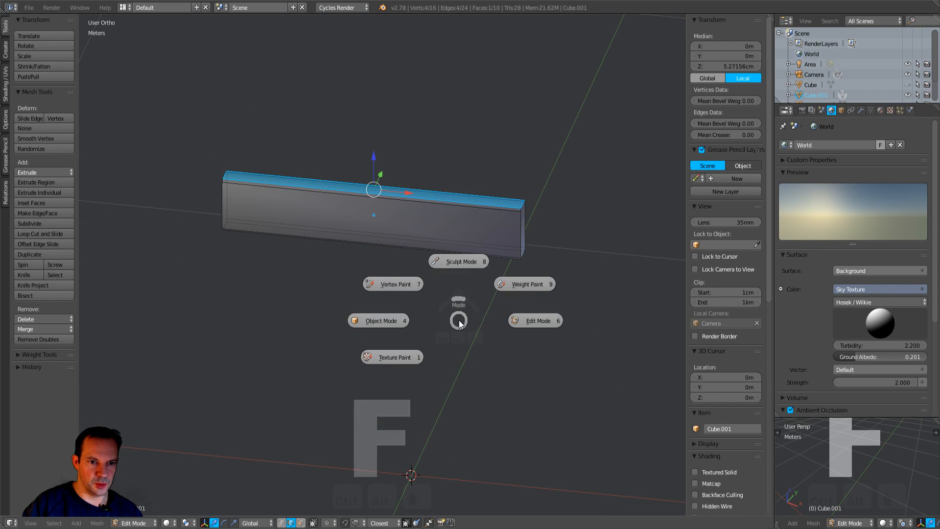
Step: Return to Object Mode and unhide the tabletop and the leg-and-rail frame
click(391, 320)
middle_drag(392, 325, 460, 306)
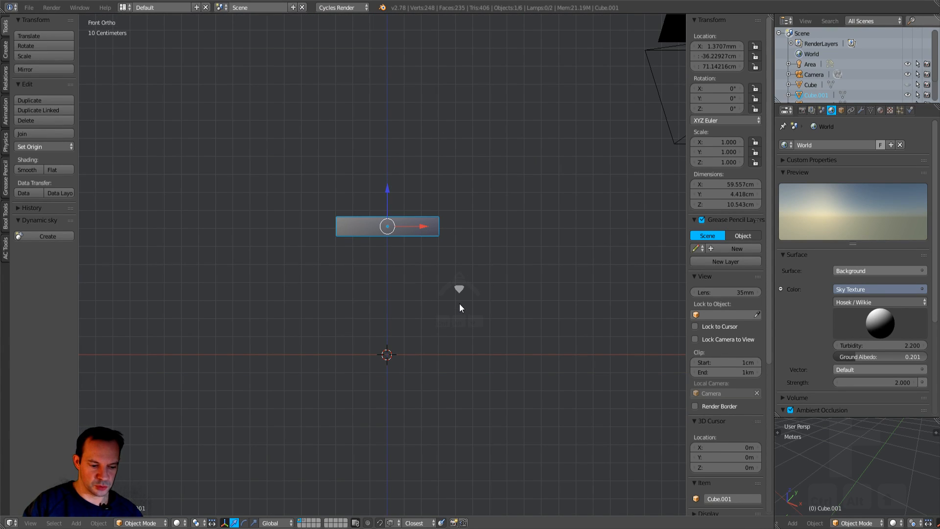
key(alt+h)
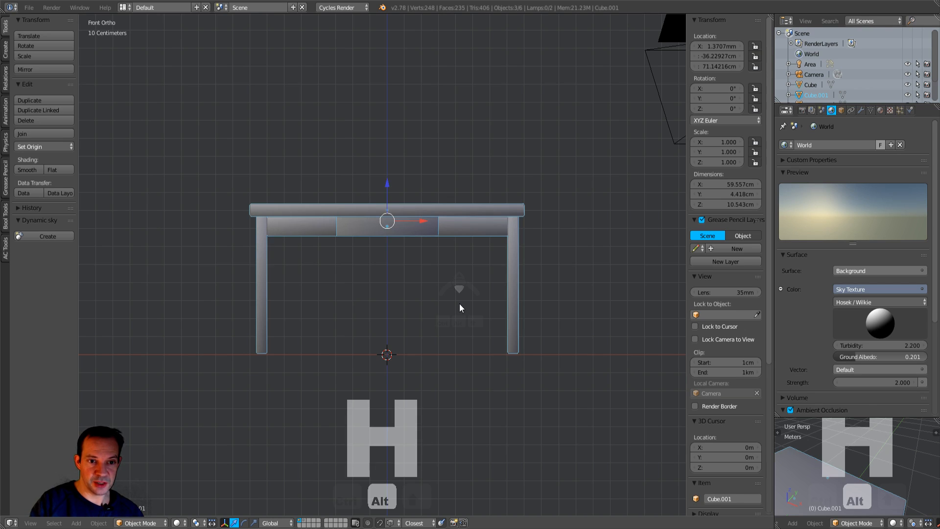
middle_drag(460, 308, 456, 357)
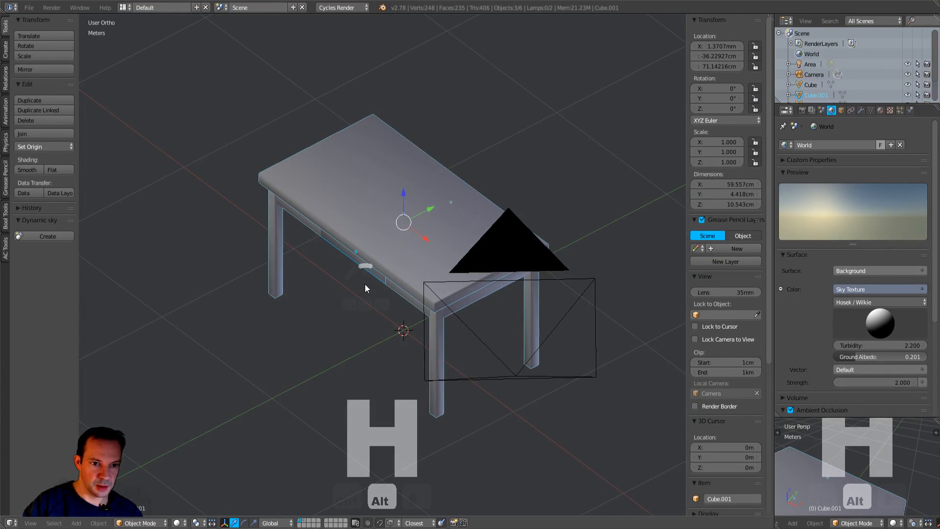
Step: Select the tabletop object and rename it table
right_click(397, 257)
middle_drag(360, 290, 420, 259)
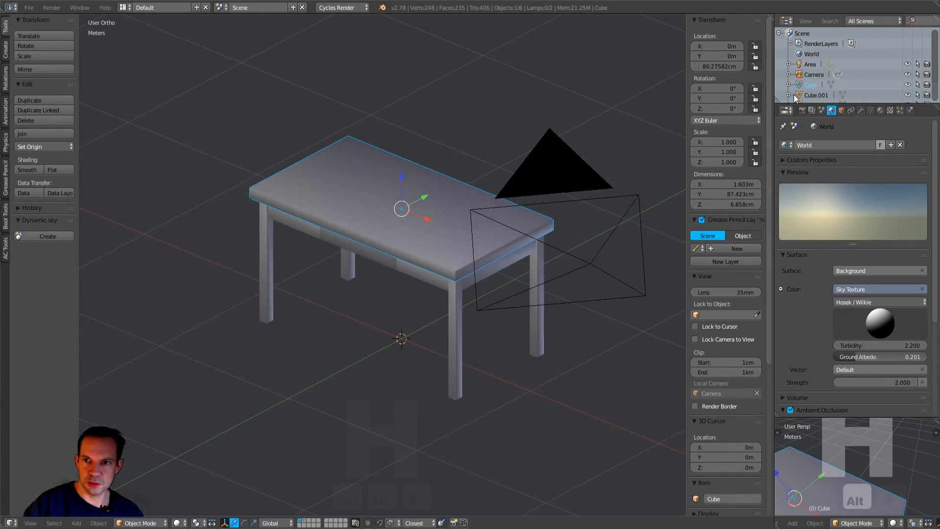
double_click(812, 85)
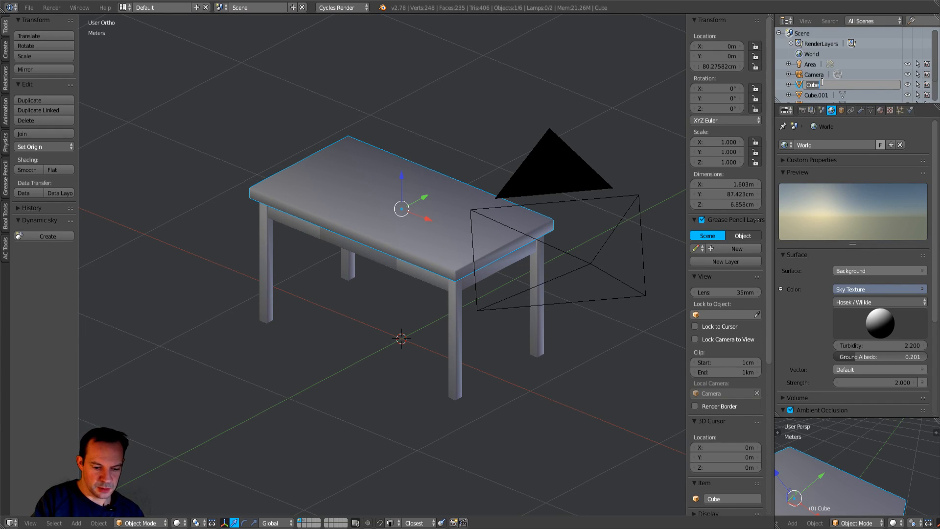
text(table)
key(Return)
Step: Select the separated middle rail section and rename it drawer
right_click(377, 255)
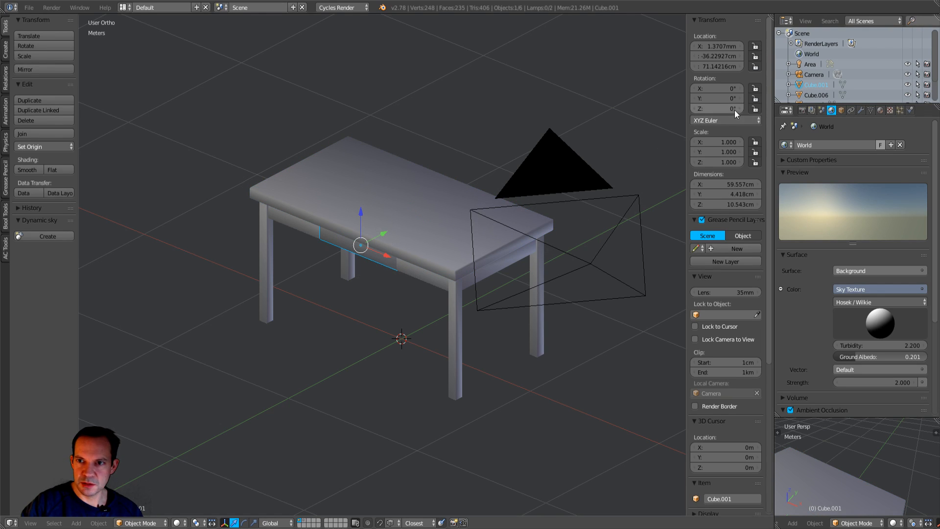
double_click(812, 85)
text(drawer)
key(Return)
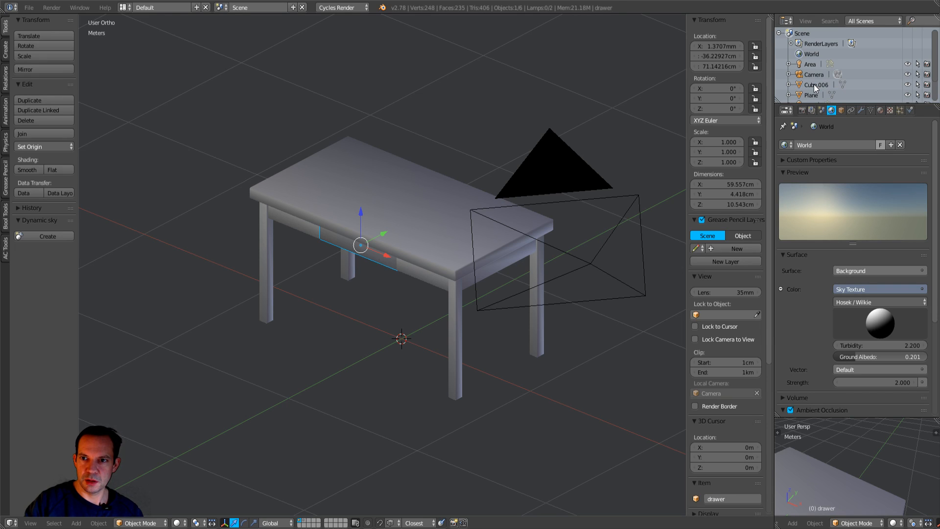
Step: Rename the tabletop object as plate
right_click(811, 86)
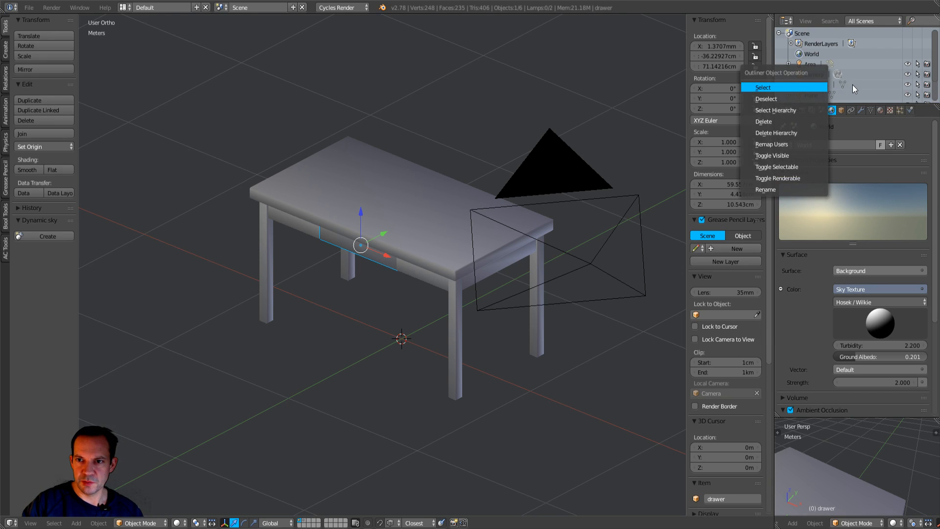
key(Escape)
click(813, 85)
middle_drag(590, 167, 467, 165)
scroll(835, 81, down, 3)
click(814, 97)
double_click(814, 97)
text(plate)
key(Return)
Step: Select the leg-and-rail frame and rename it table
right_click(335, 301)
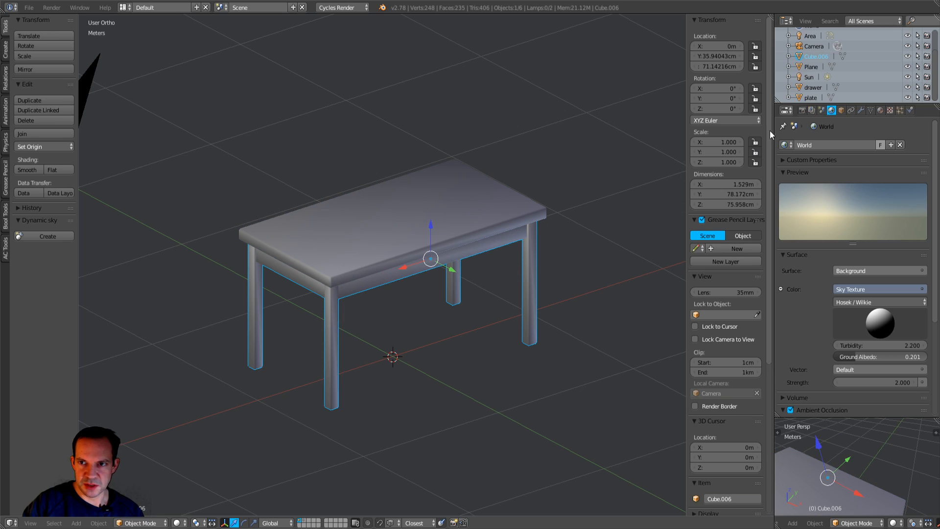
double_click(815, 57)
text(table)
key(Return)
middle_drag(213, 292, 361, 307)
Step: Pull the drawer front out from the table along Y to about -1.008 m
right_click(374, 254)
drag(385, 235, 334, 275)
middle_drag(334, 275, 368, 375)
scroll(295, 366, up, 3)
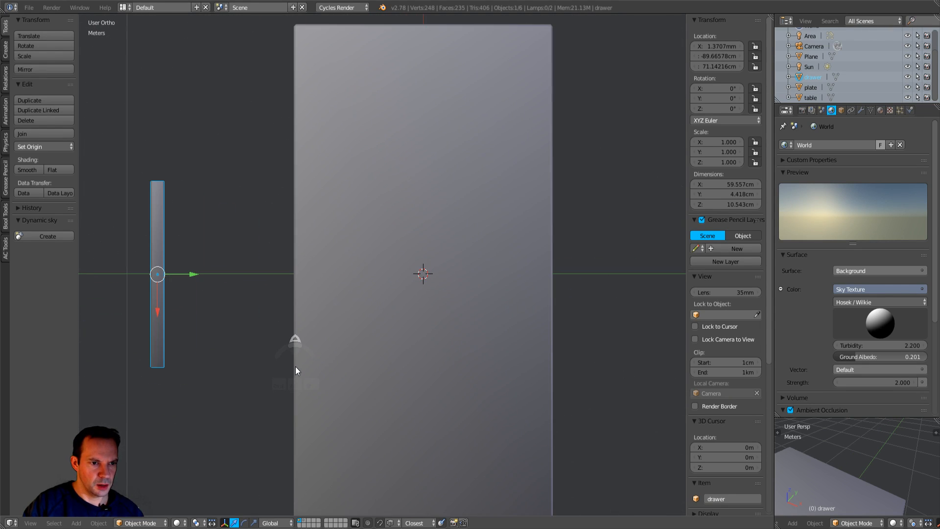
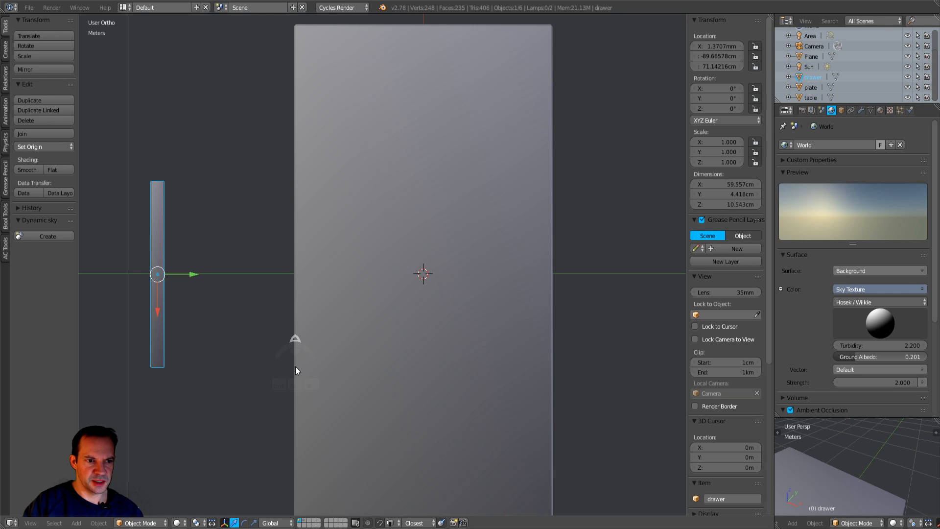
scroll(295, 366, down, 3)
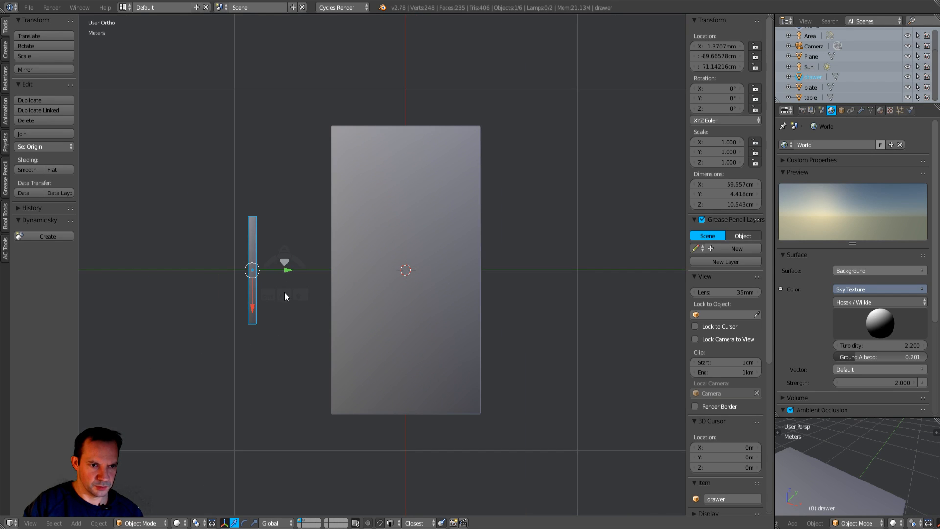
drag(287, 271, 265, 270)
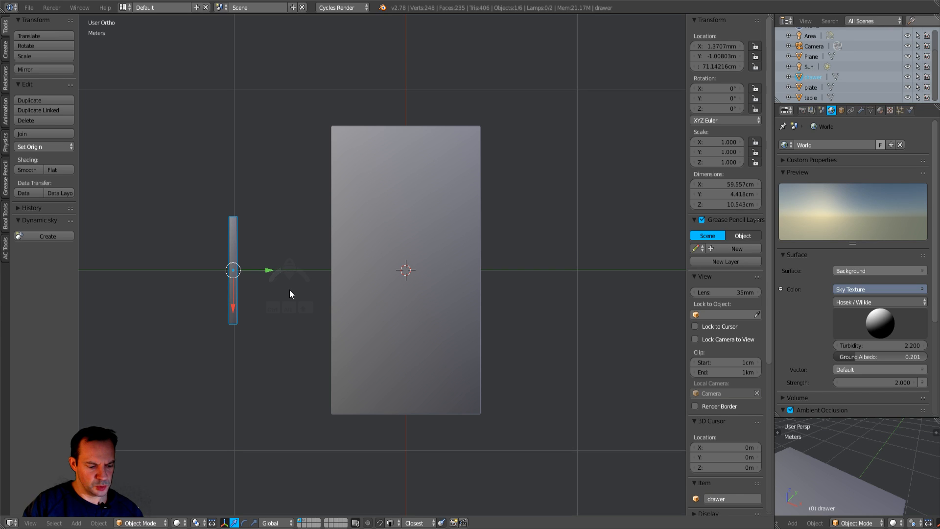
Step: Duplicate the drawer front, rotate the copy 90° about Z, and position it along Y at about -67.7 cm
key(shift+d)
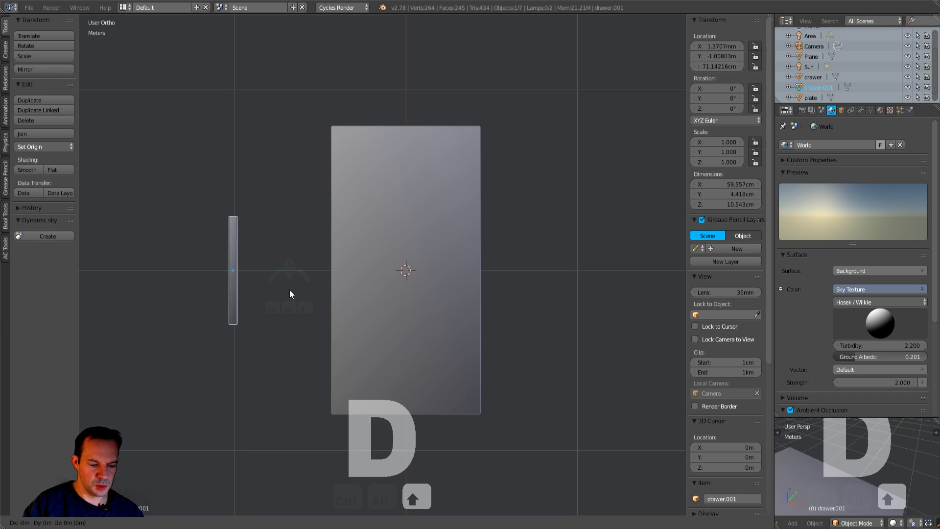
click(333, 293)
key(r)
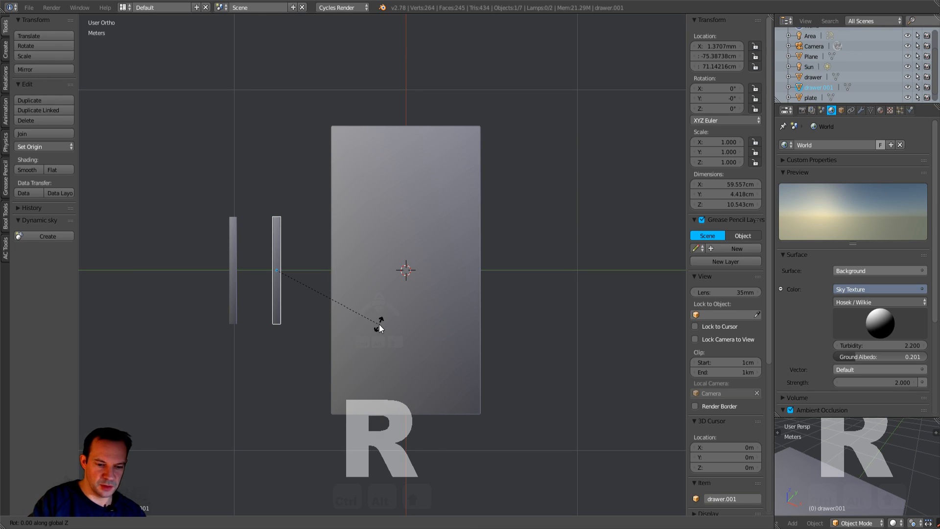
text(90)
key(Return)
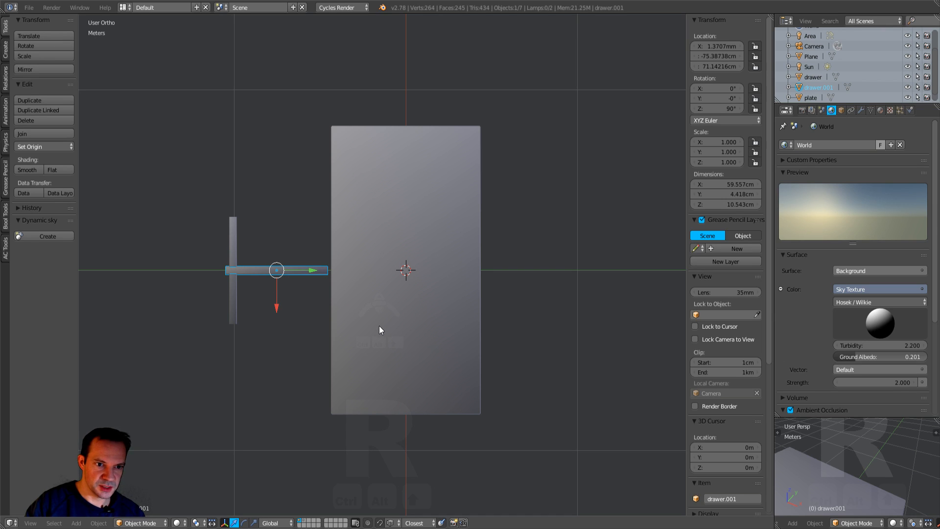
drag(312, 270, 325, 269)
scroll(330, 304, down, 2)
scroll(351, 317, up, 2)
Step: In Edit Mode, box-select the copy's end next to the drawer front and move it along Y, shortening the board to about 52.2 cm
key(Tab)
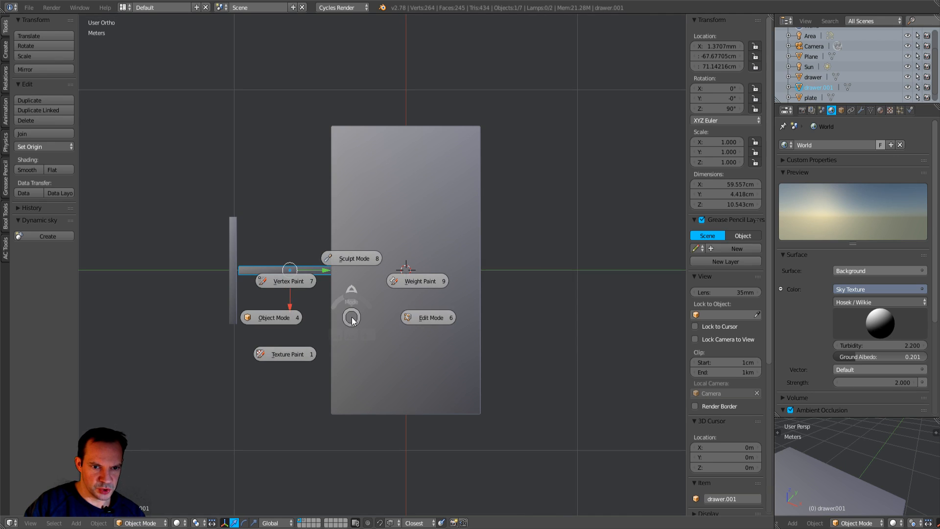
click(428, 317)
middle_drag(292, 318, 293, 205)
scroll(281, 292, up, 2)
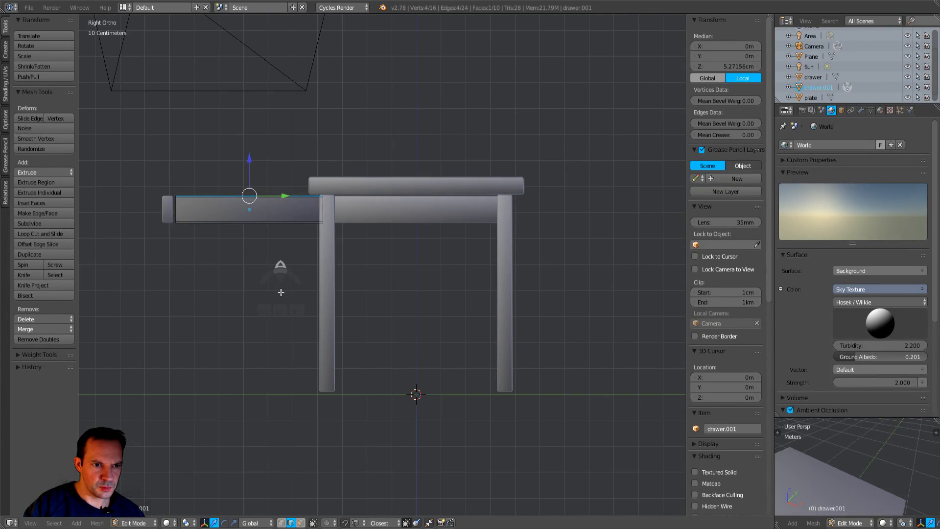
key(a)
key(b)
drag(171, 188, 210, 250)
mouse_move(209, 250)
middle_down()
mouse_move(230, 253)
mouse_move(237, 299)
mouse_move(224, 250)
middle_up()
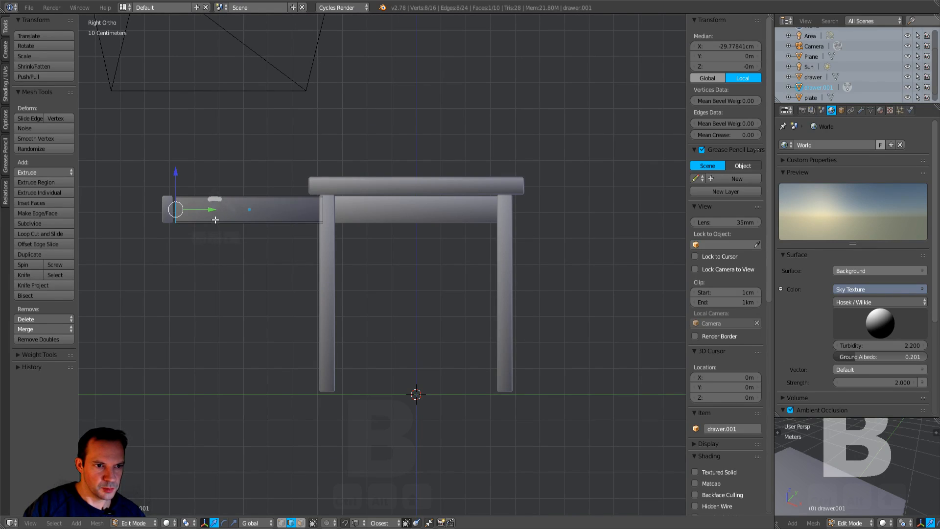
drag(211, 210, 239, 233)
key(Tab)
click(210, 252)
Step: Move the side board to one end of the drawer front, at about X -25.84 cm and Y -75.81 cm
middle_drag(211, 263, 250, 345)
drag(248, 311, 249, 240)
drag(288, 208, 261, 206)
Step: In Edit Mode, delete the side board's end face that meets the drawer front
middle_drag(292, 269, 482, 277)
scroll(285, 288, up, 3)
key(Tab)
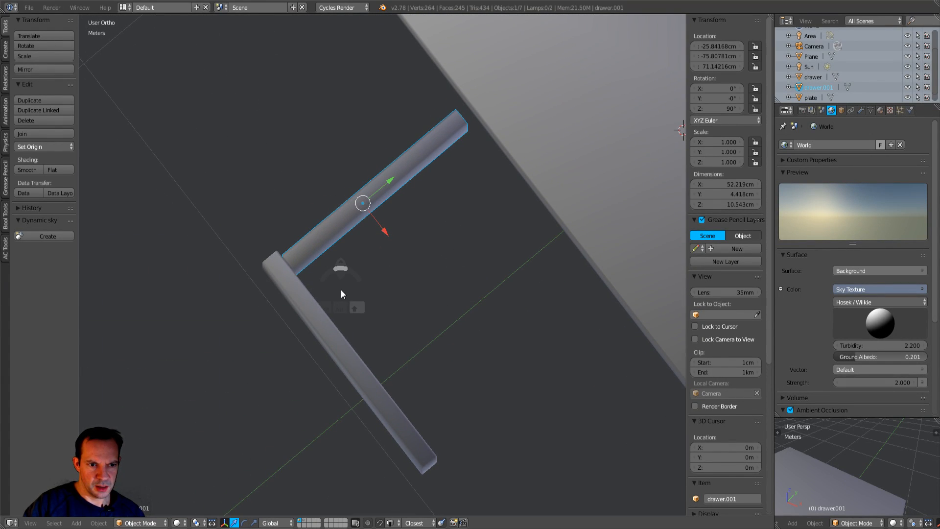
click(386, 288)
middle_drag(380, 287, 299, 273)
key(x)
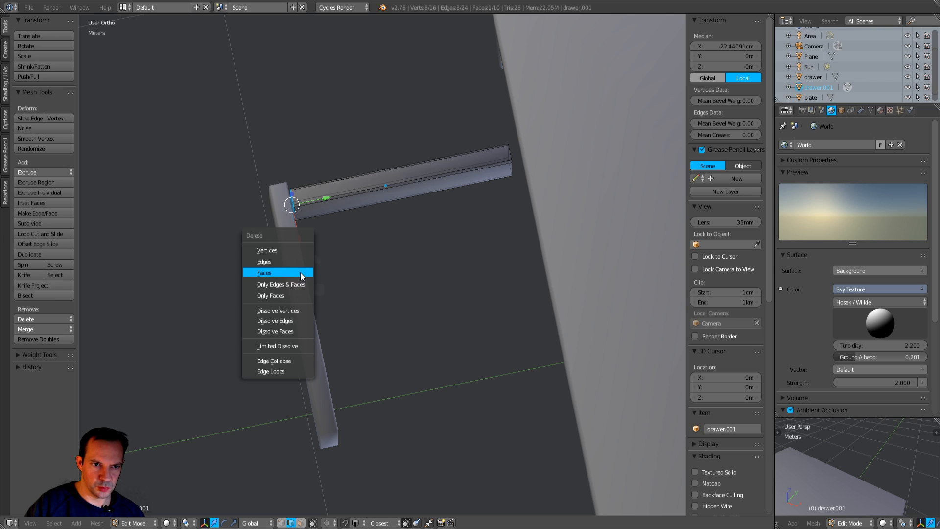
click(302, 276)
Step: In face select mode, select the side board's end face nearest the table, and return to Object Mode
middle_drag(470, 310, 521, 196)
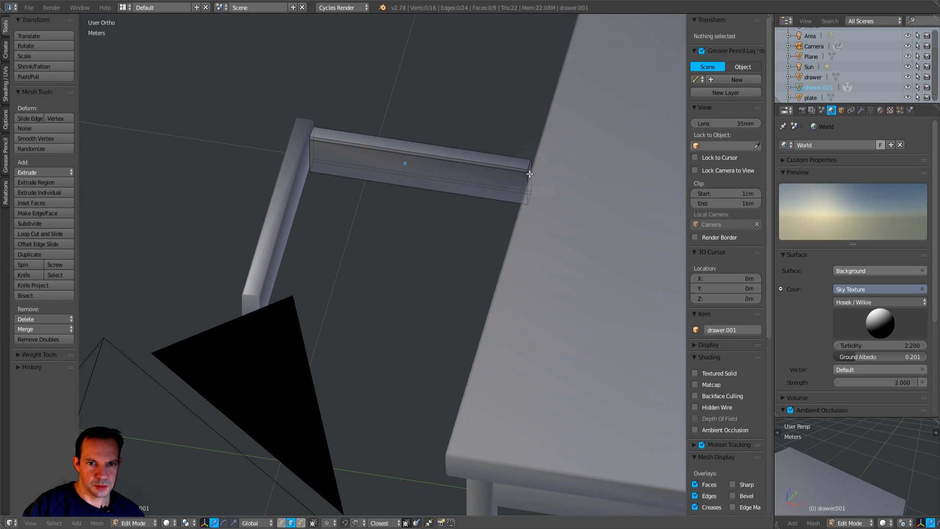
right_click(530, 173)
click(301, 523)
middle_drag(287, 435, 439, 285)
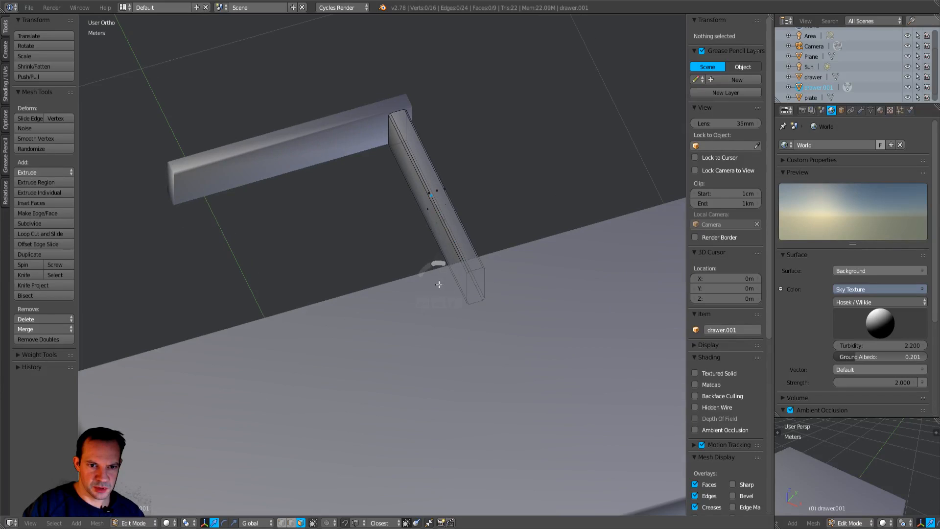
right_click(475, 284)
middle_drag(321, 259, 377, 332)
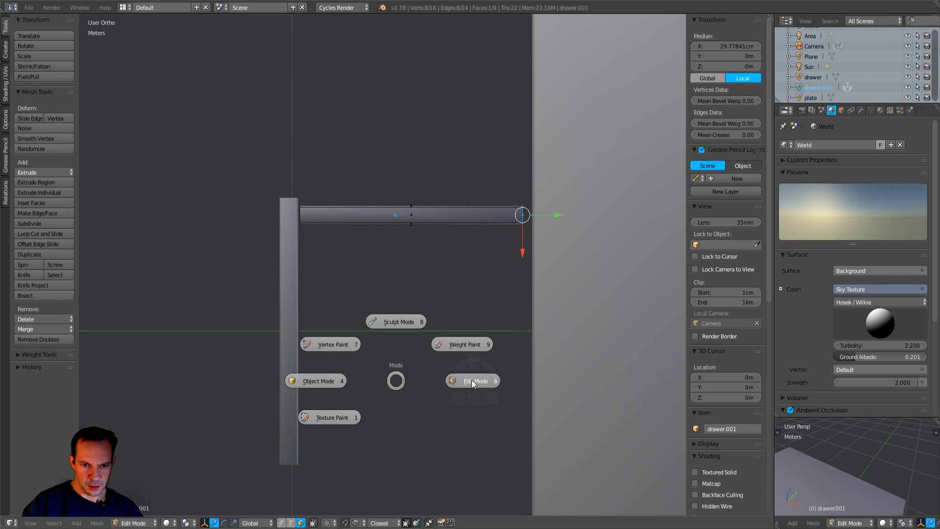
click(324, 375)
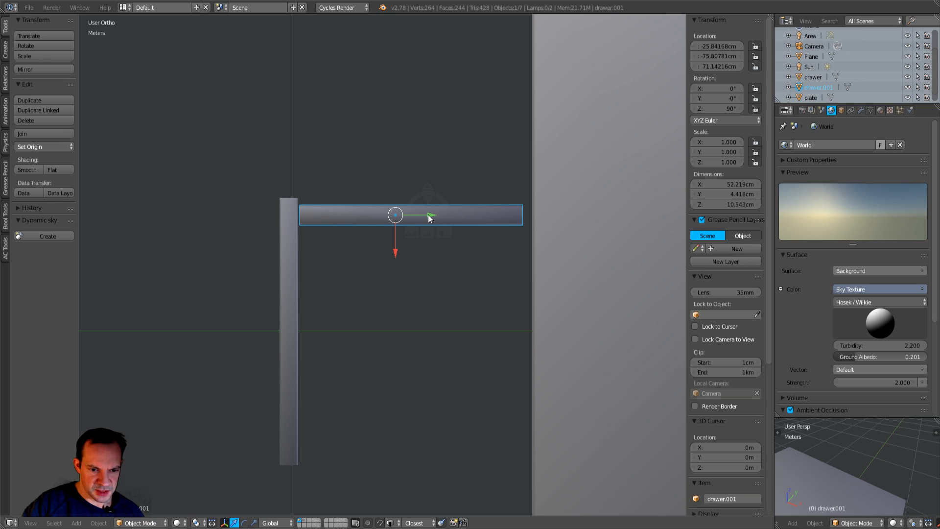
Step: Slide the side board along Y to about -76.15 cm, against the back of the drawer front
drag(429, 214, 429, 216)
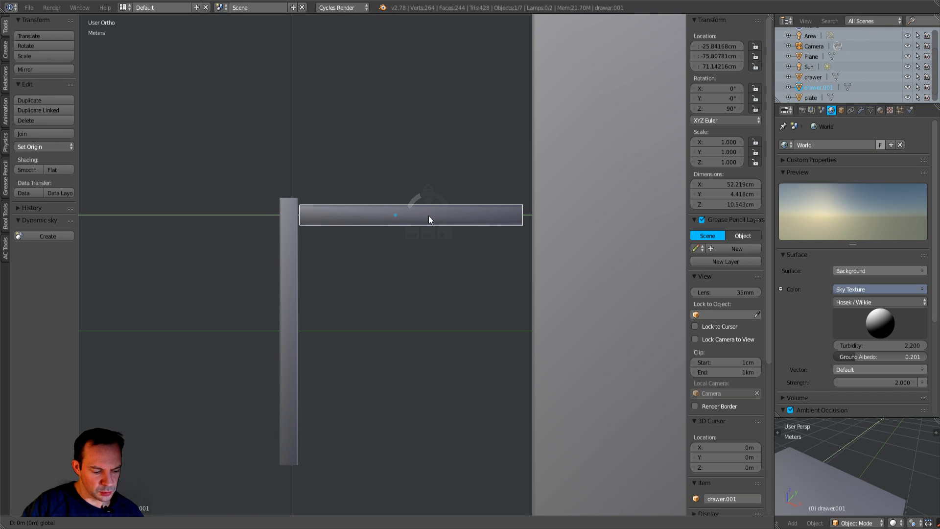
drag(428, 215, 306, 229)
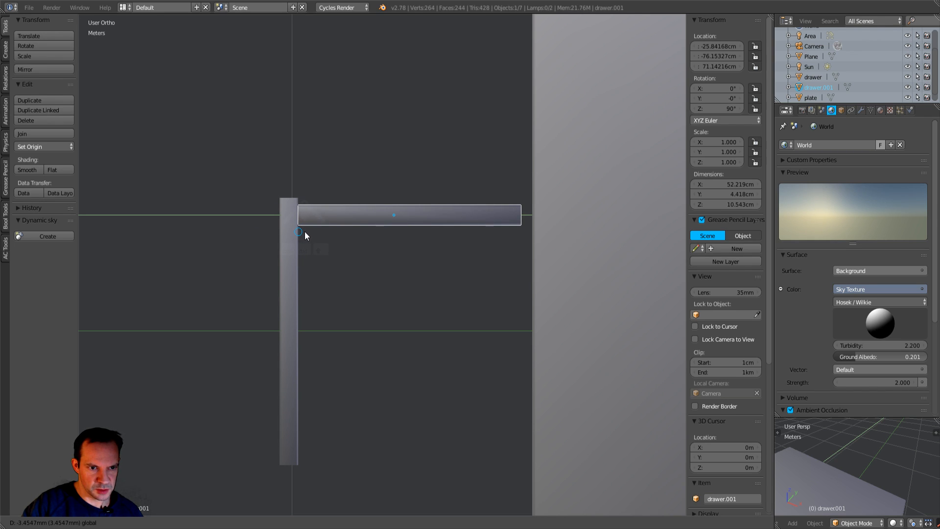
drag(310, 231, 312, 233)
middle_drag(311, 234, 376, 257)
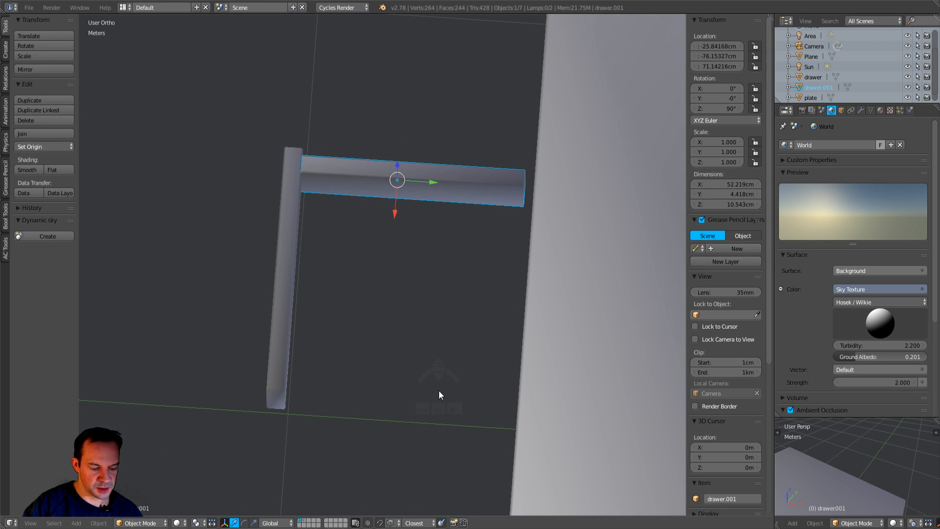
middle_drag(444, 265, 449, 312)
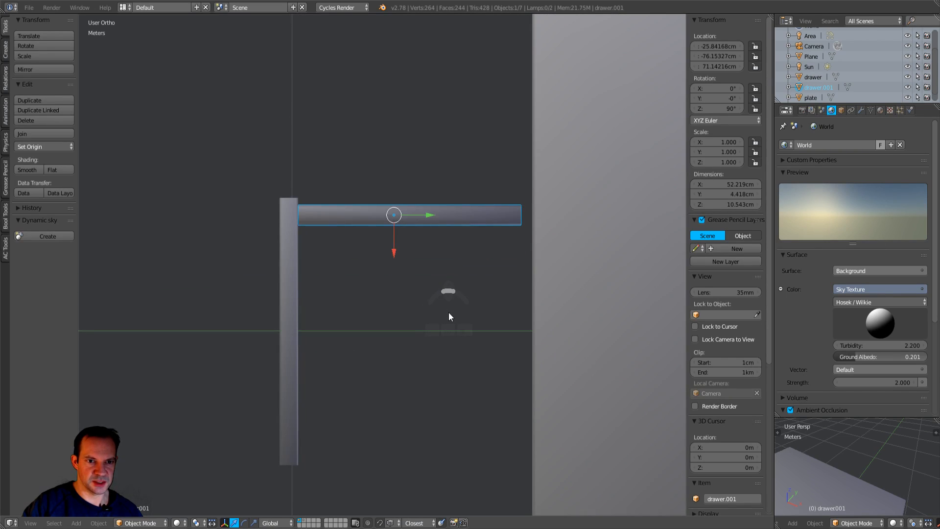
Step: Duplicate the side board about 52.2 cm along X to the opposite end of the drawer front
scroll(449, 315, down, 3)
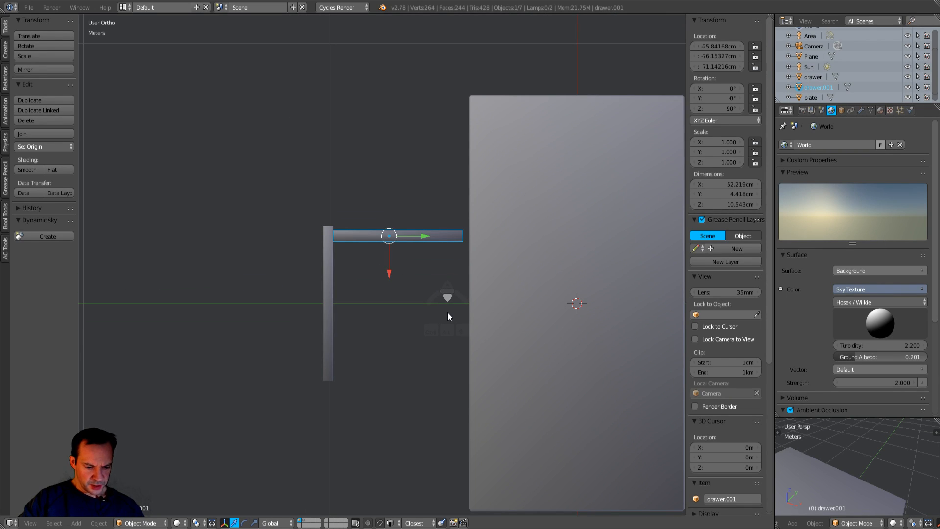
key(shift+d)
key(y)
key(x)
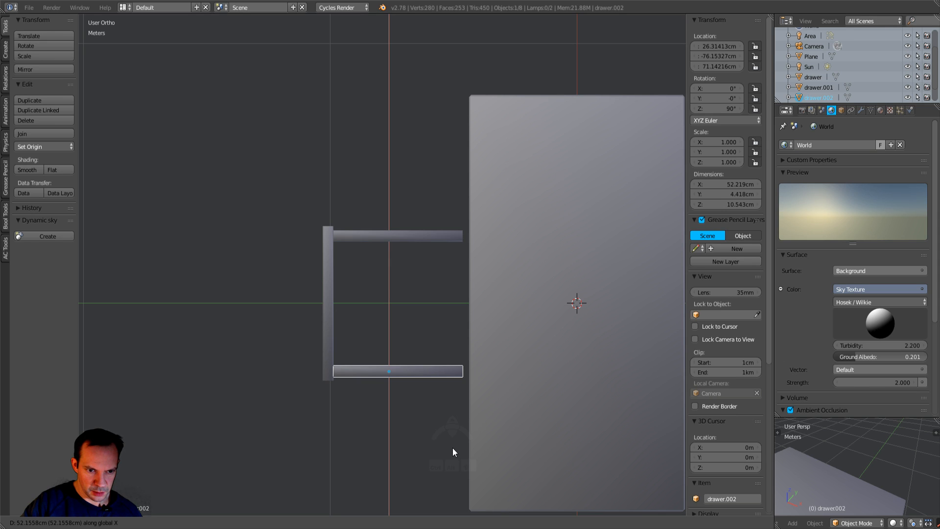
click(452, 447)
middle_drag(453, 448, 457, 403)
scroll(397, 330, down, 3)
scroll(397, 330, up, 6)
mouse_move(397, 330)
middle_down()
mouse_move(409, 292)
mouse_move(404, 335)
middle_up()
scroll(407, 339, down, 5)
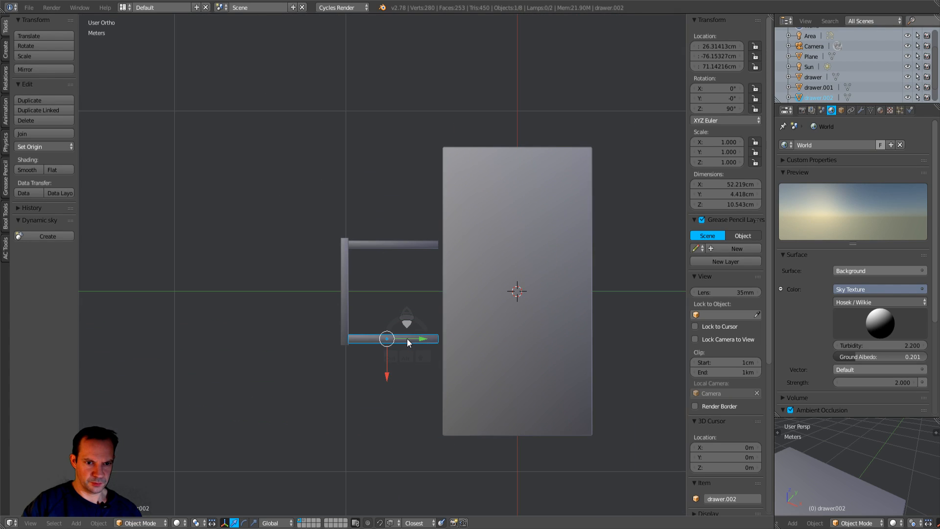
Step: Add a cube mesh and scale it down uniformly to about 45.8 cm
key(shift+a)
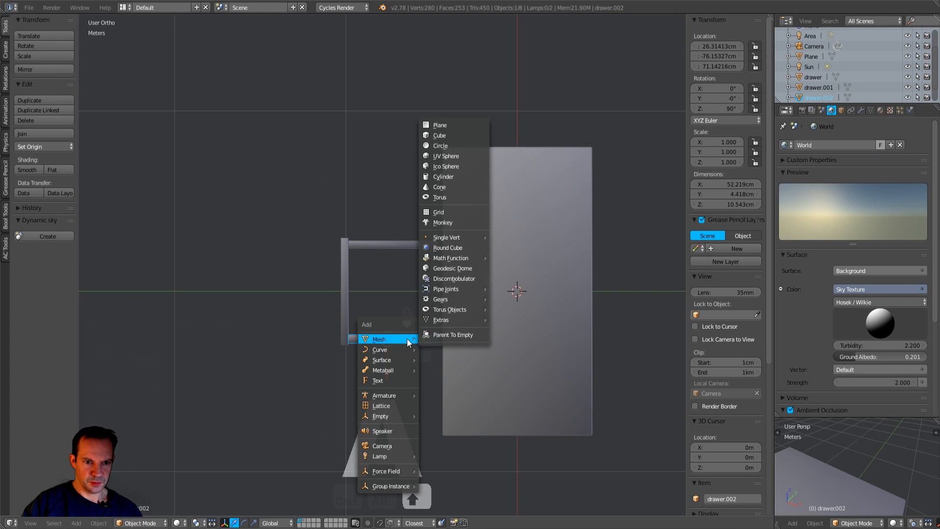
click(439, 135)
middle_drag(386, 315, 491, 352)
scroll(491, 353, down, 3)
key(KP_1)
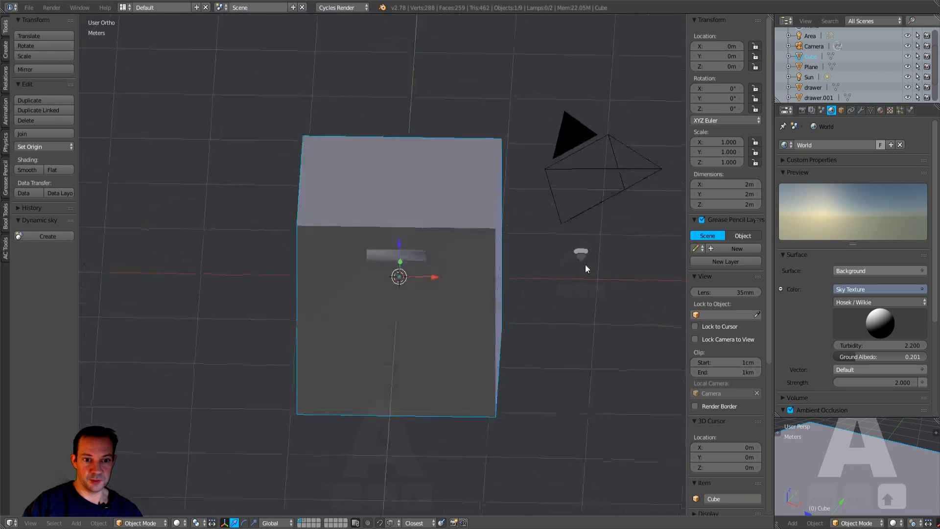
key(s)
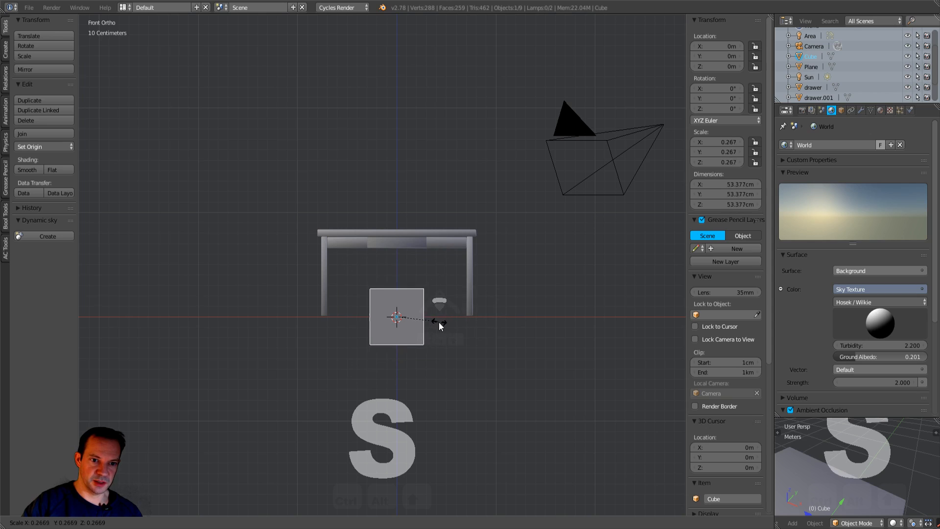
click(428, 301)
Step: Flatten the cube along Z into a slab about 2 cm thick
key(s)
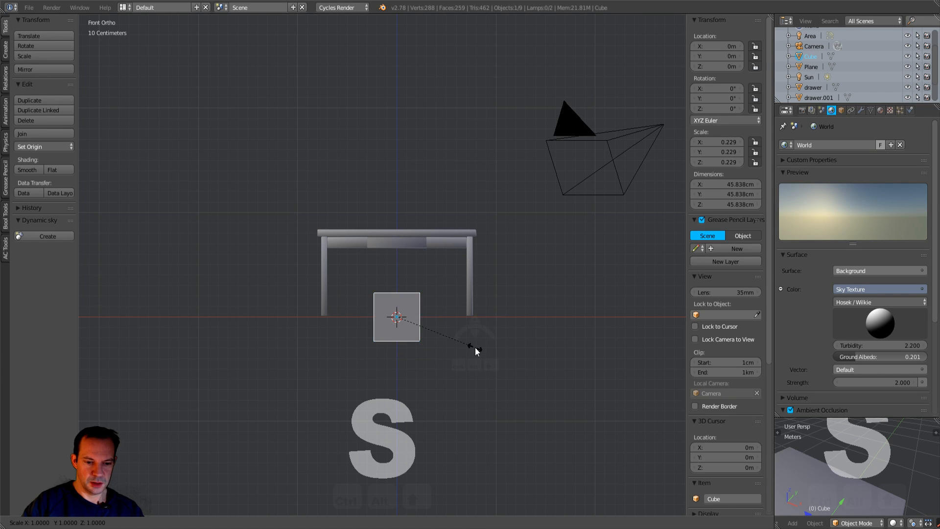
key(z)
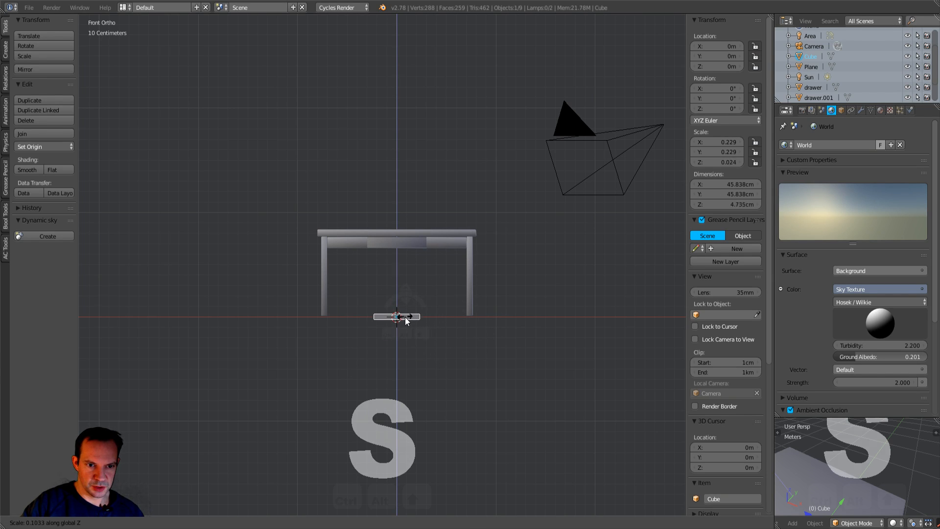
click(398, 321)
Step: Move the slab up to about Z 69.6 cm and forward to about Y -80.4 cm, into the pulled-out drawer
middle_drag(398, 321, 373, 237)
key(KP_3)
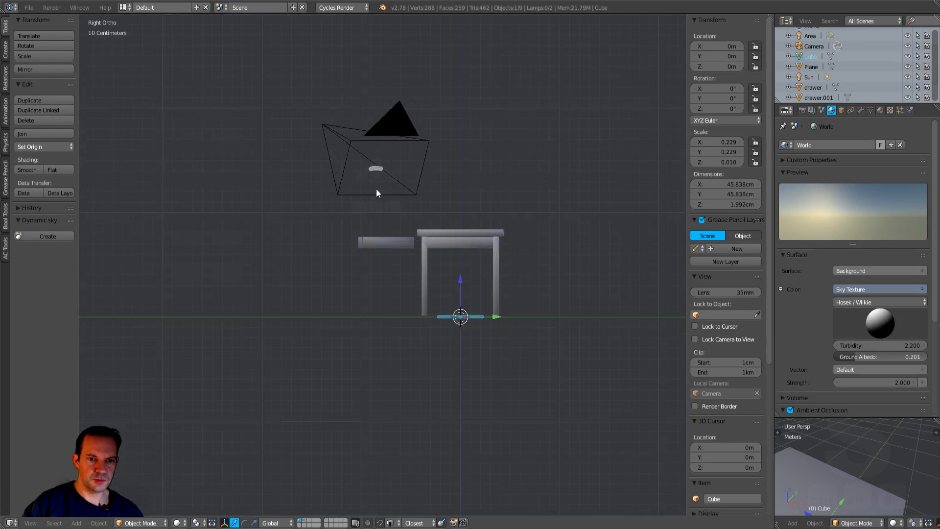
key(g)
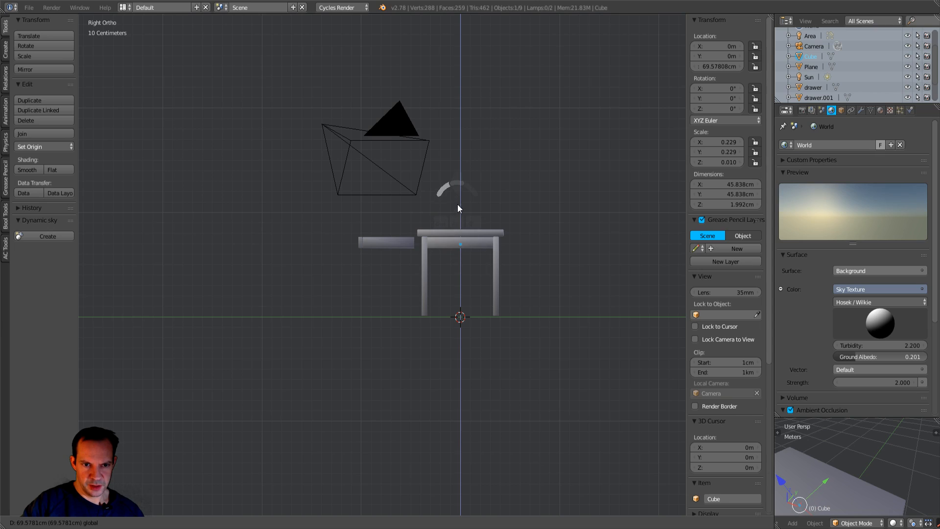
click(410, 248)
Step: Switch to wireframe display and align the slab behind the drawer front near the drawer's underside, at about Y -75.6 cm and Z 67.5 cm
key(z)
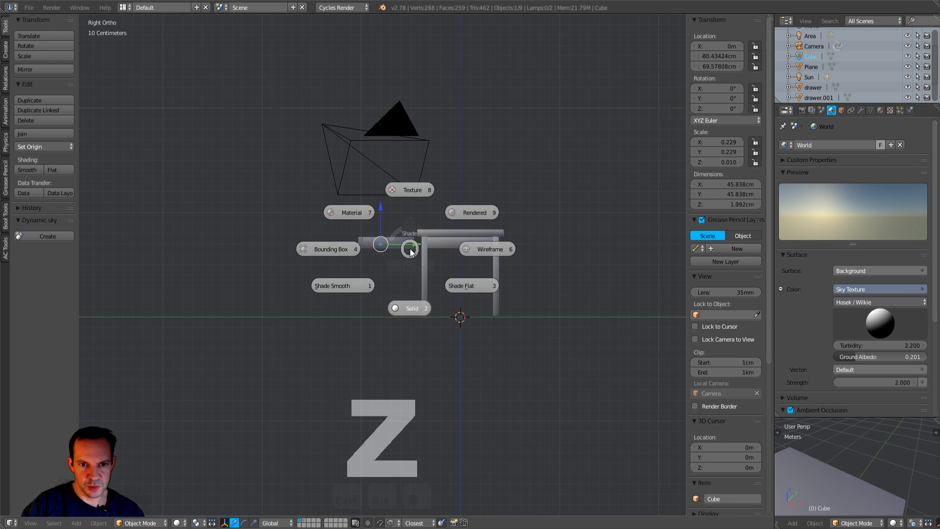
click(495, 249)
mouse_move(455, 231)
middle_down()
mouse_move(449, 335)
mouse_move(456, 231)
mouse_move(470, 265)
mouse_move(461, 331)
middle_up()
scroll(459, 243, up, 6)
scroll(457, 336, up, 3)
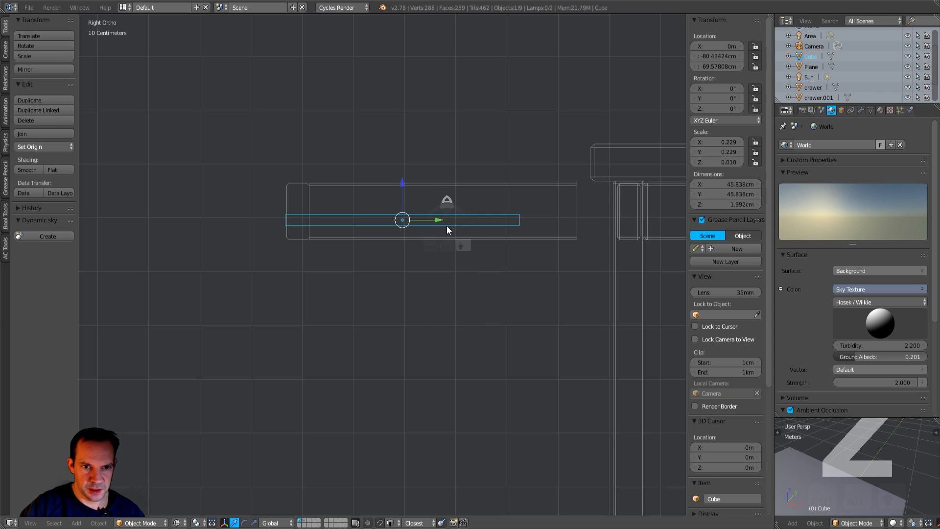
drag(434, 221, 462, 213)
drag(430, 185, 426, 197)
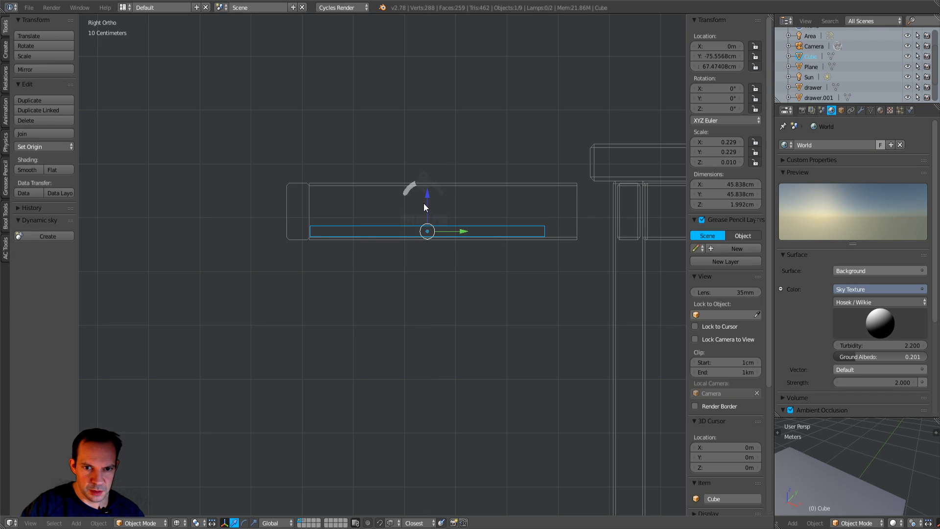
Step: Apply the slab's scale in Object Mode
click(494, 205)
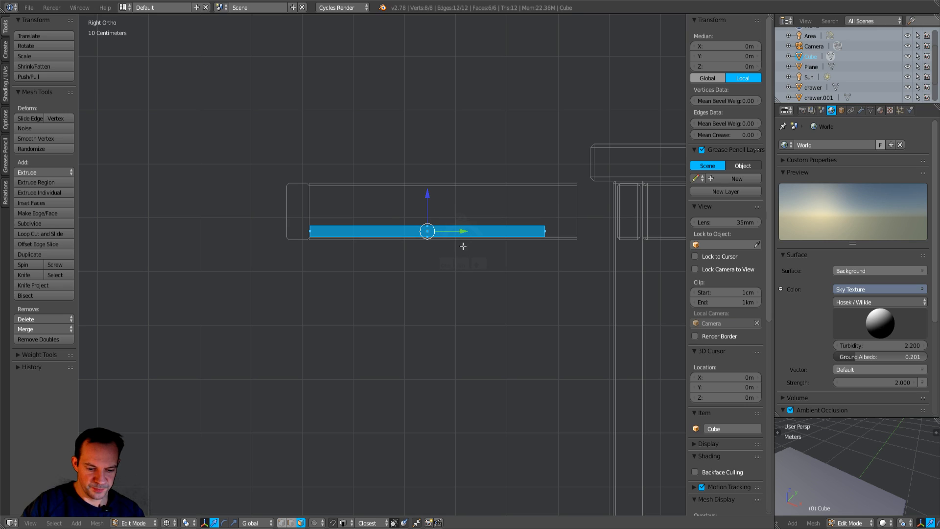
key(Tab)
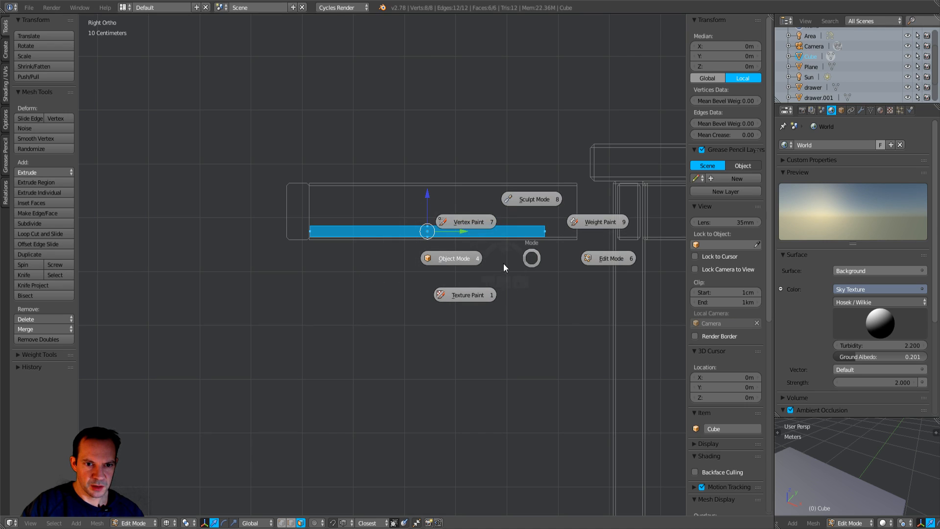
click(468, 253)
key(ctrl+a)
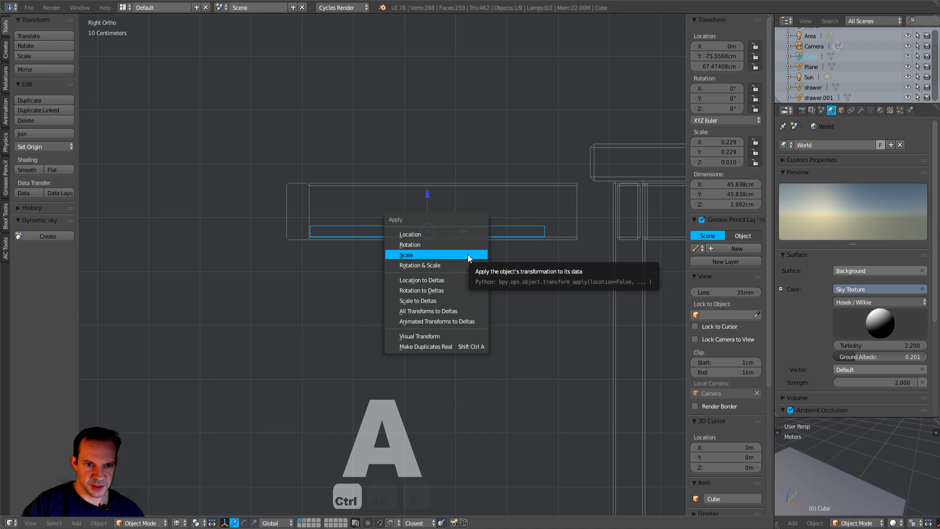
click(468, 254)
Step: Enter Edit Mode on the slab and scale its mesh along Z to about 1.4 cm thick
key(Tab)
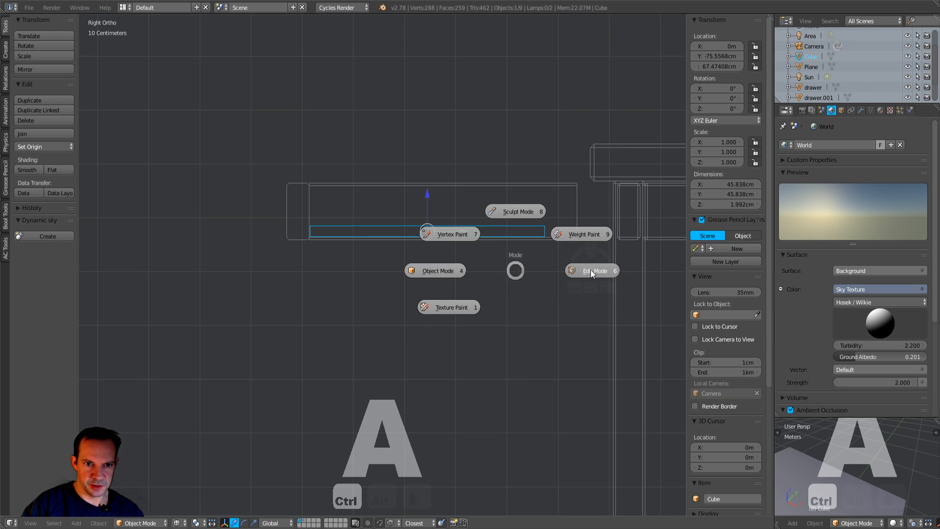
click(592, 270)
key(s)
key(z)
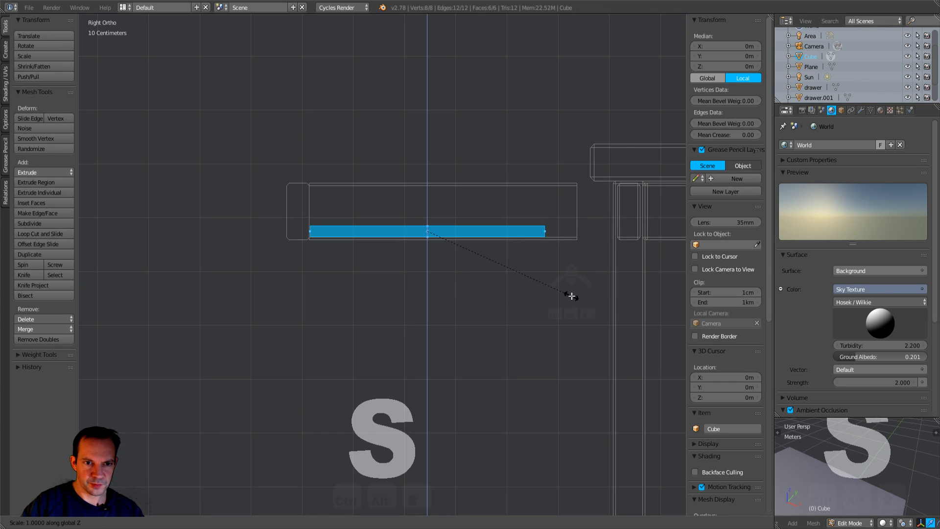
click(439, 265)
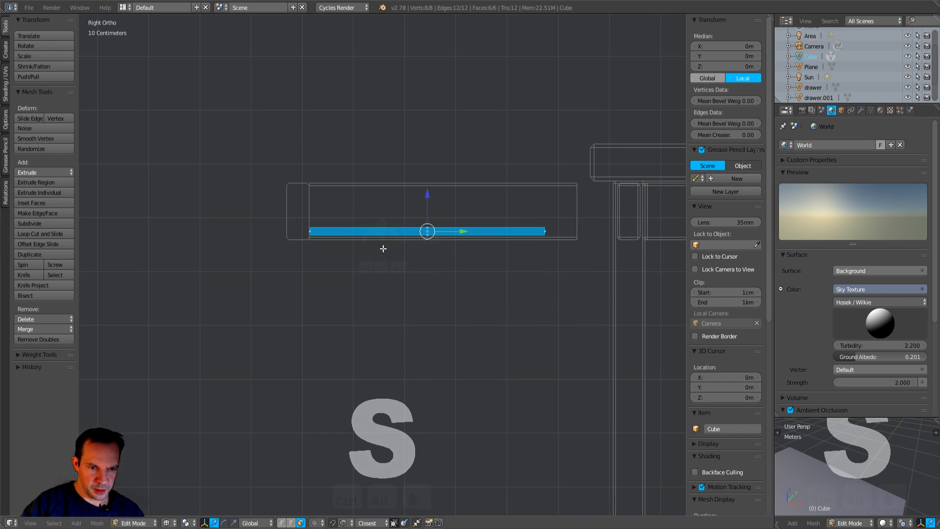
Step: Select the slab's front end face and shift it along Y to meet the back of the drawer front
key(a)
key(b)
drag(300, 199, 342, 269)
mouse_move(342, 269)
middle_down()
mouse_move(342, 321)
mouse_move(343, 273)
middle_up()
drag(350, 231, 310, 232)
Step: Select the slab's back end face and extend it to the rear ends of the drawer sides, at about local Y 29.2 cm
key(a)
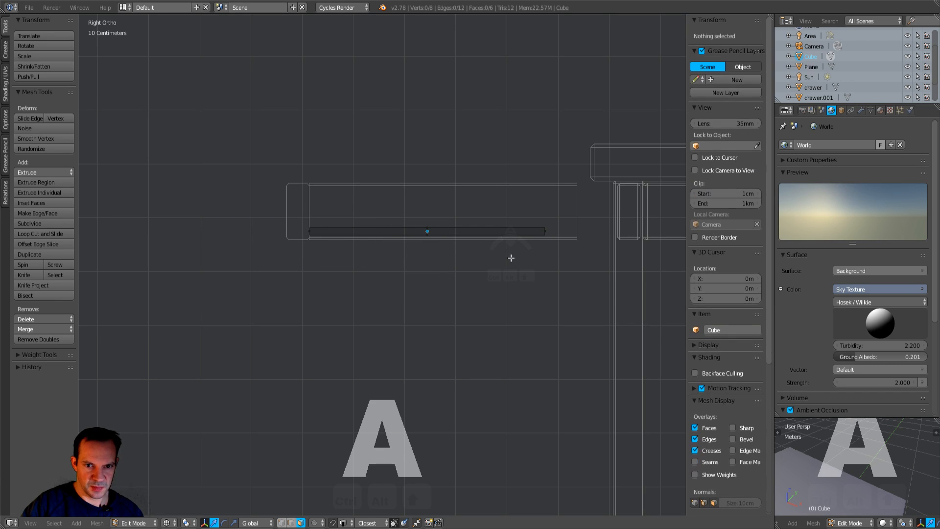
key(b)
drag(533, 198, 562, 261)
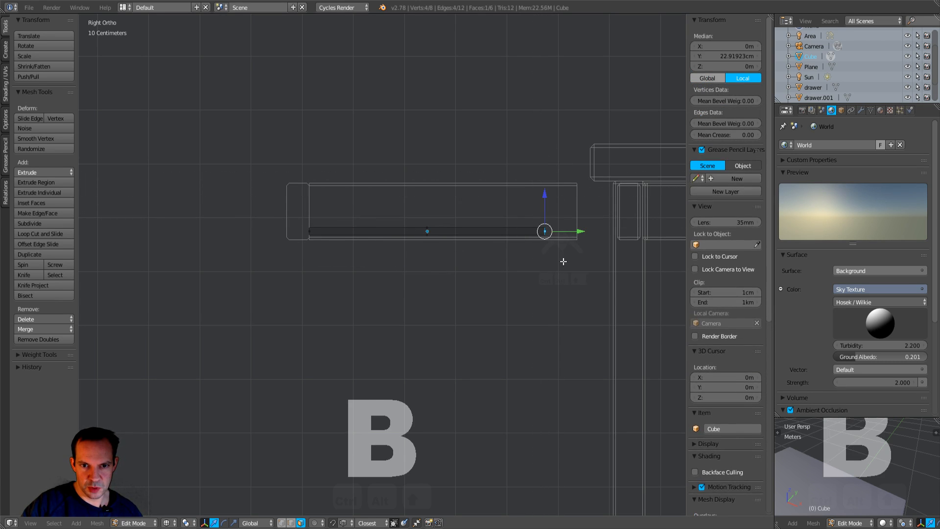
ctrl+drag(577, 224, 586, 220)
middle_drag(577, 230, 575, 294)
key(KP_3)
scroll(550, 264, up, 2)
Step: Return to Object Mode and lower the drawer bottom slightly to about Z 67.3 cm
key(Tab)
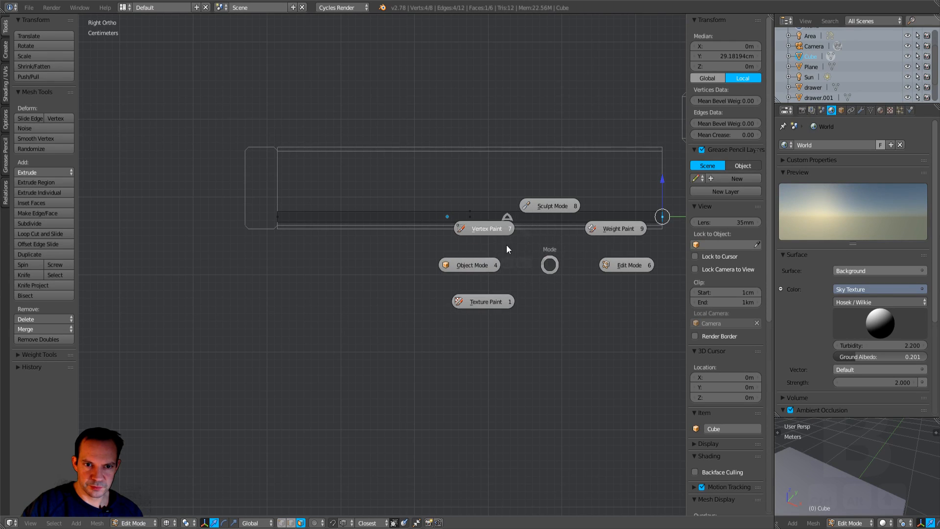
click(482, 268)
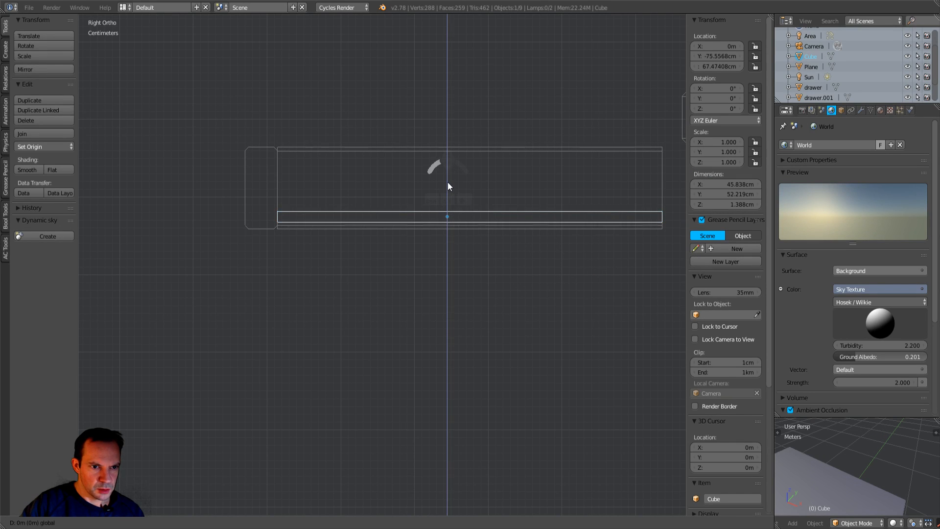
middle_drag(447, 183, 456, 220)
Step: Add a loop cut across the drawer bottom near its rear edge, at about local Y 27.8 cm
scroll(459, 240, down, 2)
middle_drag(460, 240, 491, 327)
key(ctrl+Tab)
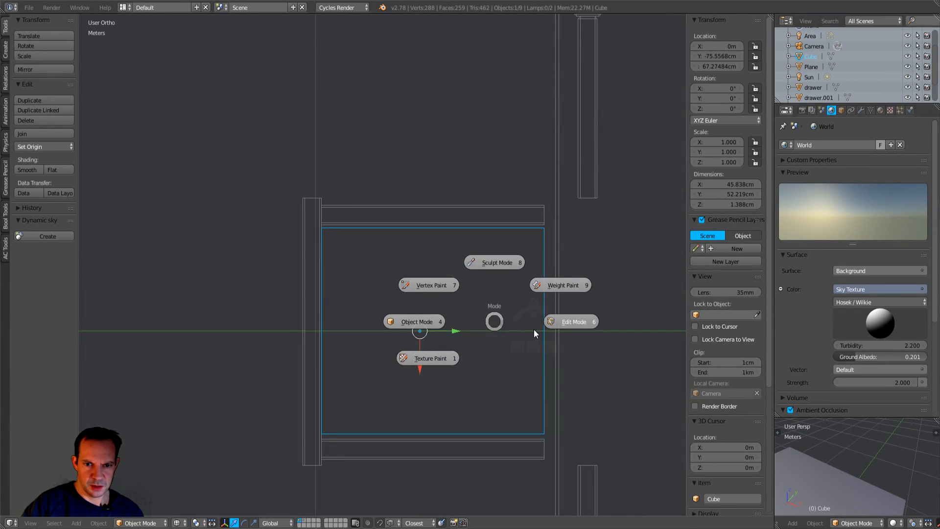
click(546, 322)
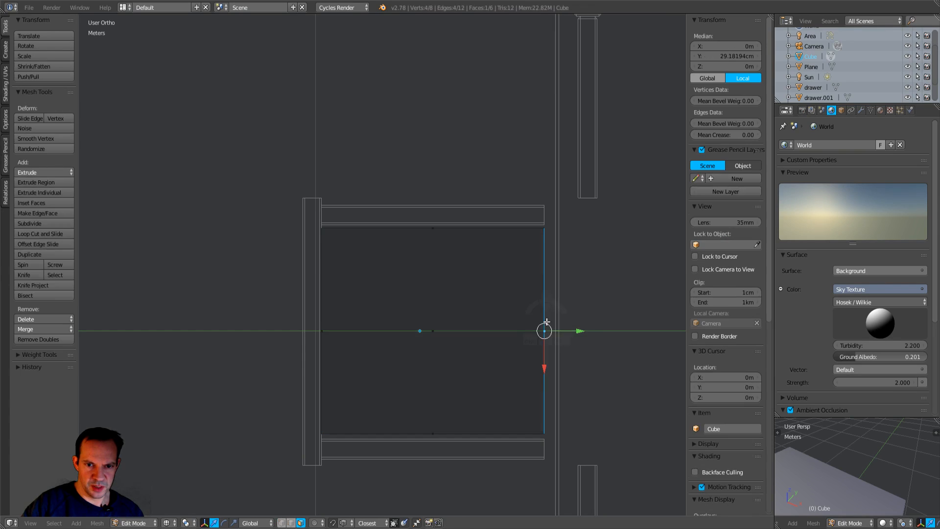
key(ctrl+r)
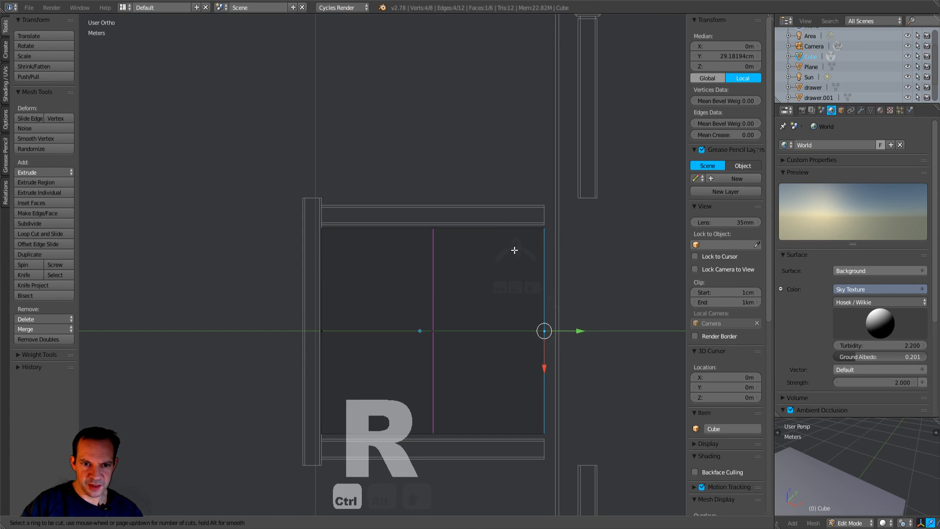
click(514, 242)
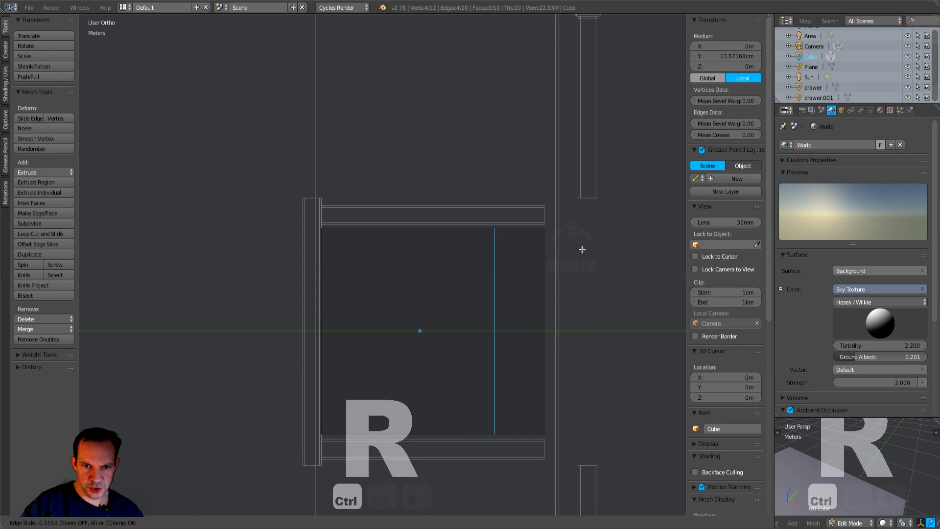
click(620, 253)
middle_drag(618, 254, 647, 251)
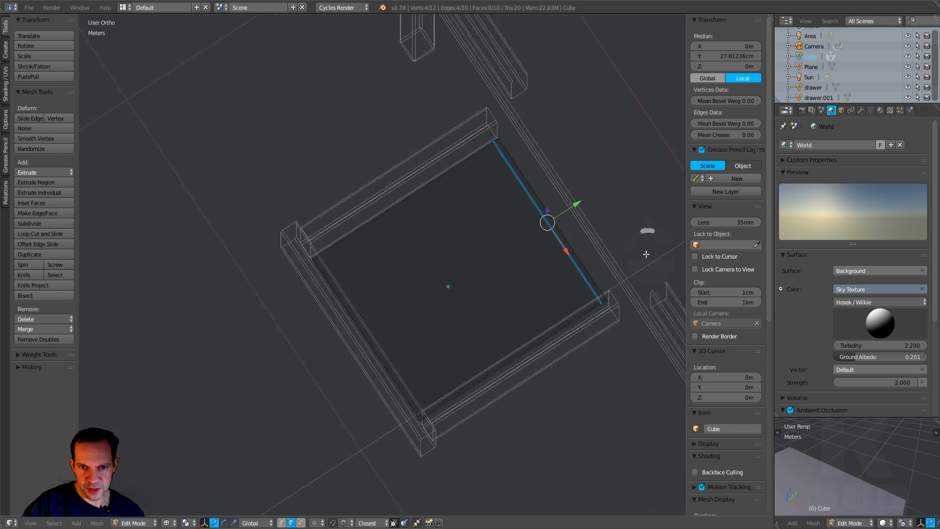
key(Tab)
click(571, 272)
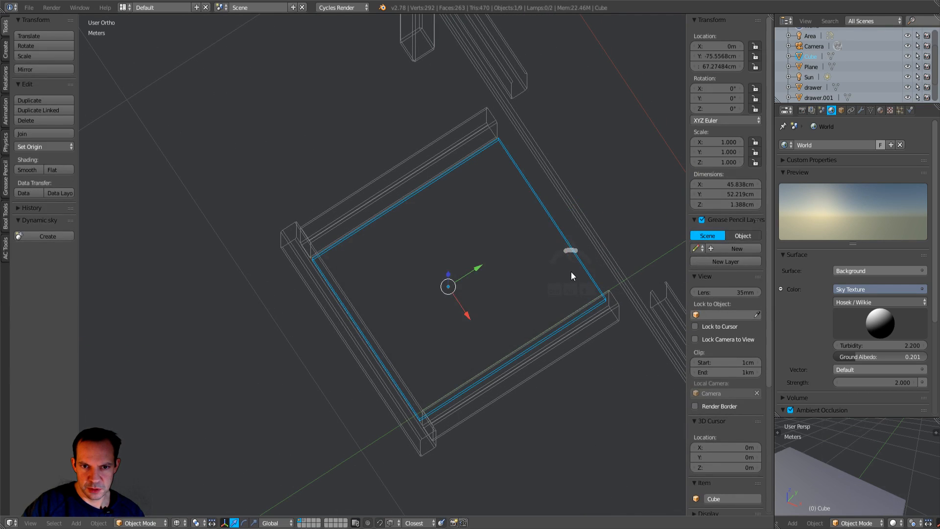
key(Tab)
click(652, 266)
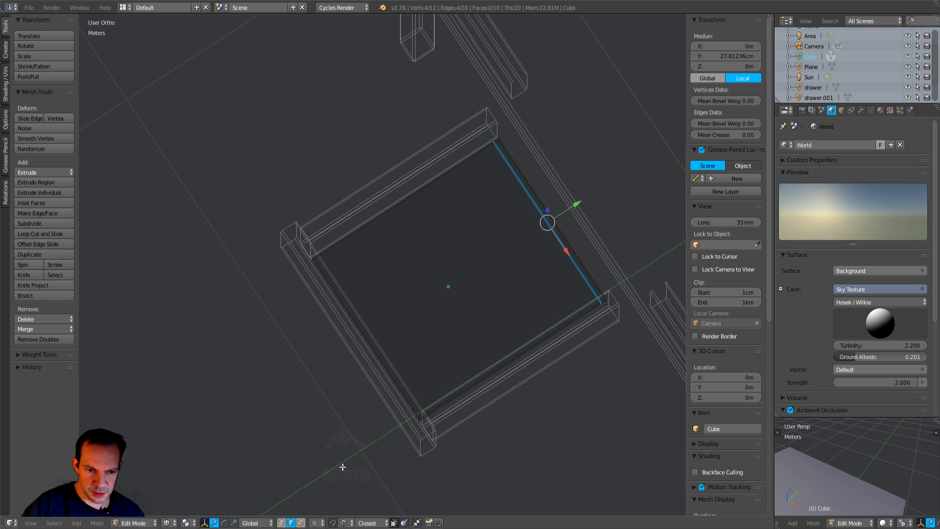
Step: Extrude the narrow top face at the rear edge upward about 7.8 cm to form the drawer's back wall
key(a)
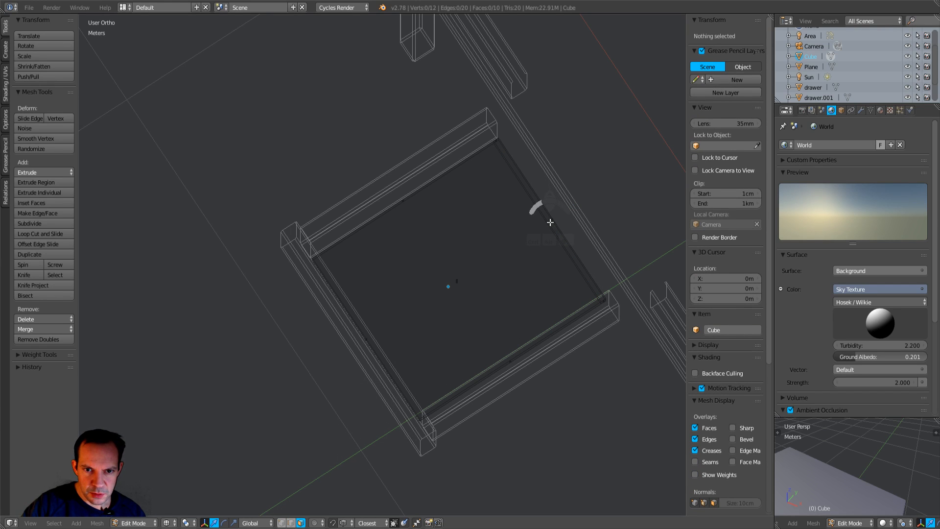
right_click(551, 221)
key(KP_1)
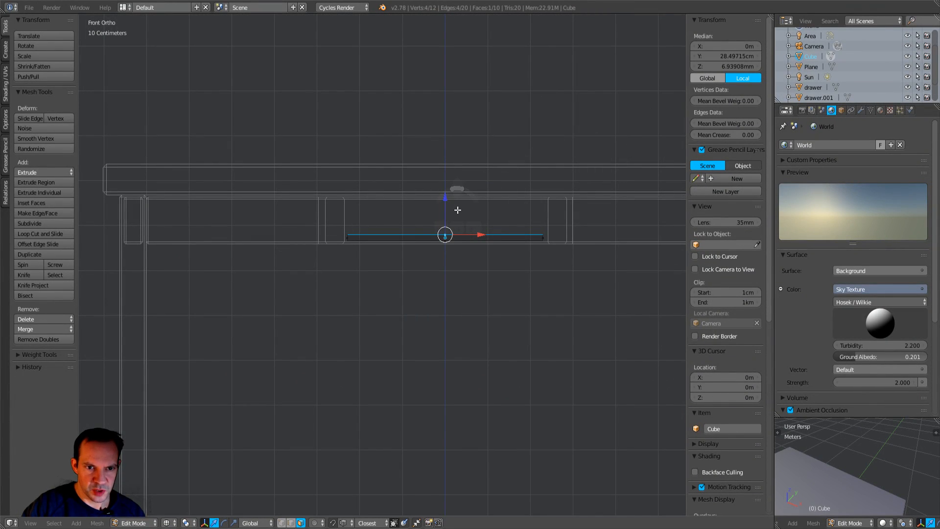
key(e)
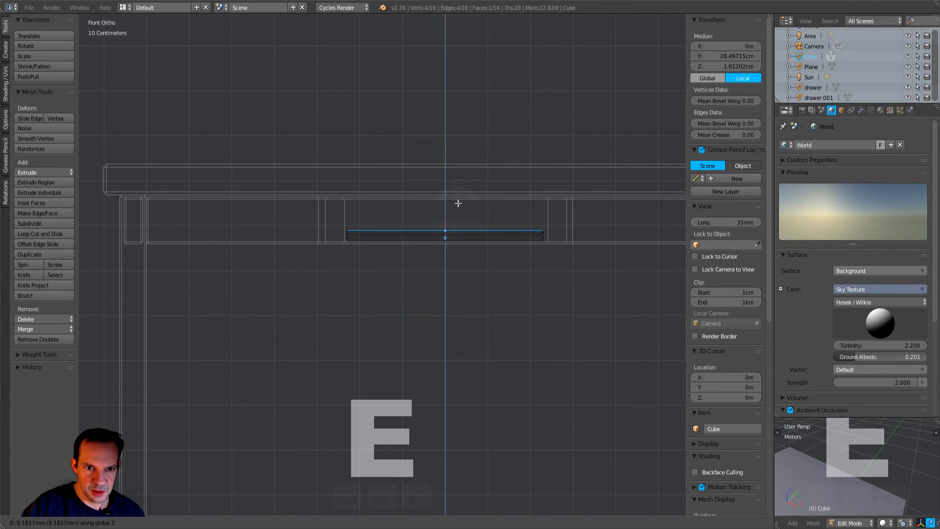
click(454, 175)
Step: In front view, select the mesh's left side faces and move them outward to about local X -23.6 cm
middle_drag(454, 175, 528, 192)
key(KP_1)
scroll(489, 216, up, 2)
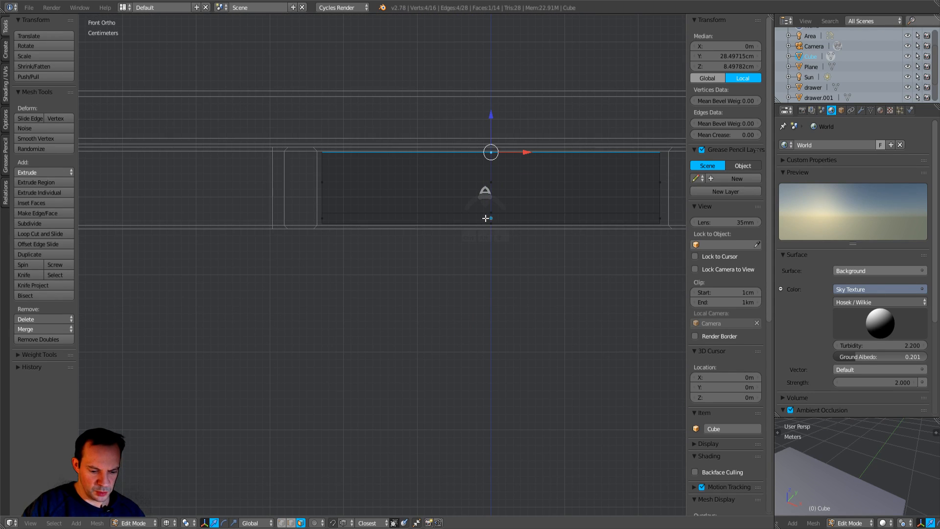
key(b)
drag(304, 108, 360, 276)
drag(358, 201, 340, 211)
scroll(378, 213, down, 2)
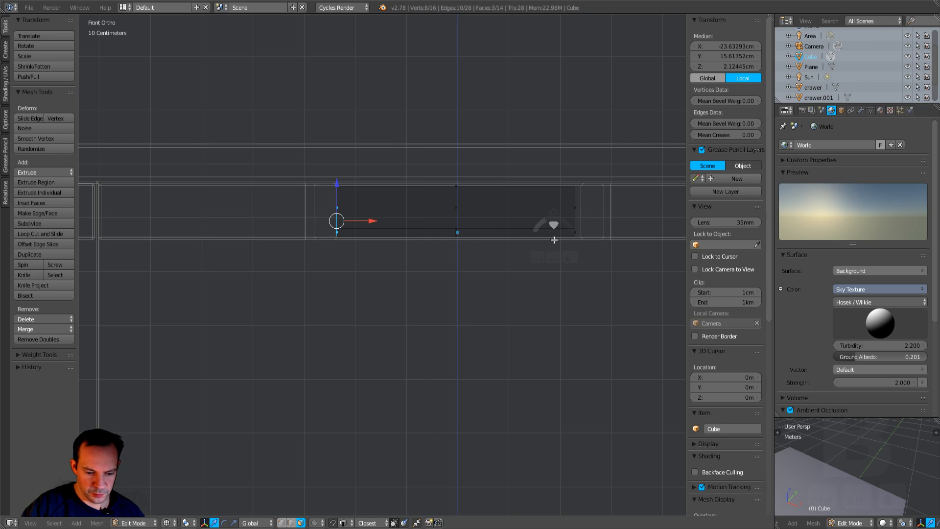
Step: Select the mesh's right side faces and move them outward to about local X 24.1 cm
key(a)
key(b)
drag(557, 147, 595, 267)
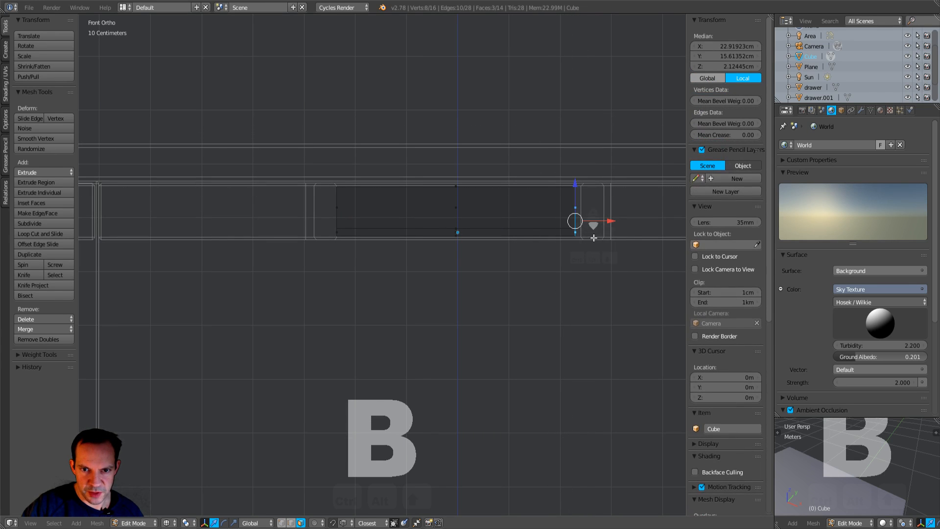
ctrl+drag(609, 221, 581, 214)
middle_drag(603, 206, 523, 280)
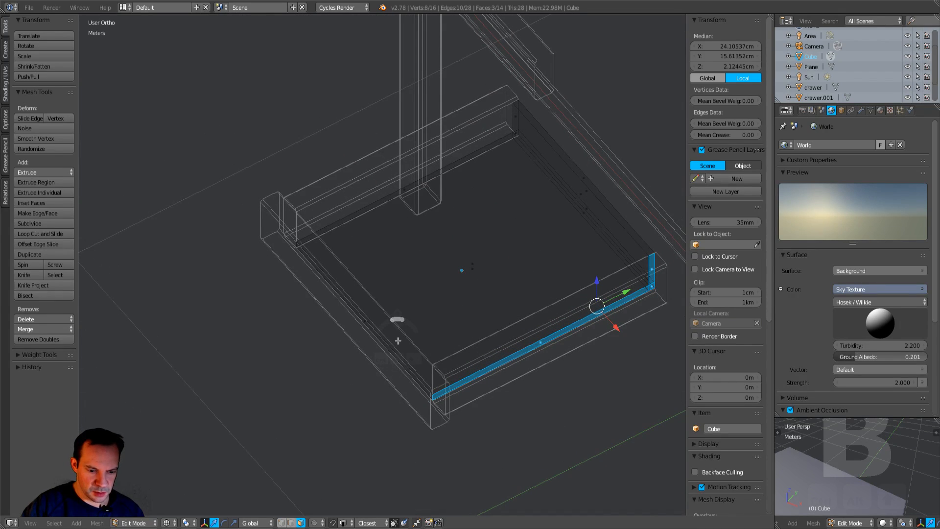
Step: Switch the viewport back to solid shading and inspect the drawer's bottom and back wall
key(z)
click(404, 394)
mouse_move(404, 397)
middle_down()
mouse_move(527, 295)
mouse_move(524, 286)
mouse_move(495, 282)
middle_up()
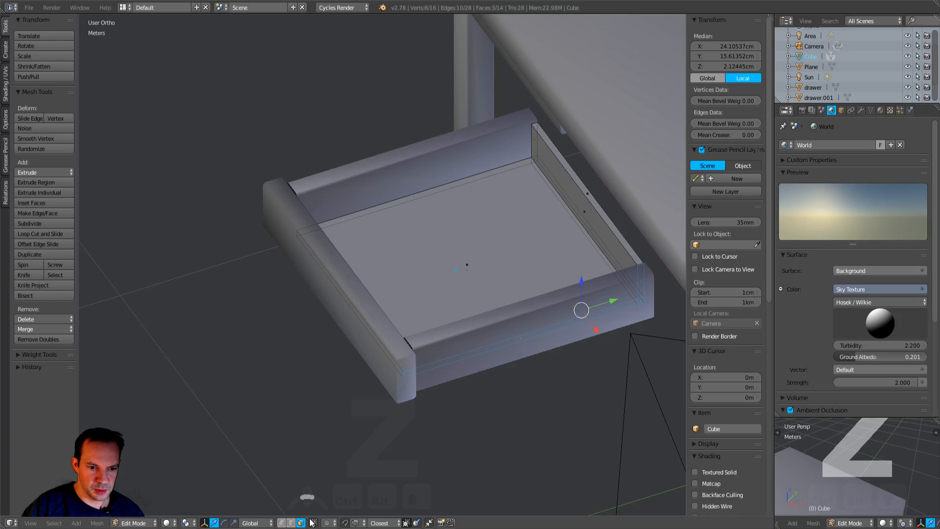
Step: Leave mesh editing and join both drawer sides and the bottom-and-back piece into the drawer front as one object
middle_drag(379, 436, 503, 329)
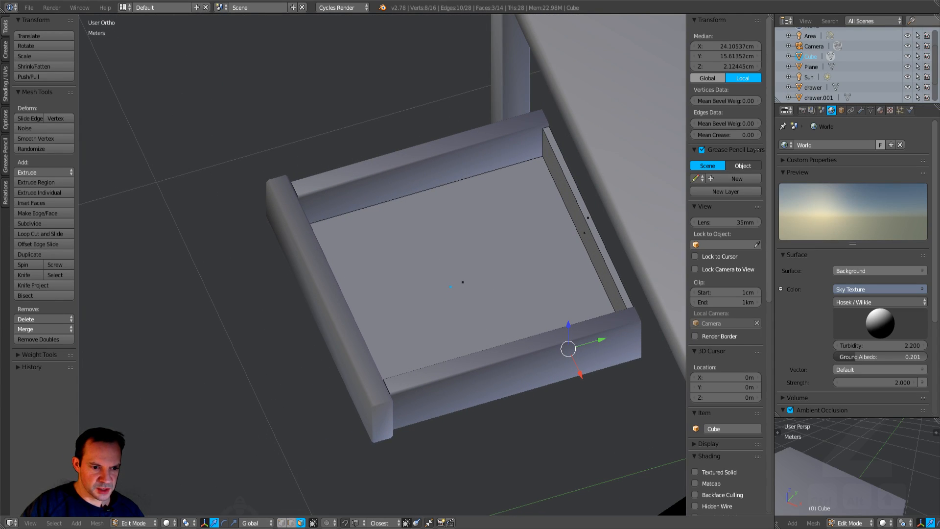
key(Tab)
click(400, 231)
right_click(380, 170)
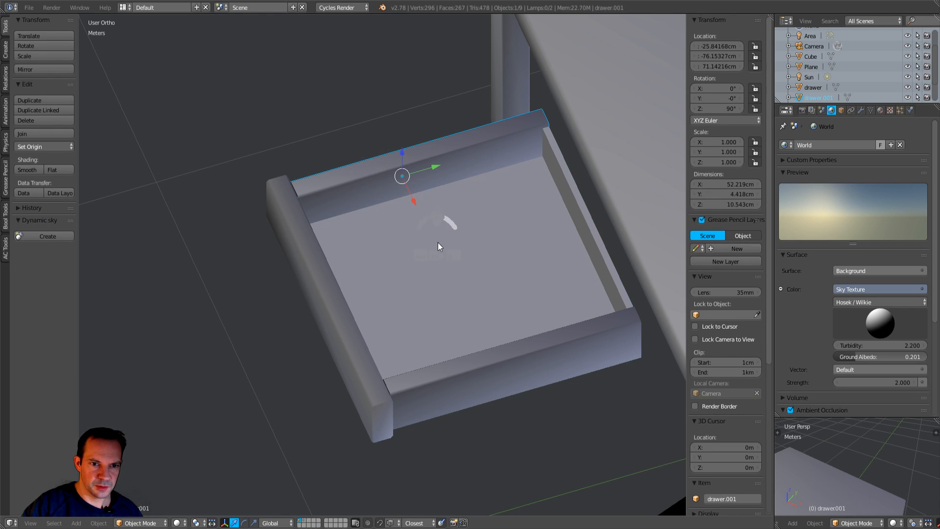
shift+right_click(522, 389)
middle_drag(506, 378, 448, 165)
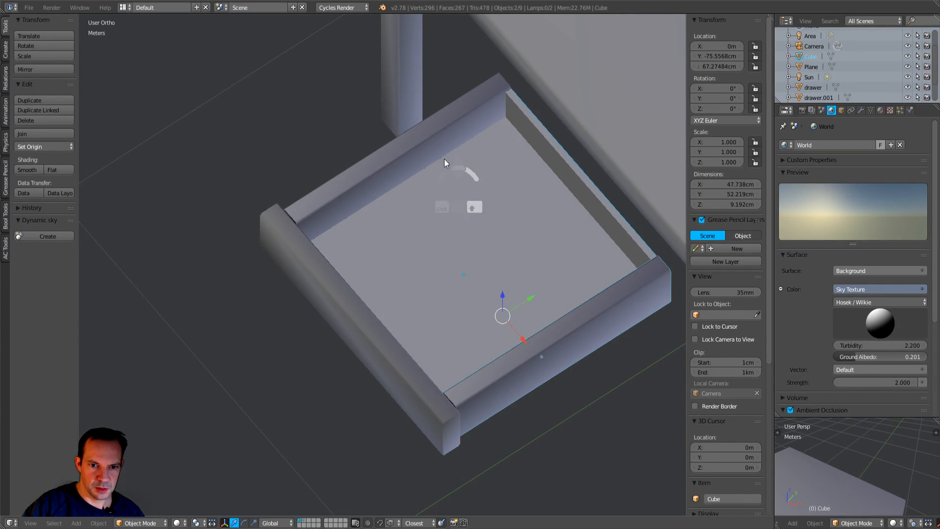
shift+right_click(409, 151)
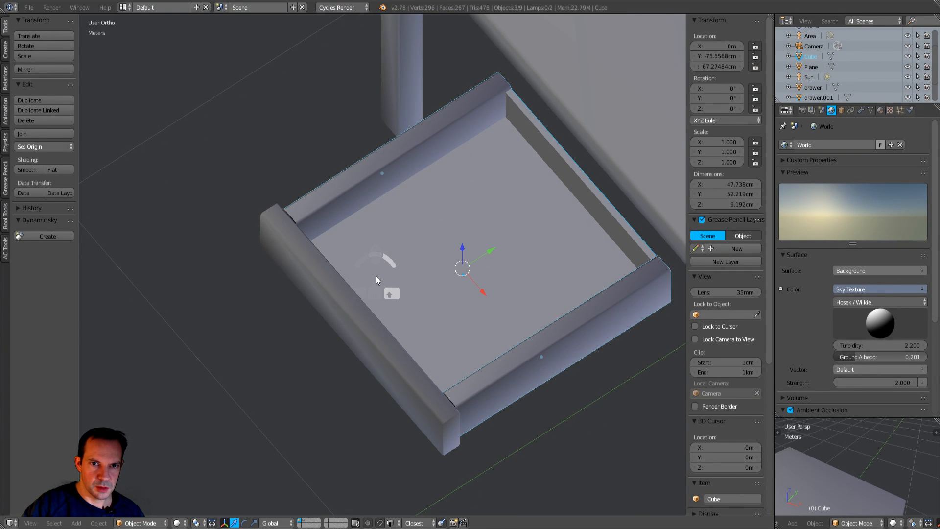
shift+right_click(328, 287)
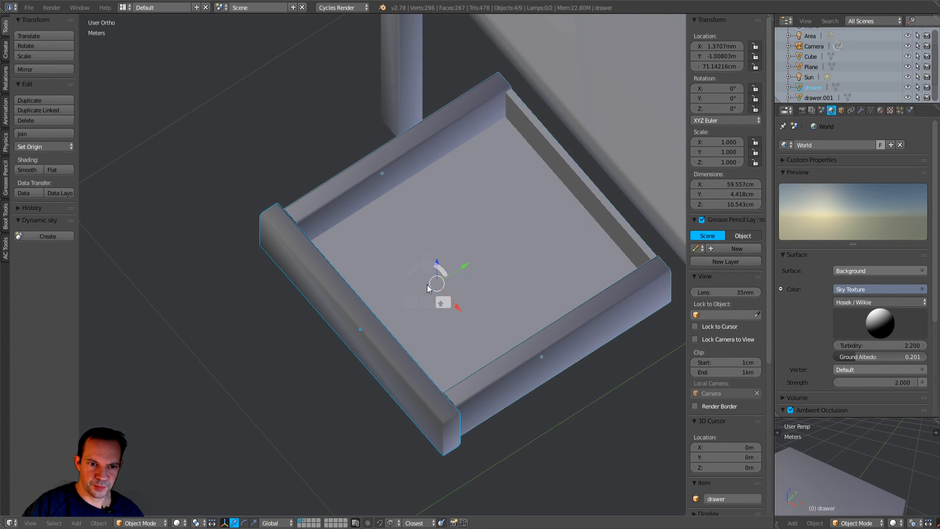
key(ctrl+j)
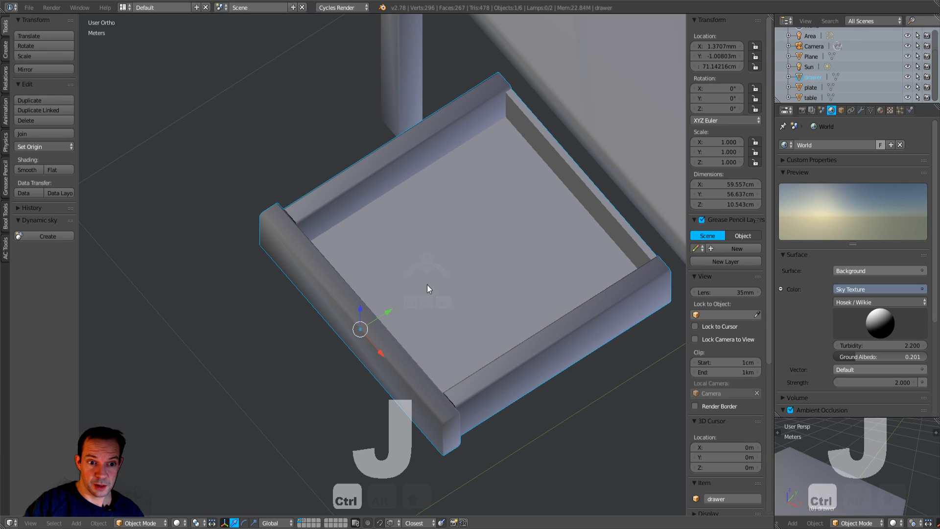
Step: Slide the joined drawer along the Y axis into the table's front opening, to about Y -36.2 cm
middle_drag(419, 226, 394, 294)
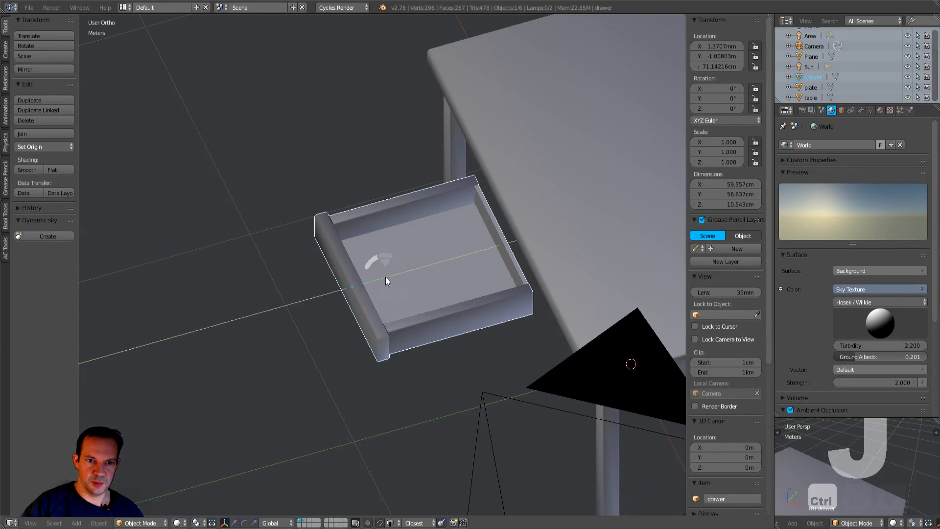
key(g)
key(y)
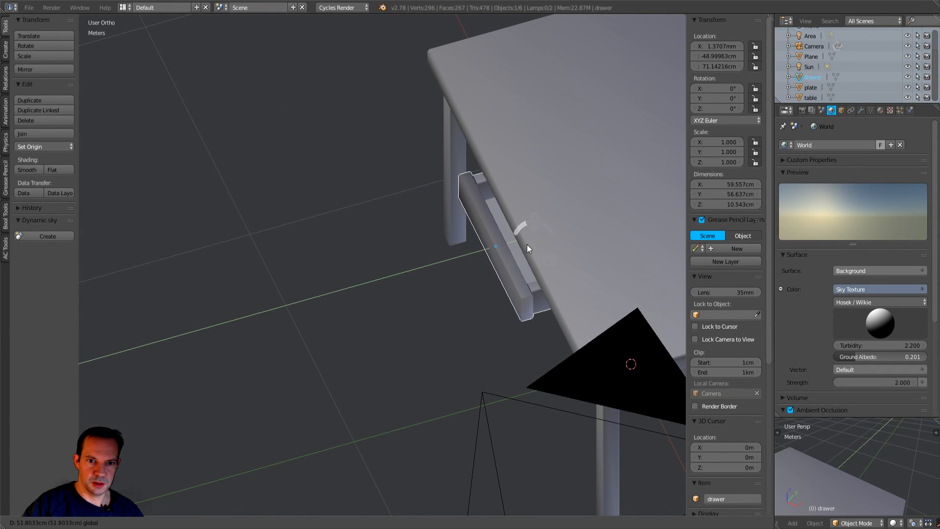
click(527, 244)
middle_drag(527, 243, 506, 100)
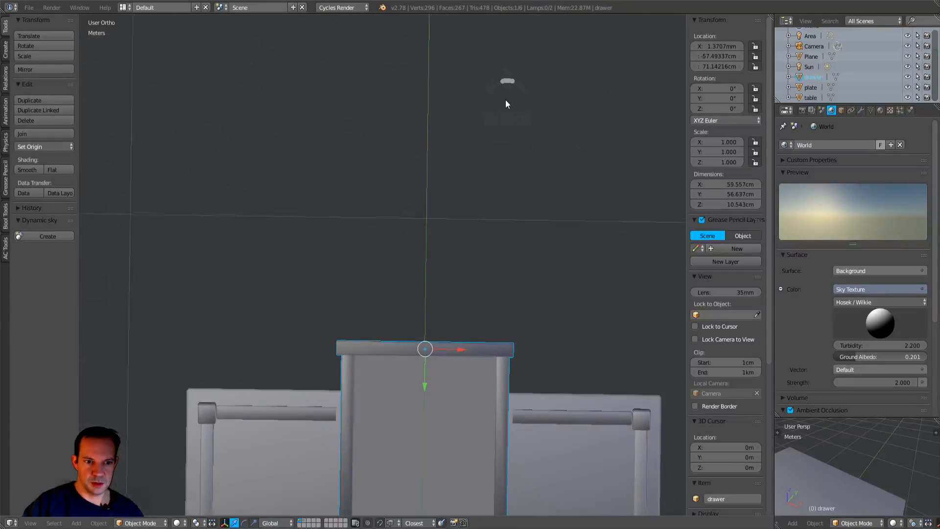
key(ctrl+KP_7)
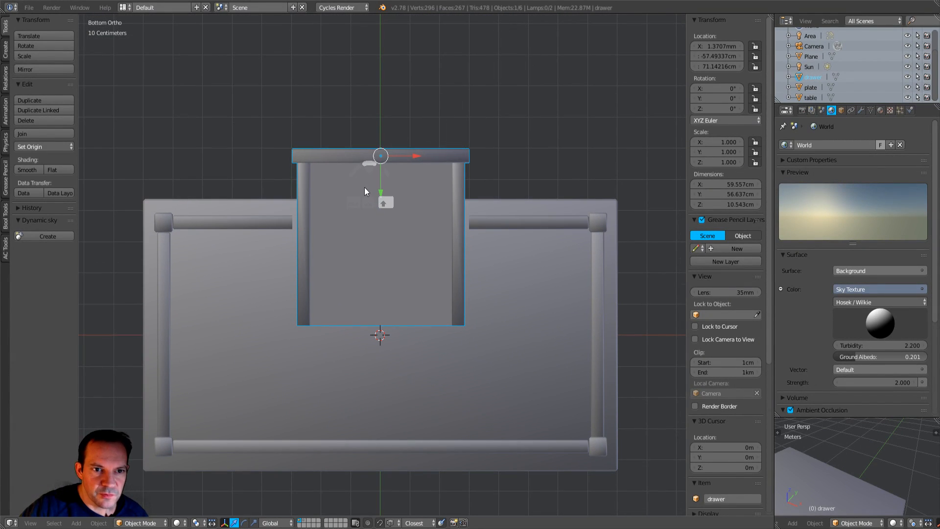
drag(374, 191, 376, 257)
scroll(451, 137, down, 3)
middle_drag(451, 137, 431, 256)
middle_drag(422, 222, 500, 227)
mouse_move(437, 257)
middle_down()
mouse_move(473, 262)
mouse_move(439, 262)
middle_up()
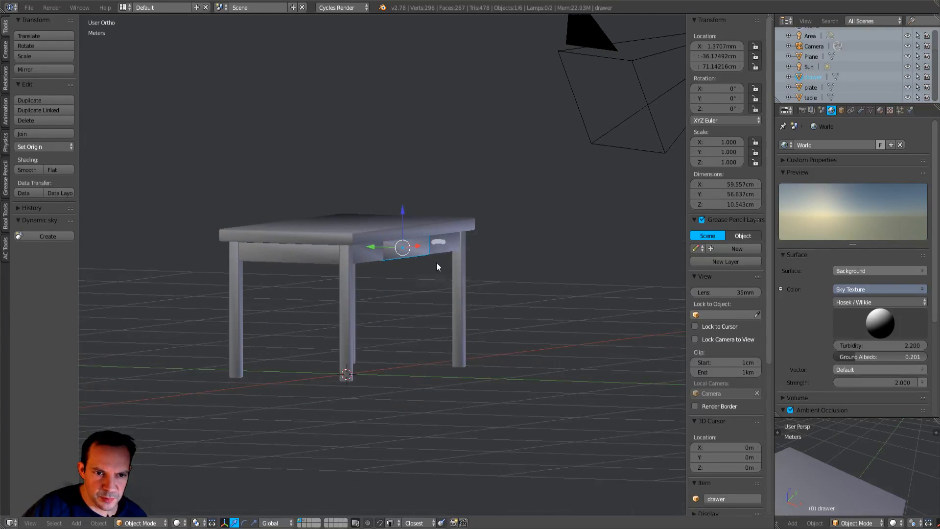
Step: Pull the drawer out of the table along the Y axis to about Y -1.52 m, clear of the front rails
drag(373, 245, 483, 268)
middle_drag(511, 225, 389, 236)
scroll(490, 239, up, 4)
click(262, 208)
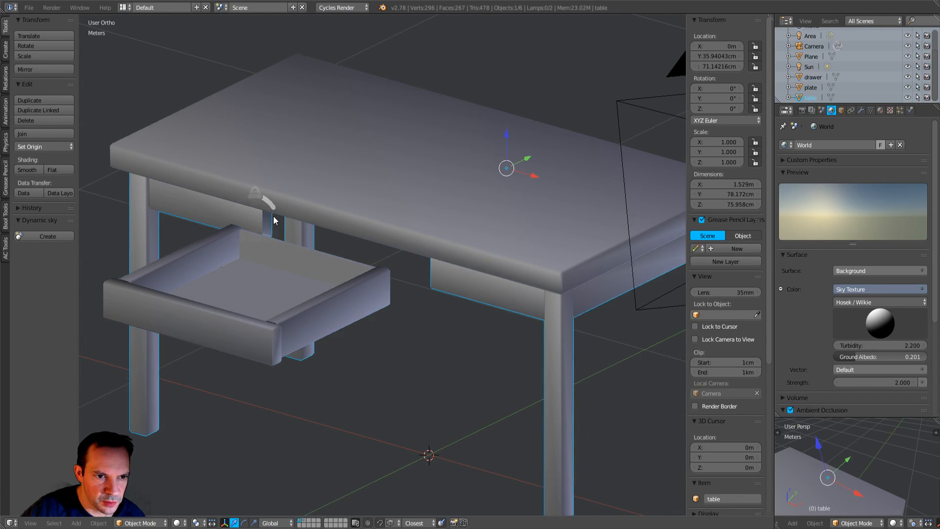
scroll(269, 211, up, 3)
scroll(236, 259, down, 4)
click(227, 320)
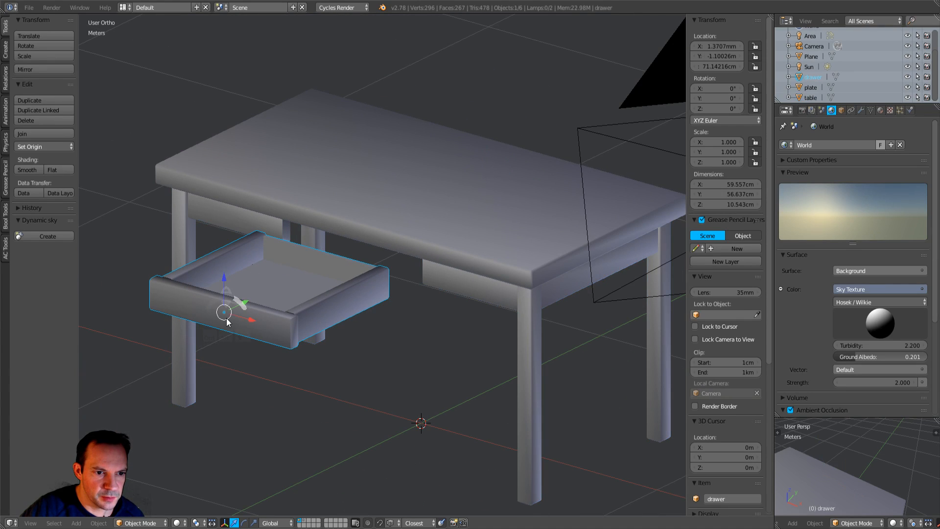
drag(242, 302, 168, 338)
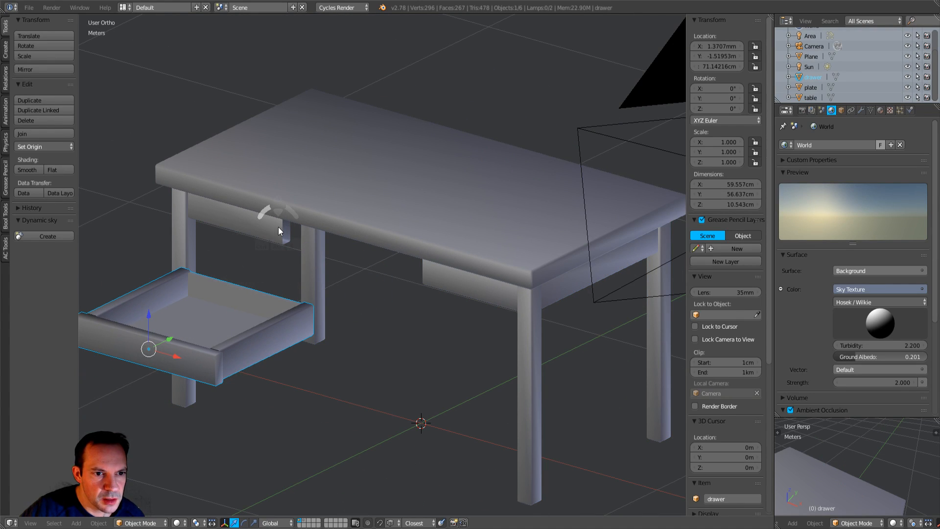
Step: On the table mesh, select the open edge loop at the left front rail's inner end and fill it with a face
right_click(278, 227)
middle_drag(278, 228, 286, 201)
key(Tab)
click(375, 207)
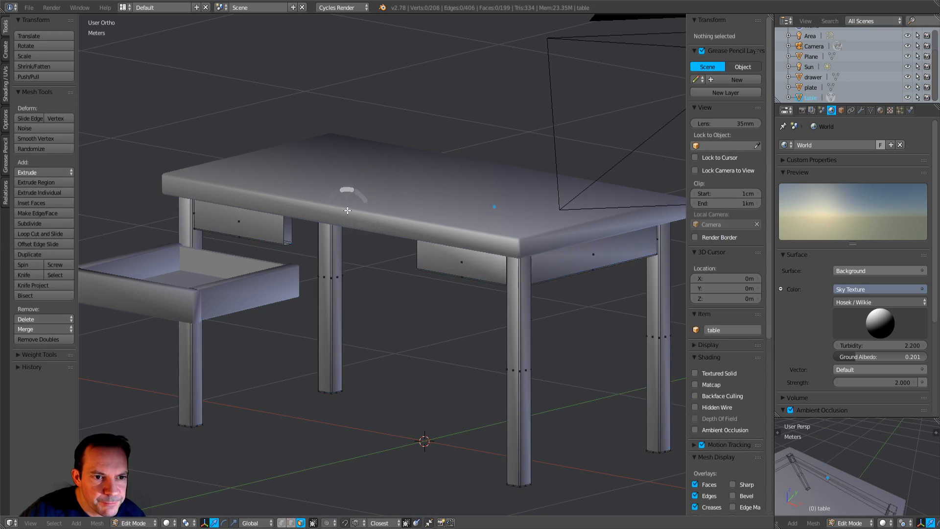
scroll(345, 210, up, 4)
click(291, 522)
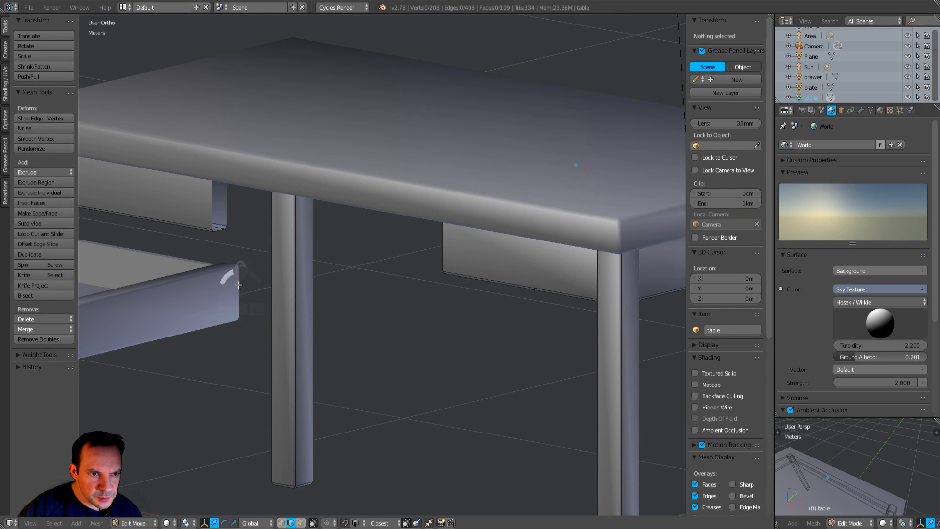
alt+right_click(212, 214)
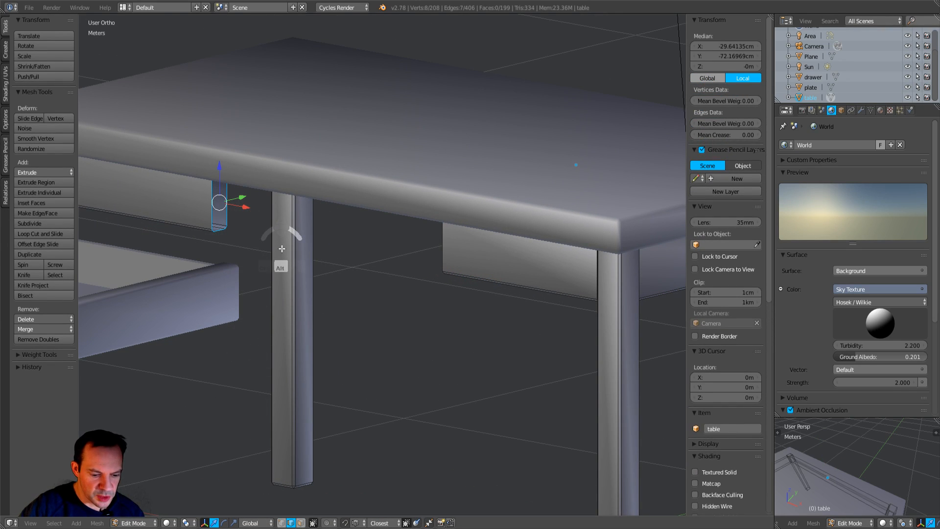
key(f)
Step: Fill the right front rail's open inner end with a face, then return to Object Mode
middle_drag(336, 248, 527, 211)
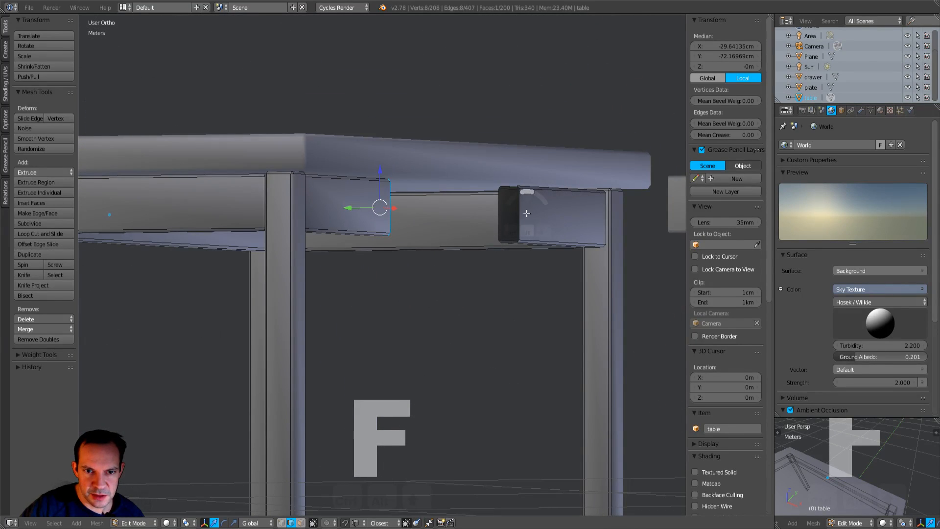
alt+right_click(519, 218)
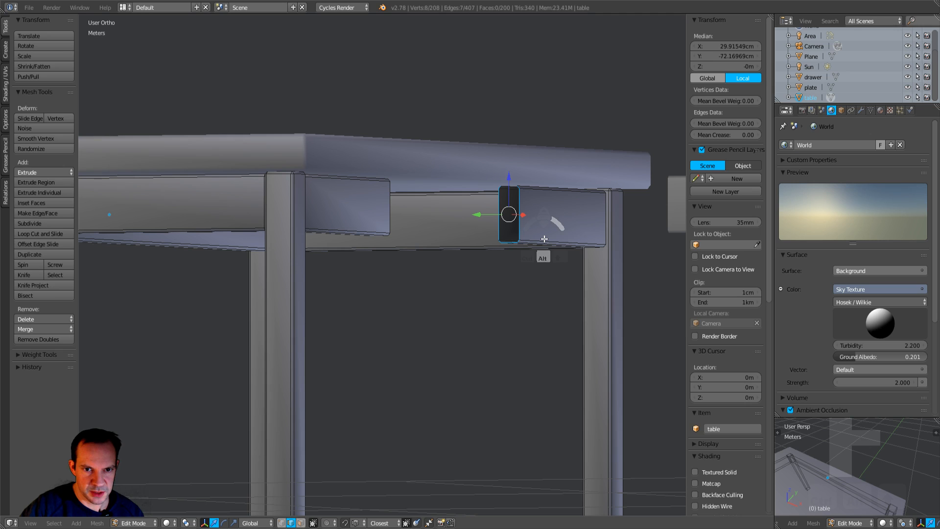
key(f)
scroll(545, 239, down, 3)
middle_drag(544, 239, 426, 265)
scroll(248, 373, down, 1)
key(Tab)
Step: In bottom view, slide the drawer along Y to about -36.5 cm so its front lines up with the rails, and save the file
click(169, 356)
right_click(223, 333)
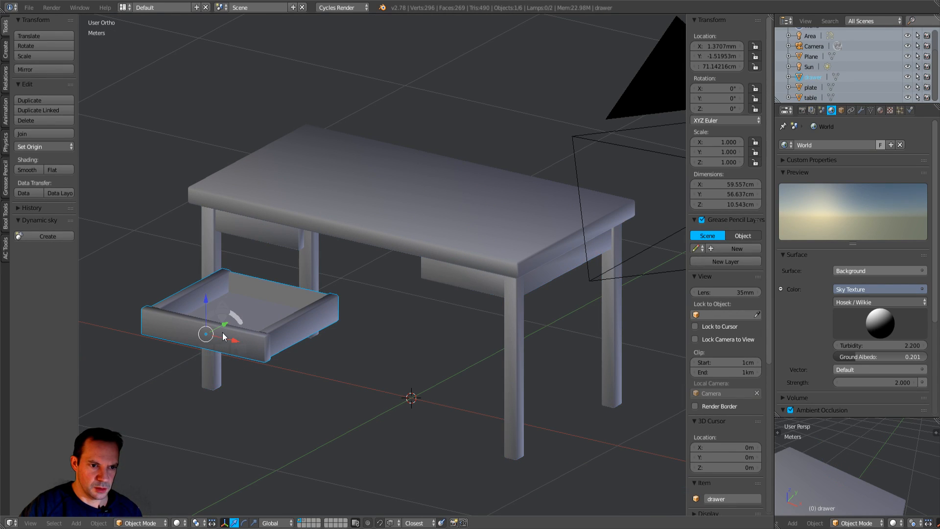
scroll(222, 332, down, 2)
key(ctrl+KP_7)
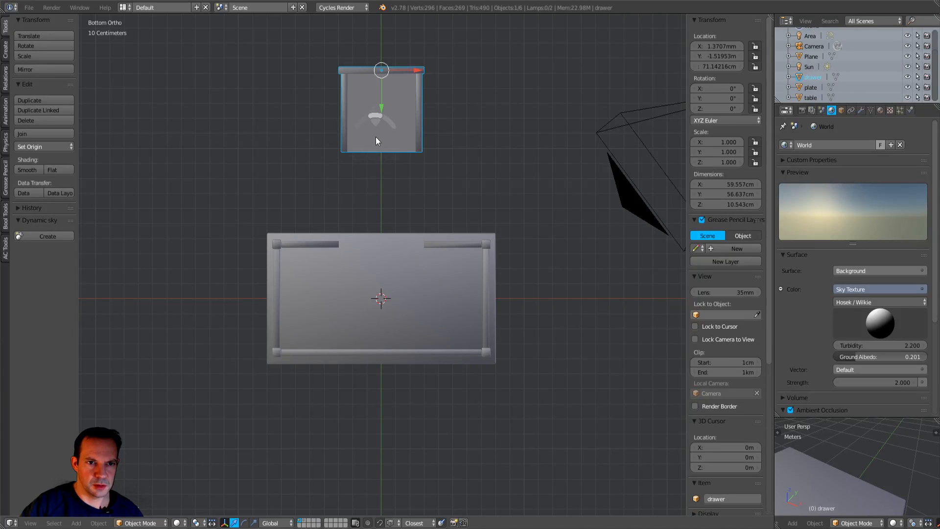
drag(377, 112, 376, 280)
scroll(420, 245, down, 3)
middle_drag(442, 226, 412, 389)
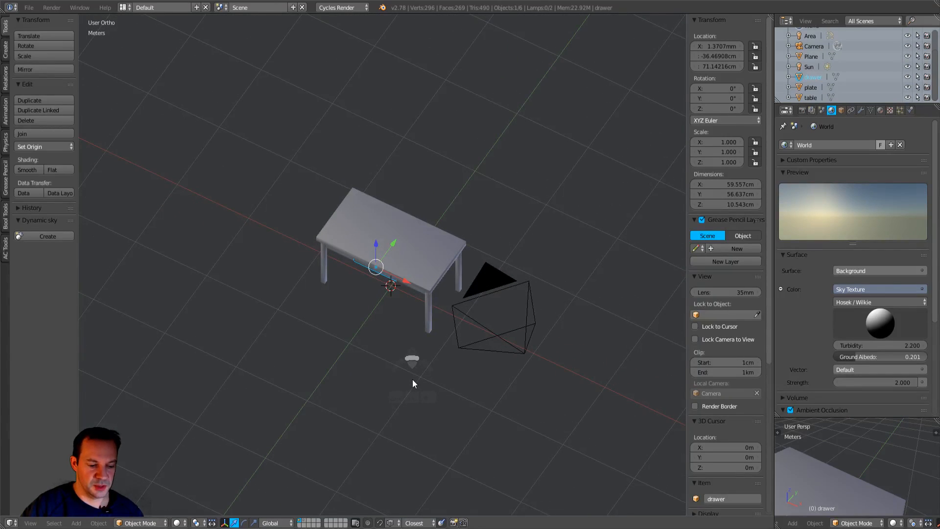
key(ctrl+s)
click(413, 380)
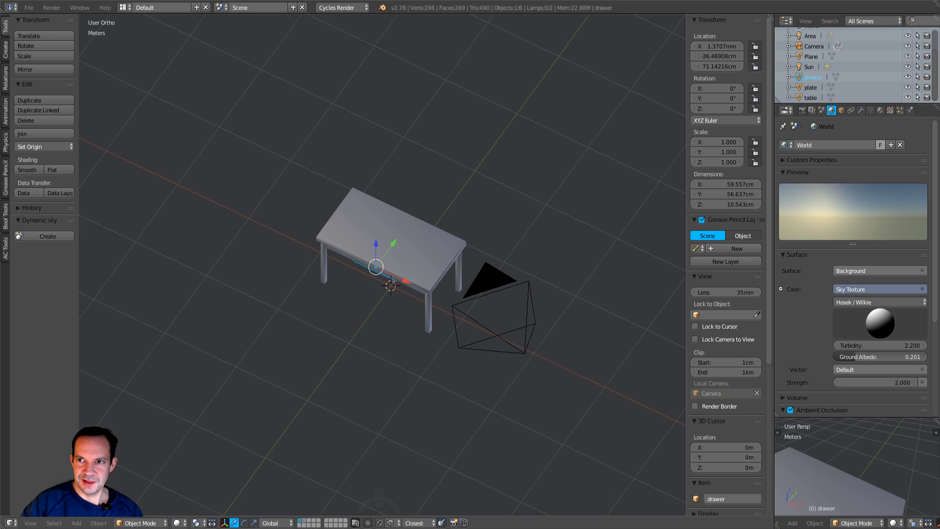
Step: Examine the closed drawer's fit in the table from the front, from an angled view above and from below
middle_drag(468, 320, 506, 254)
key(KP_1)
scroll(504, 270, up, 4)
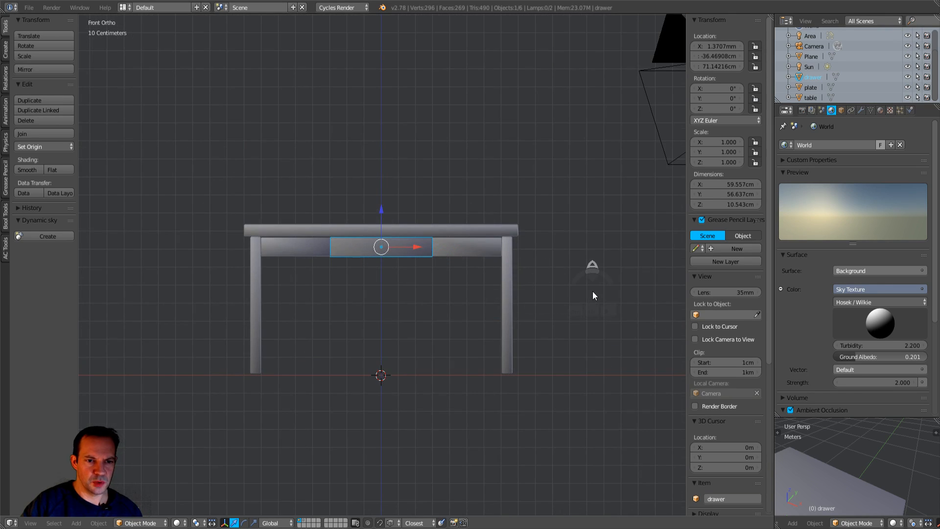
middle_drag(587, 290, 371, 321)
scroll(383, 307, up, 3)
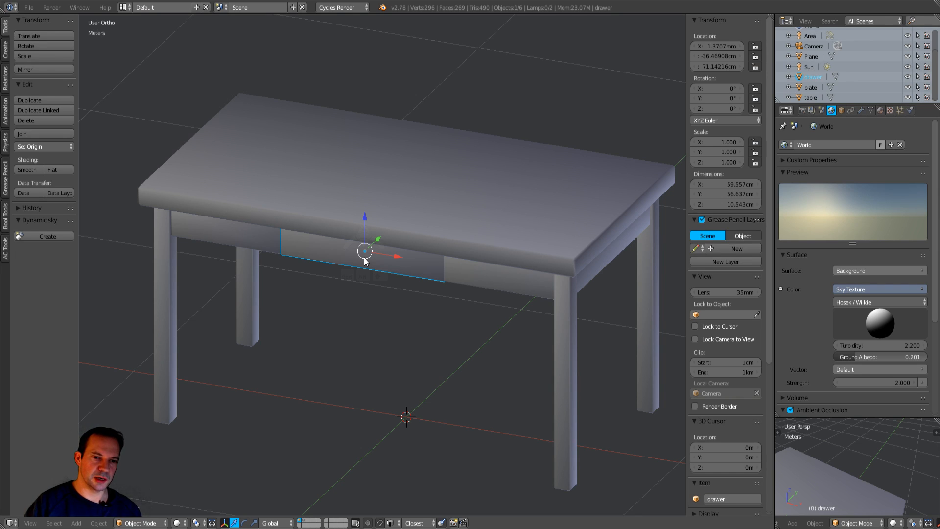
middle_drag(420, 298, 460, 149)
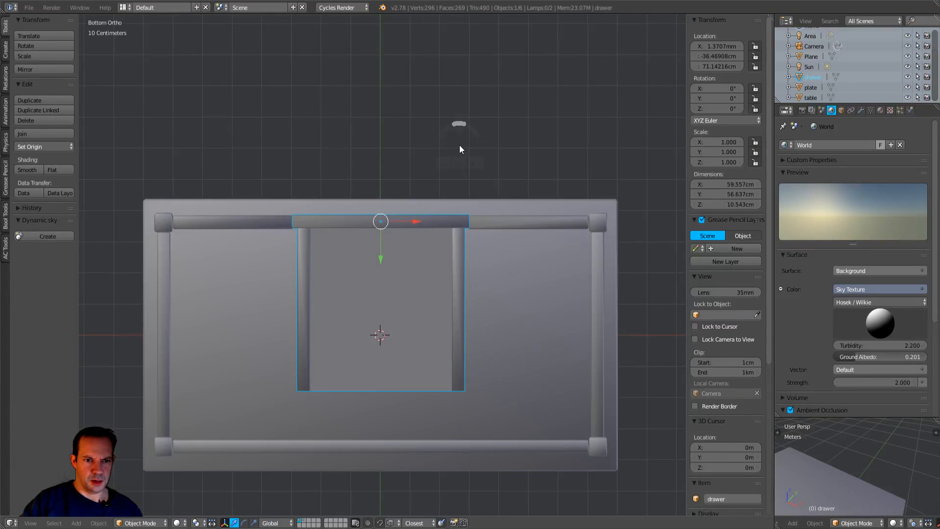
Step: Add a UV sphere mesh at the 3D cursor as the base for the drawer's knob
scroll(463, 215, down, 4)
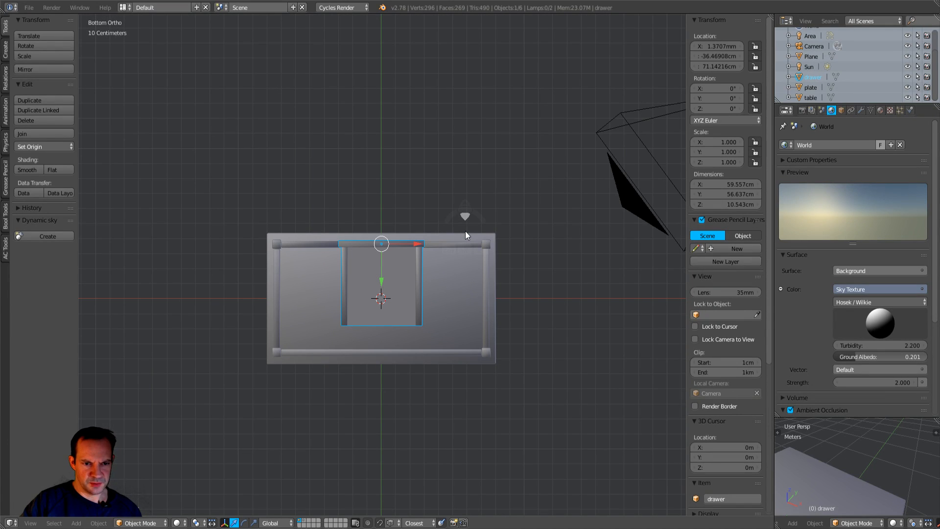
key(shift+a)
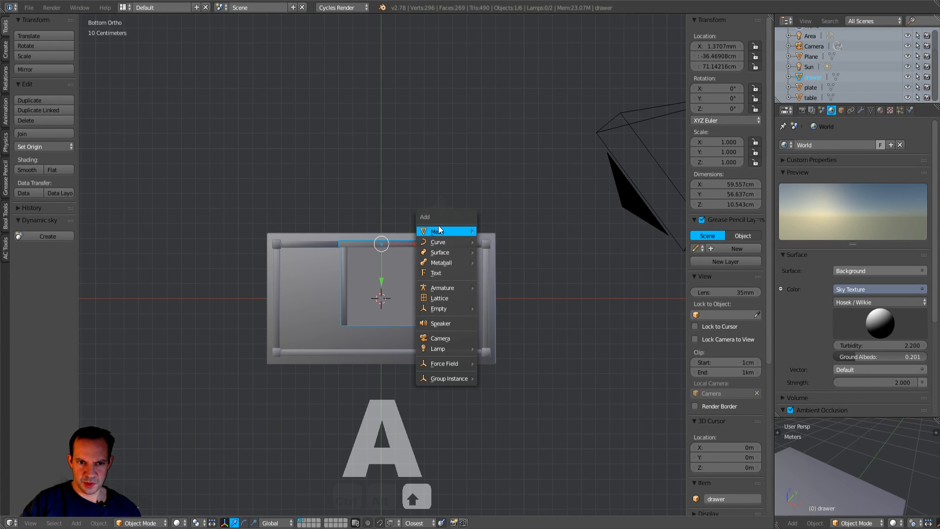
mouse_move(441, 230)
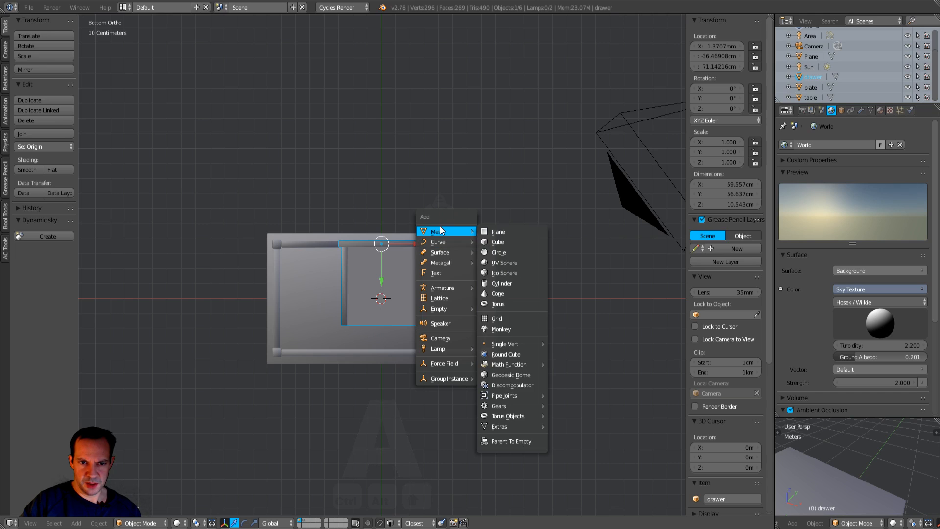
click(510, 264)
scroll(508, 279, down, 3)
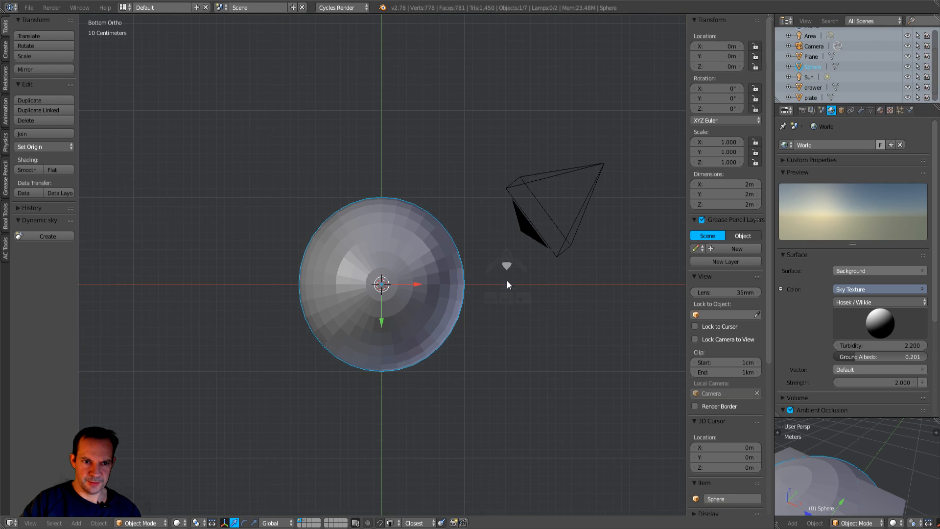
Step: In right side view, scale the sphere uniformly to about 0.394 and move it in front of the table to about Y -1.47 m
middle_drag(558, 314, 531, 311)
key(KP_3)
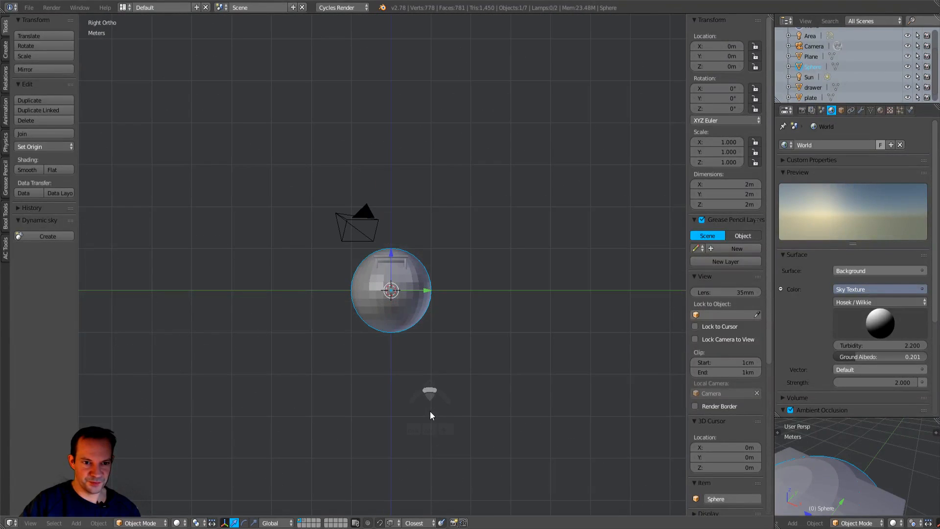
key(s)
click(426, 290)
drag(427, 290, 368, 291)
Step: Rotate the sphere 90° about the X axis so its poles point along the drawer's sliding direction
key(r)
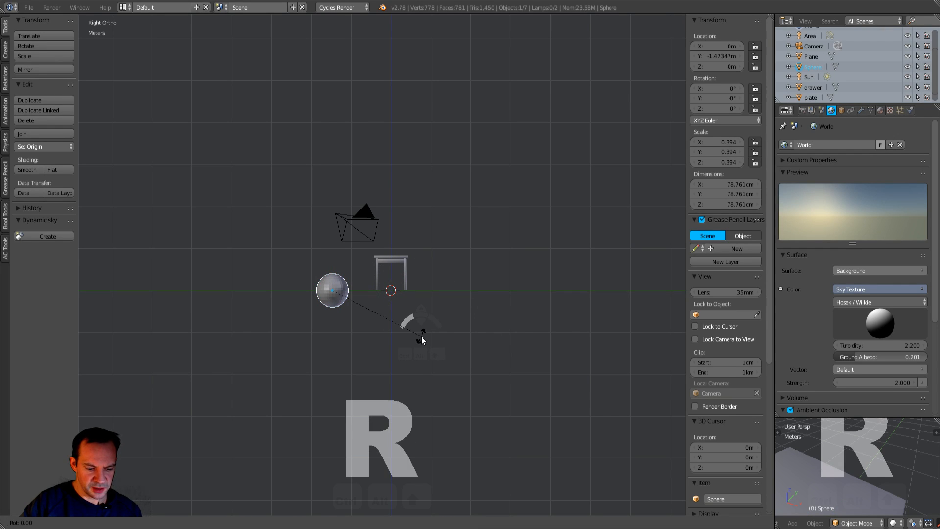
key(y)
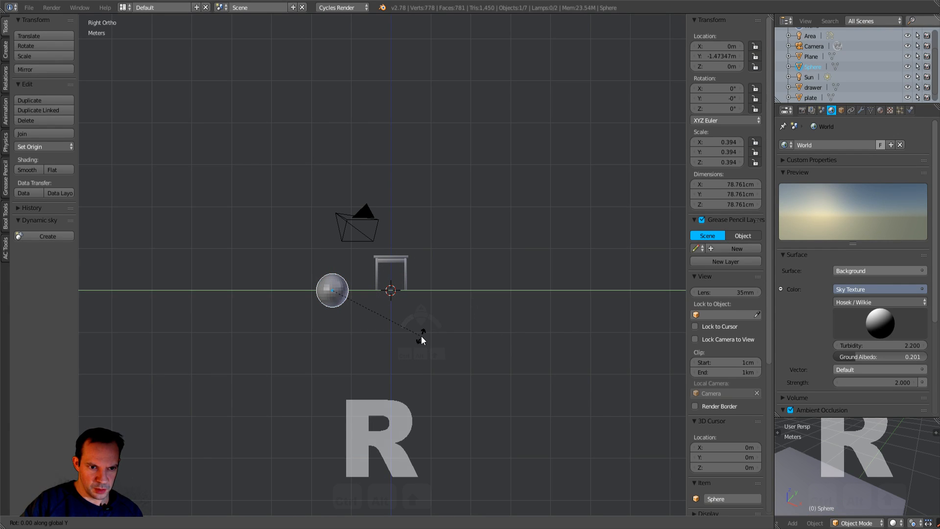
text(90)
key(Return)
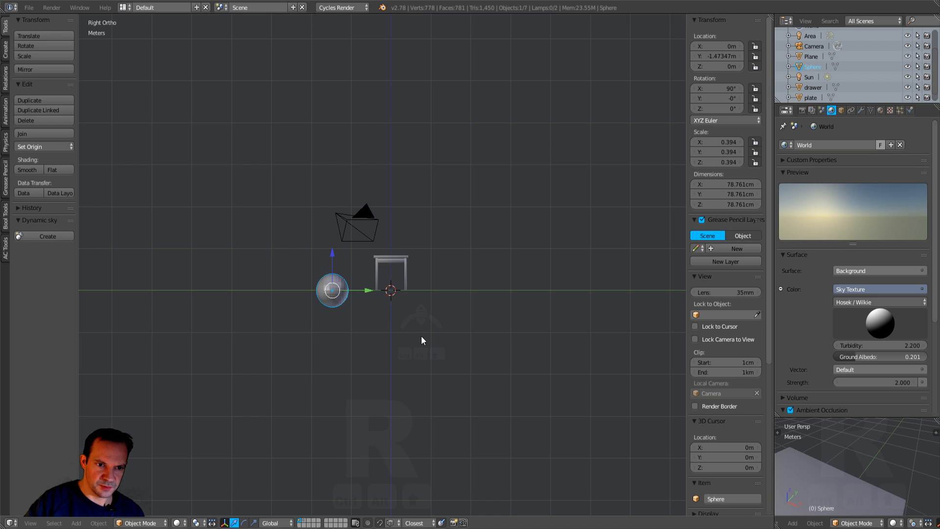
scroll(421, 336, up, 6)
shift+middle_drag(384, 322, 564, 283)
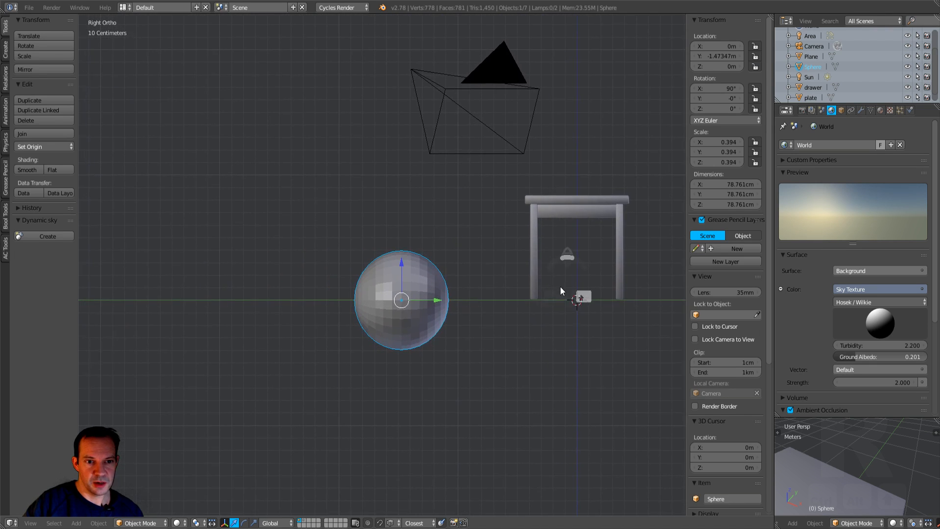
Step: Raise the sphere to about Z 59.6 cm, move it to about Y -1.03 m, and scale it down to about 0.069
drag(398, 263, 409, 190)
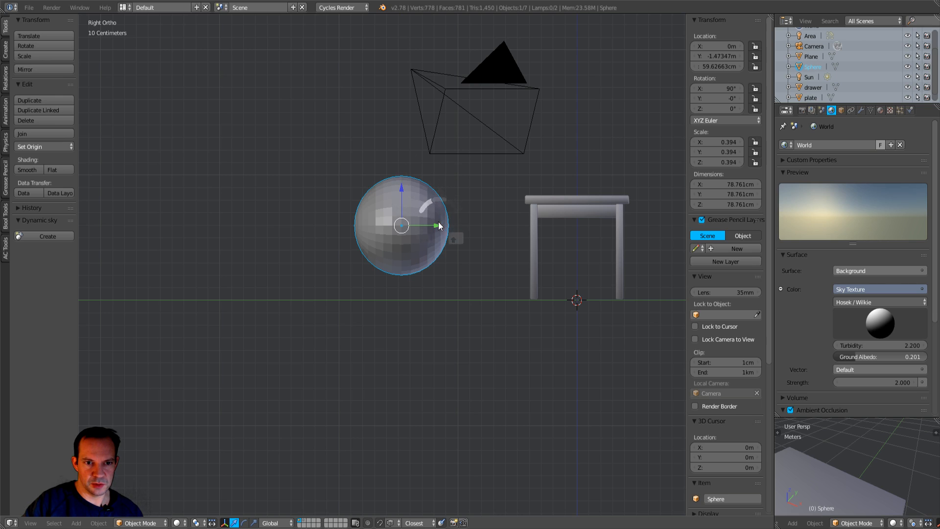
drag(435, 226, 495, 226)
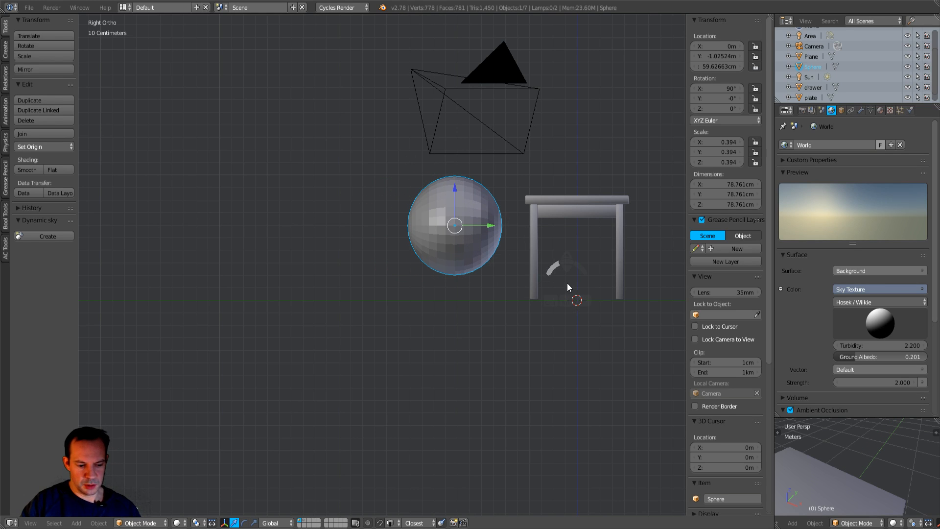
key(s)
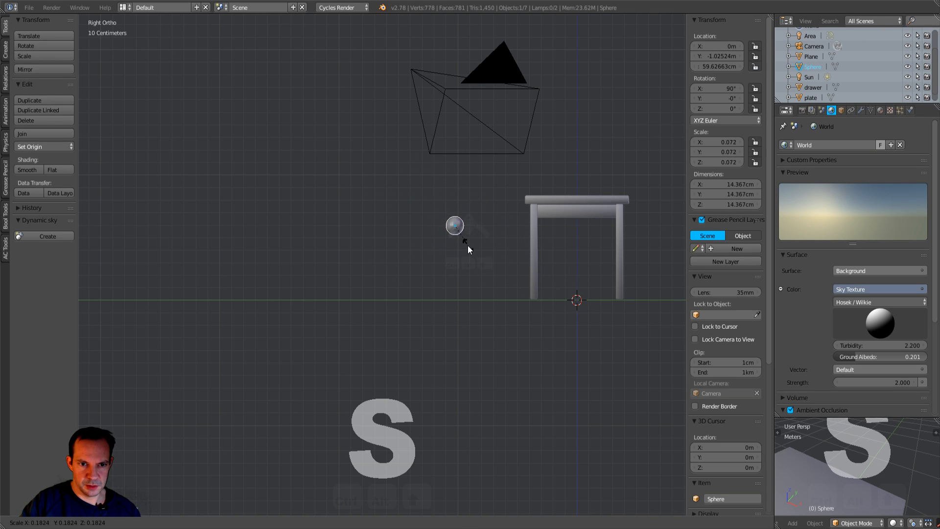
click(469, 246)
Step: In front view, raise the sphere to the drawer's height at about Z 71.2 cm and scale it to about 0.024
key(KP_1)
scroll(530, 296, up, 5)
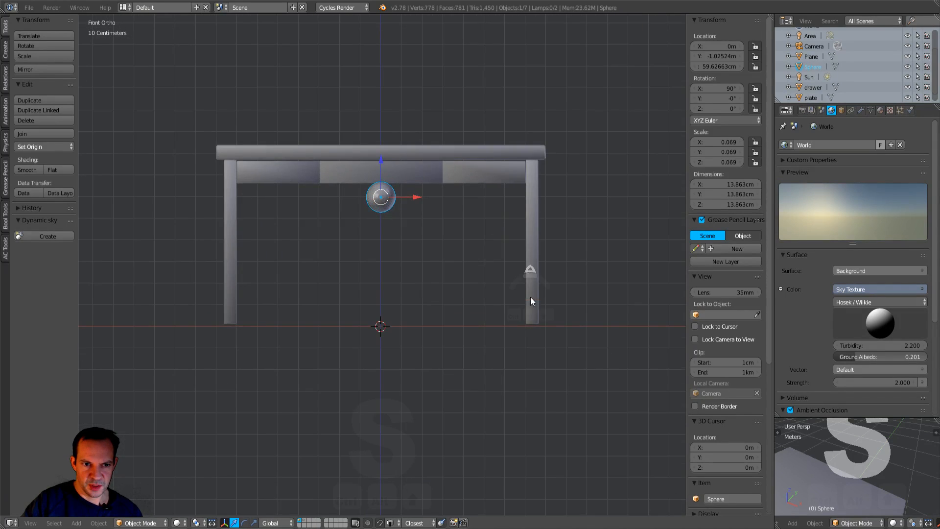
drag(380, 132, 381, 92)
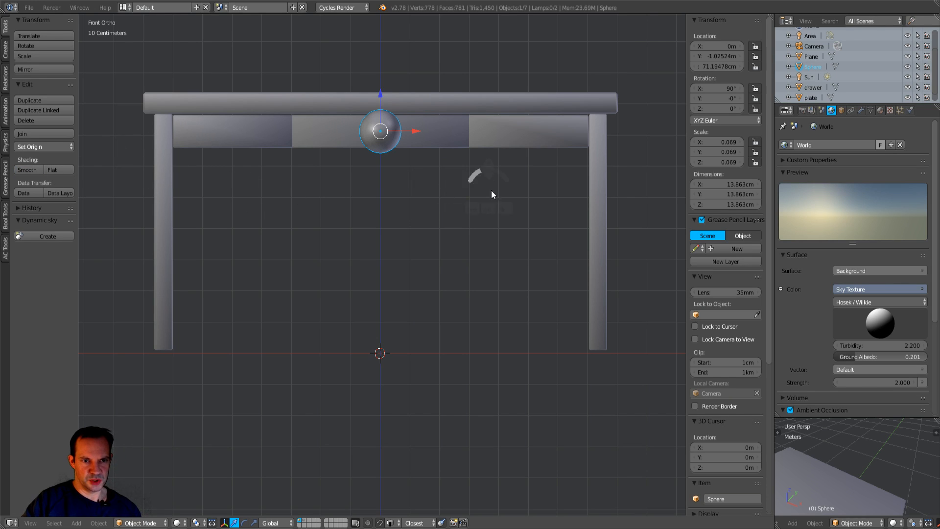
key(s)
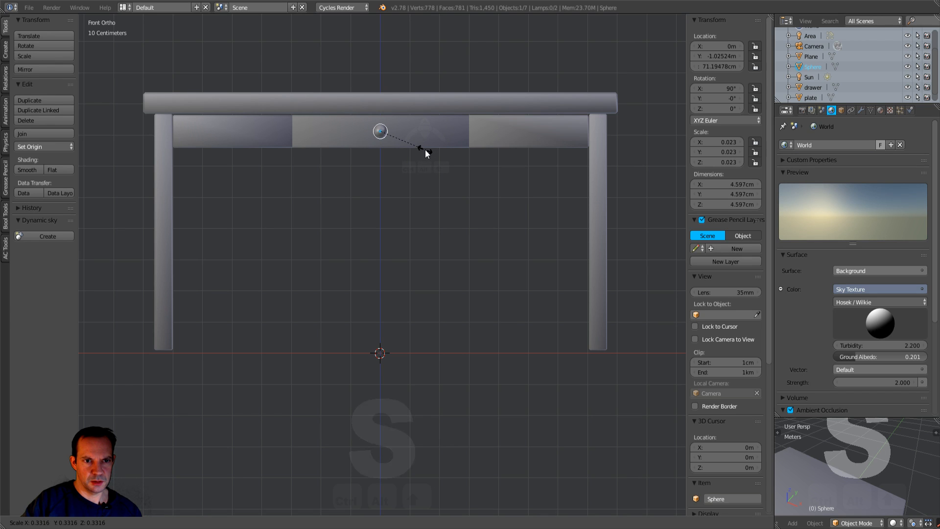
click(428, 151)
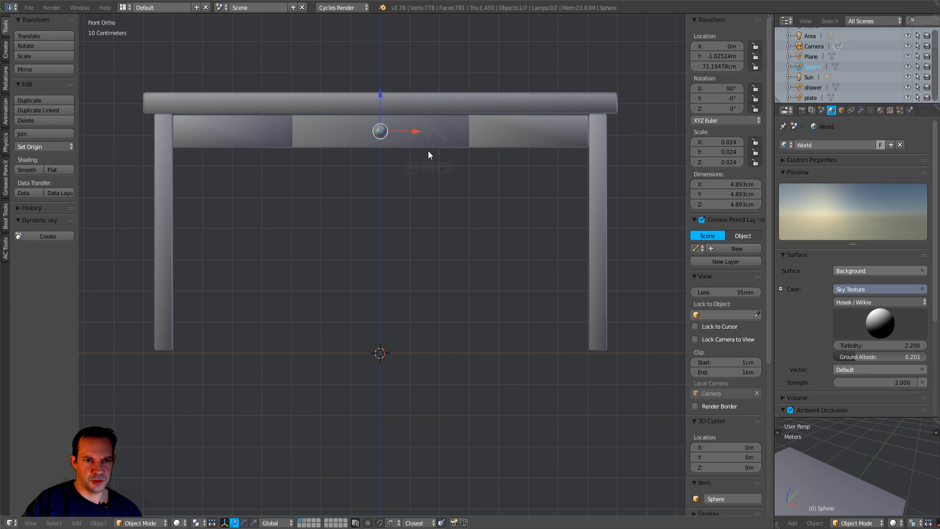
Step: In right side view, move the small sphere along Y to about -51.3 cm, just in front of the table
middle_drag(465, 168, 383, 173)
key(KP_3)
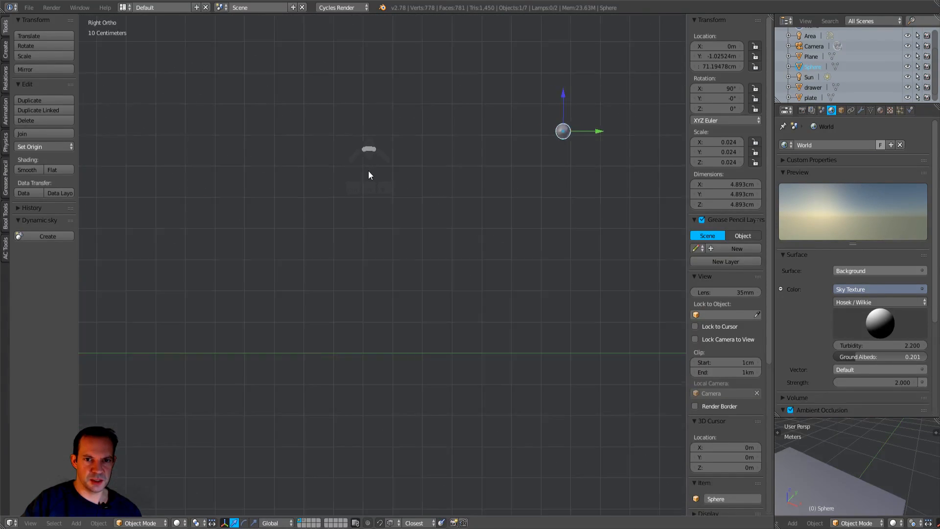
shift+middle_drag(570, 207, 469, 246)
drag(447, 227, 628, 227)
scroll(462, 290, up, 3)
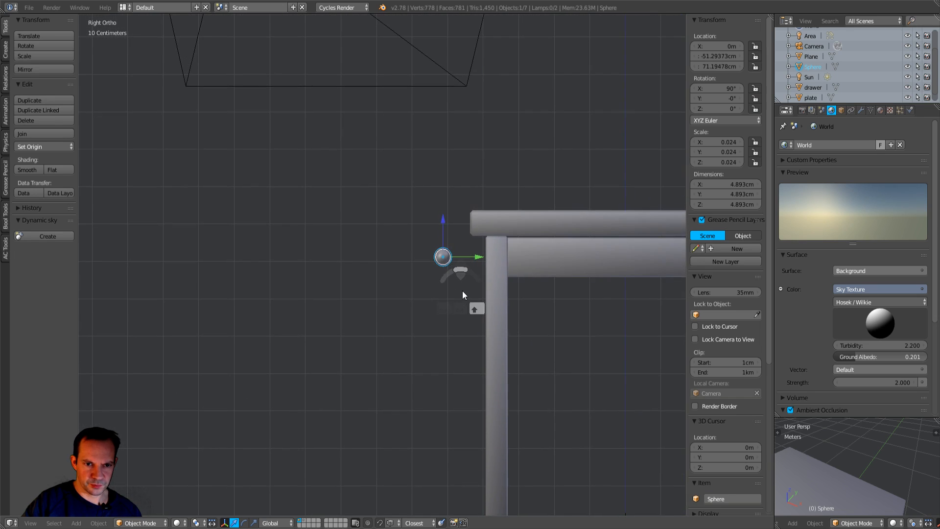
Step: Edit the sphere's mesh with nothing selected, switch to face selection, and box-select the visible faces of the half facing the table
key(Tab)
click(480, 297)
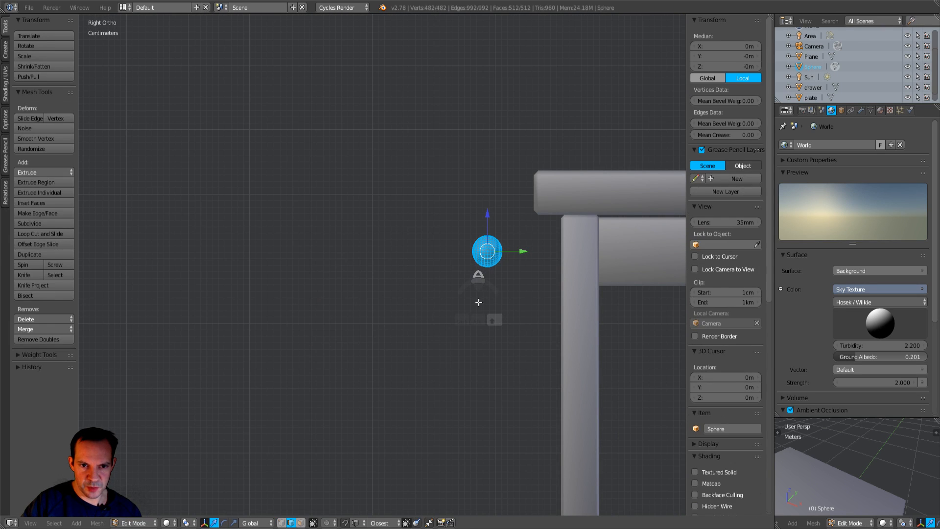
scroll(478, 273, up, 4)
shift+middle_drag(498, 291, 341, 284)
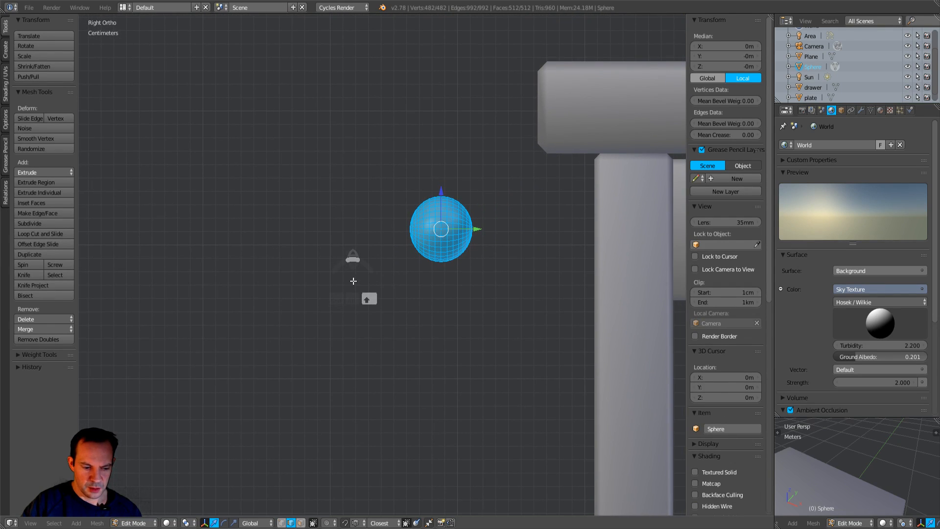
key(a)
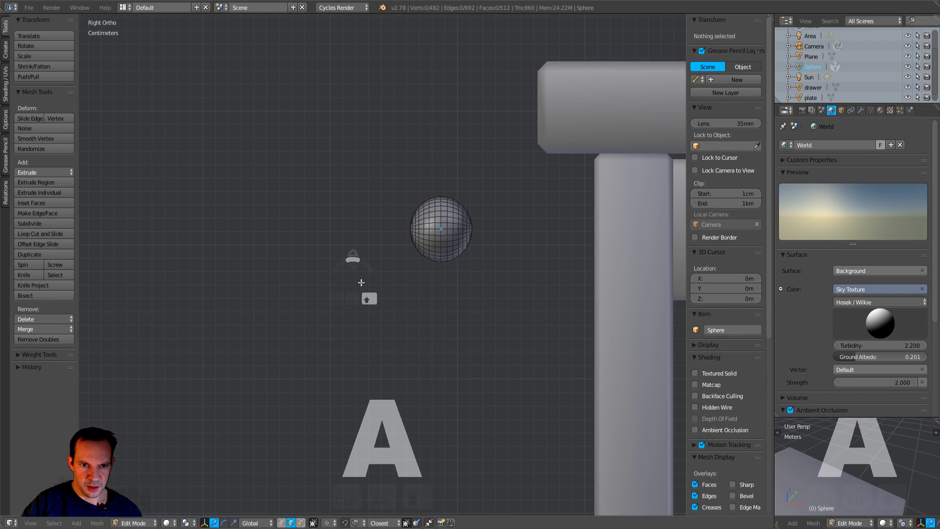
click(301, 523)
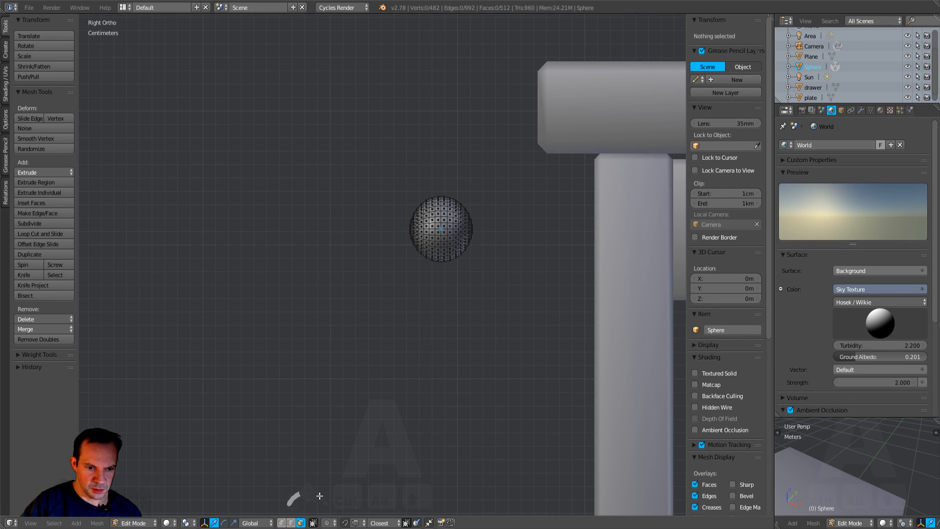
key(b)
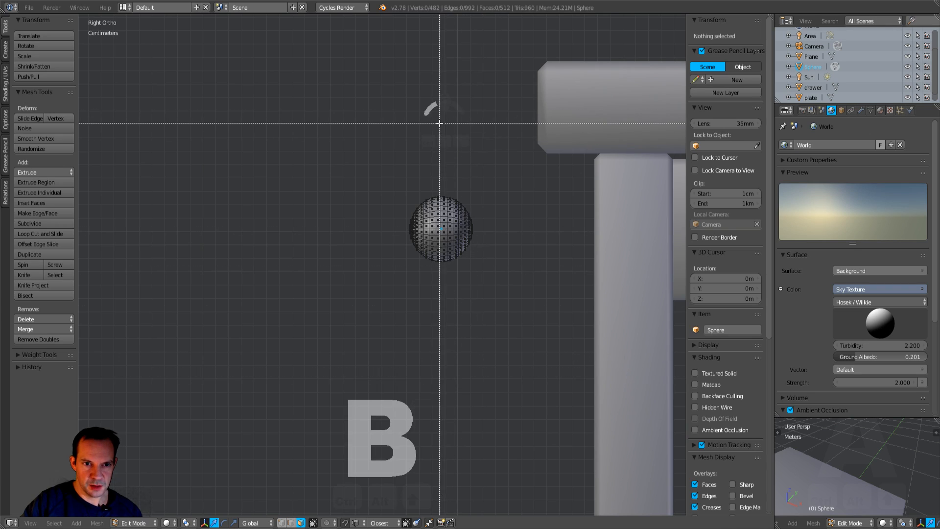
drag(443, 128, 496, 371)
middle_drag(515, 322, 512, 348)
key(KP_3)
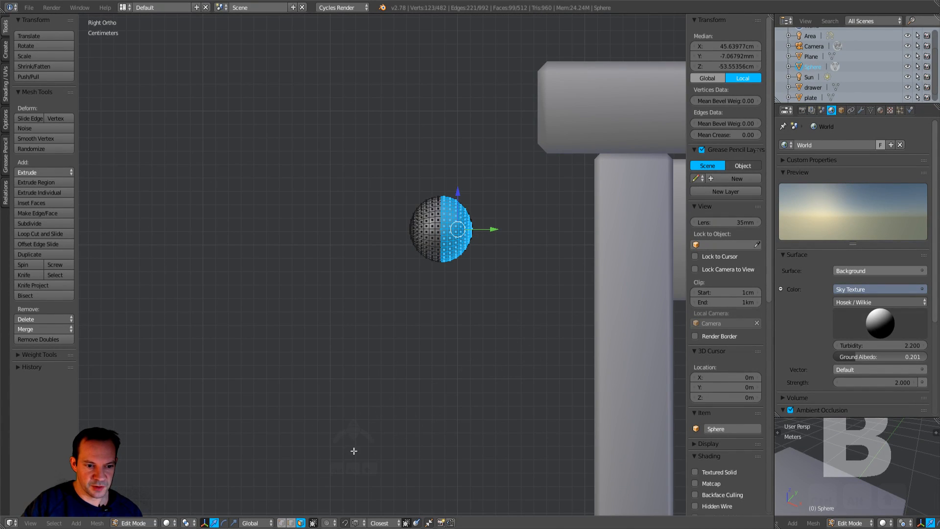
Step: Allow selection of hidden faces, box-select the whole half of the sphere facing the table, and delete its faces
click(313, 523)
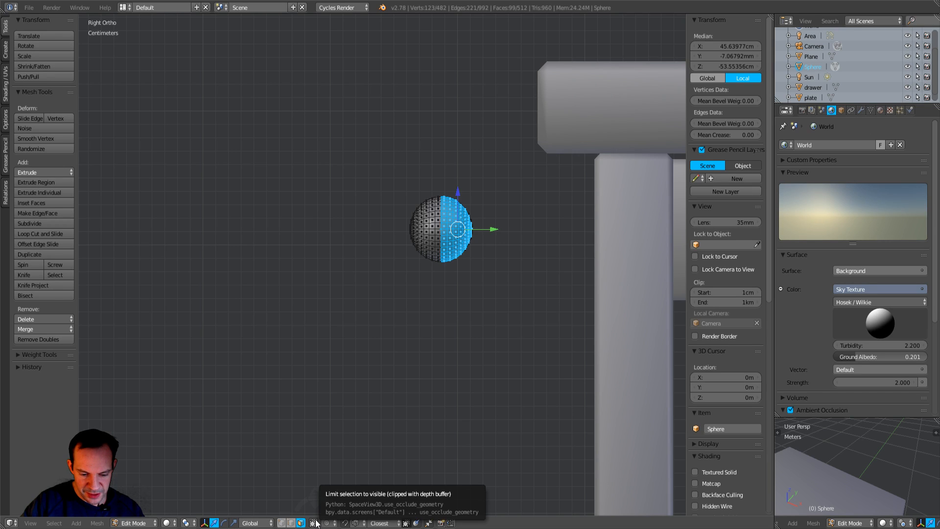
key(b)
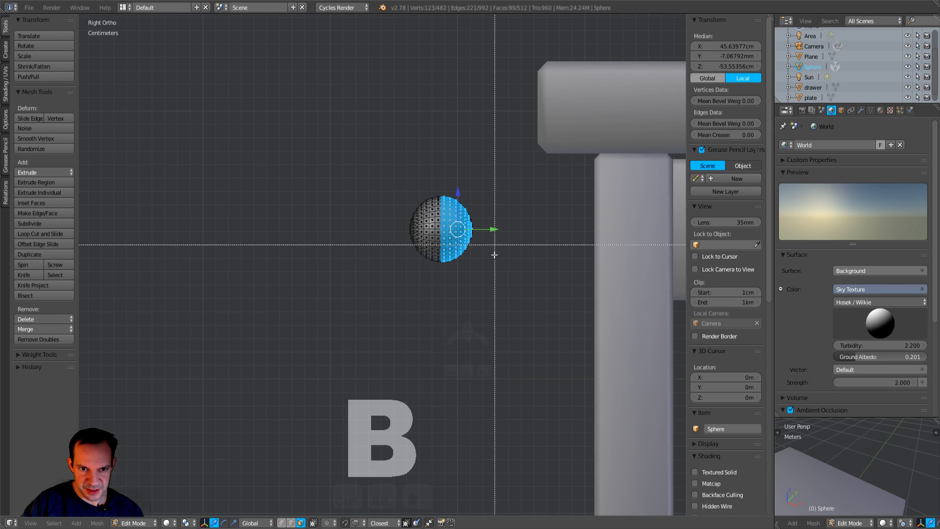
drag(443, 171, 499, 326)
middle_drag(510, 277, 512, 339)
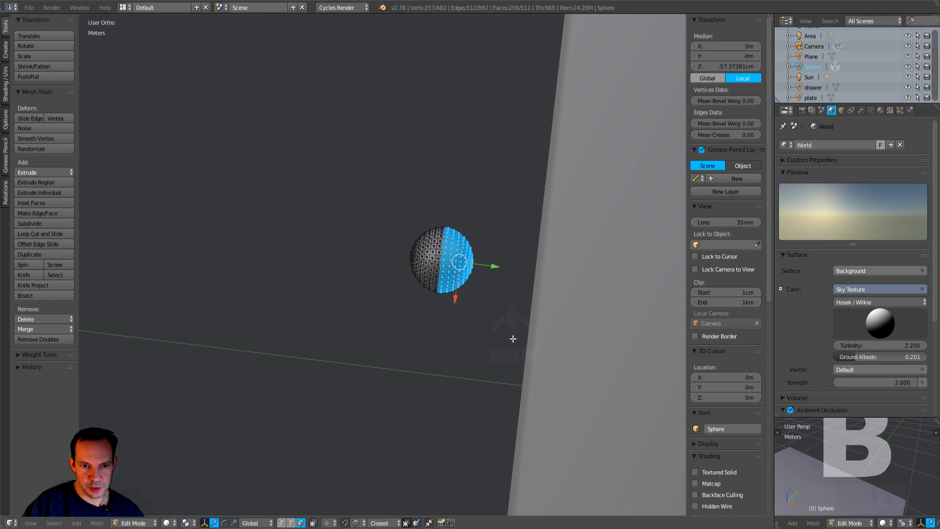
key(x)
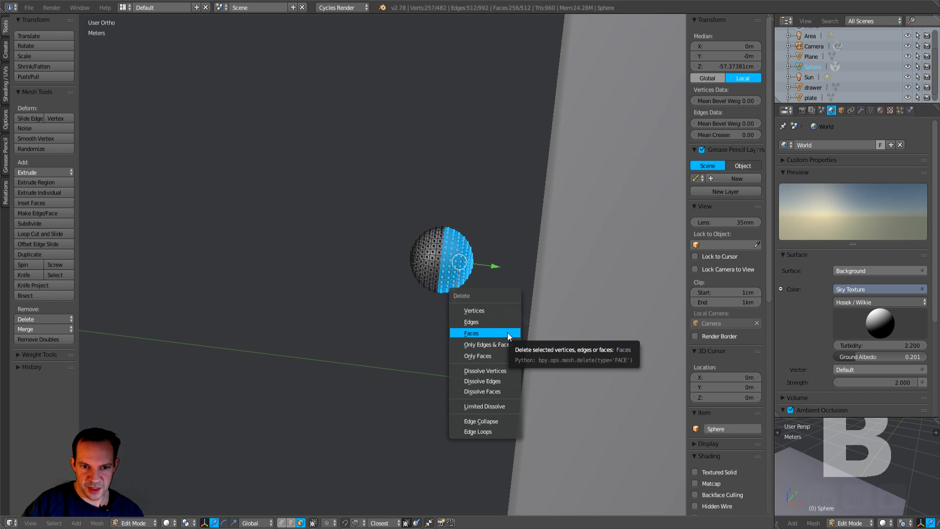
click(507, 333)
scroll(475, 355, down, 3)
middle_drag(475, 355, 489, 254)
scroll(459, 277, up, 3)
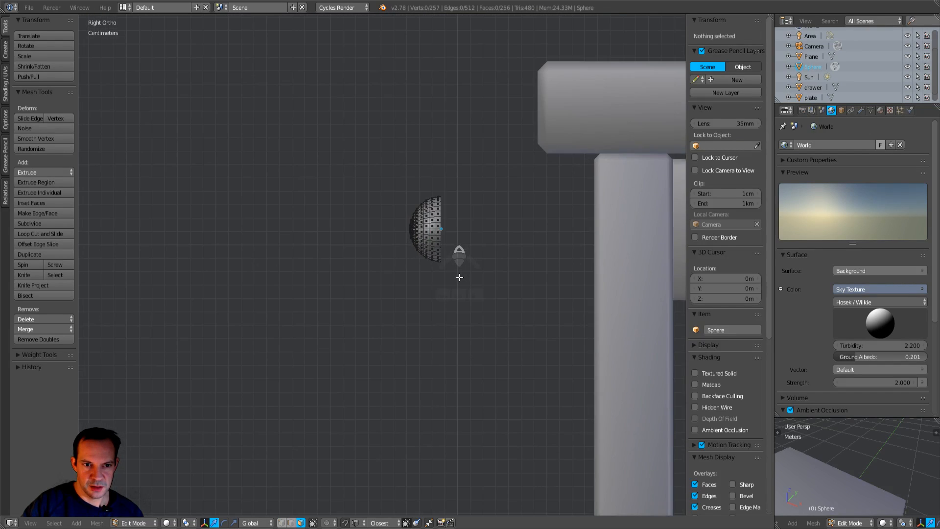
Step: Select the entire half-sphere and scale it along global Y to a depth of about 1.72 cm
scroll(459, 277, up, 1)
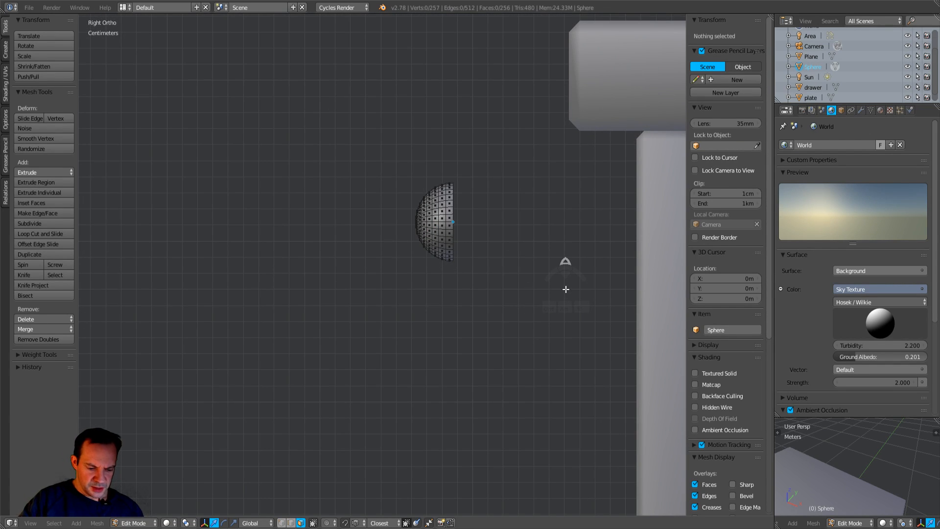
key(b)
drag(391, 163, 523, 325)
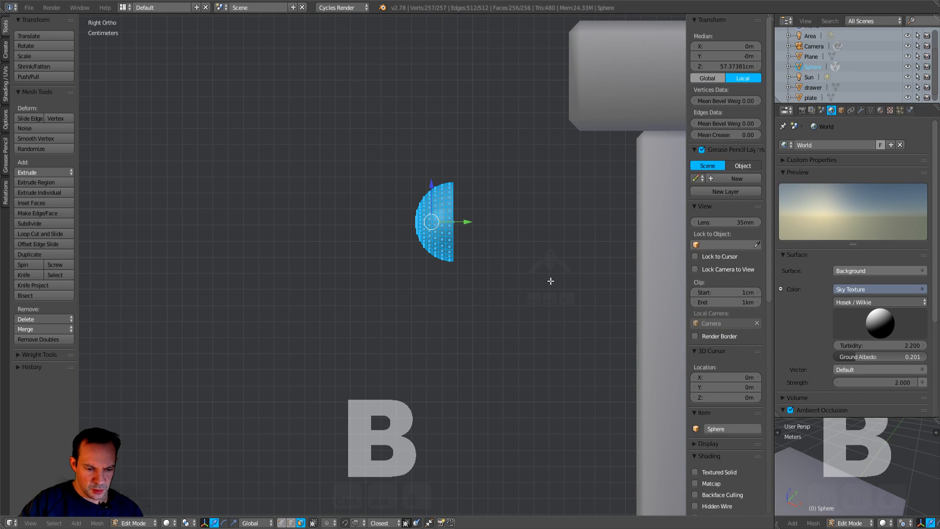
key(s)
key(y)
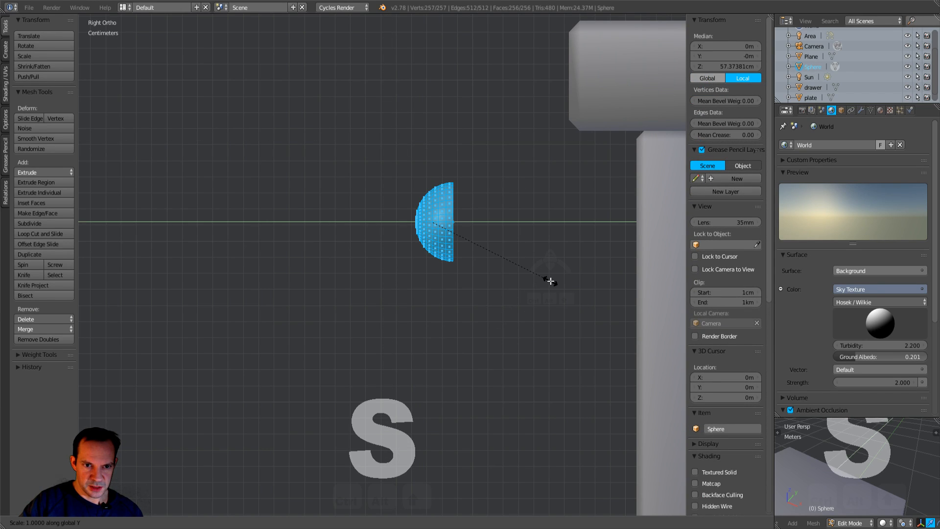
click(517, 257)
Step: Switch the mesh to edge selection, return to Object Mode, and apply the knob's scale
key(KP_1)
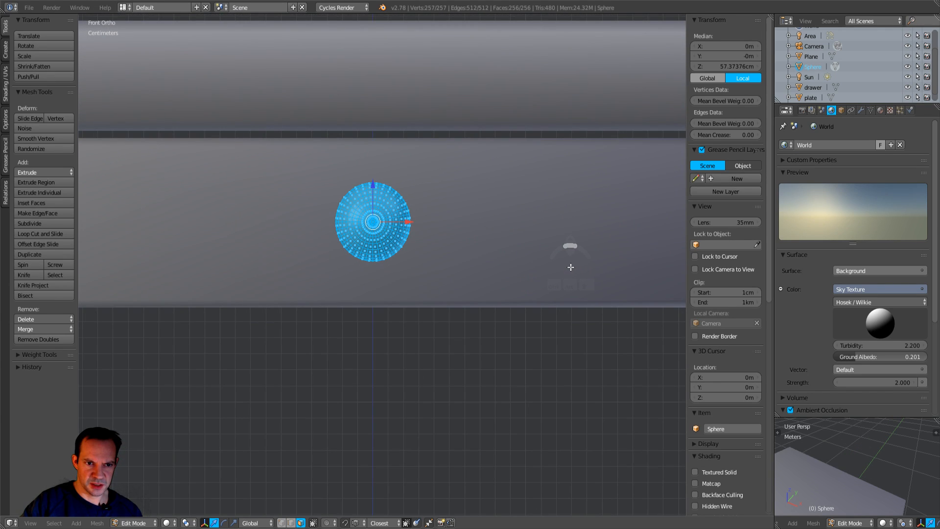
scroll(570, 267, up, 3)
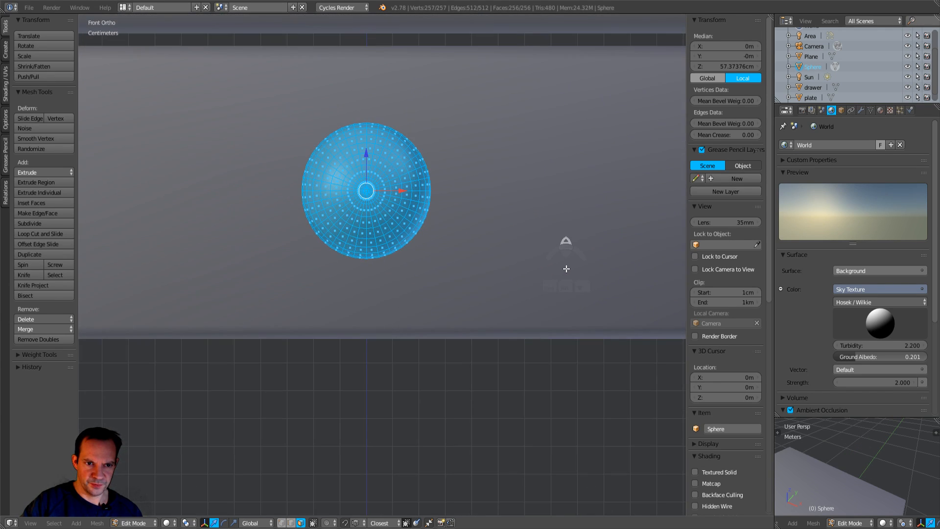
click(291, 522)
scroll(430, 245, up, 2)
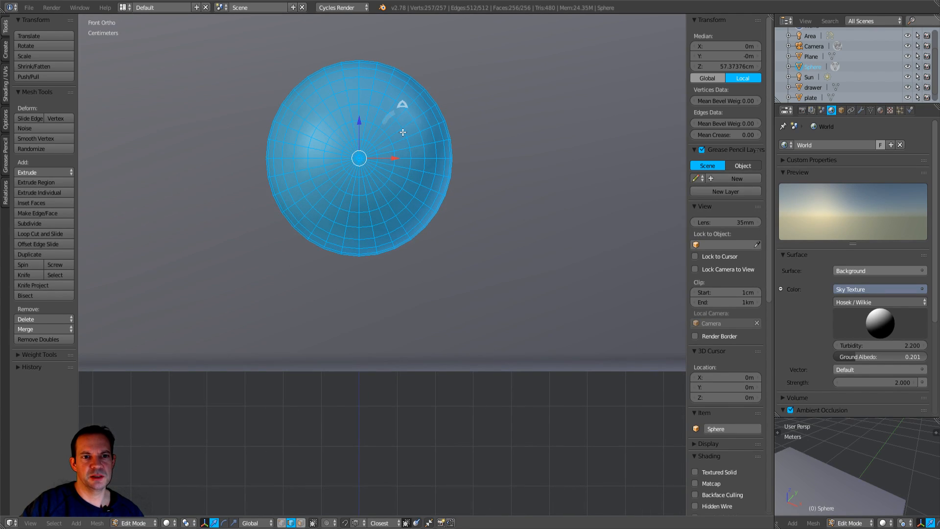
key(Tab)
click(370, 199)
key(ctrl+a)
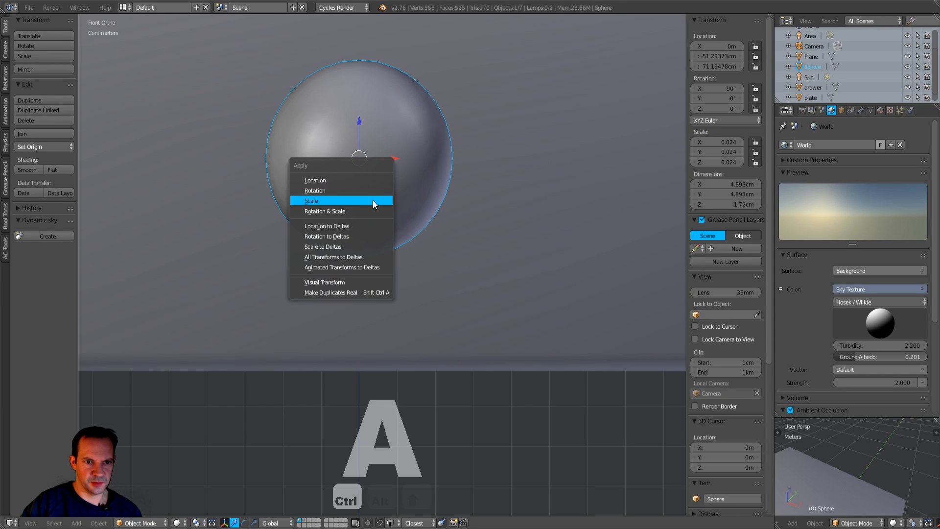
click(373, 200)
Step: Back in Edit Mode, add a loop cut just outside the middle ring on the knob's front face
key(Tab)
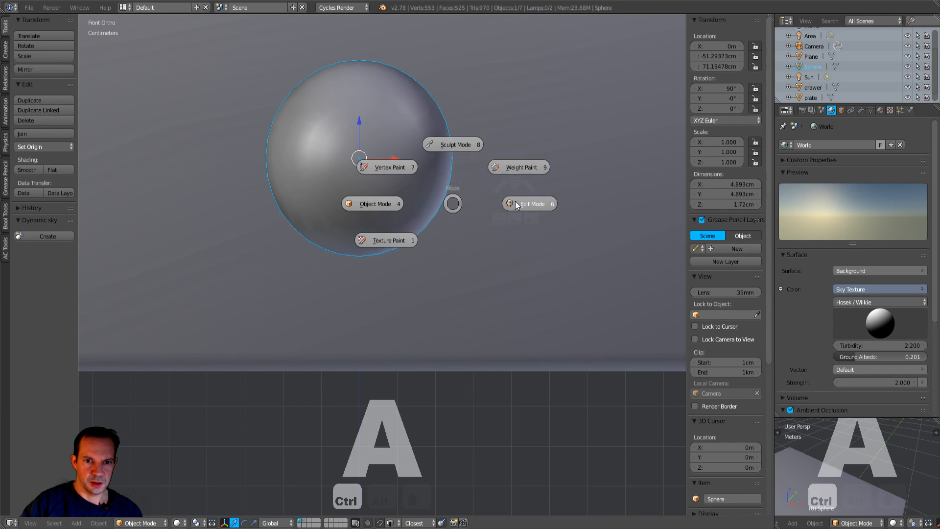
click(515, 201)
scroll(447, 162, up, 3)
scroll(449, 129, down, 2)
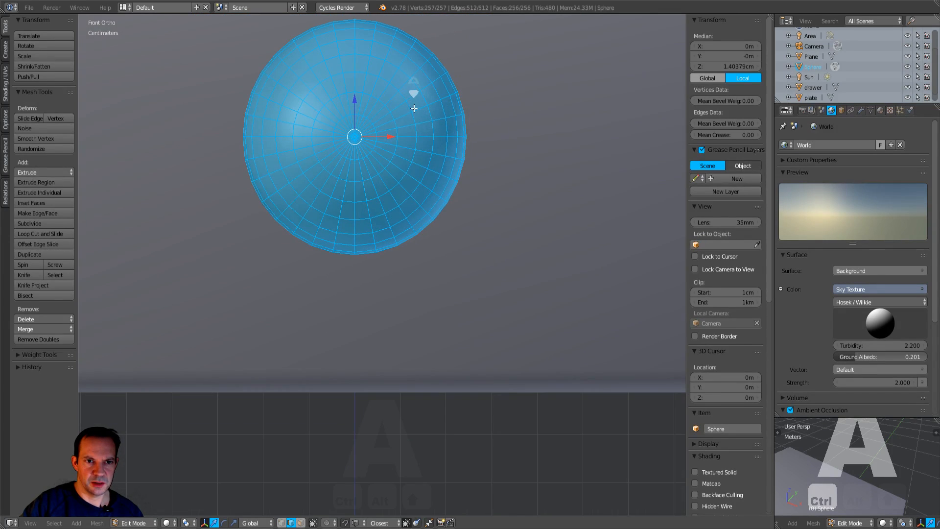
alt+click(452, 123)
key(ctrl+r)
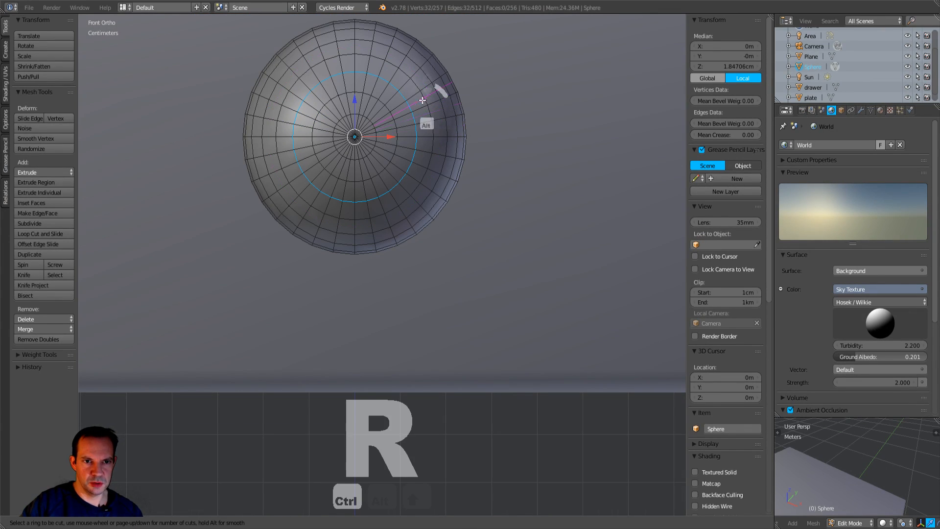
click(419, 95)
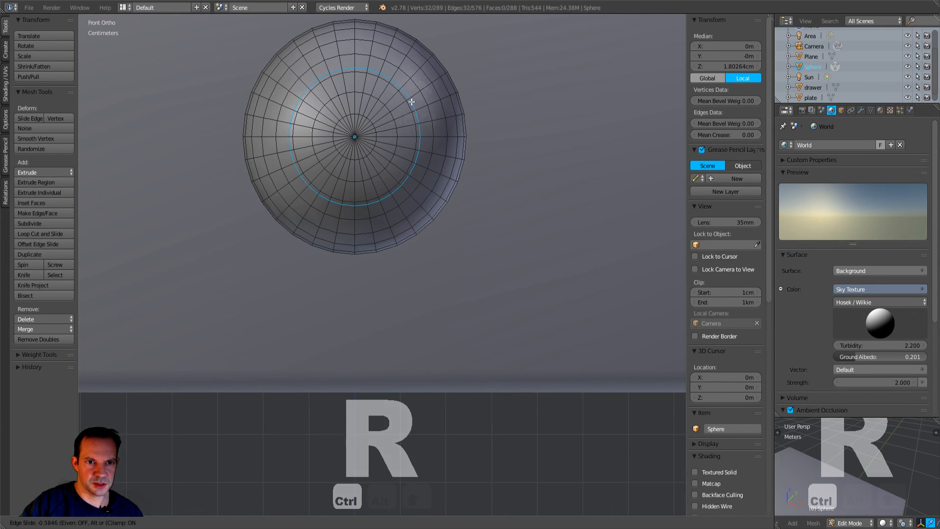
click(410, 103)
Step: Add a second loop cut just inside the middle ring on the knob's front face
mouse_move(522, 159)
middle_down()
mouse_move(471, 191)
mouse_move(455, 186)
mouse_move(506, 159)
middle_up()
key(KP_1)
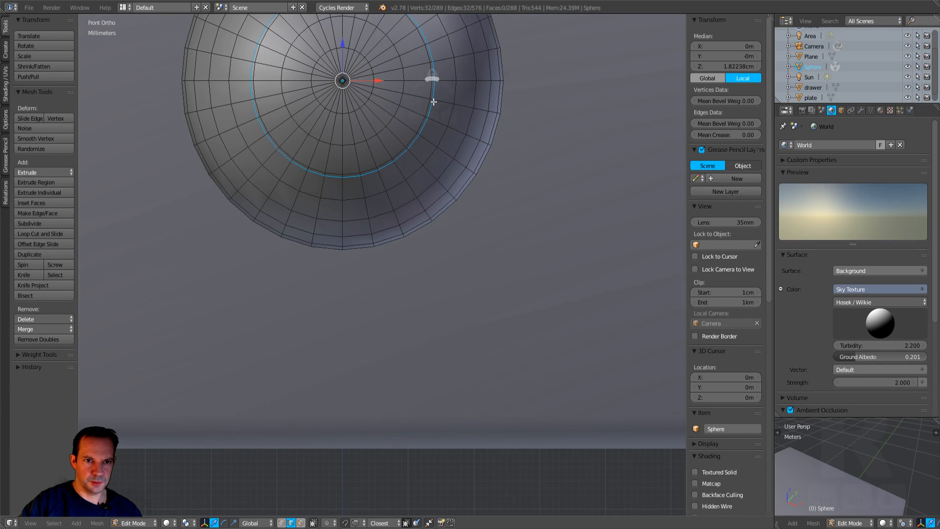
key(ctrl+r)
click(417, 103)
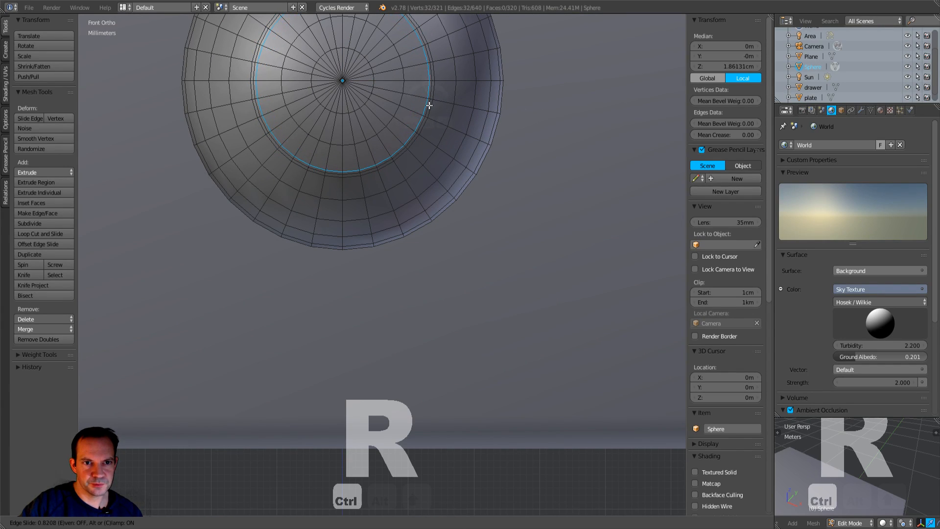
click(426, 103)
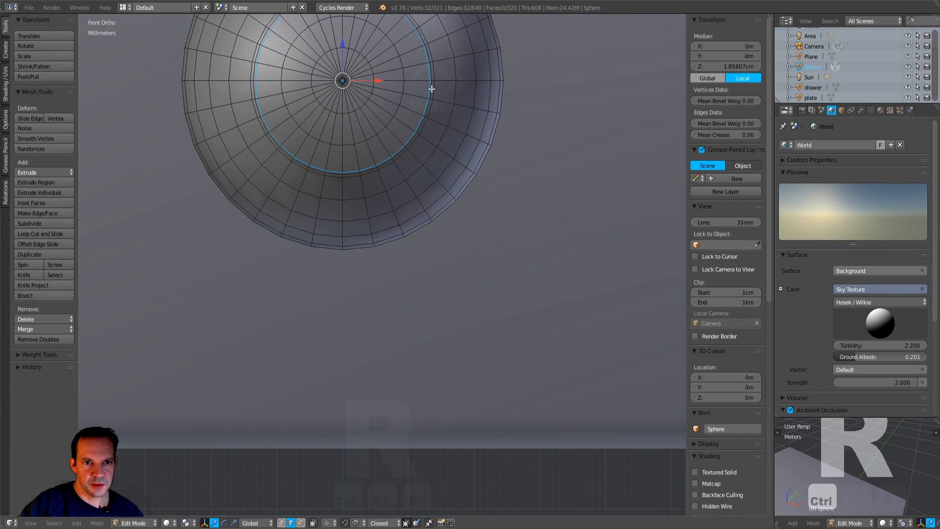
Step: Select the edge ring between the two new cuts and push it along Y into the knob as a shallow groove
scroll(522, 133, down, 3)
alt+middle_drag(522, 133, 616, 166)
key(g)
key(y)
click(523, 158)
key(Tab)
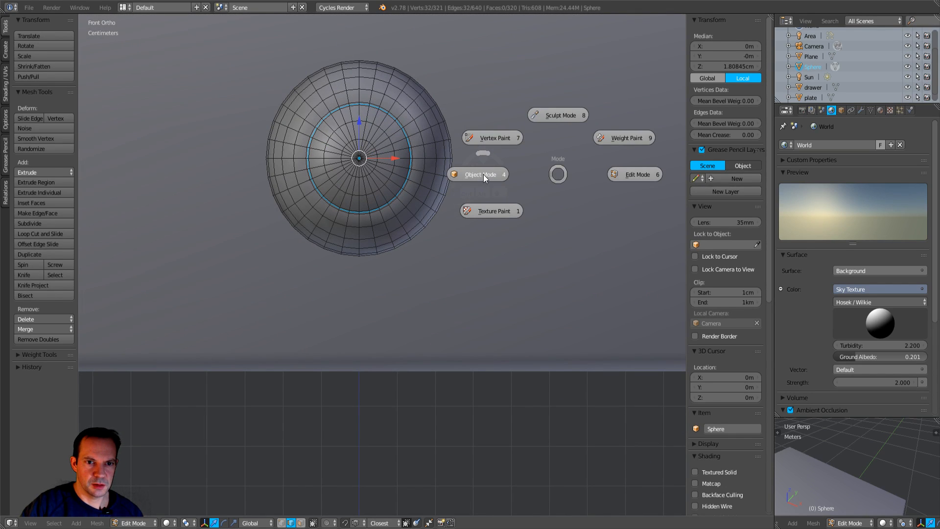
Step: Leave Edit Mode and examine the knob's groove and side profile in the Right view
click(483, 175)
scroll(508, 198, down, 3)
middle_drag(508, 203, 433, 232)
scroll(499, 202, down, 3)
scroll(515, 224, down, 1)
scroll(513, 220, up, 3)
scroll(513, 219, down, 4)
scroll(432, 230, up, 4)
Step: Back in Edit Mode, extrude the knob's rear rim loop about 1.3 mm along Y and scale the new ring to about 0.95
key(ctrl+Tab)
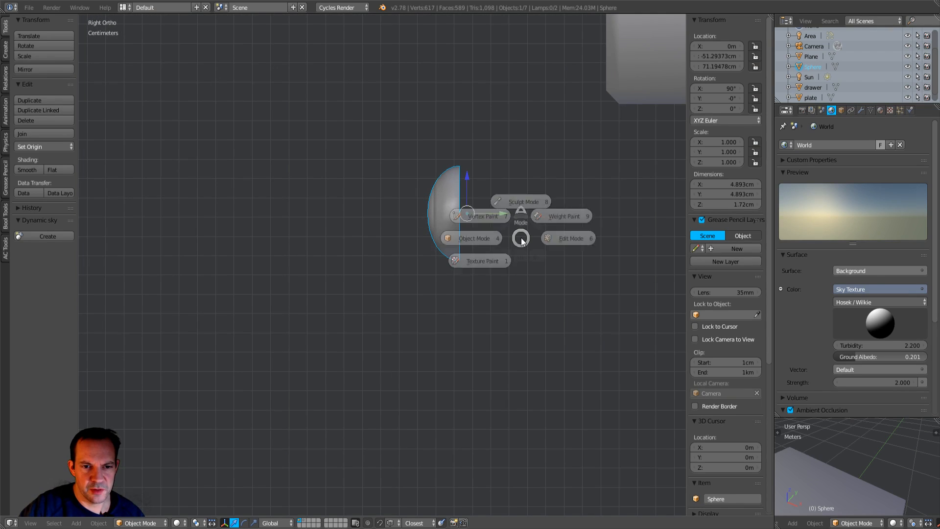
click(601, 243)
scroll(505, 219, up, 2)
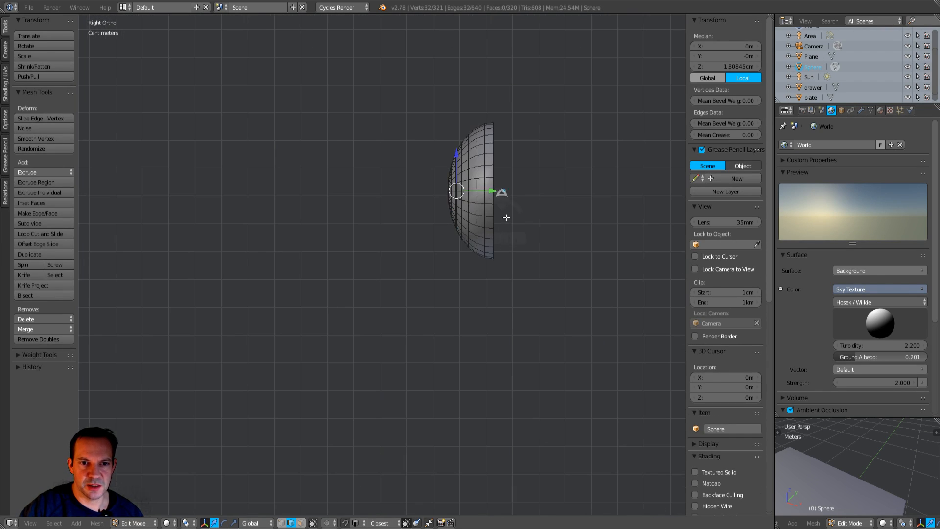
alt+right_click(493, 149)
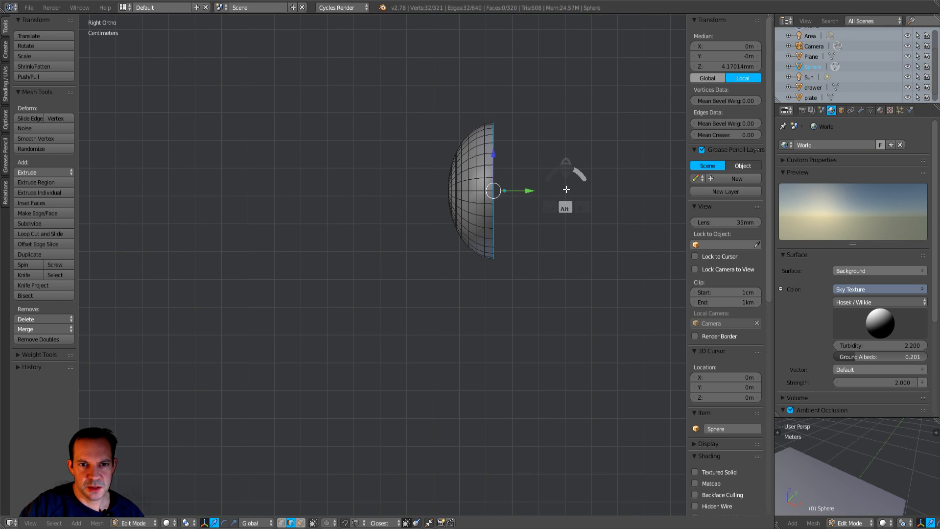
key(e)
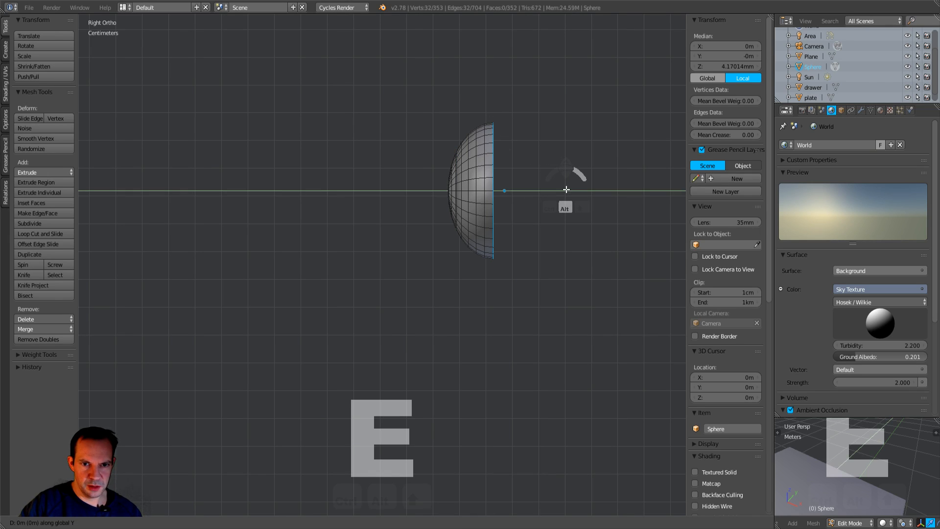
click(570, 190)
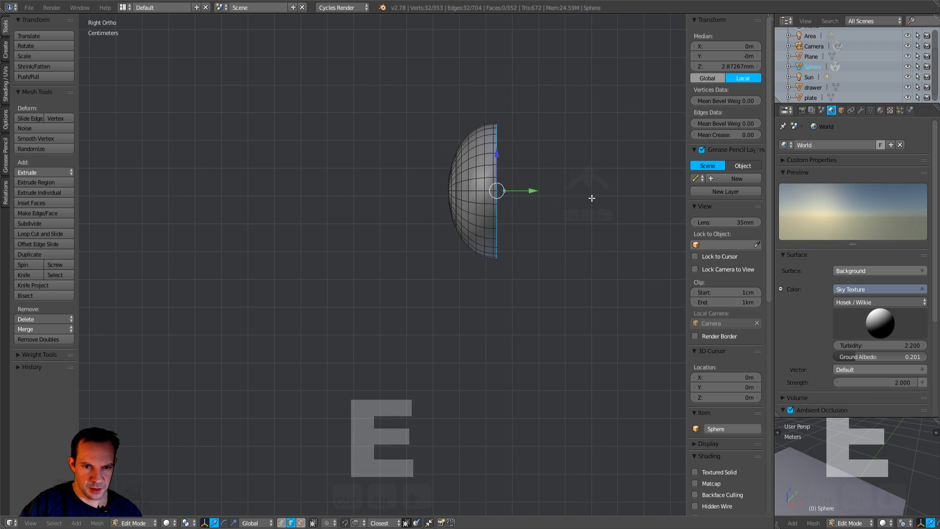
key(s)
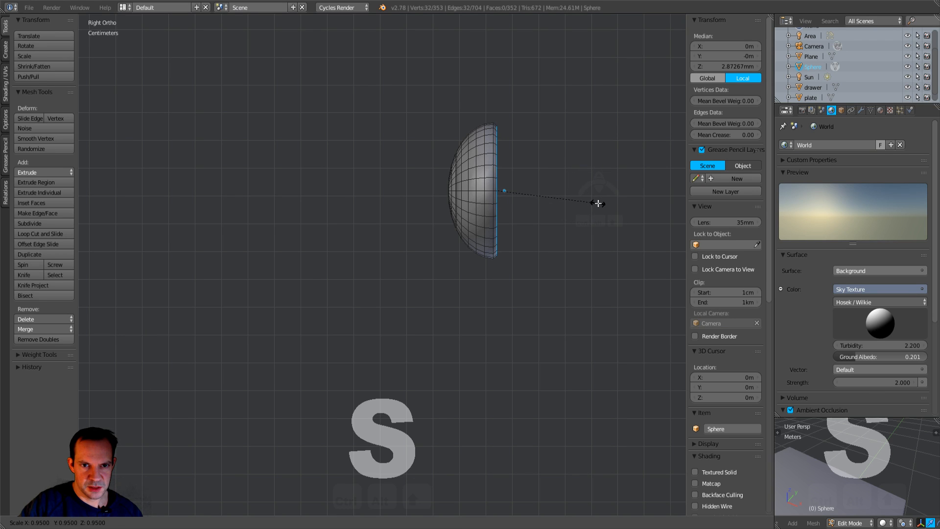
click(598, 203)
Step: Extrude the rear ring in place from the Back view and scale it inward to about 0.46
key(ctrl+KP_1)
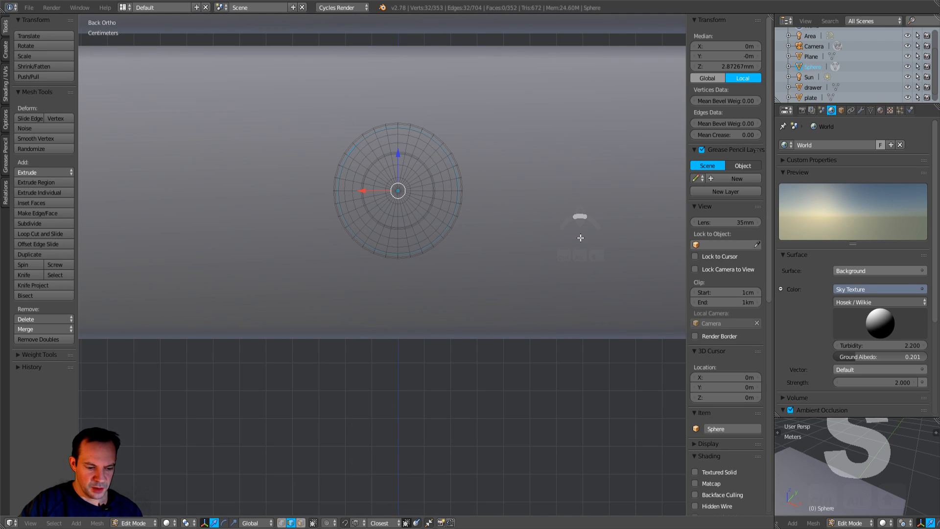
key(e)
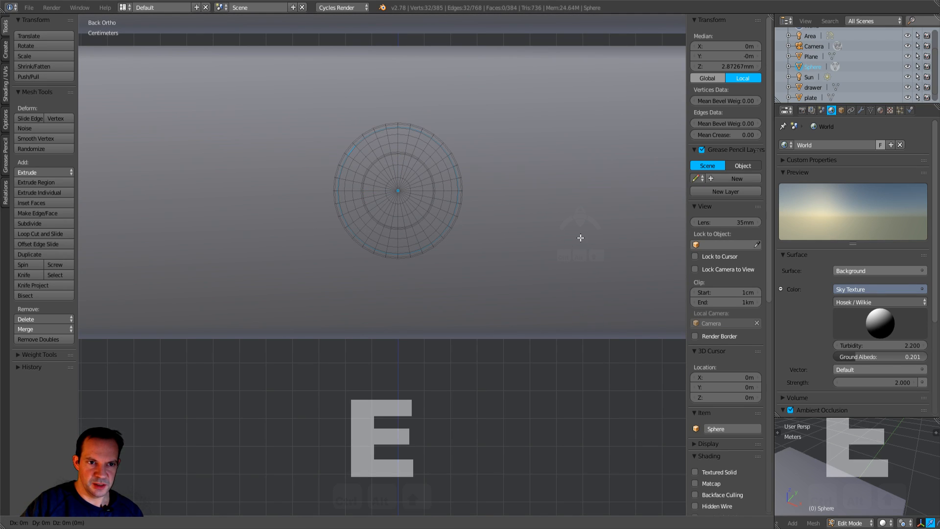
click(579, 237)
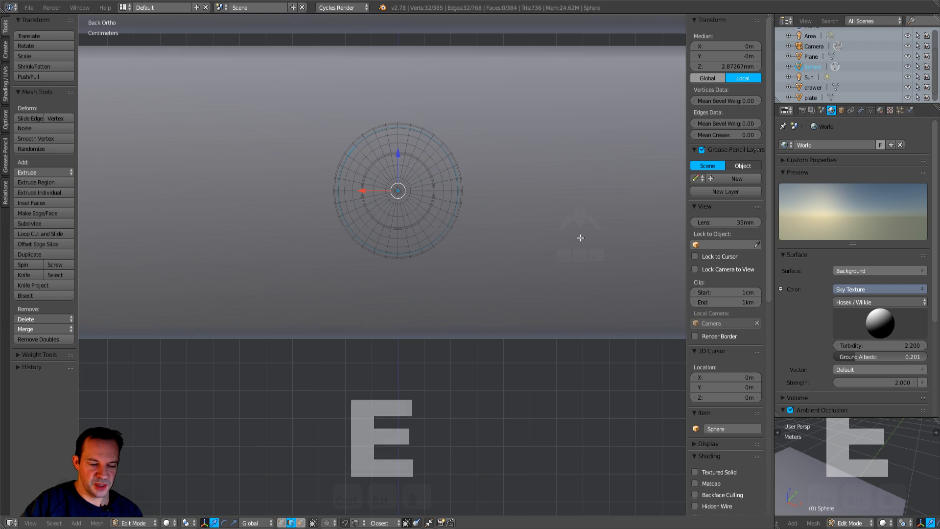
key(s)
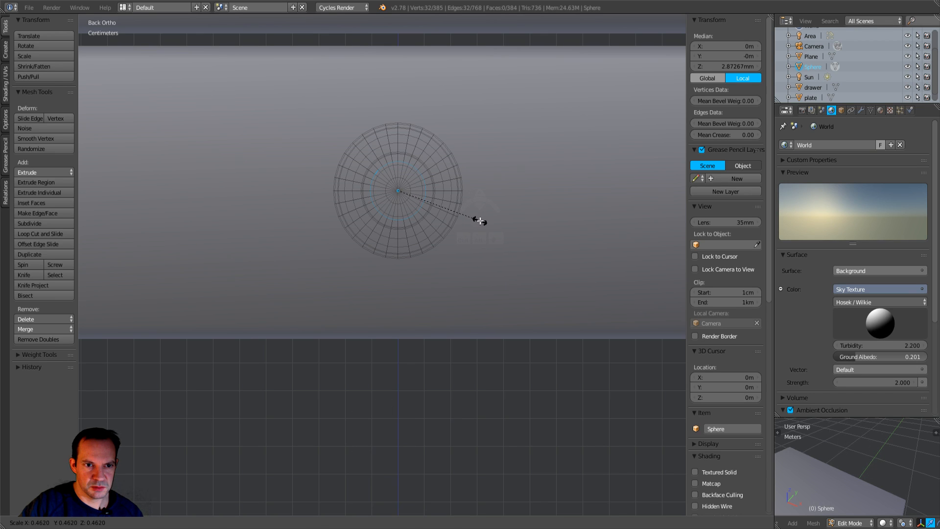
click(480, 221)
Step: Move the smaller rear ring about 6.9 mm along Y away from the dome to form a tapered back
key(KP_3)
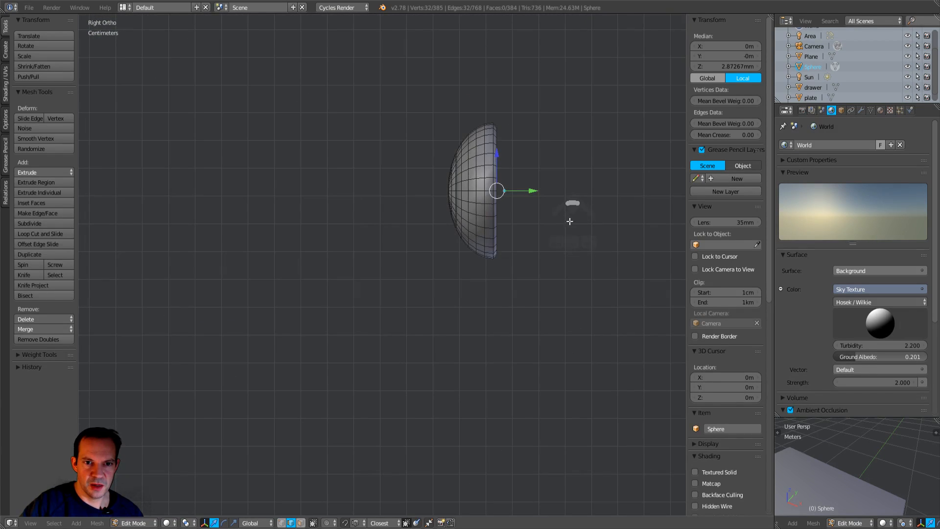
key(g)
key(y)
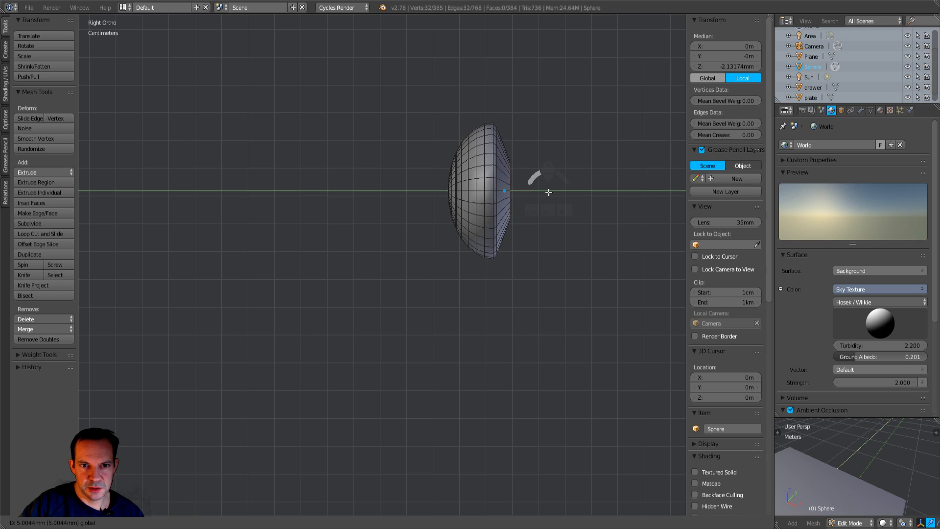
click(552, 195)
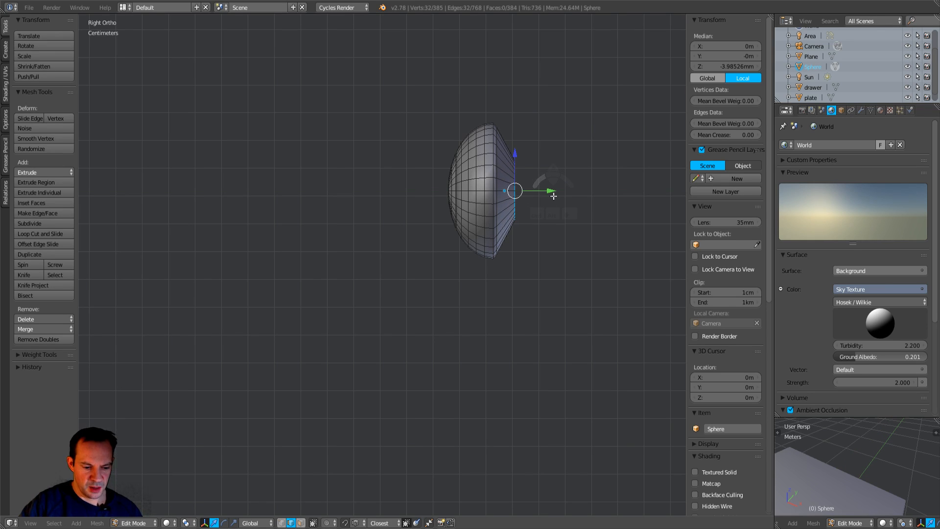
Step: Add a centred loop cut around the tapered back and scale it to about 0.86 for a concave profile
key(ctrl+r)
click(514, 166)
right_click(514, 166)
key(s)
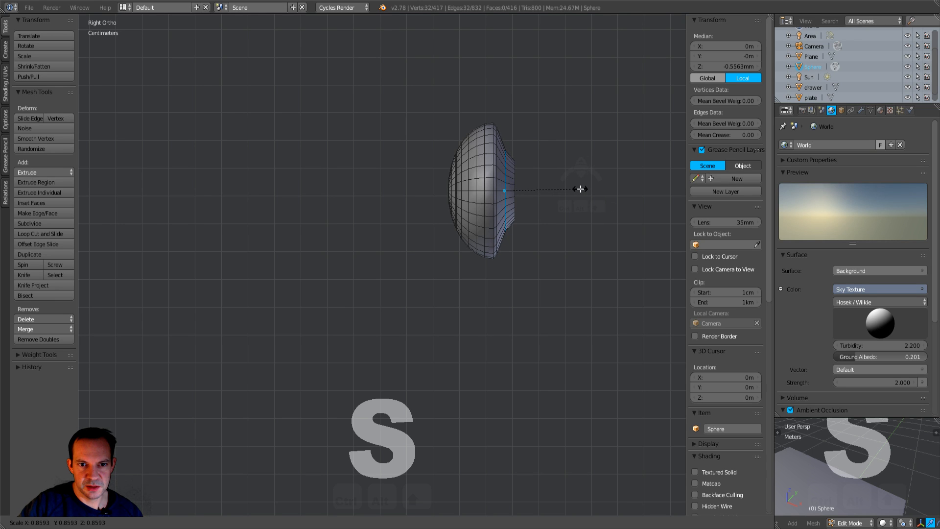
click(578, 188)
Step: Select the rearmost edge ring, extrude it in place, and shrink the new ring to the diameter of a thin stem
middle_drag(581, 193, 571, 231)
scroll(570, 231, up, 3)
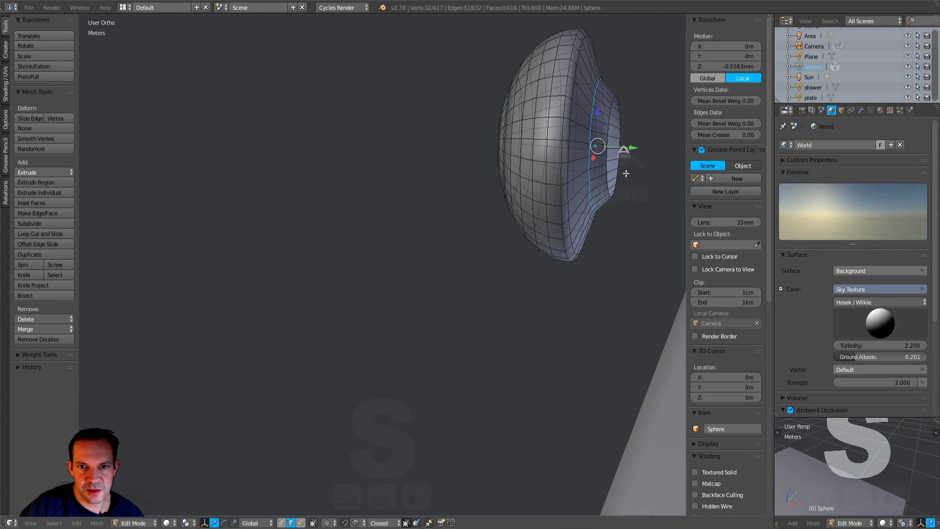
alt+right_click(611, 108)
alt+middle_drag(639, 157, 657, 138)
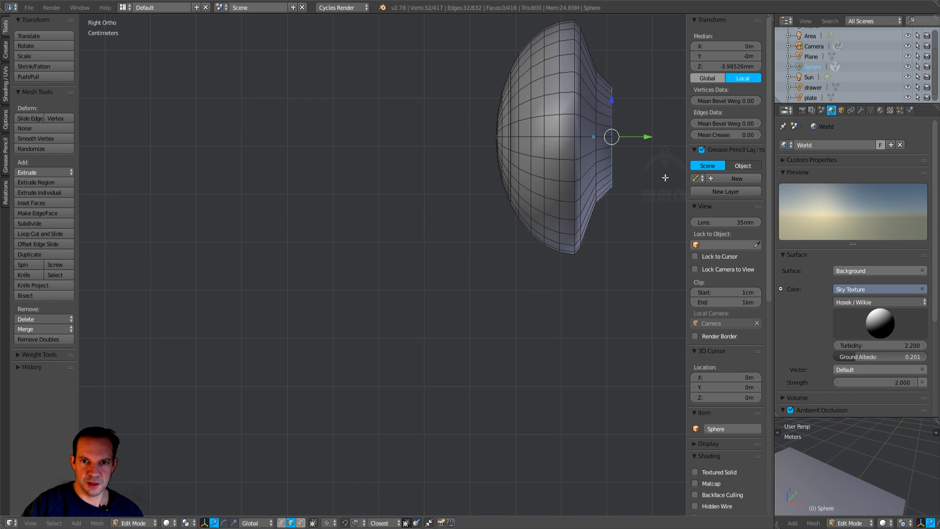
key(e)
key(ctrl+KP_1)
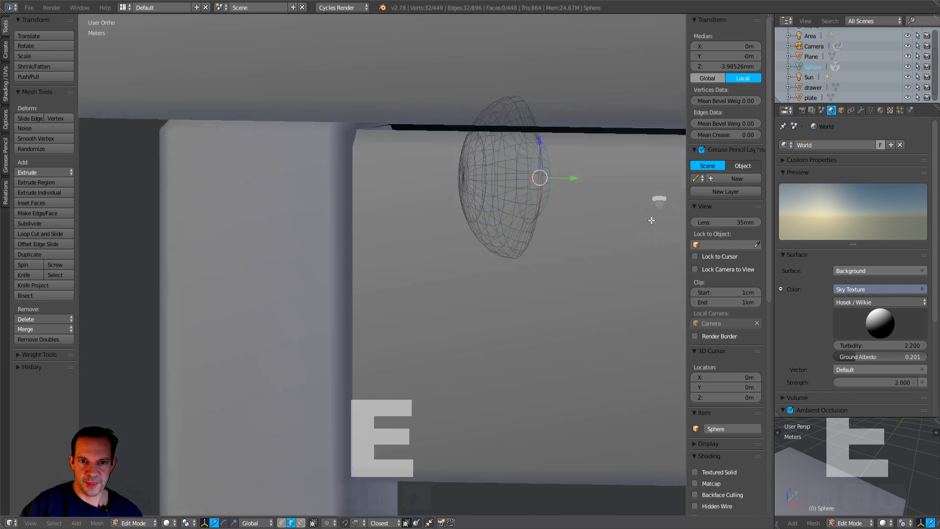
key(s)
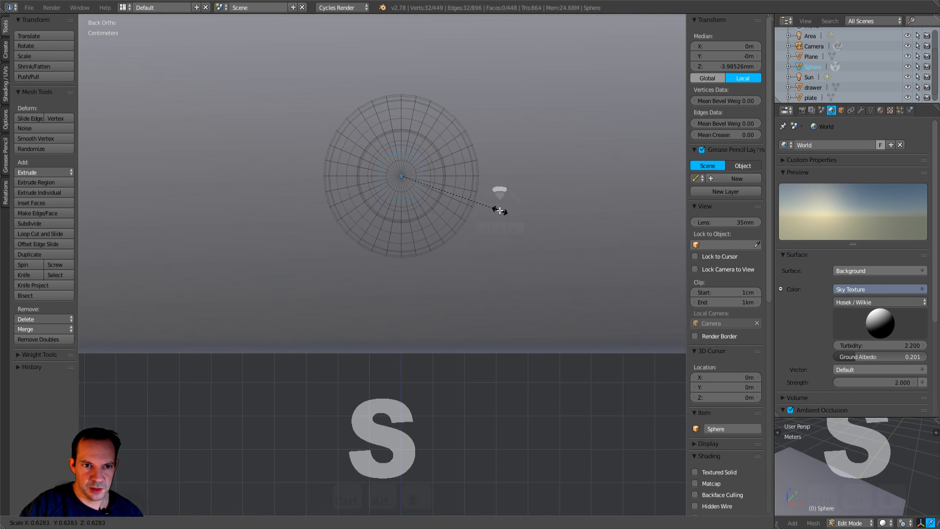
click(455, 200)
Step: Extrude the small rear ring about 49 mm along Y as the knob's stem and return to Object Mode
key(KP_3)
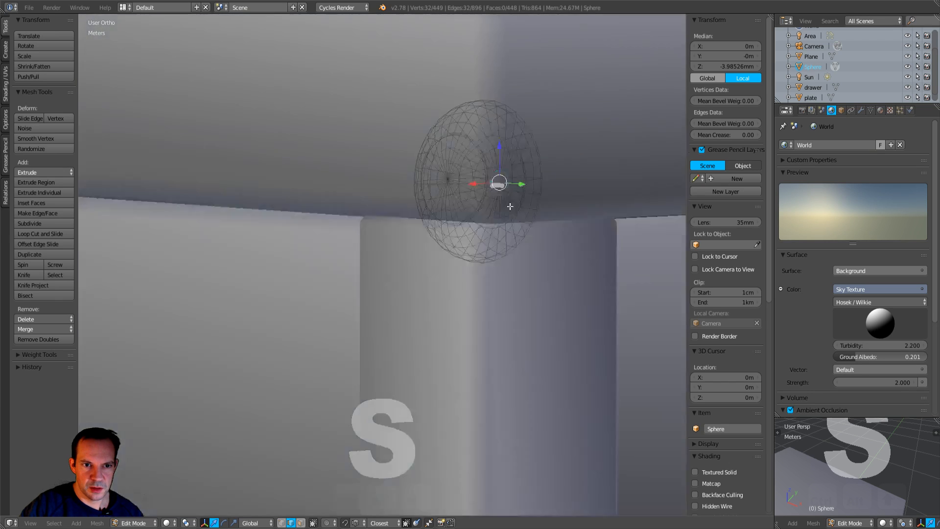
scroll(561, 207, down, 3)
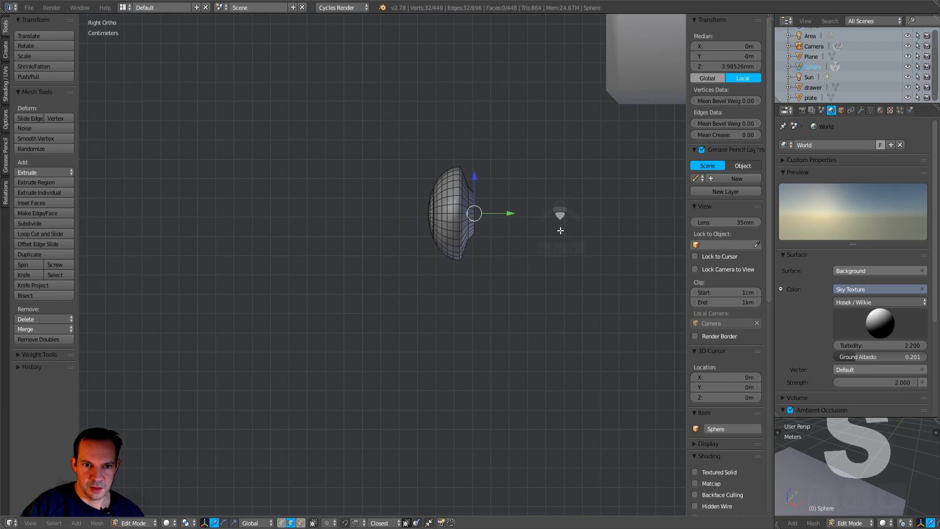
key(e)
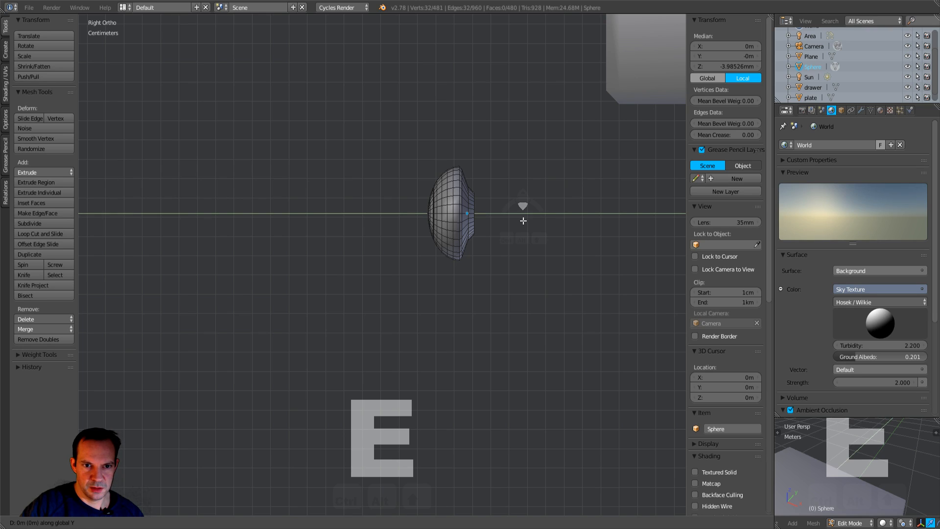
click(613, 227)
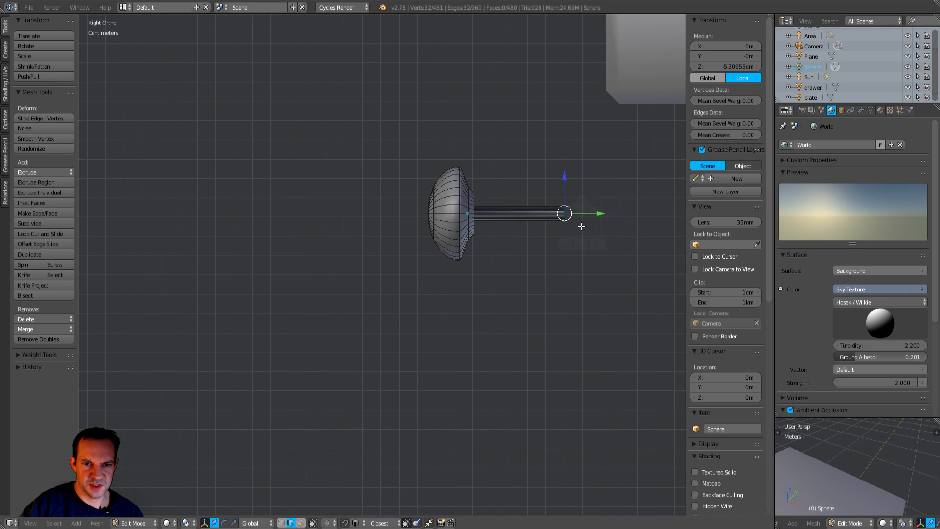
mouse_move(594, 246)
middle_down()
mouse_move(575, 256)
mouse_move(594, 248)
middle_up()
key(KP_3)
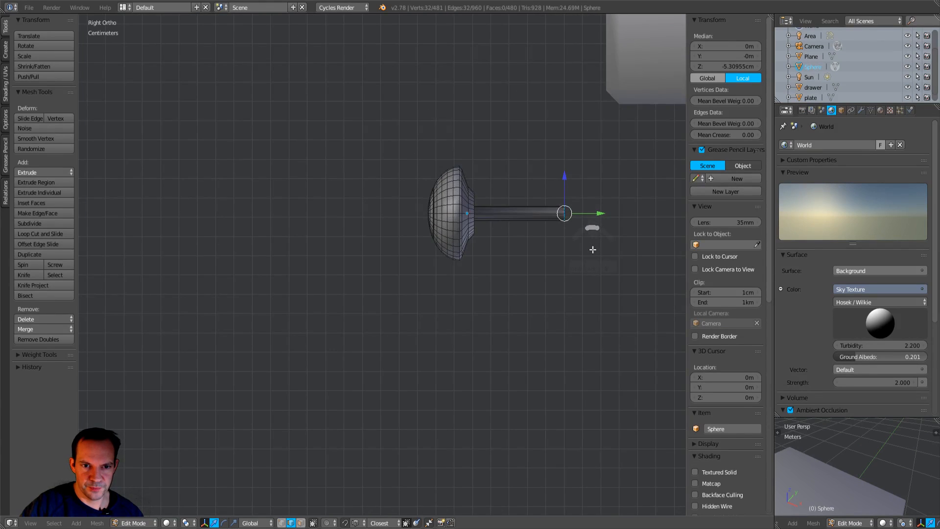
scroll(577, 252, down, 3)
scroll(549, 258, up, 3)
key(Tab)
click(475, 260)
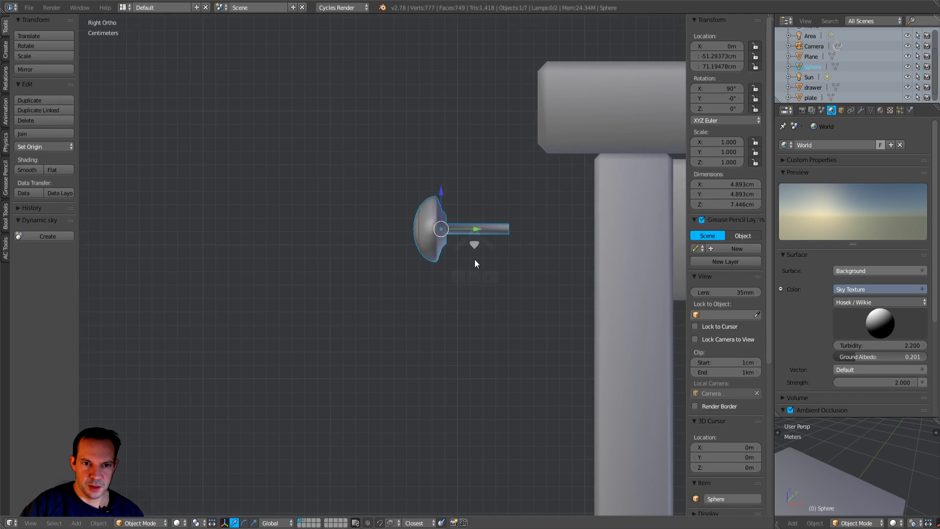
Step: Join the tabletop plate with the table's leg frame into one object
scroll(474, 262, down, 2)
middle_drag(470, 278, 491, 289)
key(KP_3)
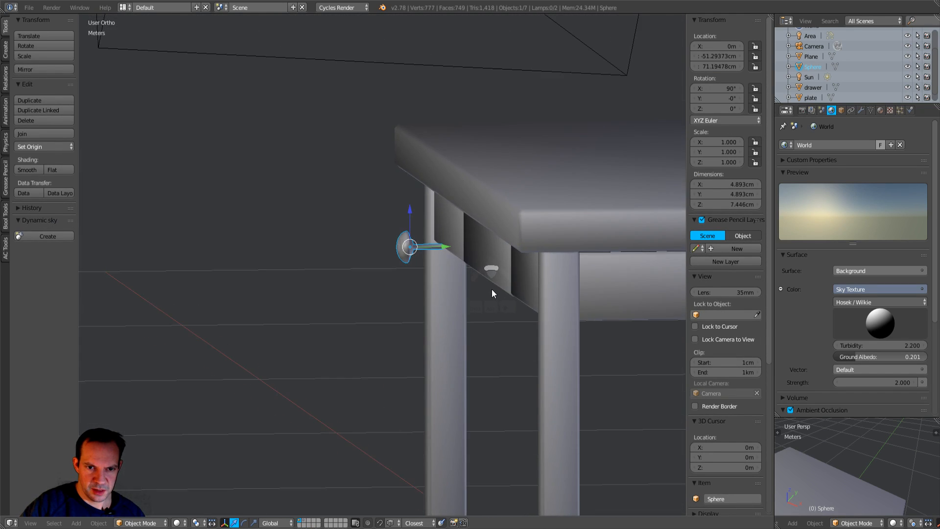
right_click(489, 260)
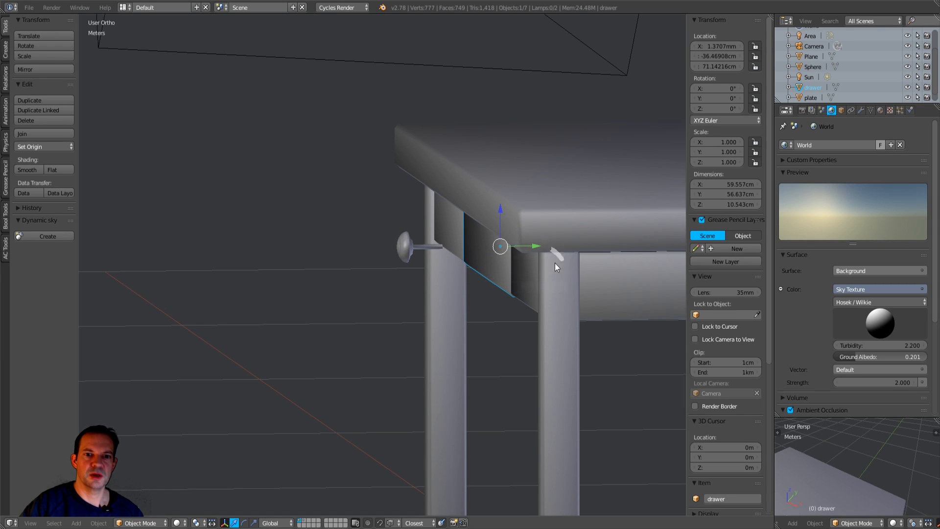
right_click(567, 244)
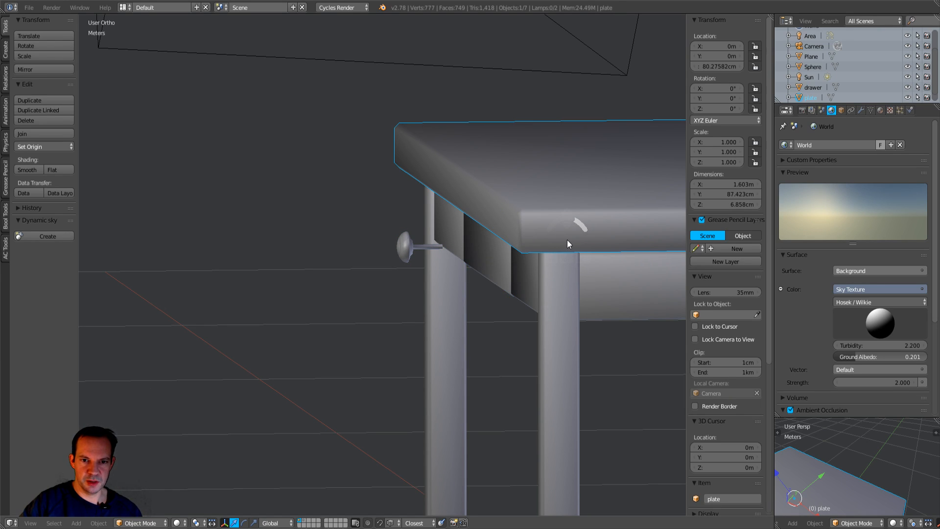
shift+right_click(560, 286)
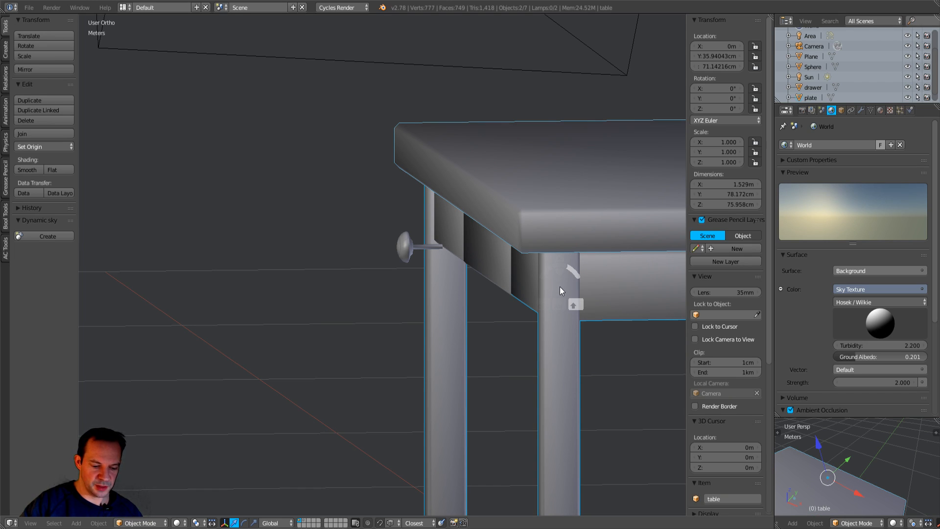
key(ctrl+j)
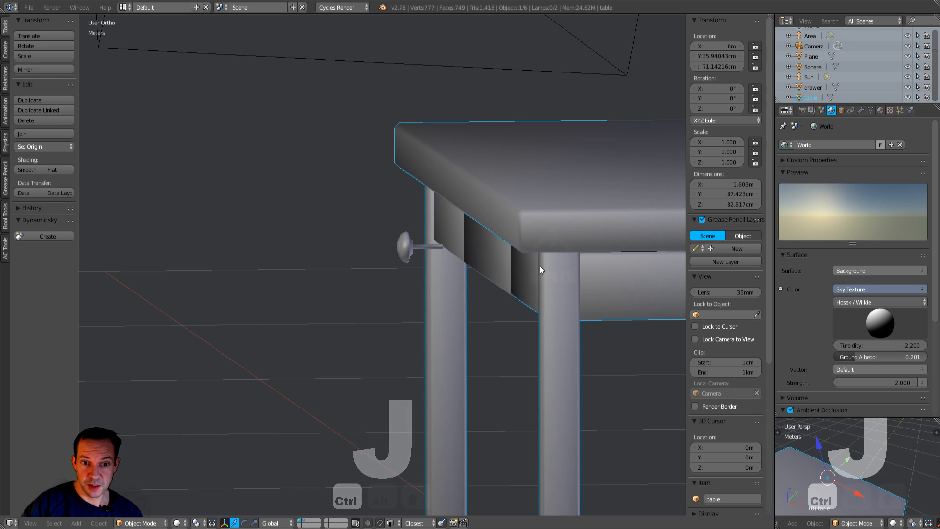
Step: Select the joined table and hide it, leaving the drawer and knob in the side view
right_click(500, 263)
right_click(536, 232)
key(h)
middle_drag(536, 228, 551, 249)
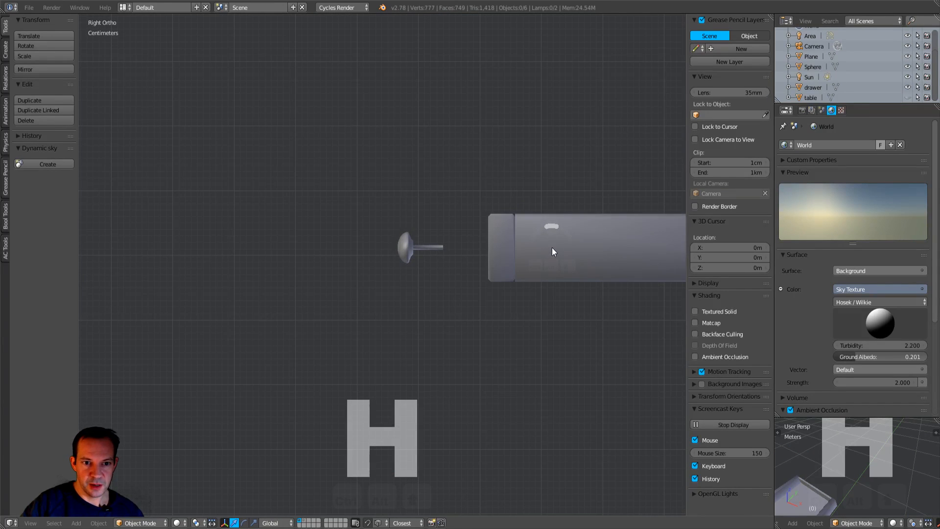
Step: Move the knob along Y to about -39.14 cm so its back meets the drawer front and the stem passes through
drag(446, 250, 519, 249)
middle_drag(519, 248, 538, 266)
drag(445, 187, 445, 187)
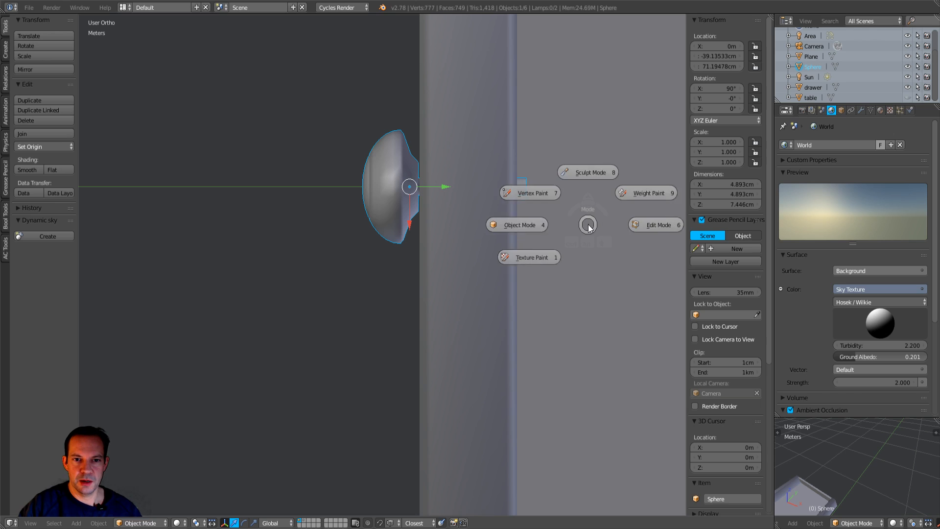
Step: In Edit Mode, add a loop cut around the knob's stem near its rear end, at local Z about -5.22 cm
click(660, 227)
scroll(585, 205, up, 2)
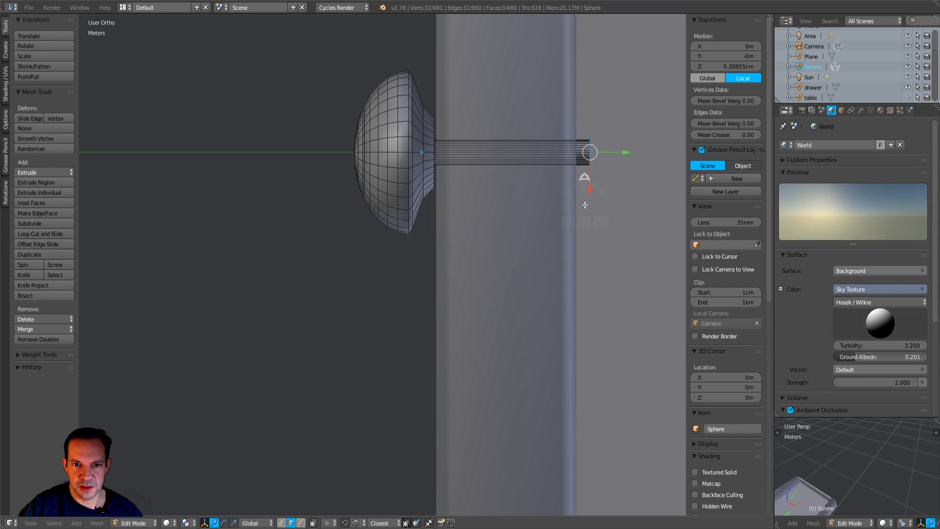
key(ctrl+b)
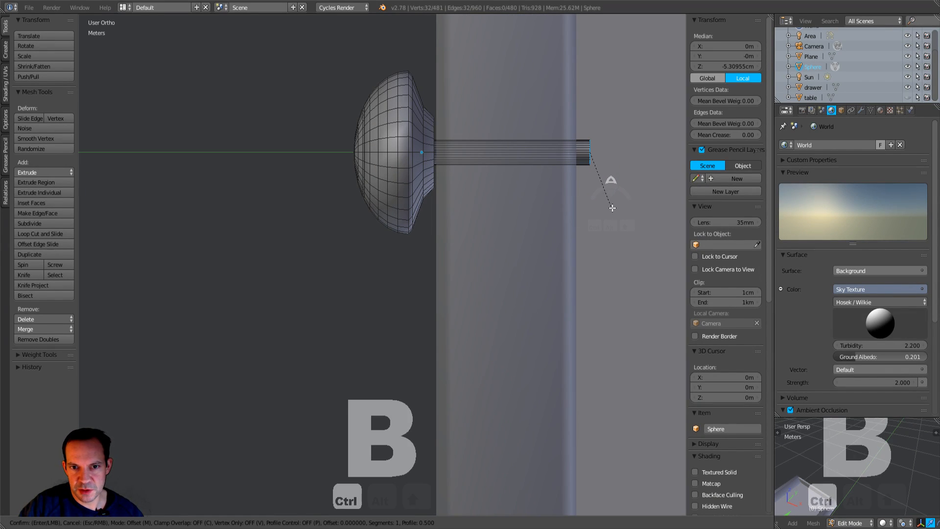
right_click(612, 200)
scroll(610, 197, up, 2)
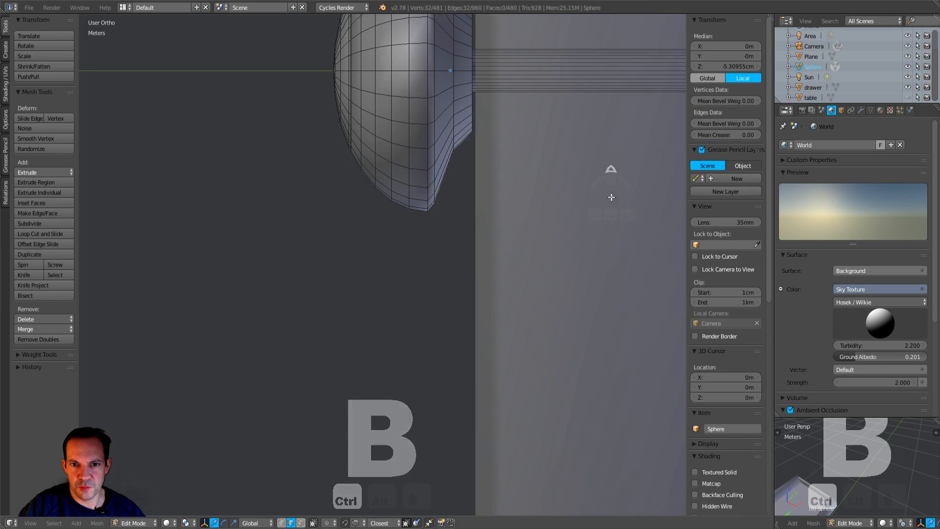
shift+middle_drag(612, 189, 275, 253)
key(ctrl+r)
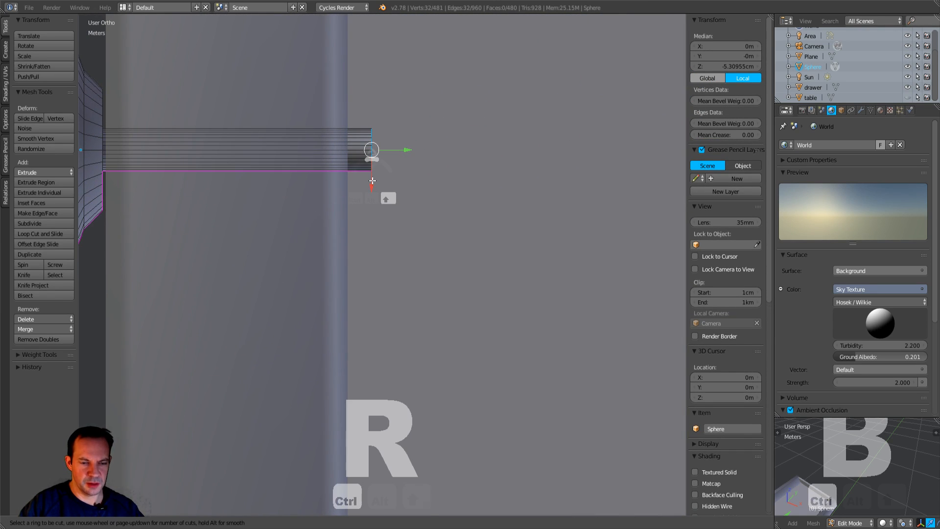
click(375, 159)
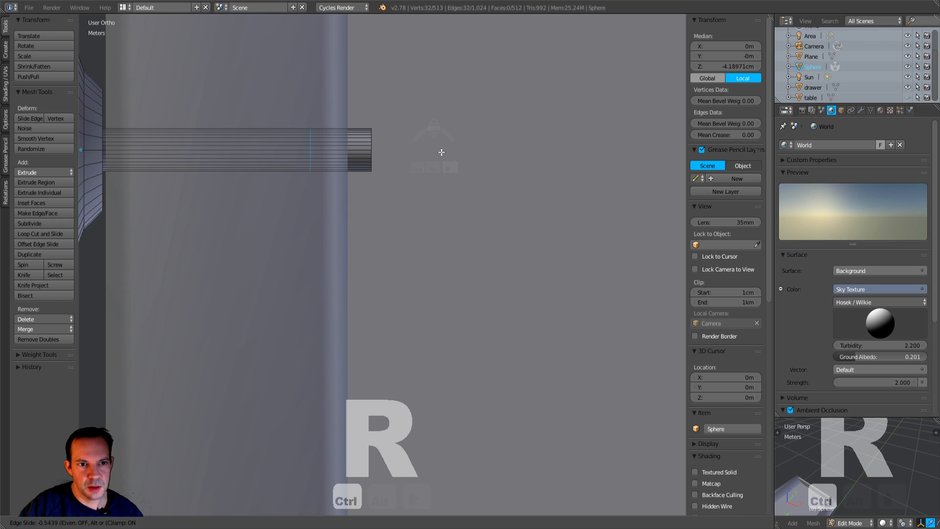
click(486, 154)
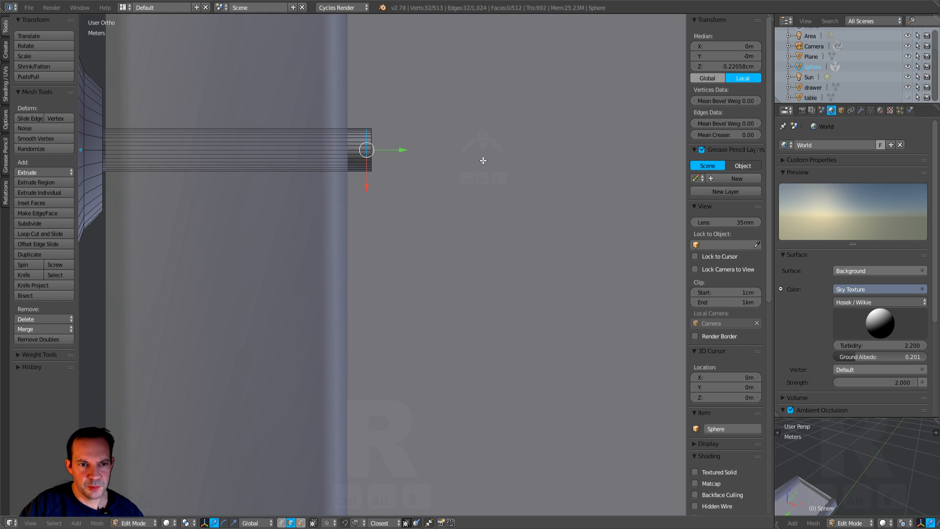
Step: Save the project over the existing table.blend file
key(ctrl+s)
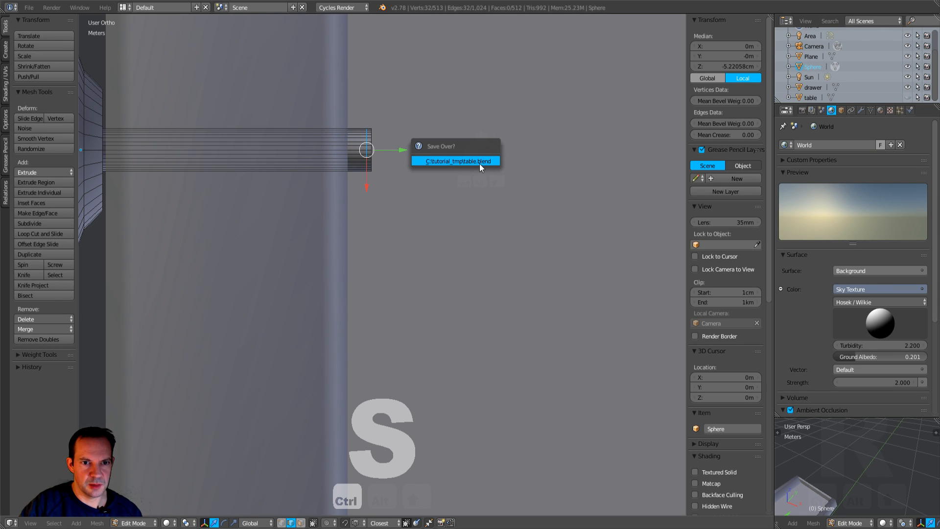
click(464, 165)
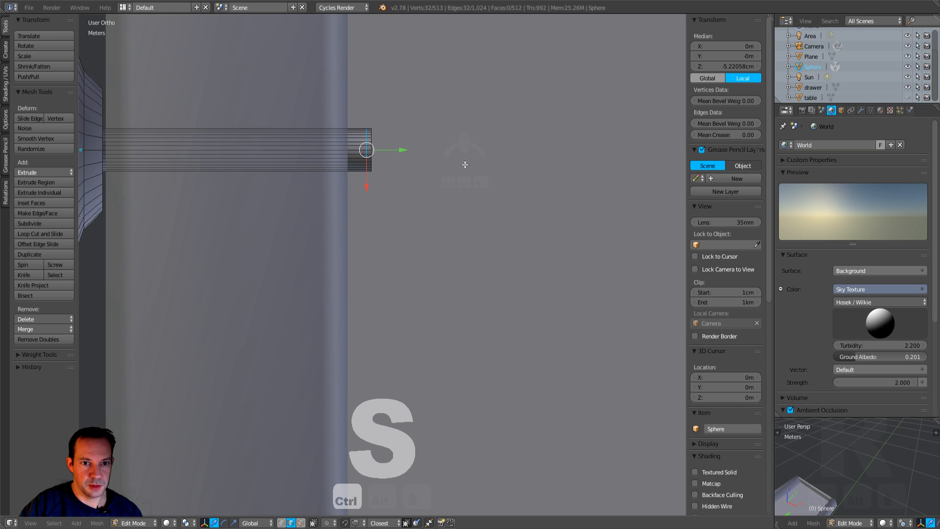
key(s)
right_click(487, 209)
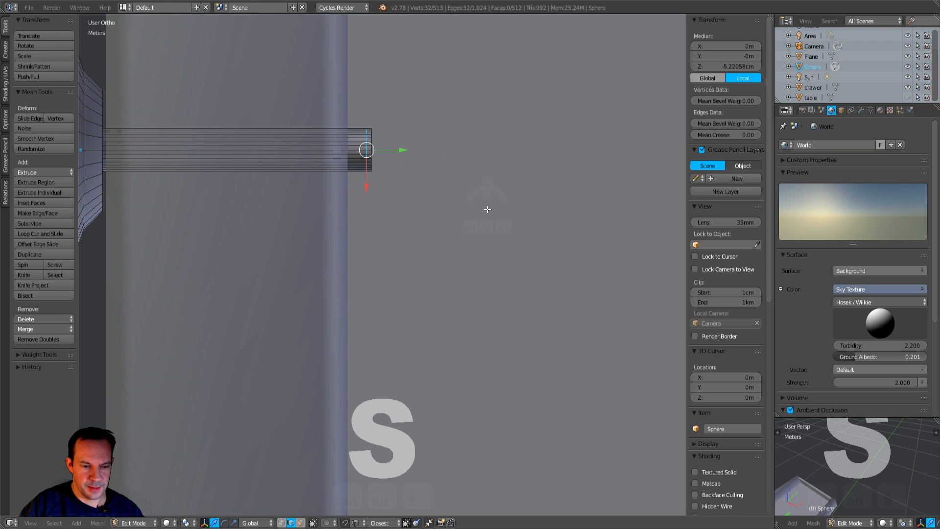
Step: Add two loop cuts around the stem just behind the drawer front, at local Z about -4.90 cm and -4.93 cm
key(ctrl+r)
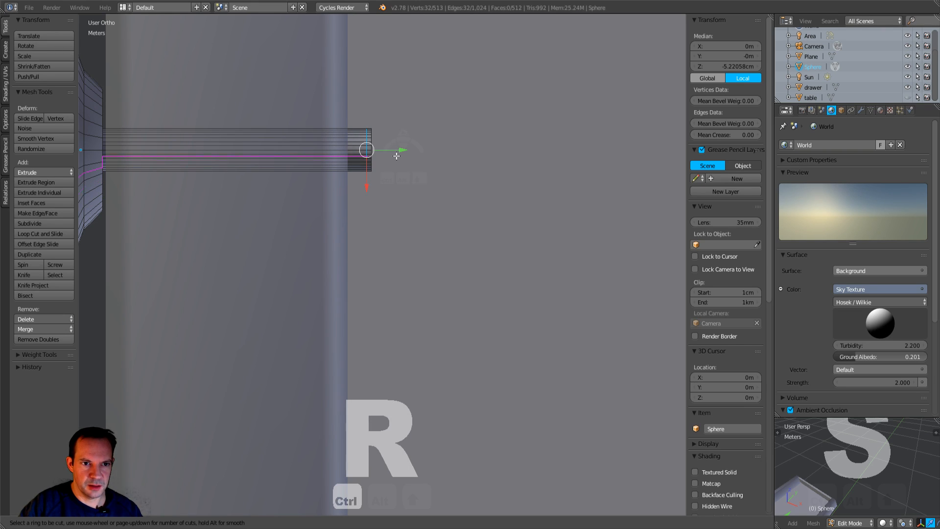
click(356, 137)
click(469, 156)
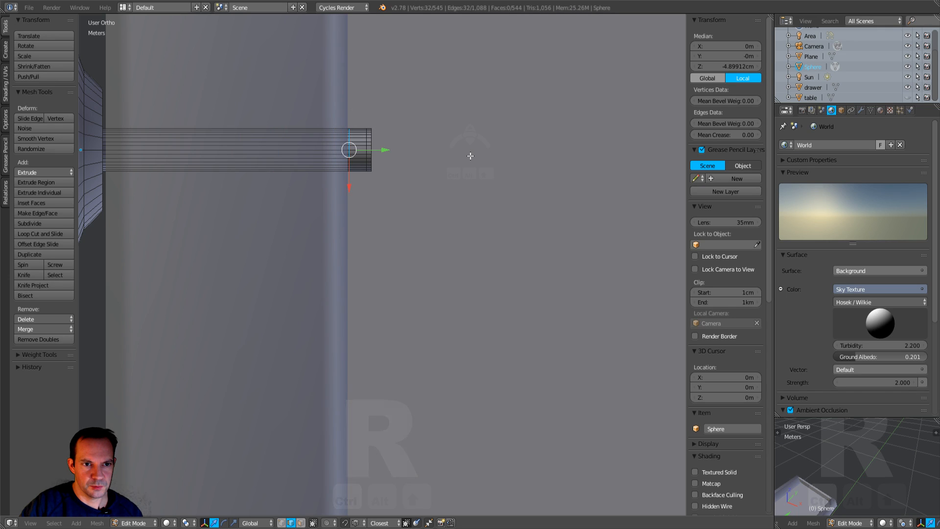
key(ctrl+r)
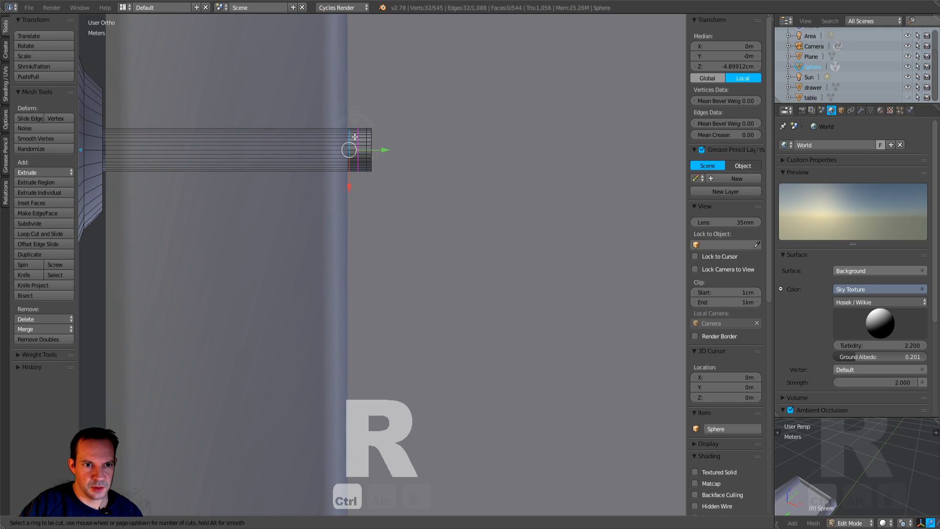
click(355, 137)
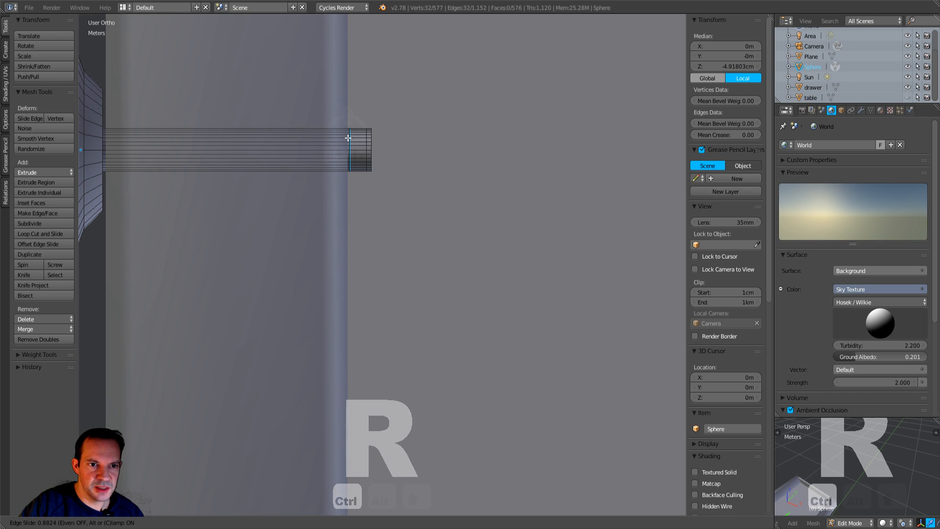
click(349, 139)
Step: Add another loop cut close to the stem's rear end, at local Z about -5.25 cm
scroll(419, 177, up, 2)
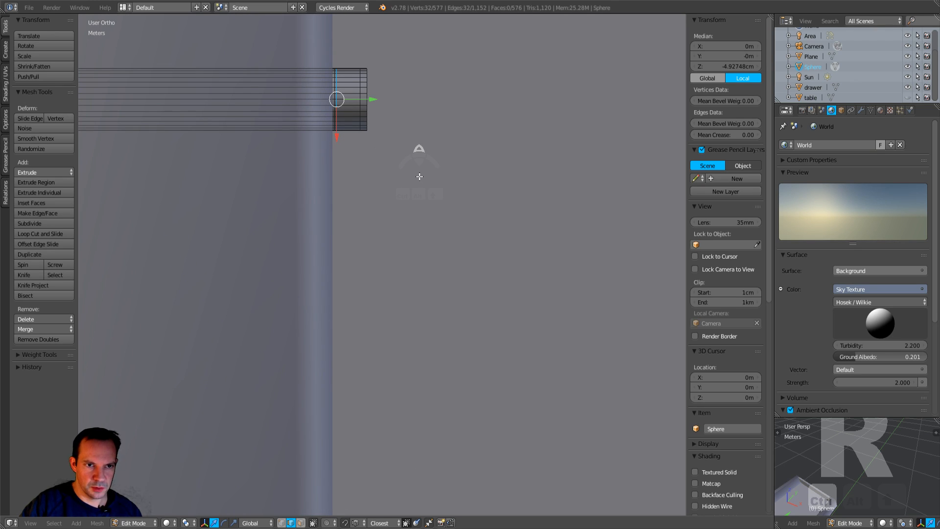
click(300, 523)
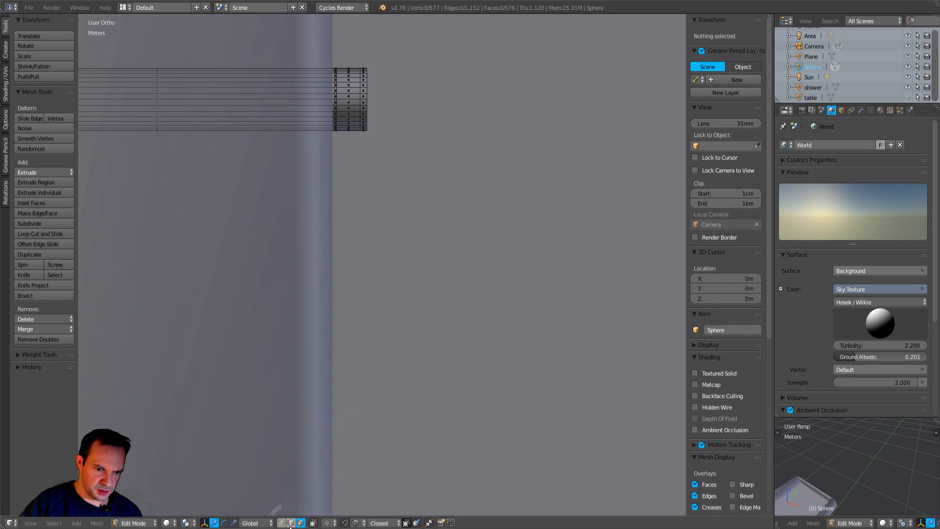
key(ctrl+r)
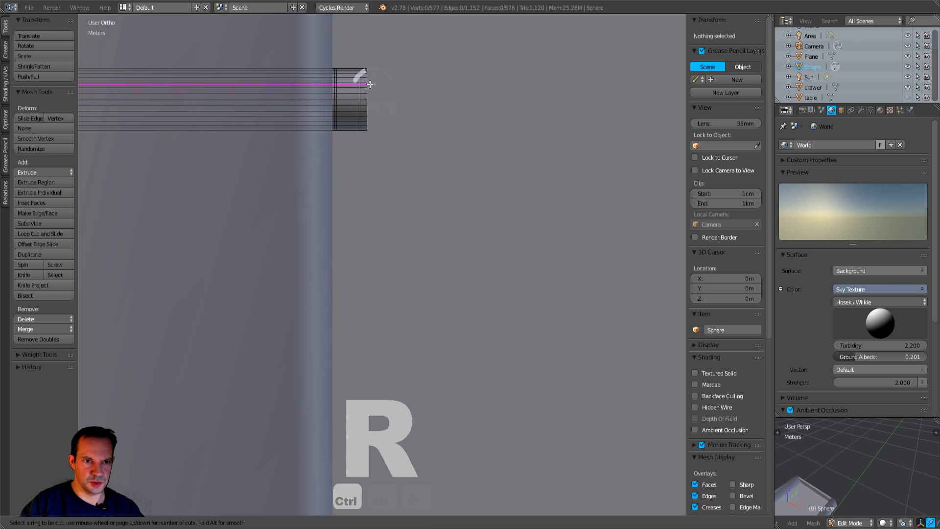
click(362, 83)
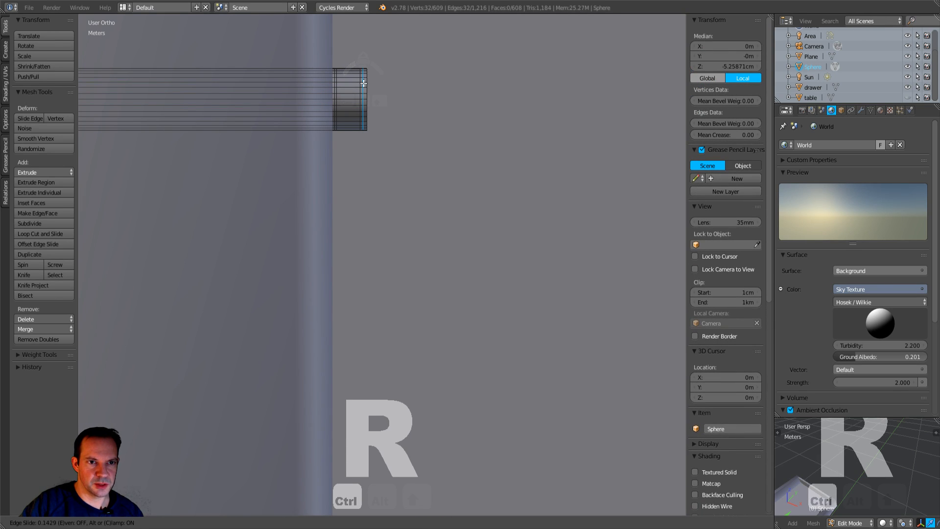
click(363, 83)
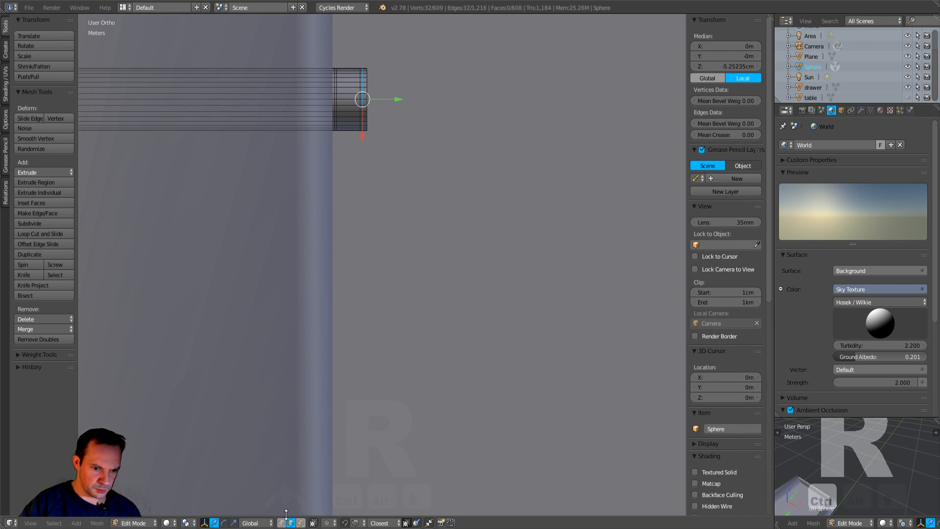
Step: Try to enlarge the stem's face band behind the drawer front by scaling it uniformly, and return to Object Mode
click(300, 523)
key(b)
drag(338, 47, 362, 158)
middle_drag(357, 168, 519, 187)
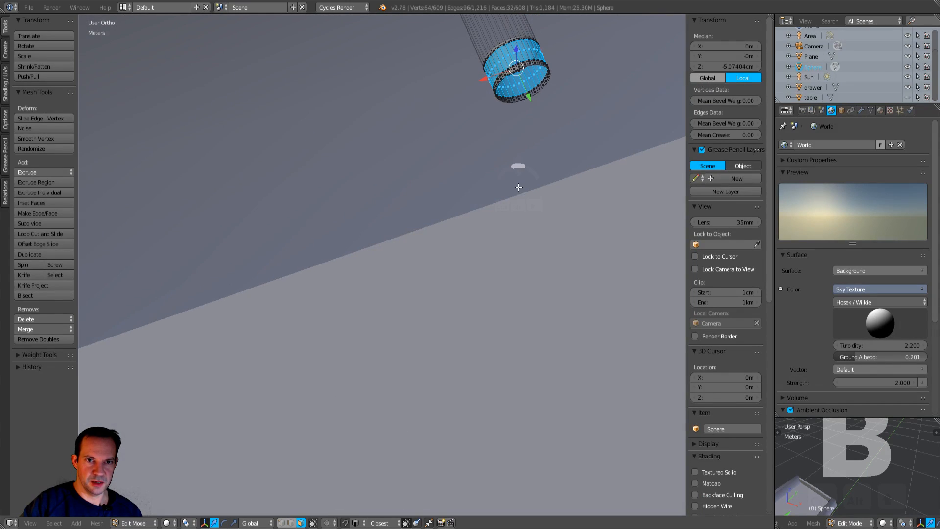
key(s)
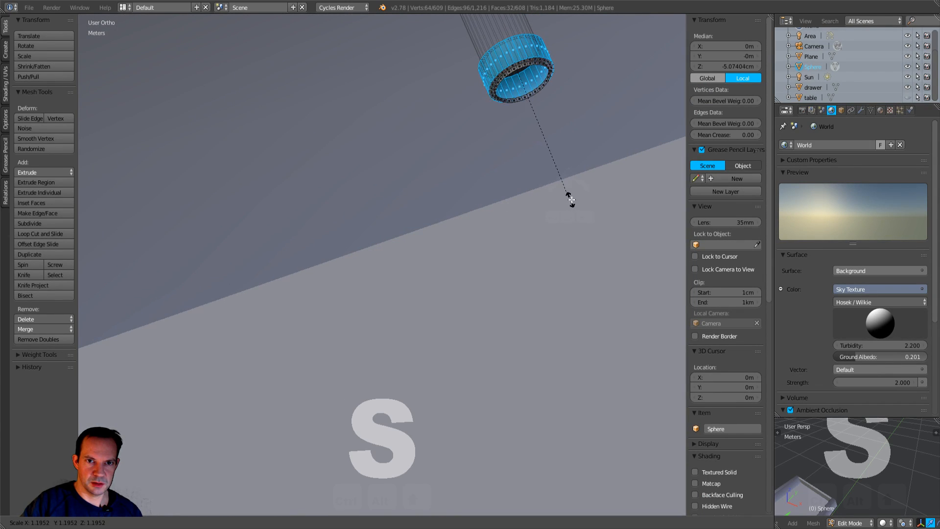
click(594, 207)
middle_drag(594, 208, 499, 251)
key(Tab)
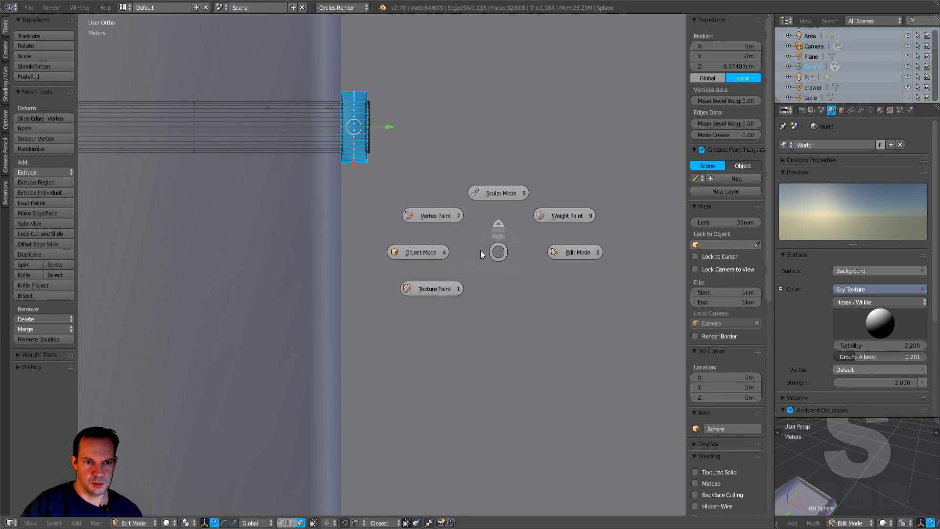
click(413, 252)
Step: Re-enter Edit Mode, inspect the ring from behind and the side, and undo the band's scaling and selection
middle_drag(414, 251, 493, 190)
key(Tab)
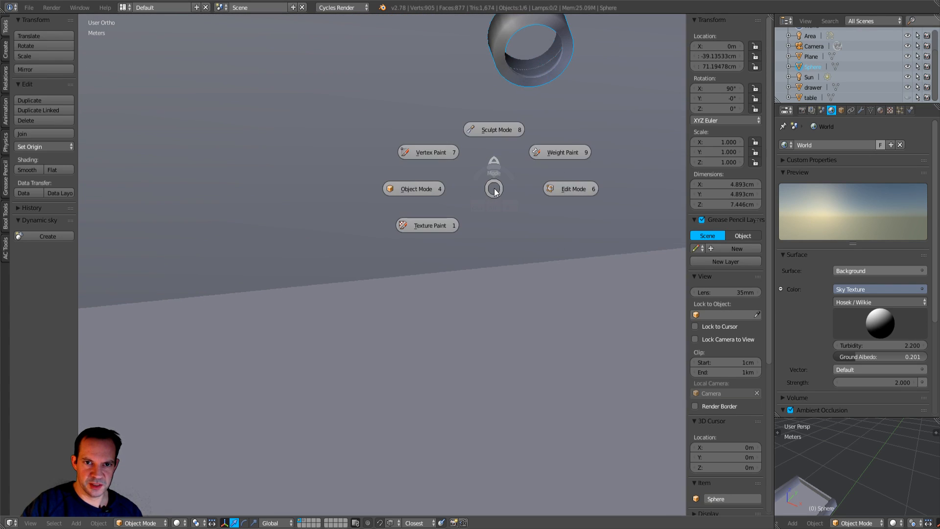
click(564, 185)
middle_drag(562, 161, 517, 262)
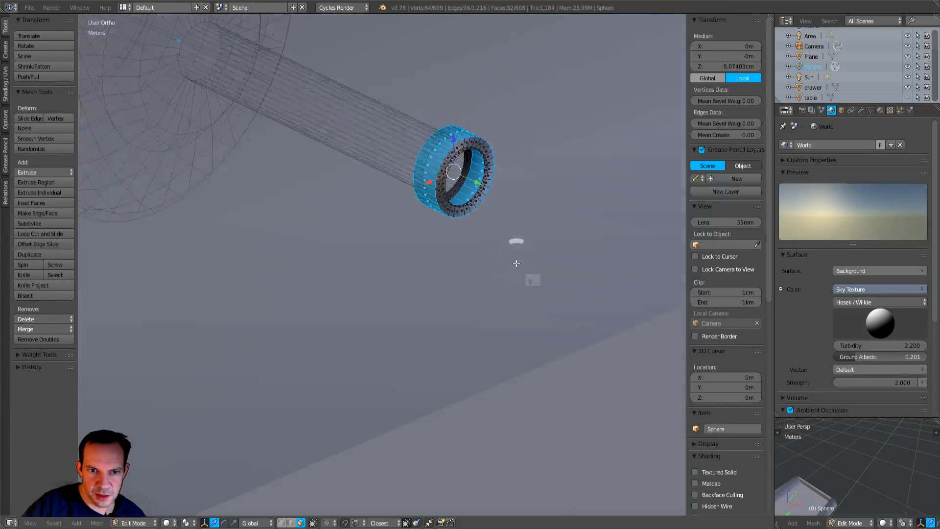
scroll(516, 263, up, 3)
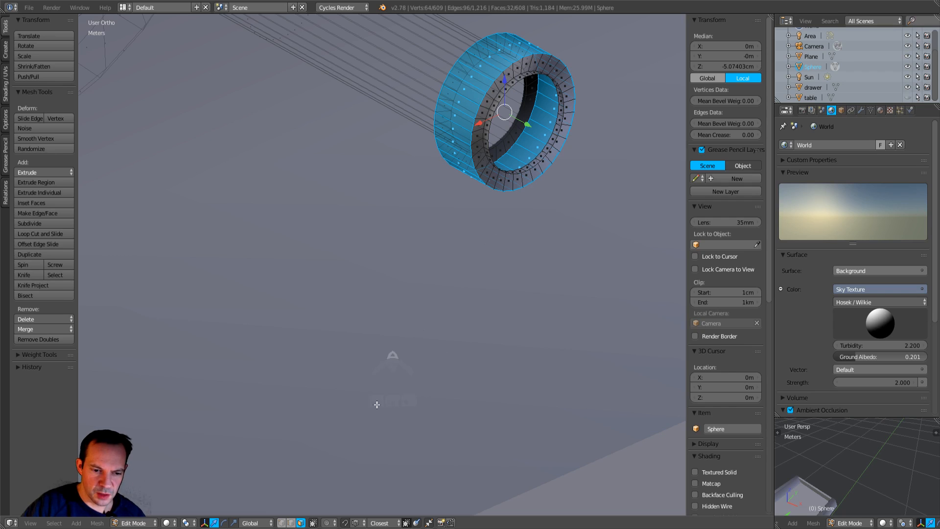
click(291, 523)
middle_drag(559, 149, 581, 203)
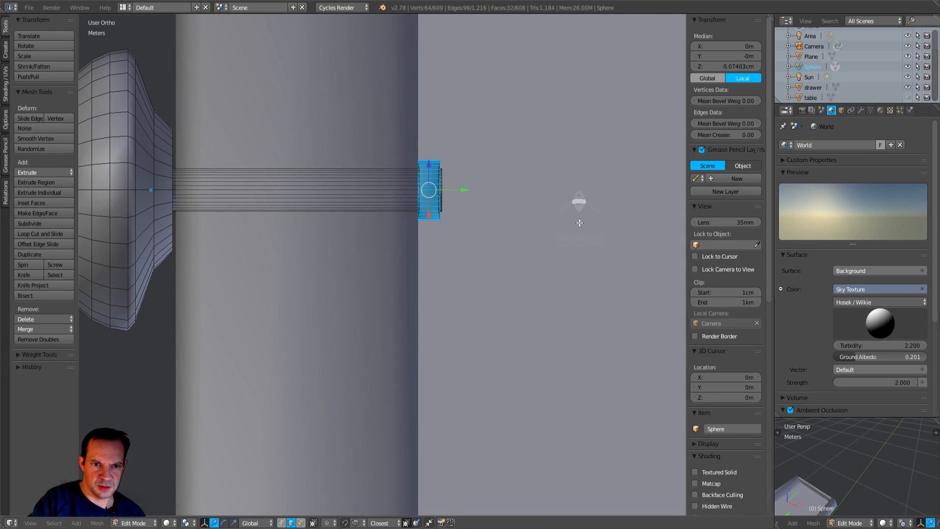
key(ctrl+z)
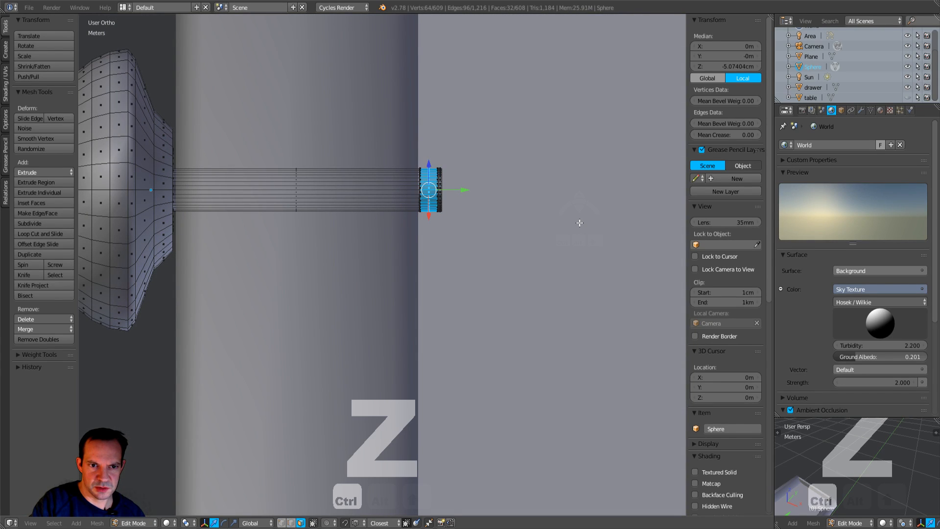
key(ctrl+z)
Step: Box-select the stem's face band between the end loops and scale it outward uniformly in the back view to form a collar
scroll(510, 216, up, 2)
key(b)
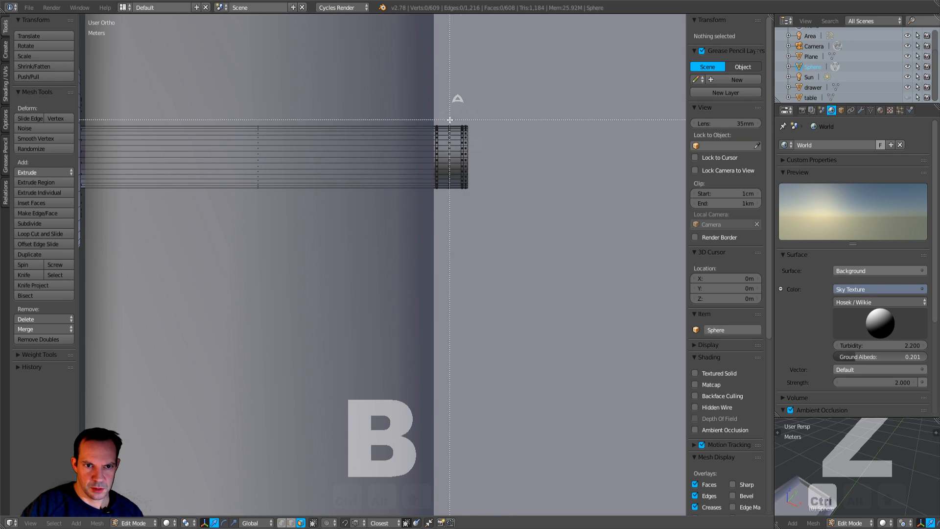
drag(452, 121, 460, 217)
scroll(517, 203, down, 2)
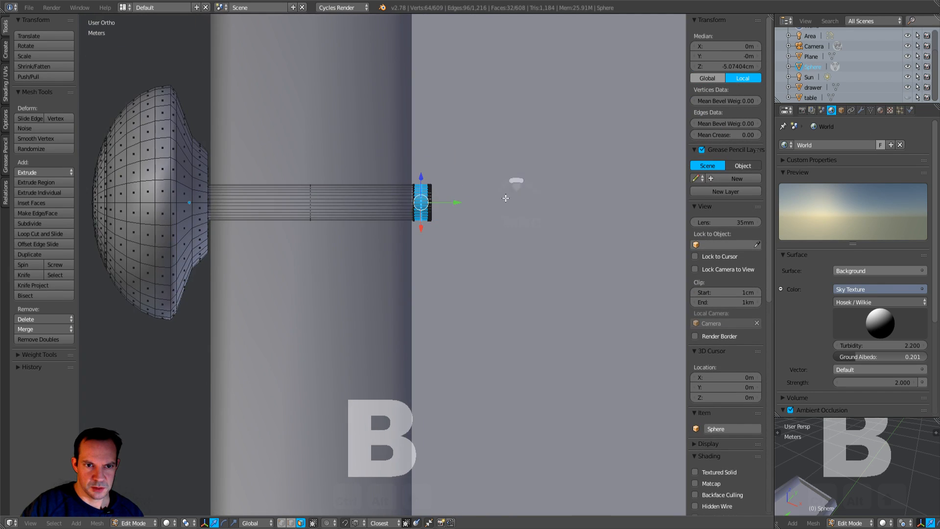
key(ctrl+KP_1)
scroll(535, 199, up, 2)
key(s)
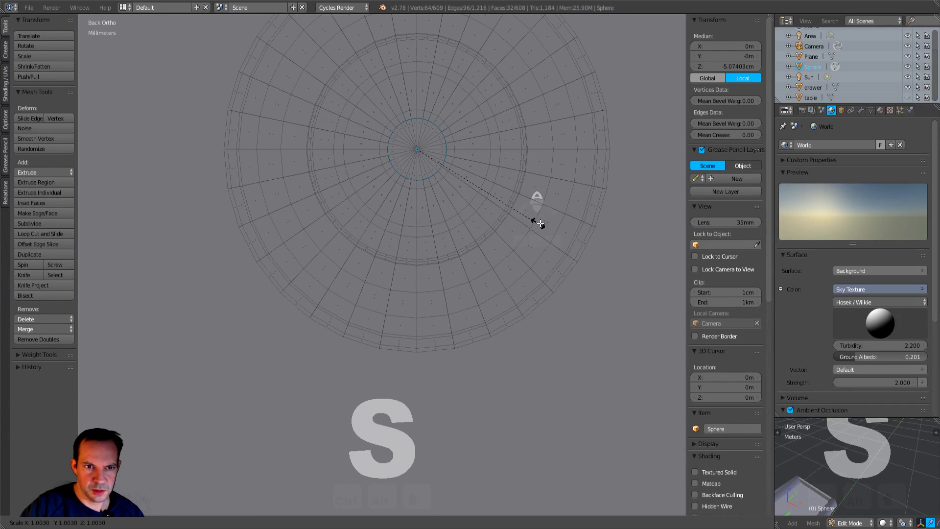
click(551, 234)
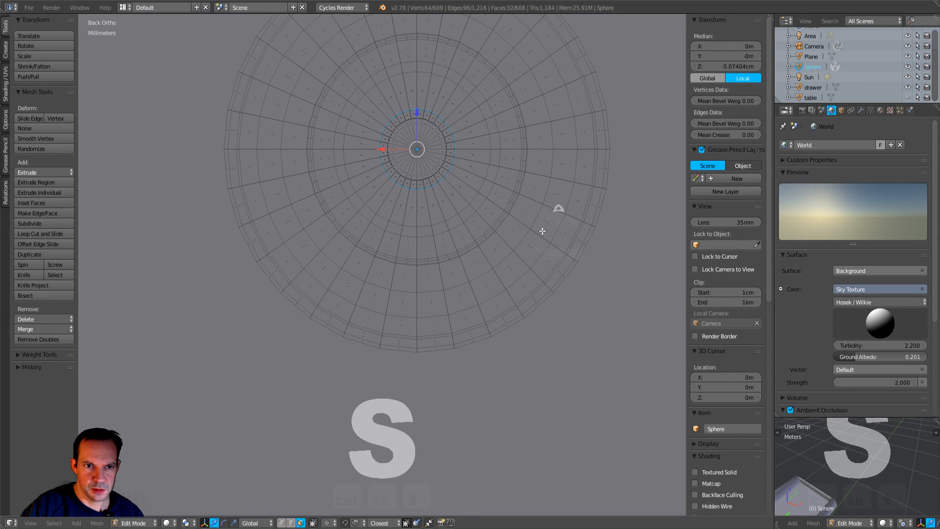
Step: Narrow the collar's selected face band by scaling it along global Y to about 0.78
scroll(462, 197, down, 3)
middle_drag(445, 191, 554, 271)
scroll(567, 269, up, 2)
key(s)
key(z)
key(y)
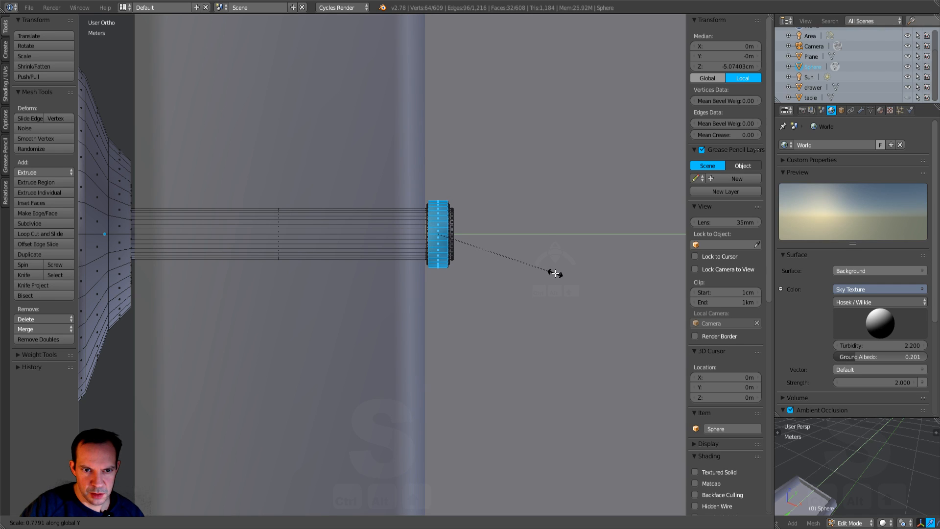
click(555, 273)
Step: Select the stem's open rear edge loop, extrude it in place and scale it to 0 to cap the end
middle_drag(554, 272, 475, 208)
scroll(474, 209, up, 6)
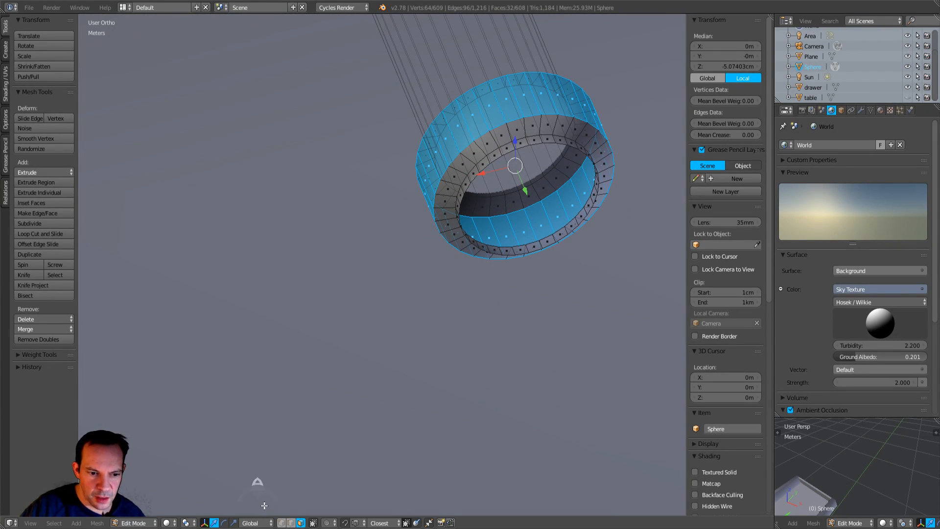
alt+right_click(547, 143)
scroll(590, 211, down, 2)
key(e)
right_click(594, 219)
key(s)
key(0)
key(Return)
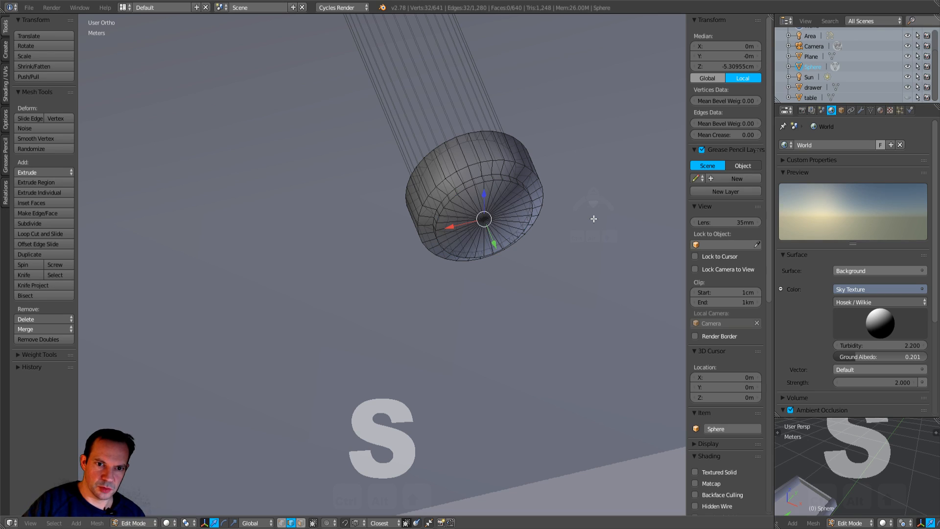
Step: Select the knob's entire mesh and remove its duplicate vertices
key(a)
key(a)
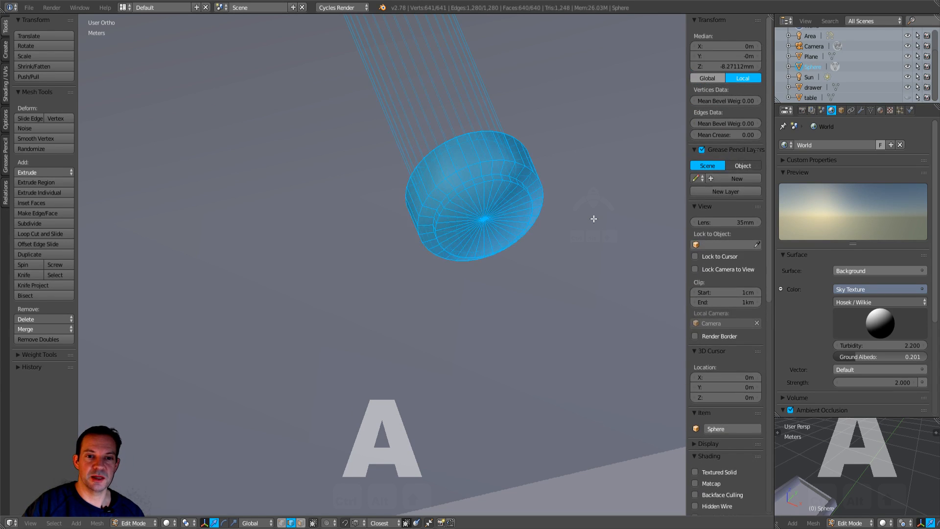
click(53, 340)
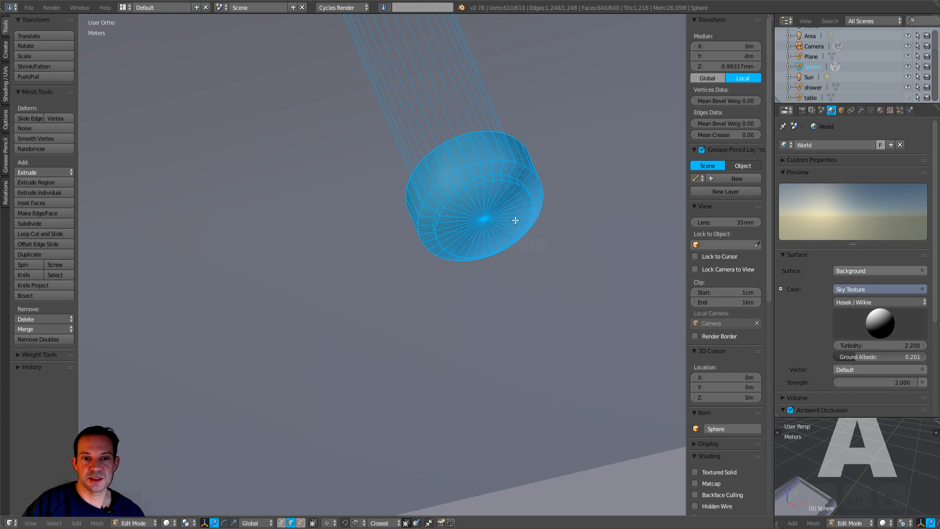
Step: Inspect the capped stem end, box-select the collar in the knob's mesh and return to Object Mode
middle_drag(507, 240, 471, 156)
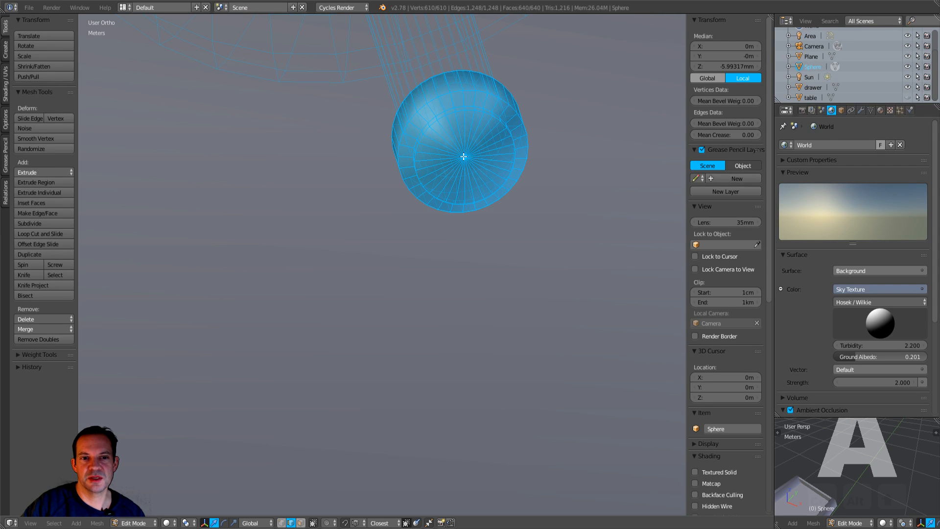
middle_drag(463, 156, 494, 283)
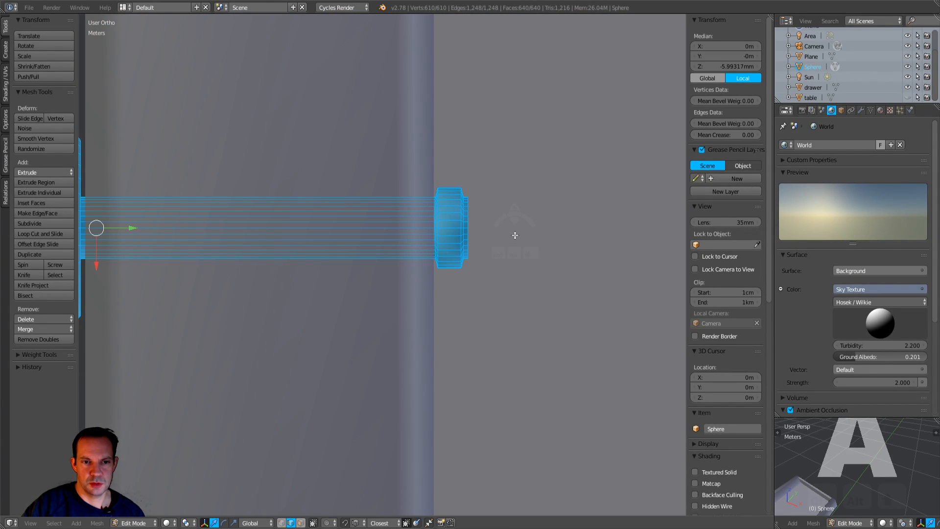
key(a)
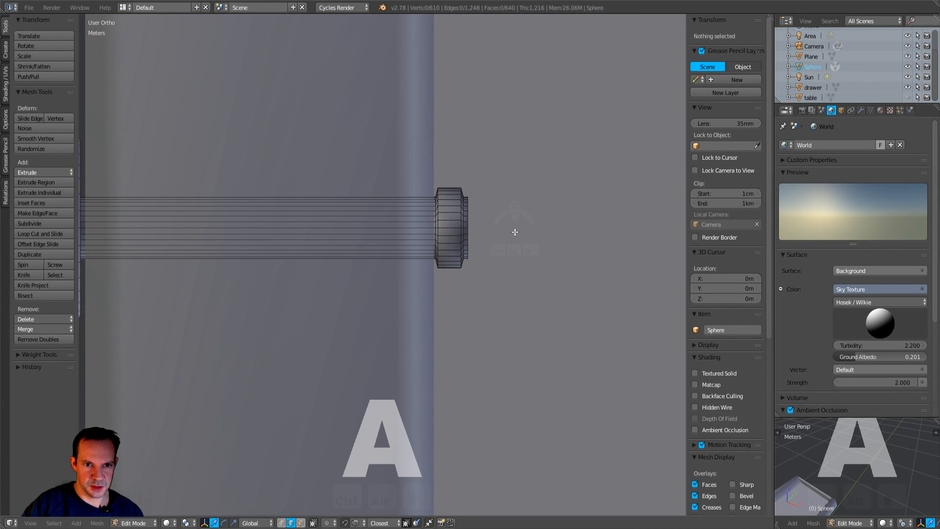
key(b)
drag(469, 157, 412, 248)
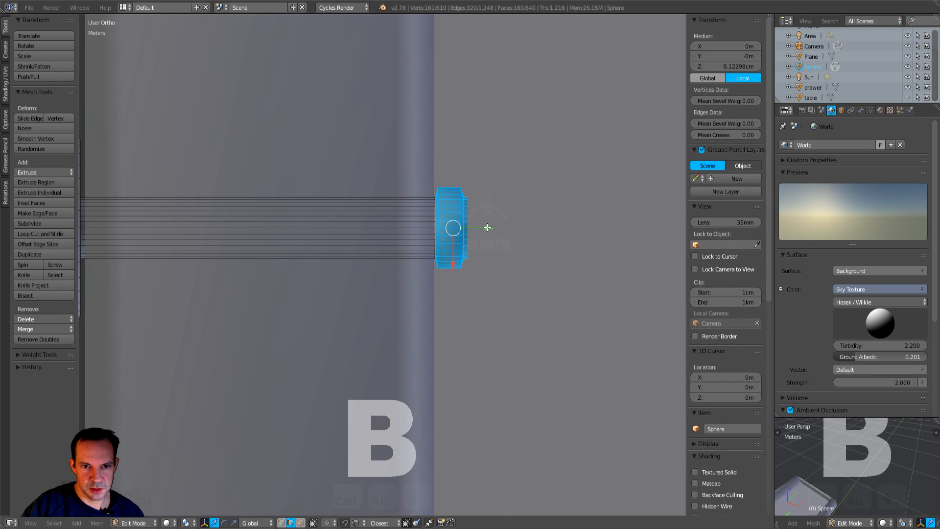
scroll(426, 267, down, 3)
mouse_move(426, 267)
middle_down()
mouse_move(430, 293)
mouse_move(442, 278)
mouse_move(420, 282)
middle_up()
key(Tab)
click(337, 285)
Step: Try to parent the drawer to the knob with the Object parent type
middle_drag(337, 285, 406, 247)
scroll(401, 264, down, 8)
middle_drag(467, 280, 406, 315)
scroll(406, 315, up, 6)
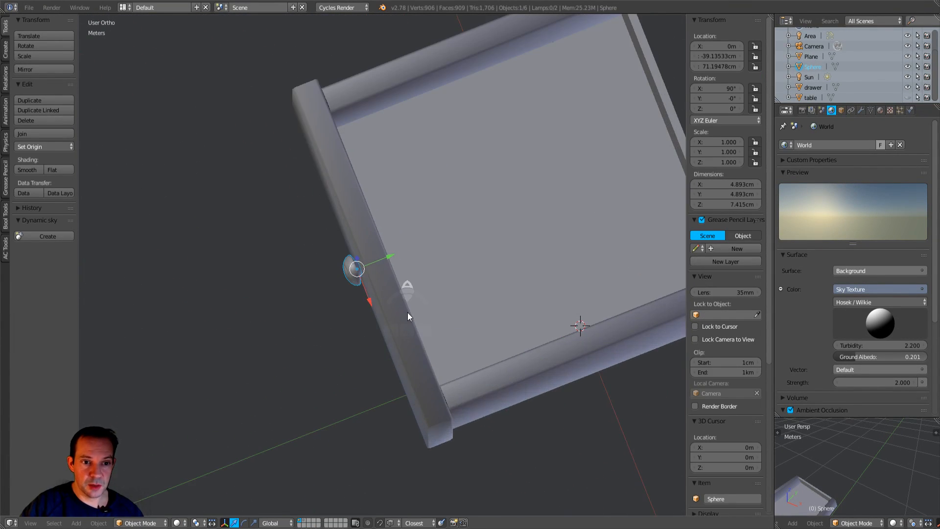
scroll(407, 313, up, 3)
middle_drag(347, 270, 330, 259)
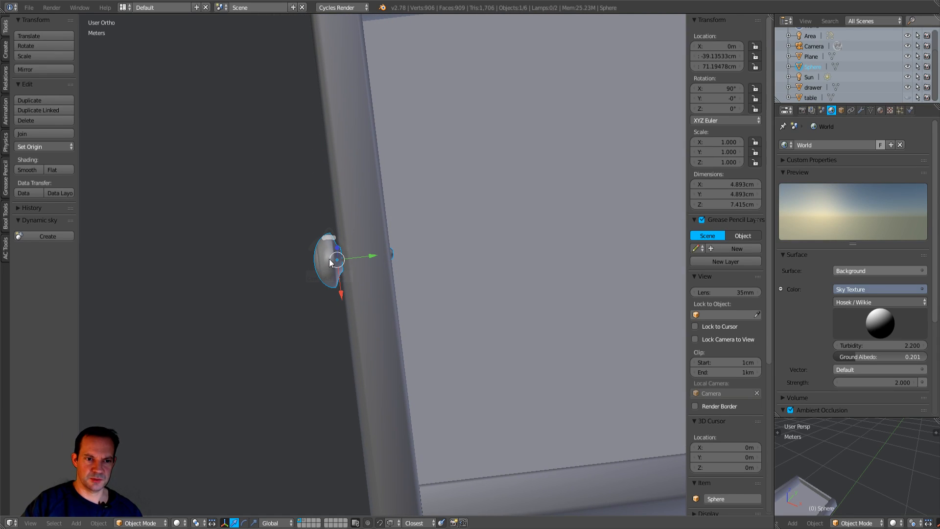
right_click(374, 285)
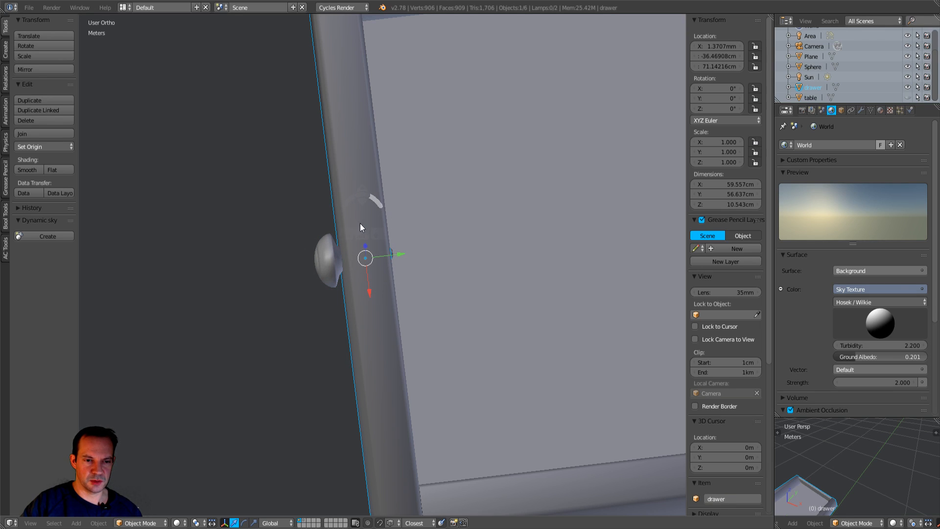
right_click(326, 258)
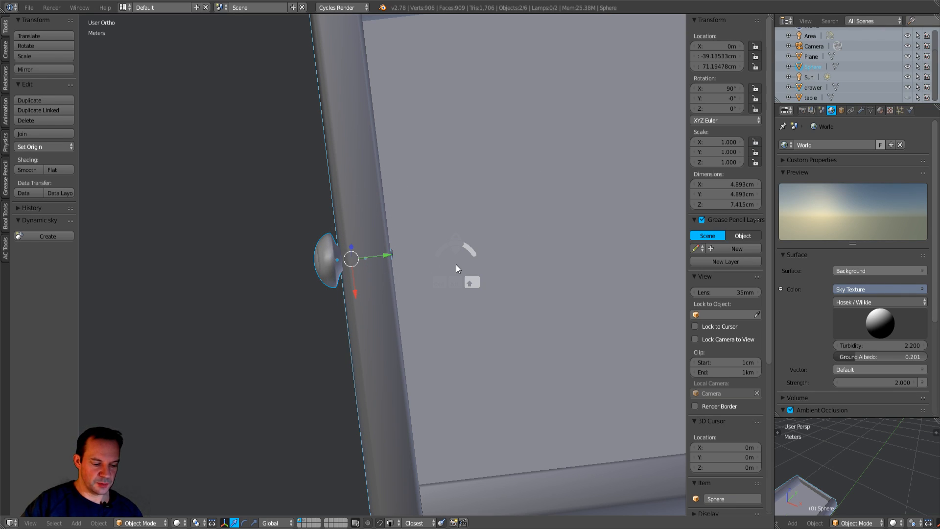
key(ctrl+p)
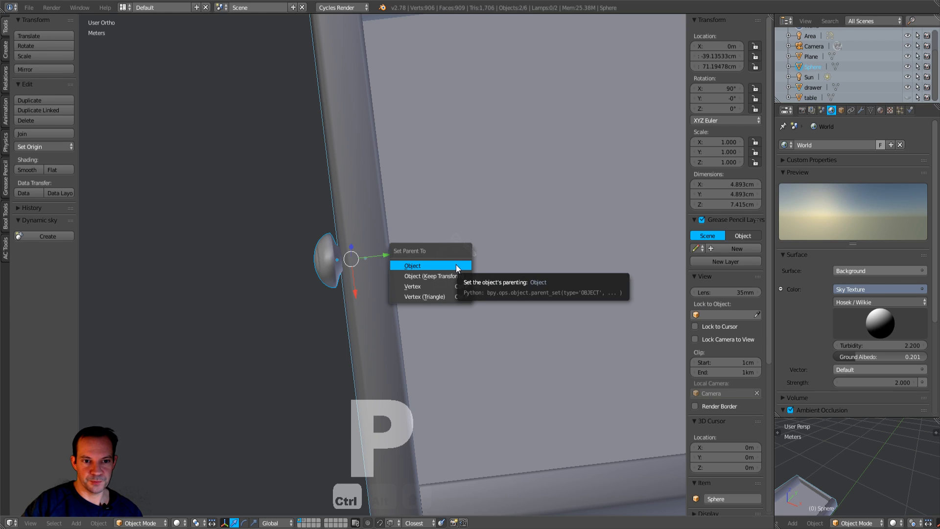
click(456, 265)
scroll(377, 299, down, 3)
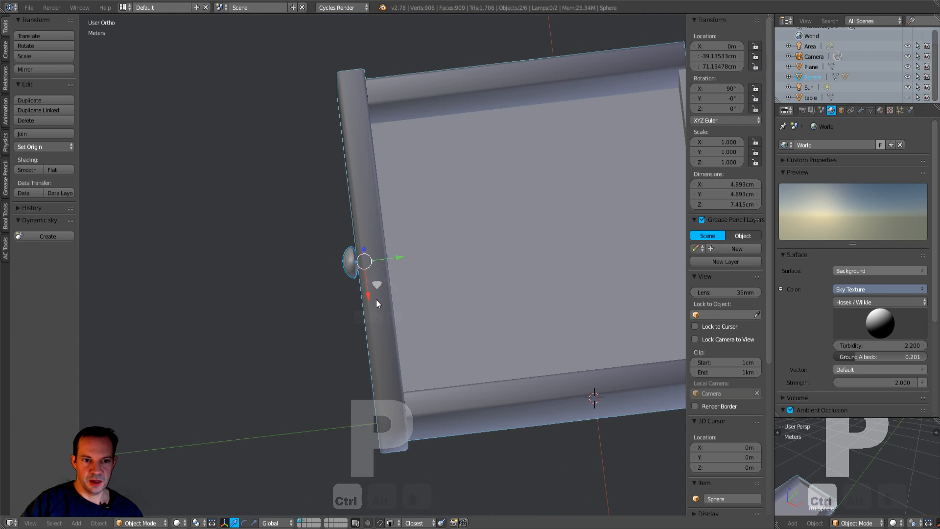
Step: Test the parenting by moving only the drawer along global Y, and undo that move
right_click(376, 299)
key(g)
key(y)
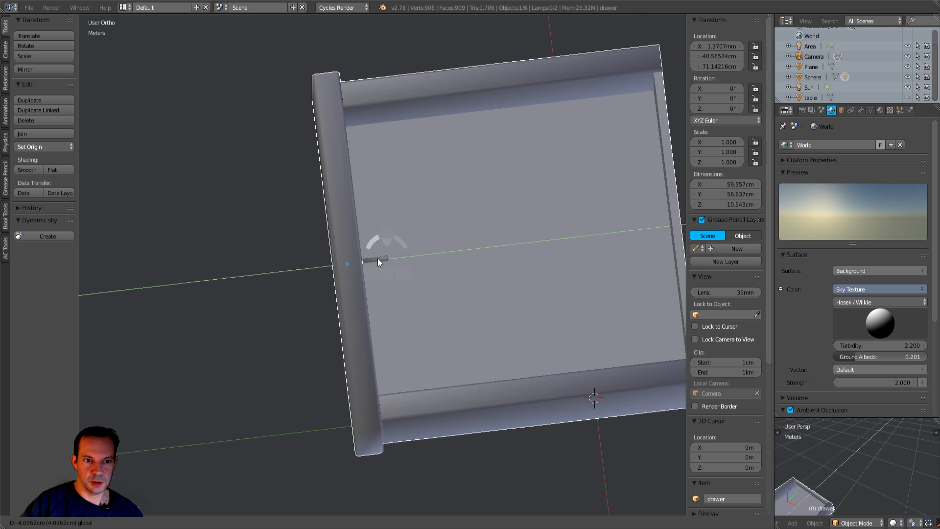
drag(396, 260, 395, 260)
key(ctrl+z)
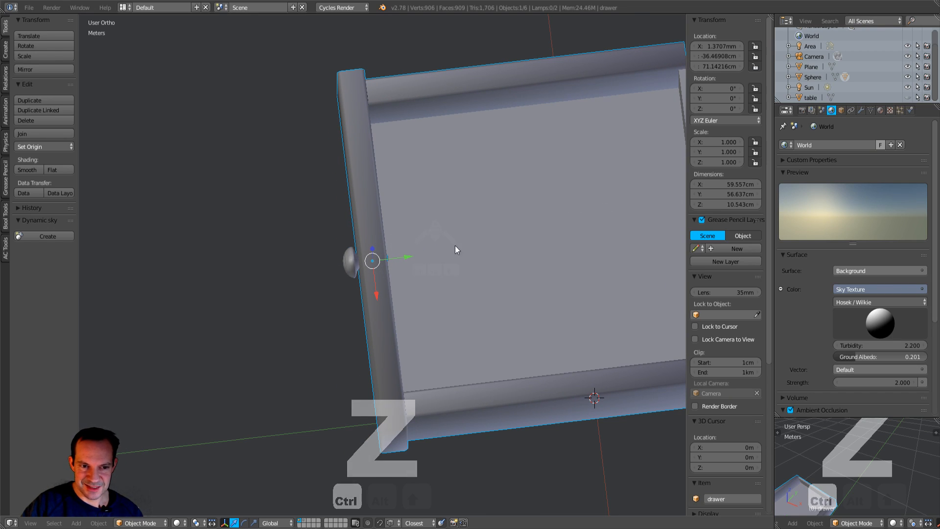
key(ctrl+z)
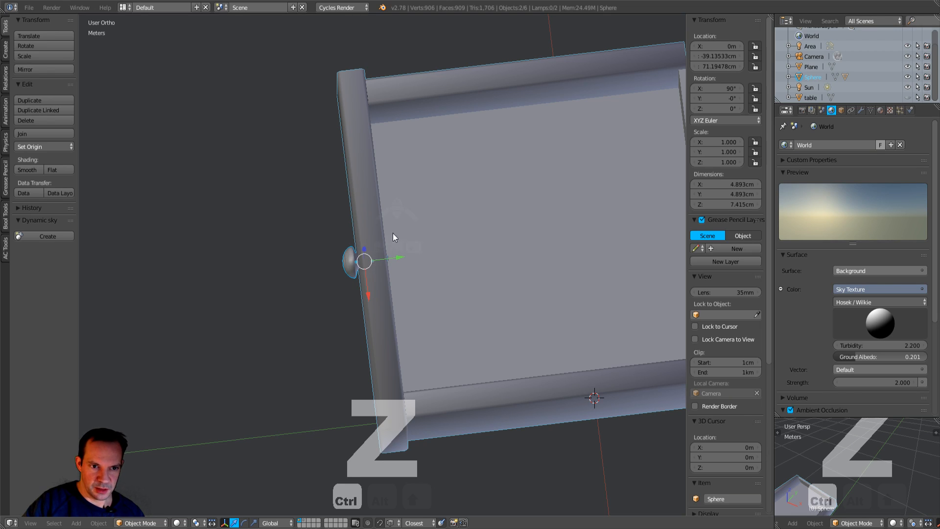
Step: Try to parent the knob to the drawer with the Object parent type while the existing relation is still in place
right_click(349, 262)
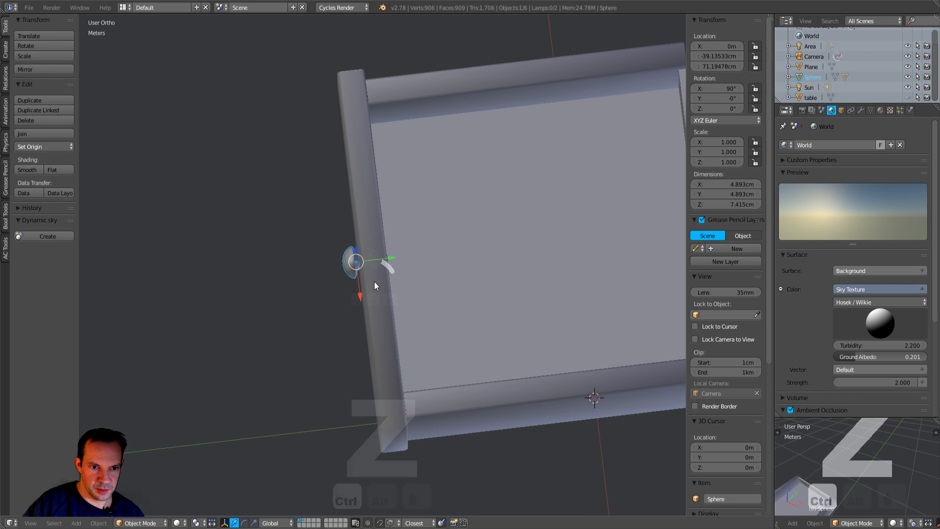
shift+right_click(451, 293)
key(ctrl+p)
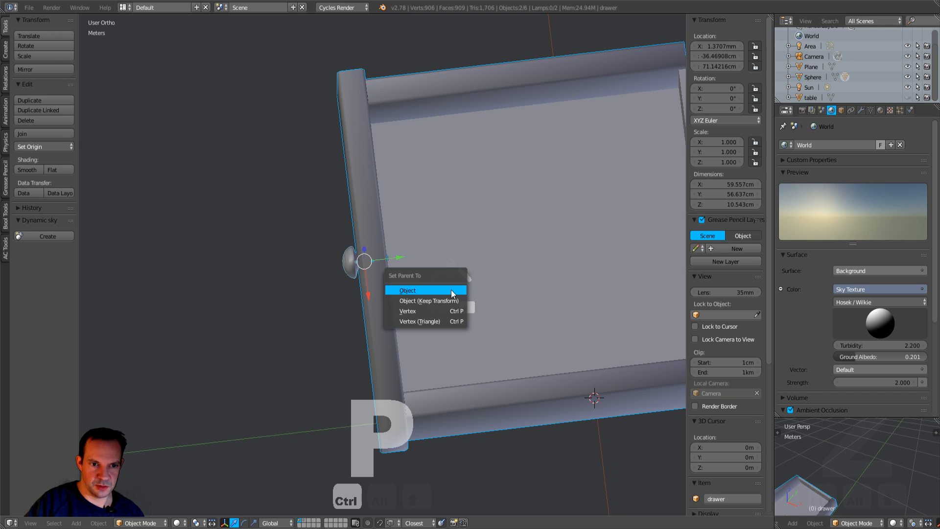
click(451, 290)
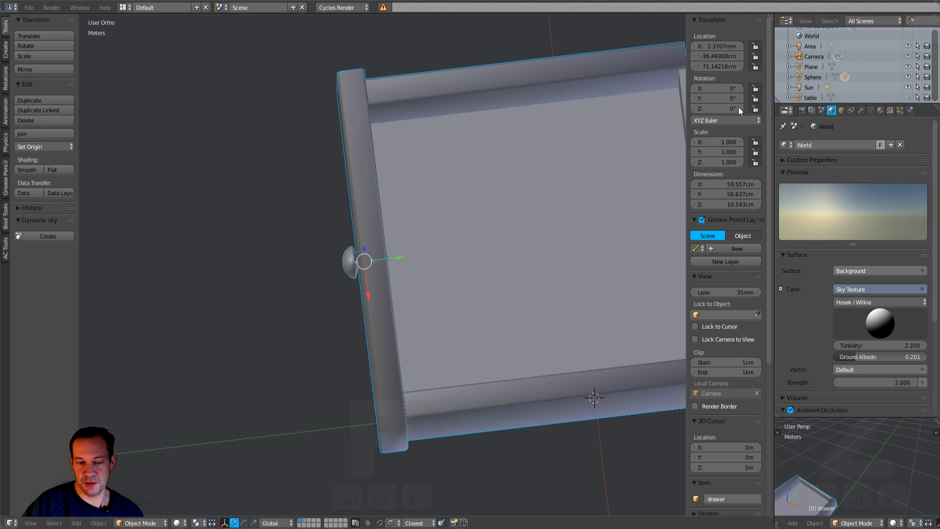
Step: Expand the Sphere object in the scene hierarchy and take the drawer out from under it to clear its parent
right_click(346, 260)
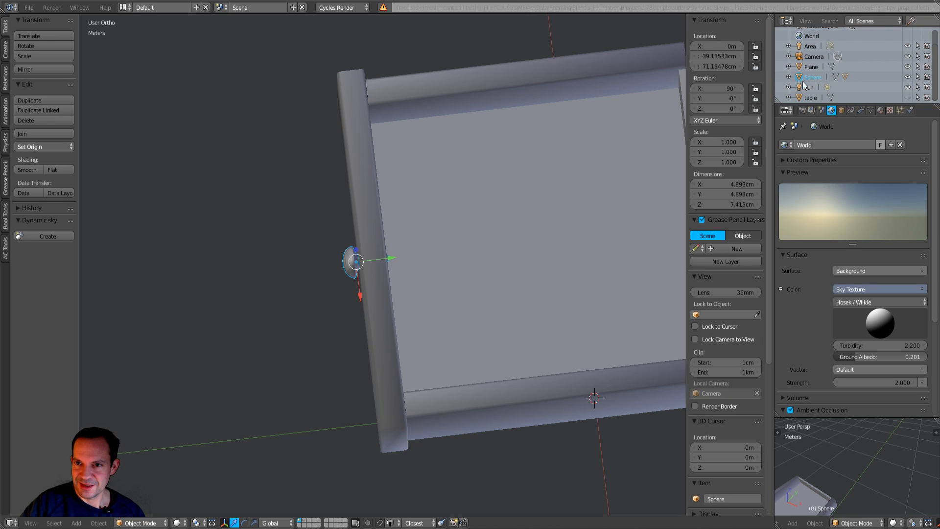
click(789, 77)
scroll(815, 83, down, 2)
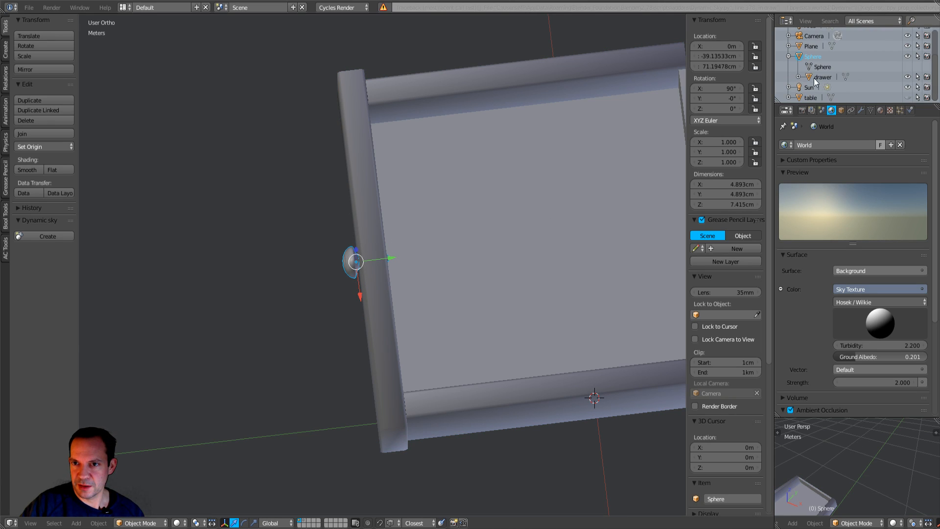
click(822, 77)
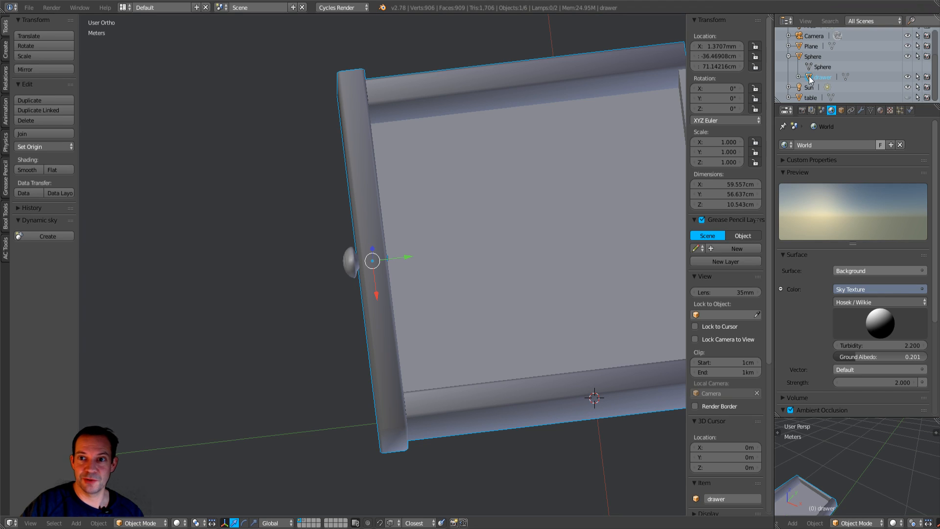
drag(810, 79, 788, 52)
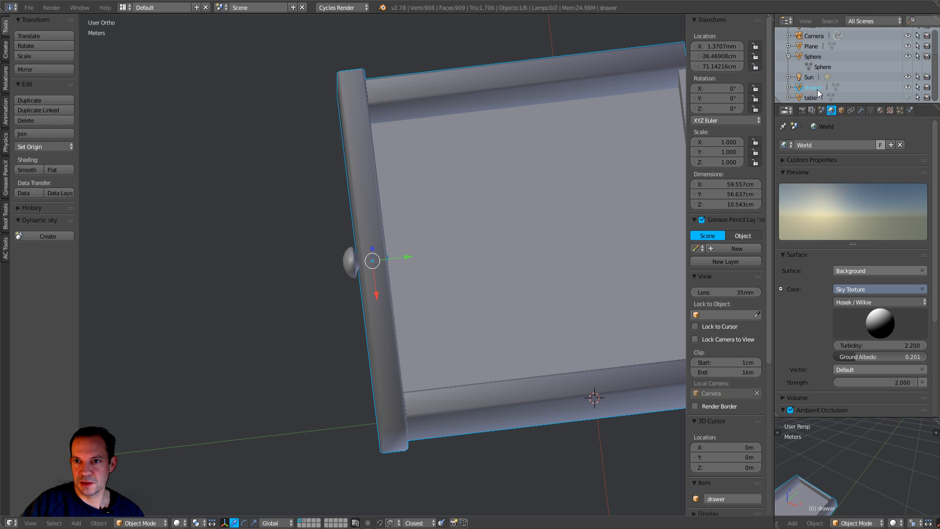
Step: Select the knob with the drawer as the active object and parent the knob to the drawer as Object
click(801, 57)
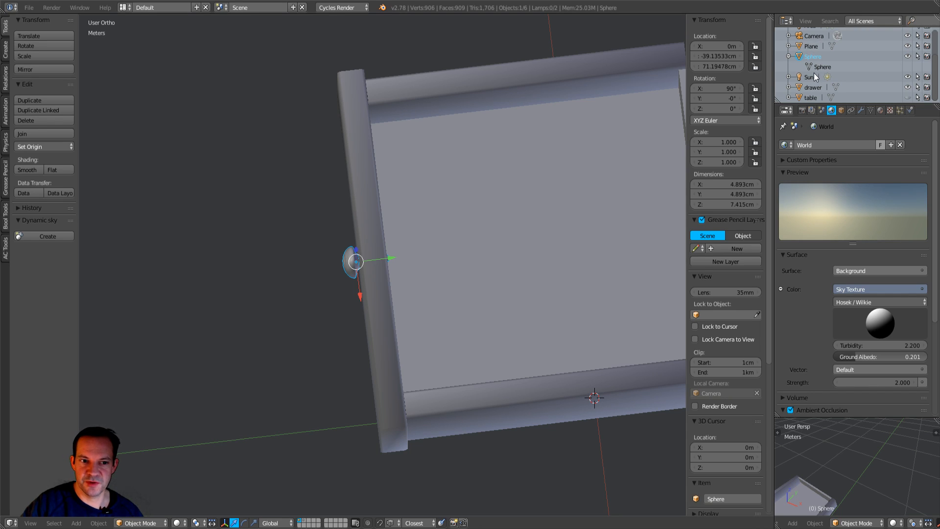
right_click(373, 276)
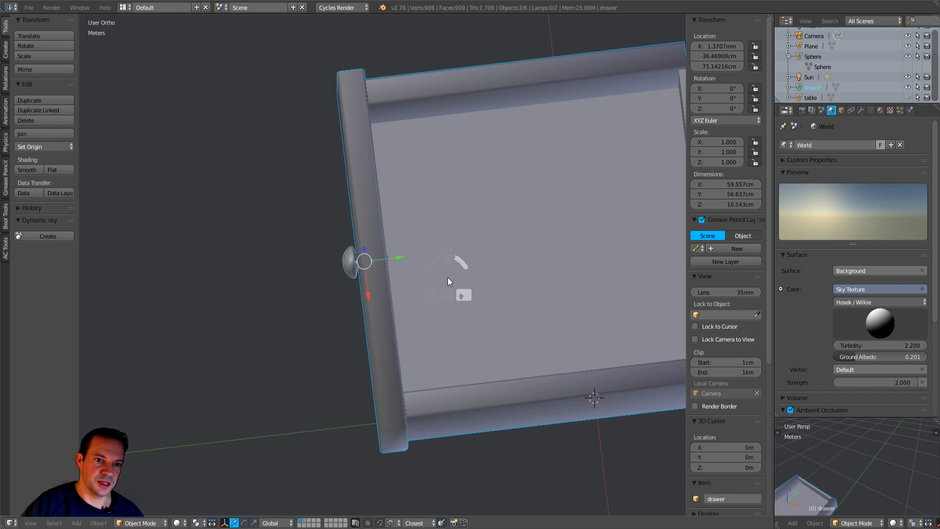
key(ctrl+p)
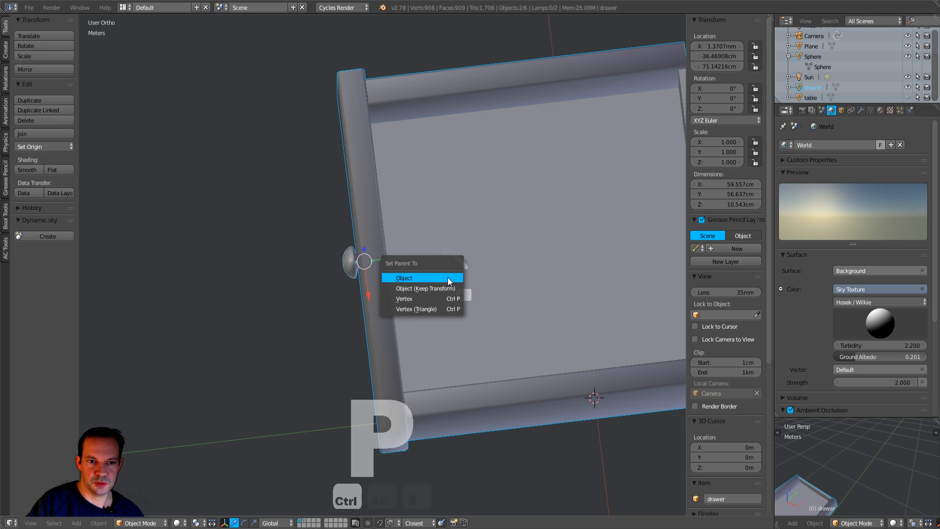
click(448, 277)
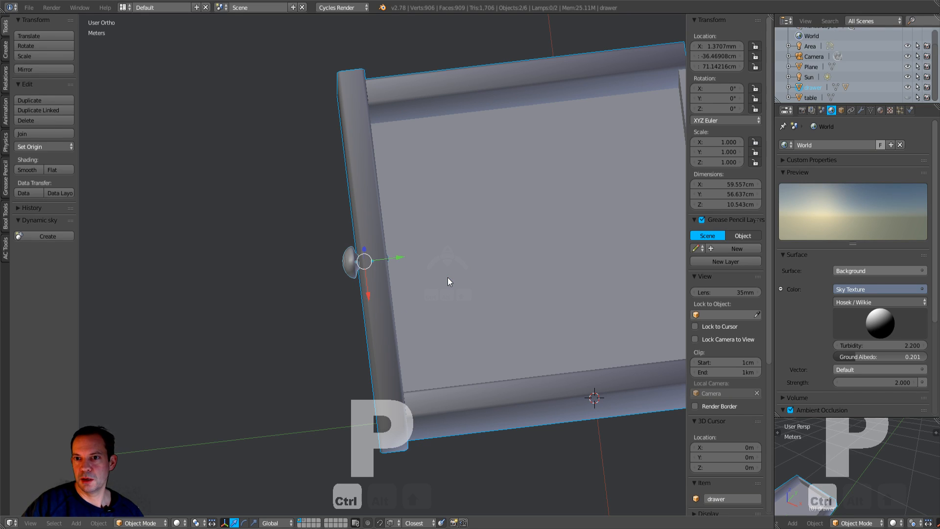
Step: Slide the drawer along global Y to about -30.88 cm, unhide the table and undo the stray drag
right_click(383, 285)
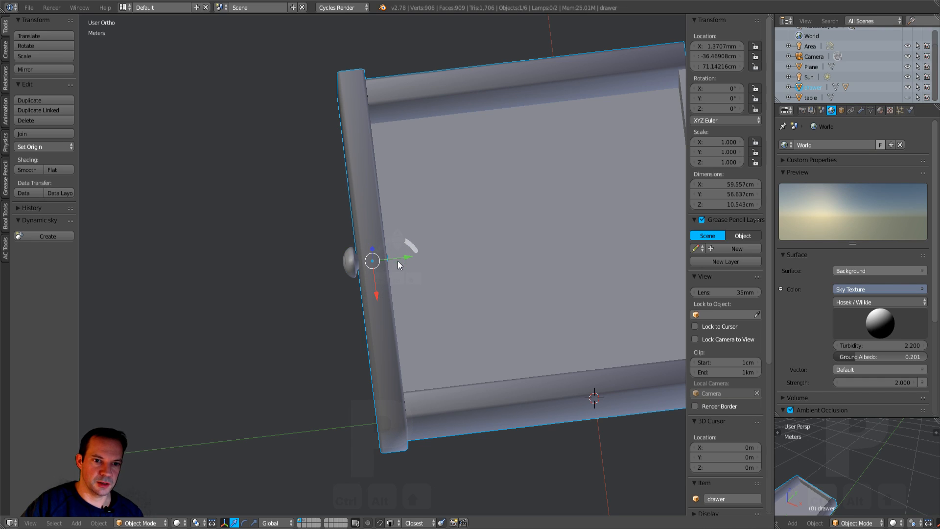
drag(404, 257, 443, 256)
scroll(442, 257, down, 5)
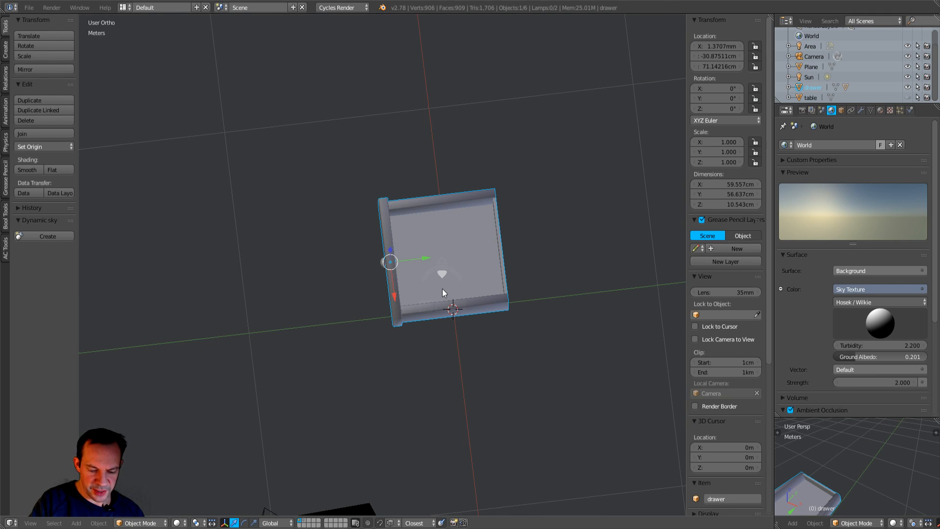
key(alt+h)
middle_drag(442, 289, 454, 201)
drag(455, 204, 448, 209)
key(ctrl+z)
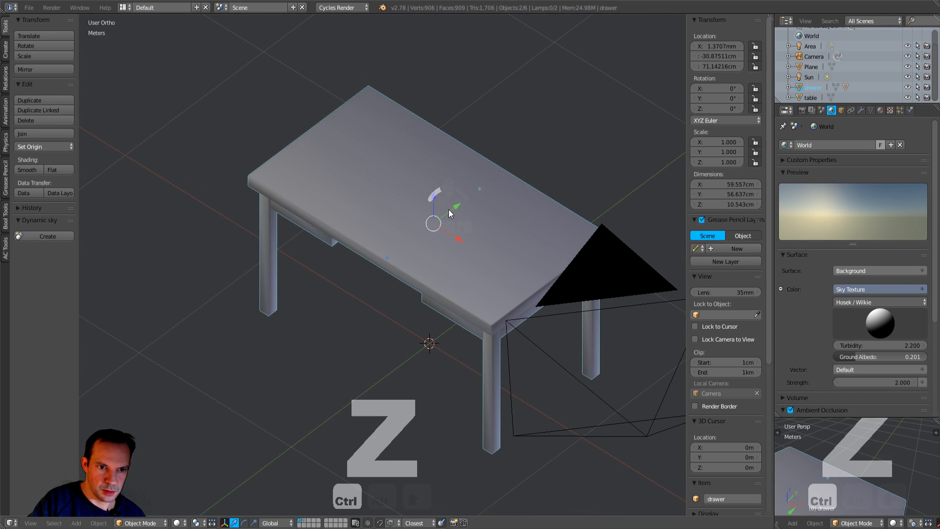
Step: Pull the drawer out of the table along global Y to about -58.59 cm
middle_drag(451, 208, 413, 251)
right_click(401, 269)
drag(412, 251, 373, 270)
Step: Render the desk with its open drawer from the camera view, and close the render result
scroll(321, 297, down, 2)
middle_drag(321, 296, 425, 311)
scroll(425, 310, down, 2)
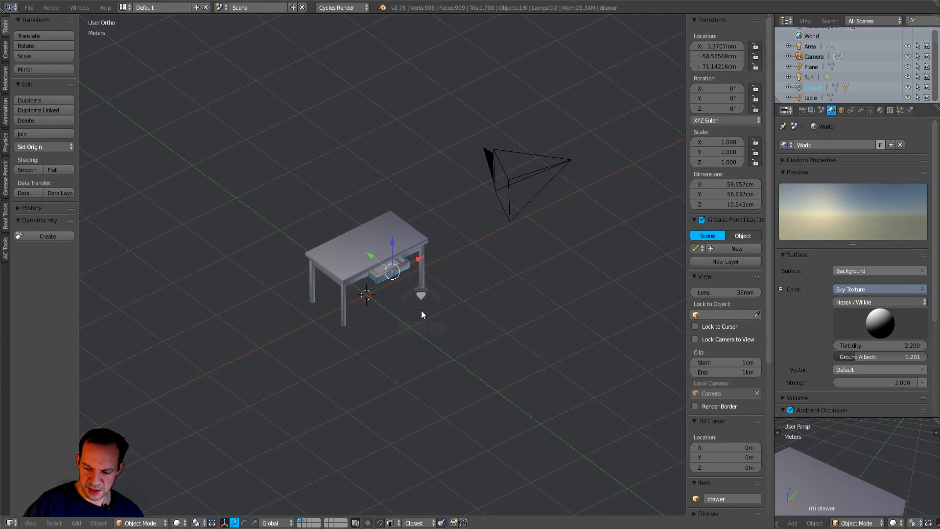
key(KP_0)
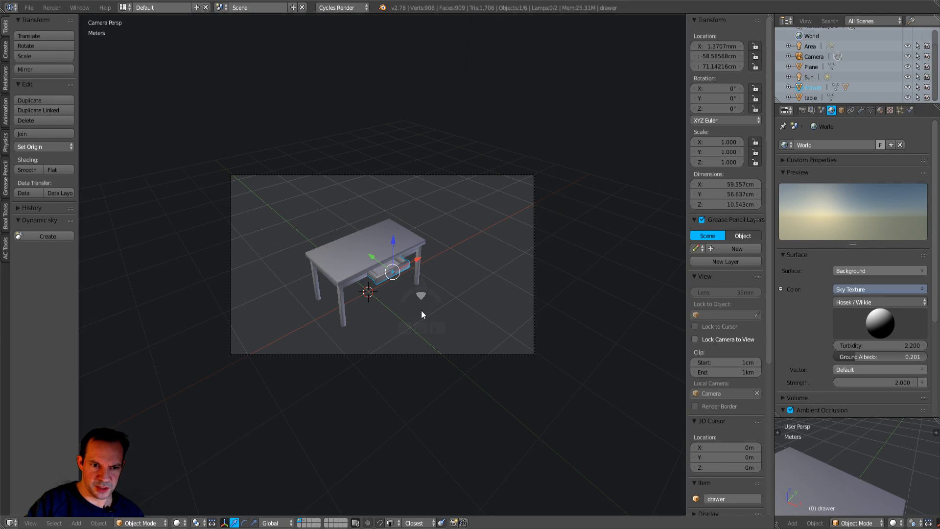
key(F12)
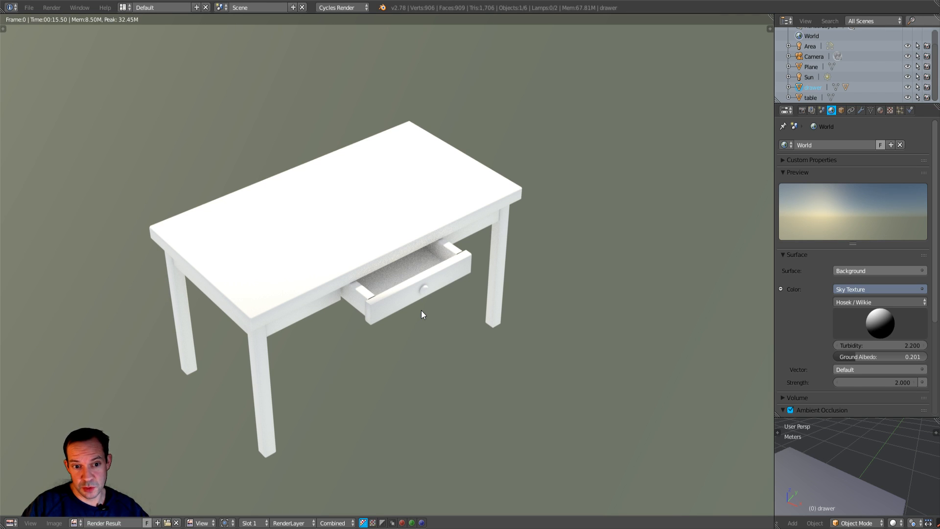
key(Escape)
Step: Save the scene over the existing table.blend file
middle_drag(489, 309, 467, 311)
key(ctrl+s)
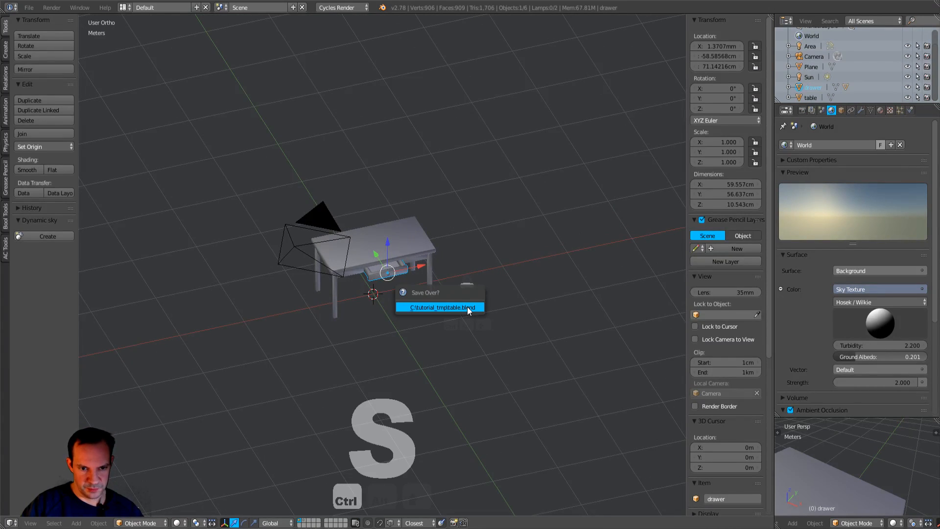
click(467, 307)
Step: Split a strip off the lower part of the 3D view and make it a Timeline editor
middle_drag(562, 294, 486, 297)
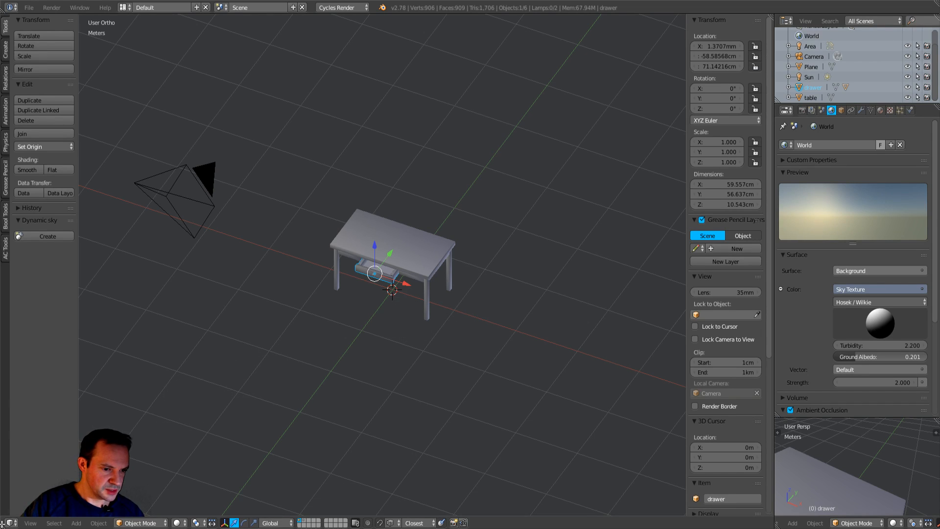
drag(1, 525, 5, 438)
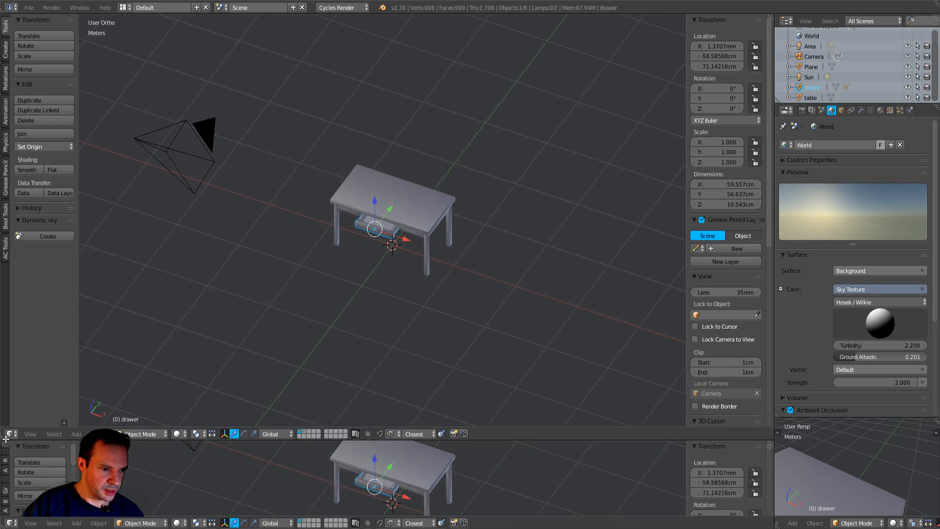
click(9, 522)
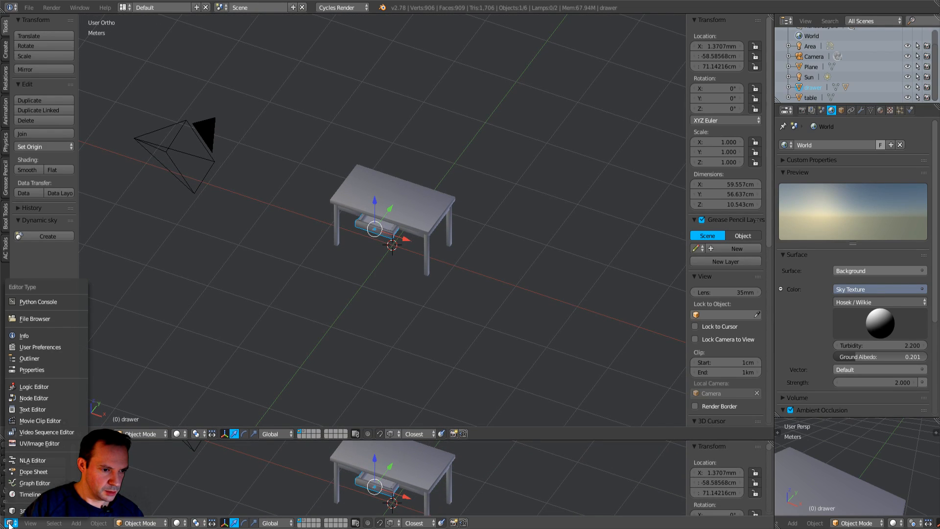
click(26, 494)
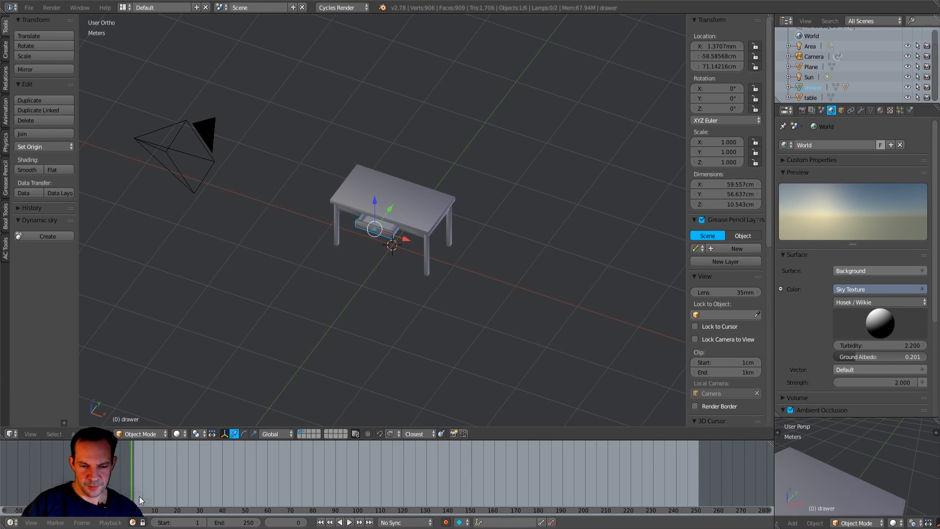
Step: Slide the drawer back into the table along Y to about -36.28 cm, aligning it from the bottom view
middle_drag(359, 328, 413, 186)
key(ctrl+KP_7)
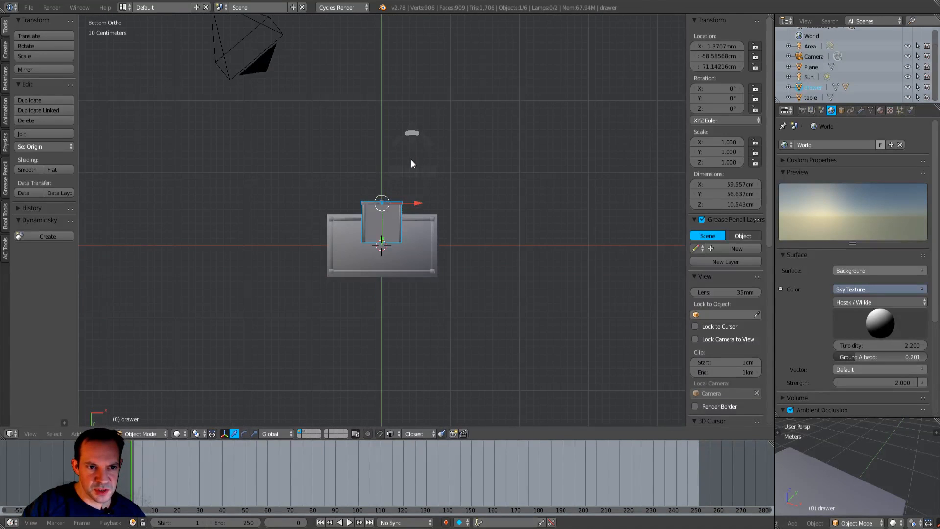
scroll(409, 227, up, 8)
drag(381, 184, 372, 254)
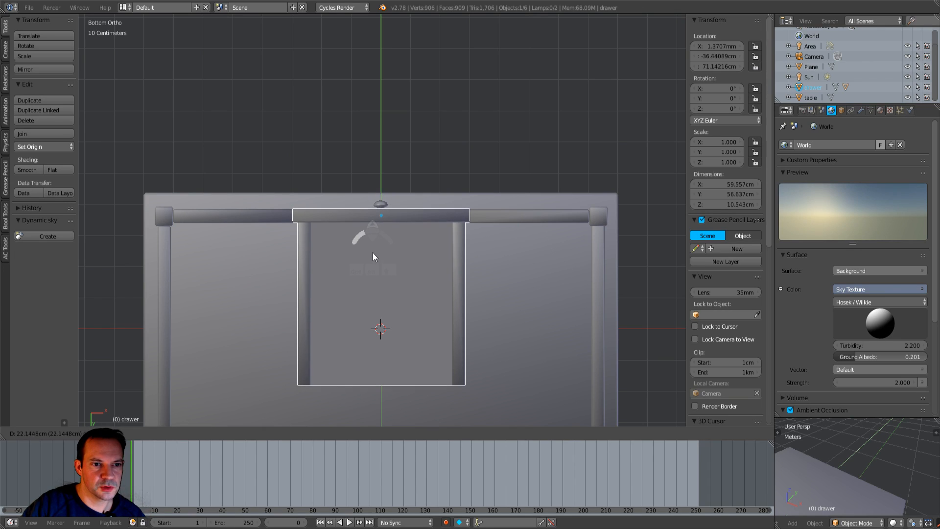
scroll(423, 278, up, 2)
scroll(424, 269, up, 2)
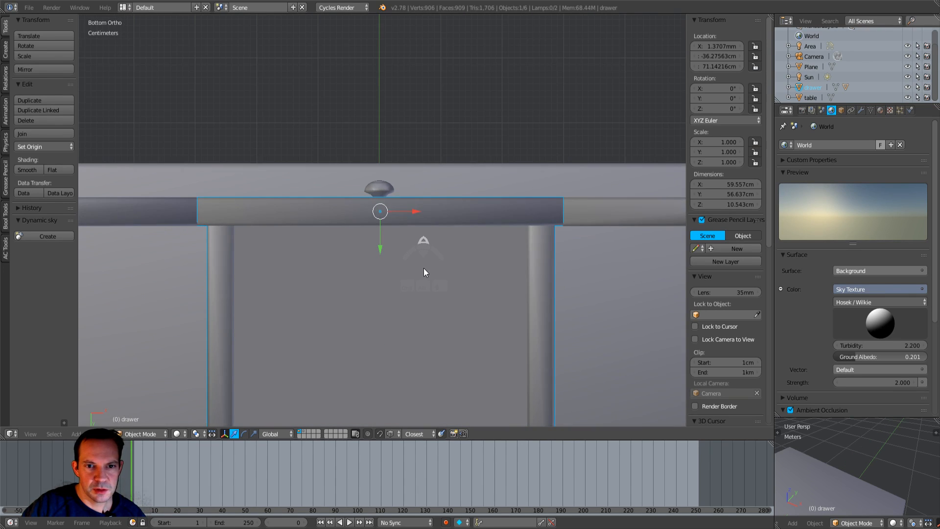
scroll(424, 268, down, 6)
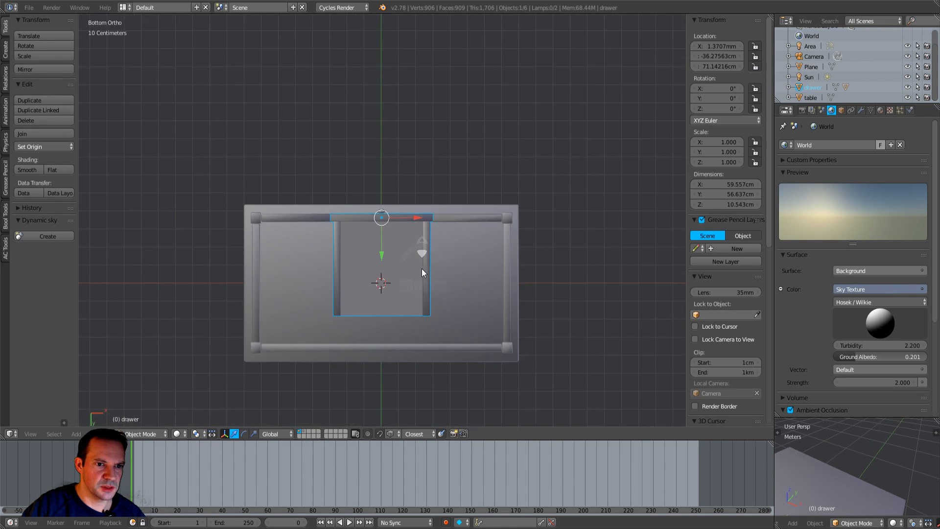
middle_drag(413, 307, 427, 361)
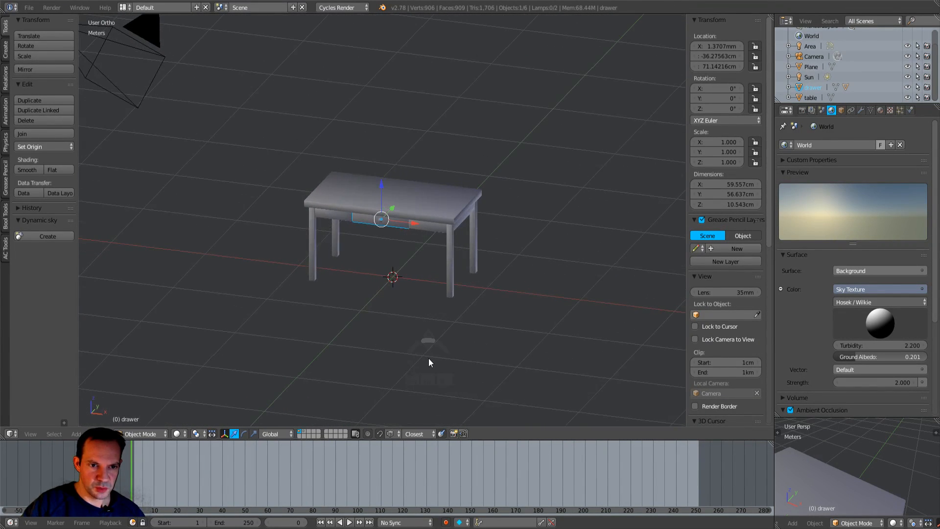
Step: Set the active keying set to LocRot and enable automatic keyframe recording
click(502, 523)
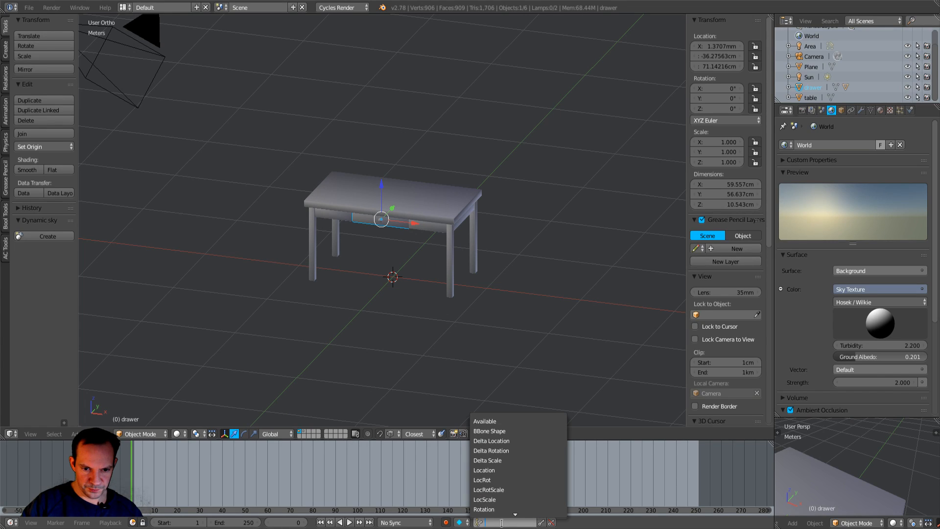
click(497, 481)
click(446, 522)
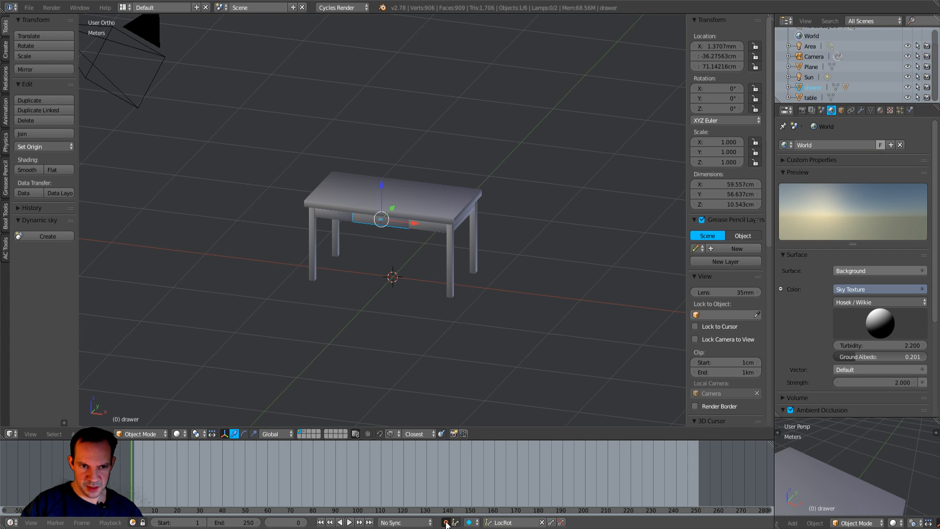
key(alt+a)
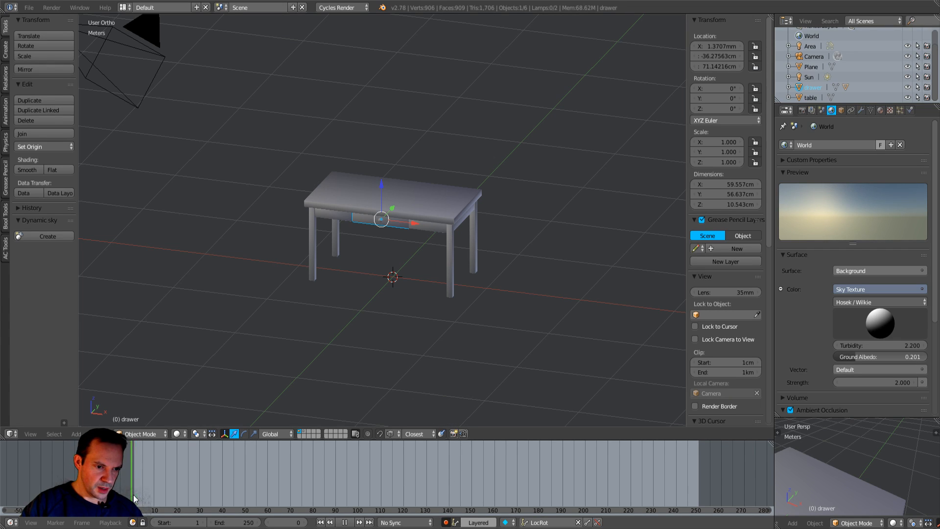
key(Escape)
Step: Key the closed drawer at frame 0 by adjusting its Y location to about -36.23 cm from the bottom view
middle_drag(339, 305, 337, 328)
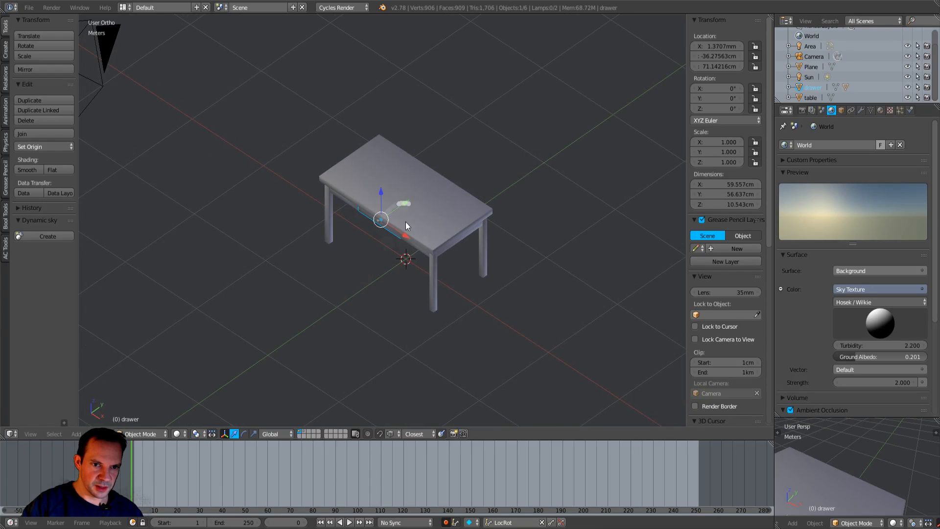
drag(403, 202, 405, 202)
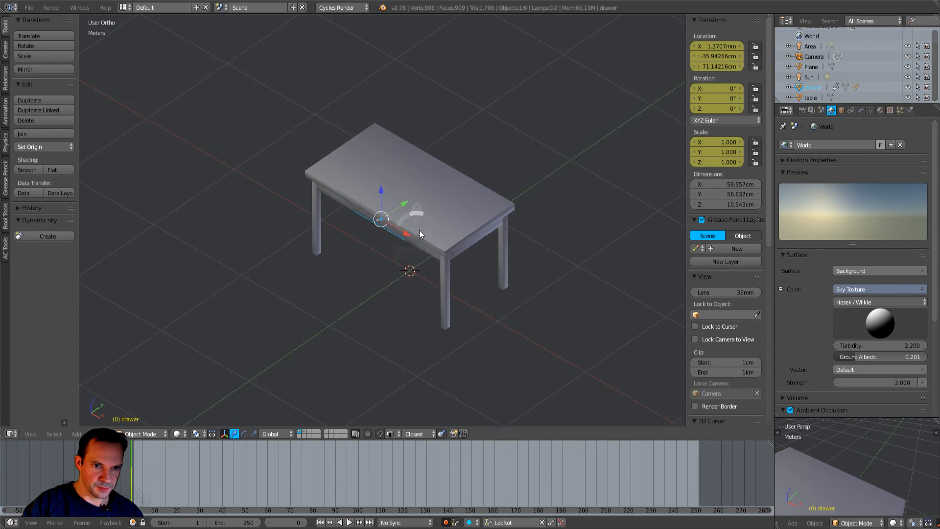
middle_drag(418, 232, 448, 139)
key(ctrl+KP_7)
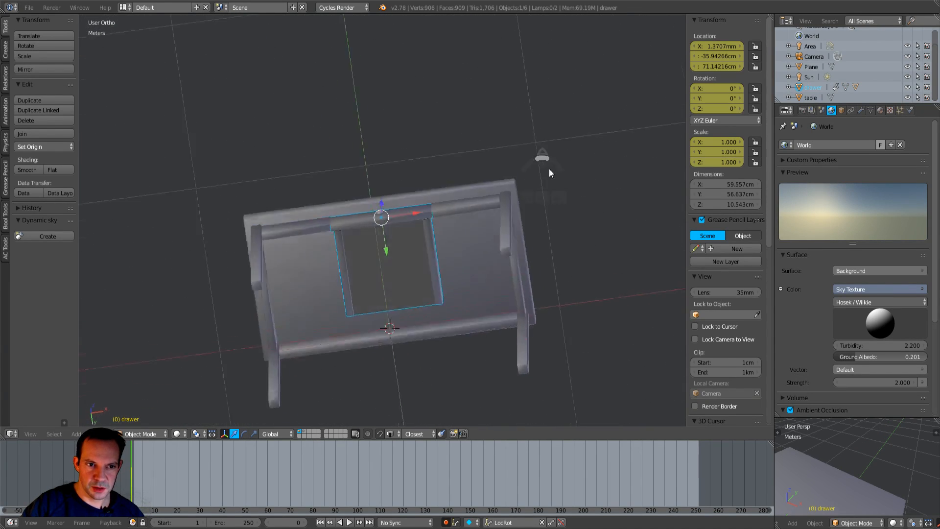
scroll(533, 173, up, 5)
drag(383, 253, 543, 199)
middle_drag(549, 203, 468, 287)
Step: Go to frame 40 and pull the drawer out along Y to about -84.95 cm to key its open position
key(alt+a)
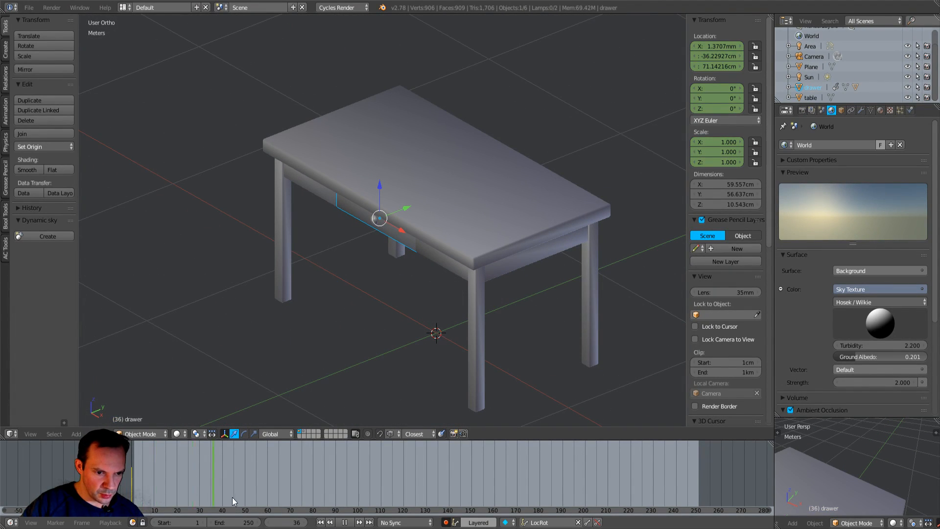
click(221, 495)
key(alt+a)
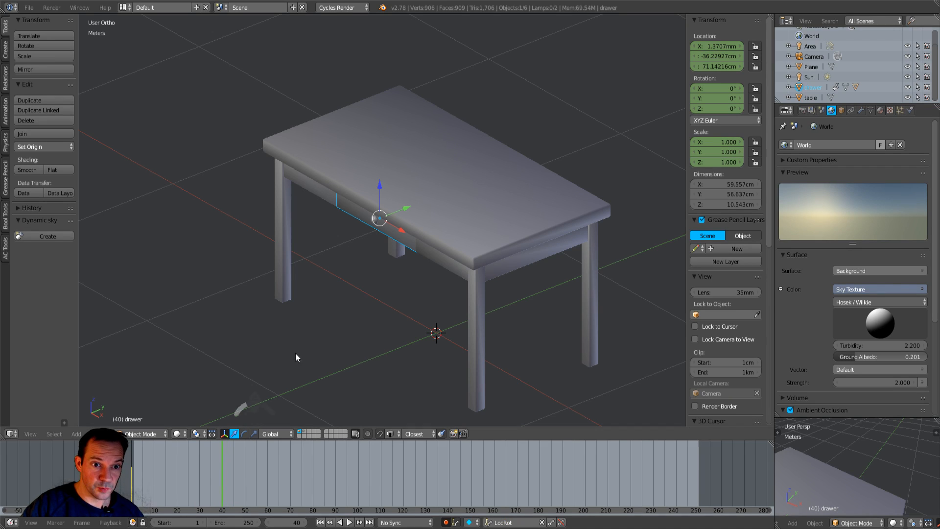
key(g)
key(y)
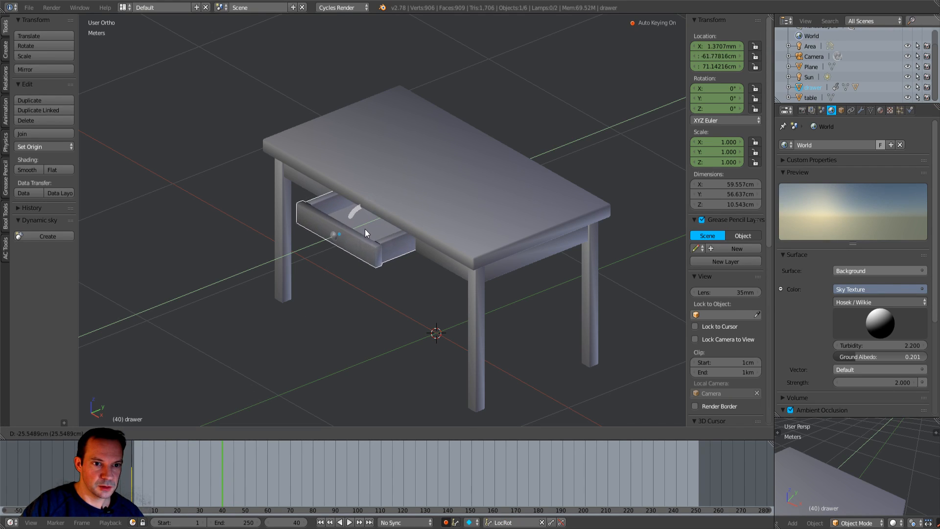
click(334, 251)
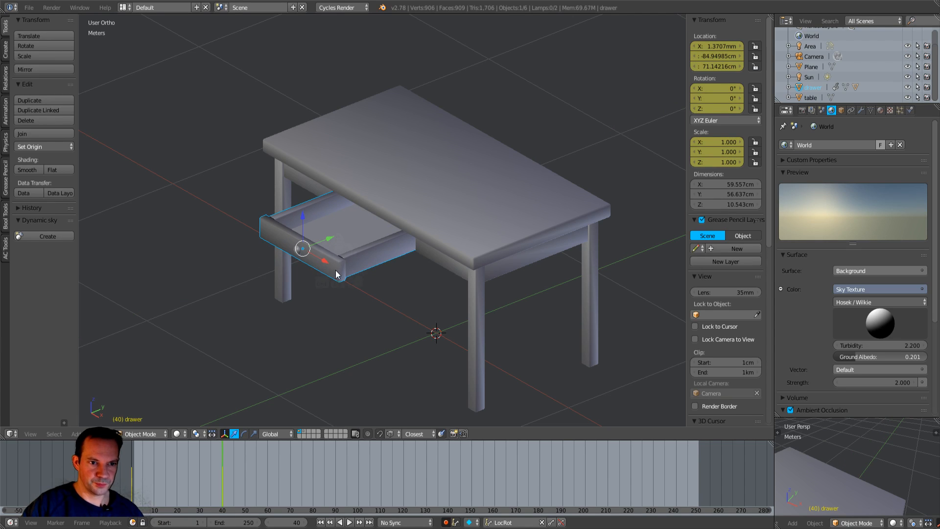
Step: Return to frame 0 and set the animation's end frame to 40
drag(222, 502, 131, 504)
click(249, 522)
text(40)
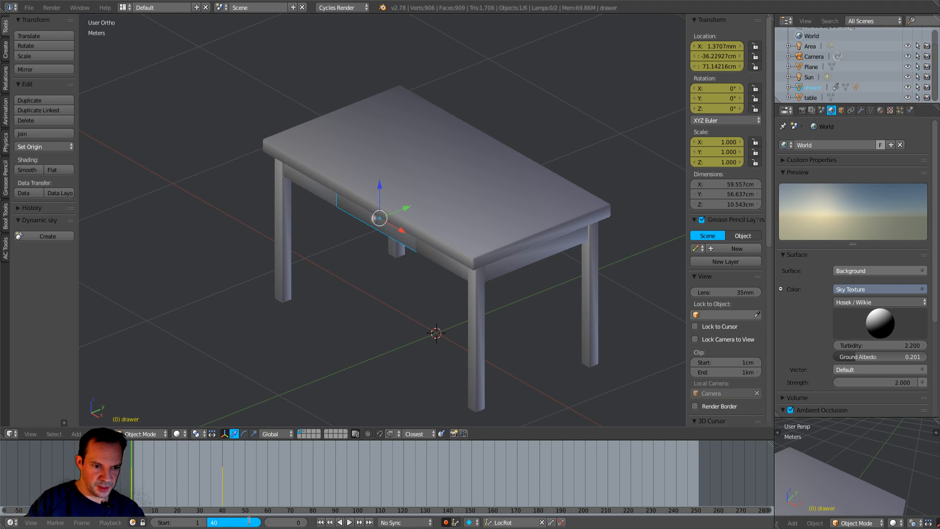
key(Return)
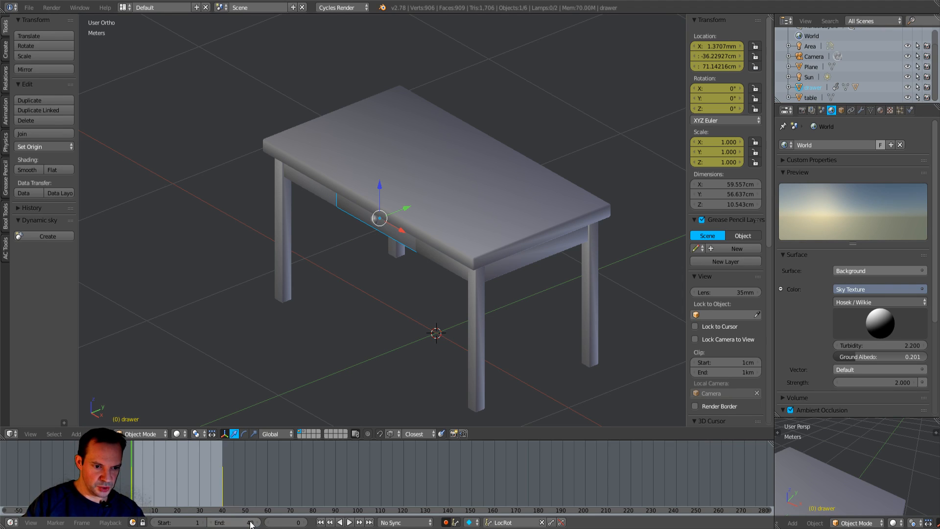
Step: Play back the drawer animation, rewind it to frame 0, and save the scene
click(350, 522)
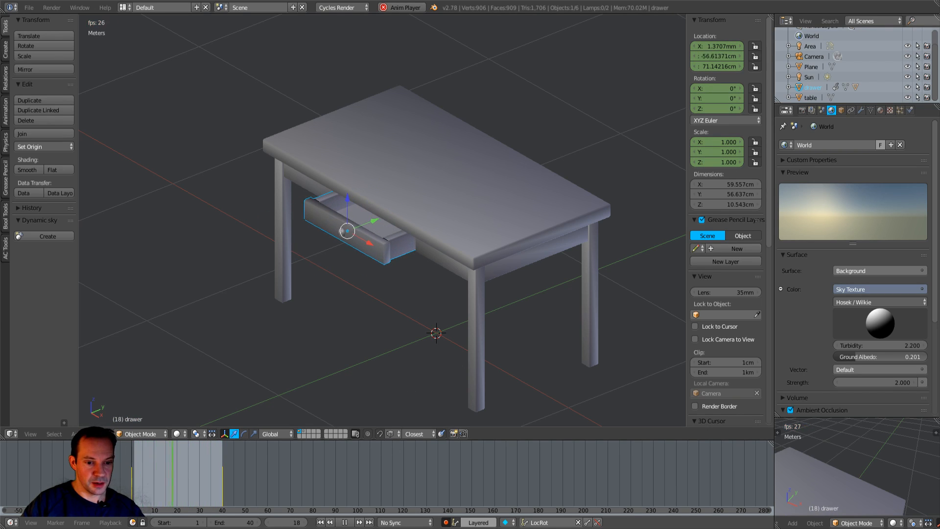
click(345, 523)
drag(156, 482, 131, 478)
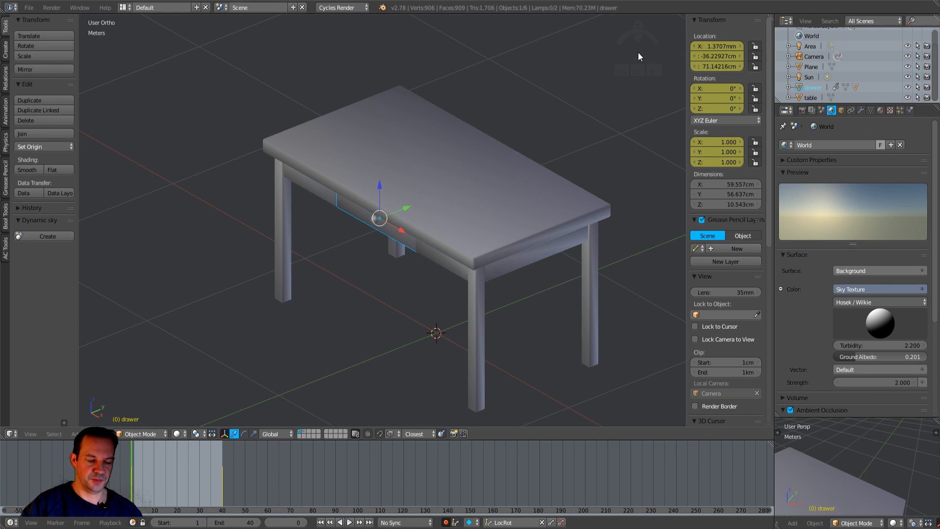
key(ctrl+s)
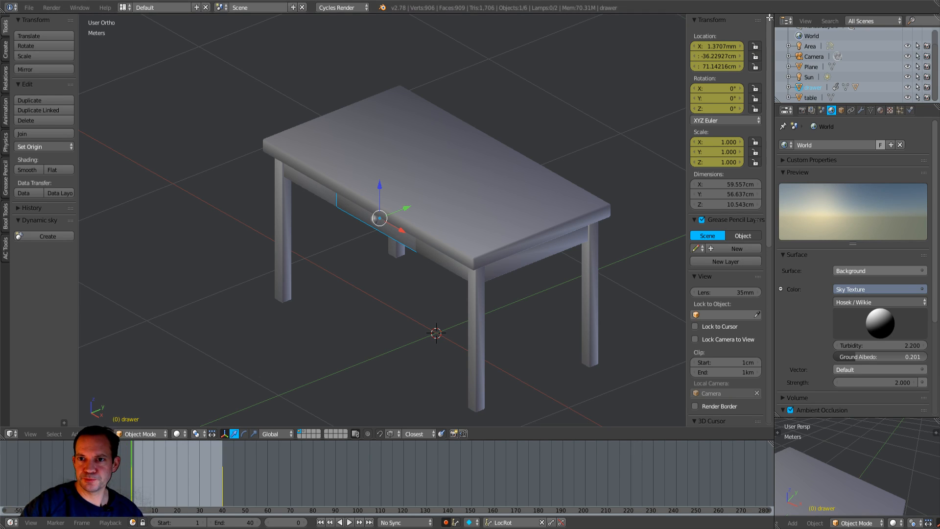
Step: Split the 3D view vertically and make the new half a Dope Sheet in Action Editor mode
drag(772, 18, 374, 21)
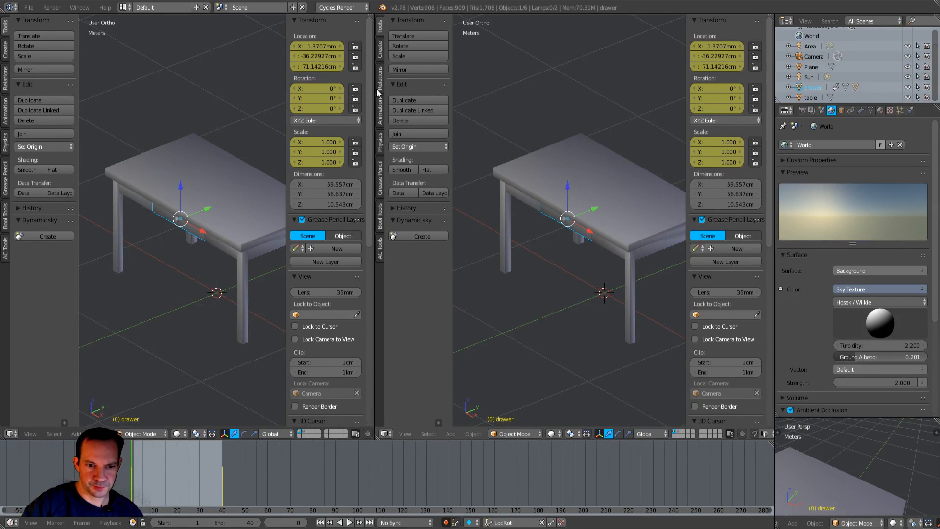
click(385, 433)
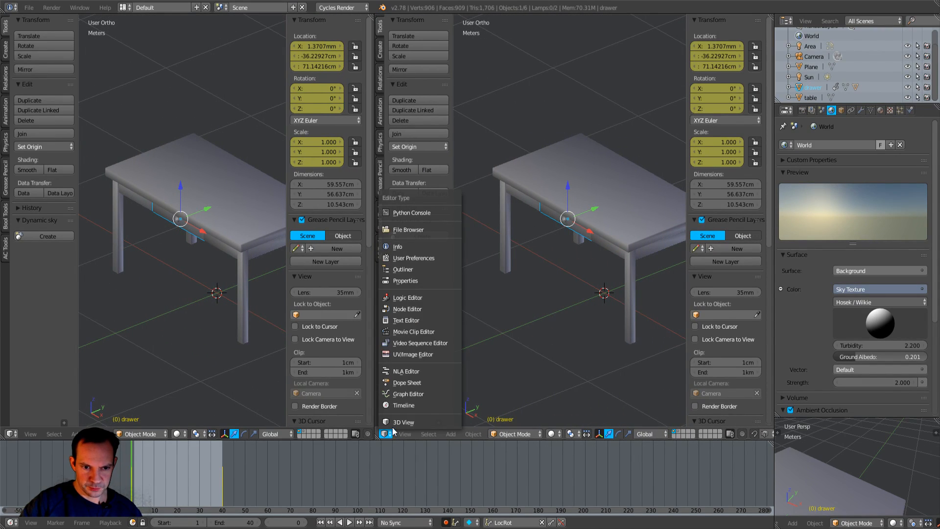
click(409, 382)
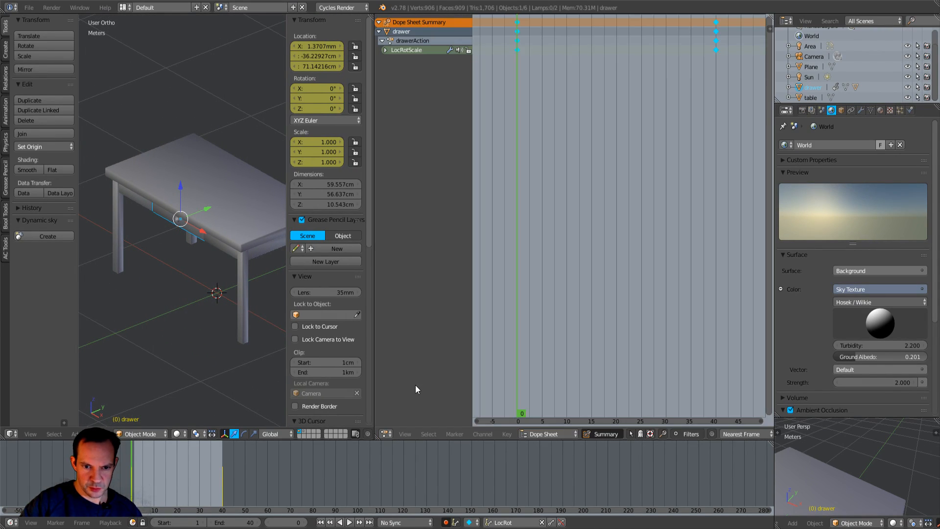
click(537, 434)
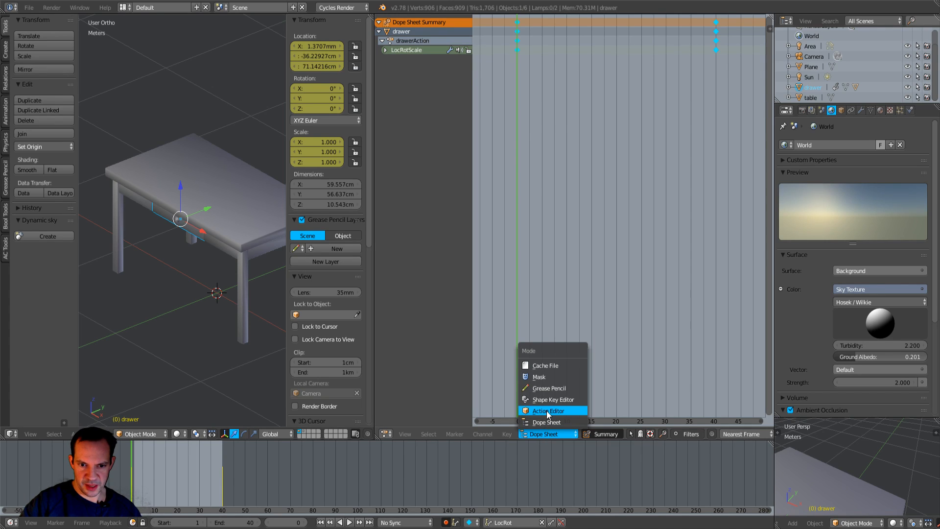
click(548, 412)
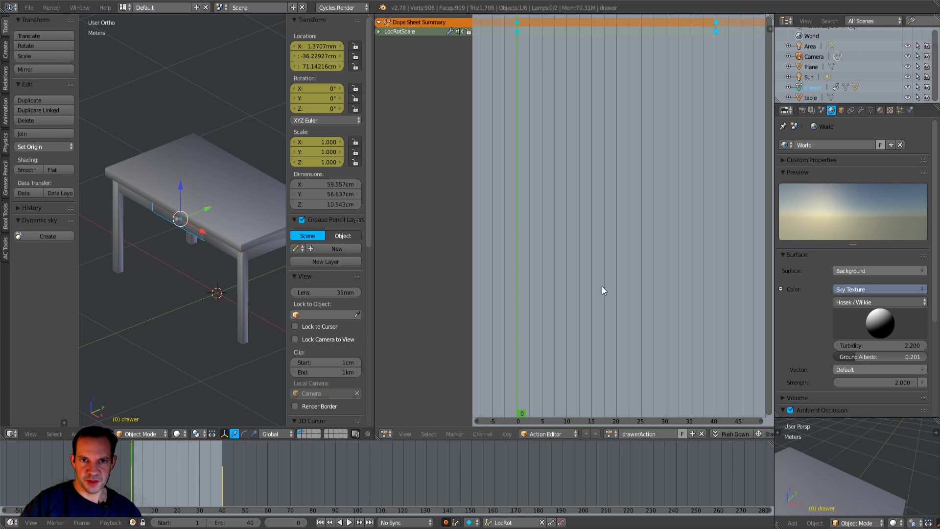
Step: Preview the drawer animation and rename its action as Open
key(alt+a)
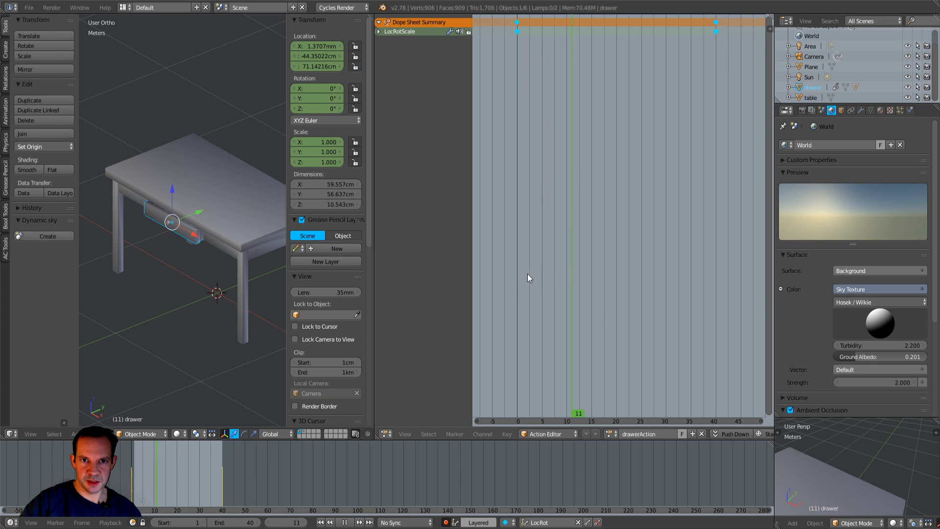
key(alt+a)
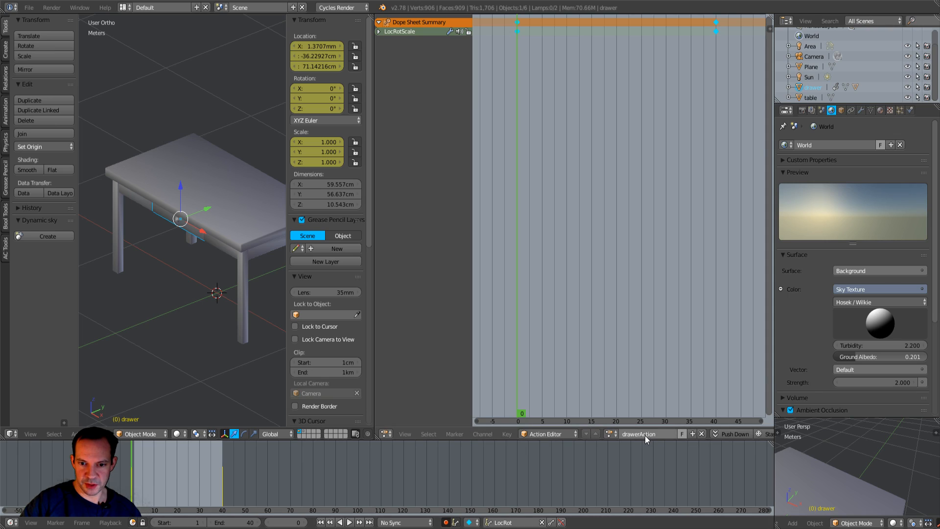
text(Open)
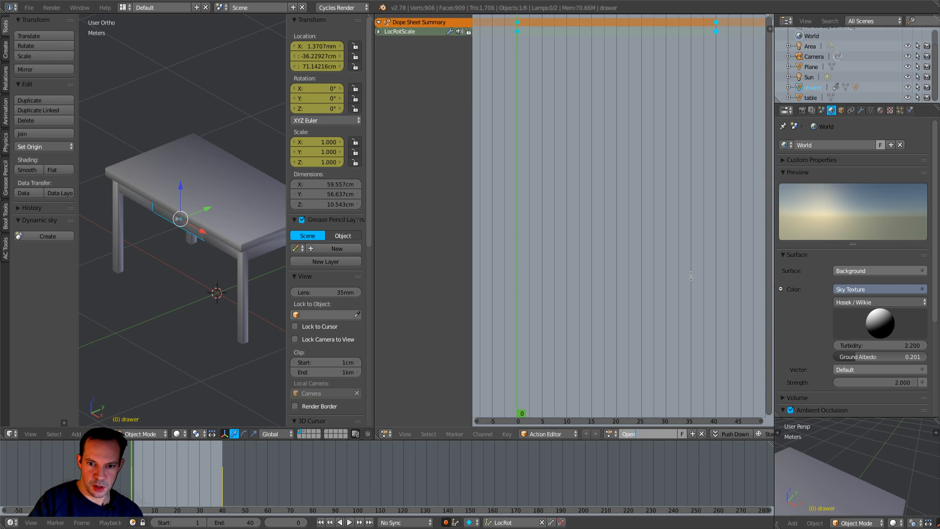
key(Return)
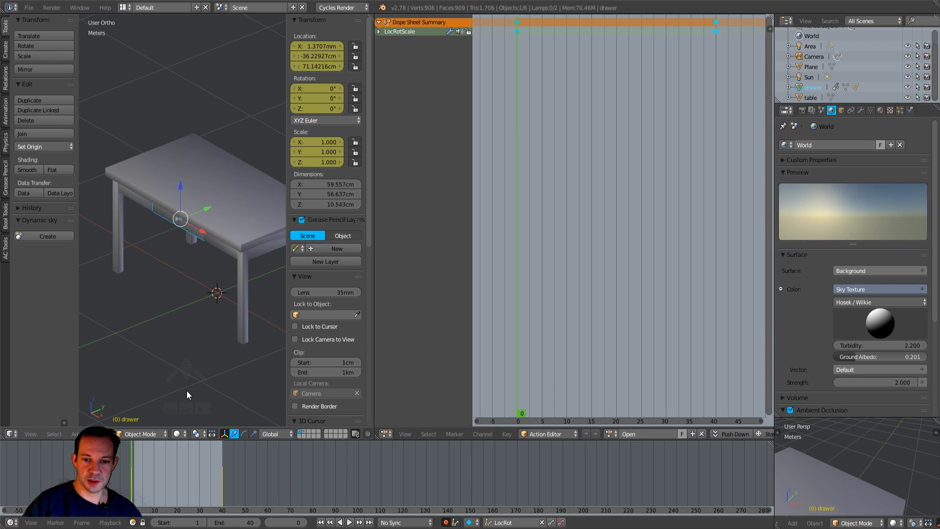
Step: Duplicate the Open action and swap its two keyframes, placing the open pose at frame 0 and the closed pose at frame 40
click(692, 433)
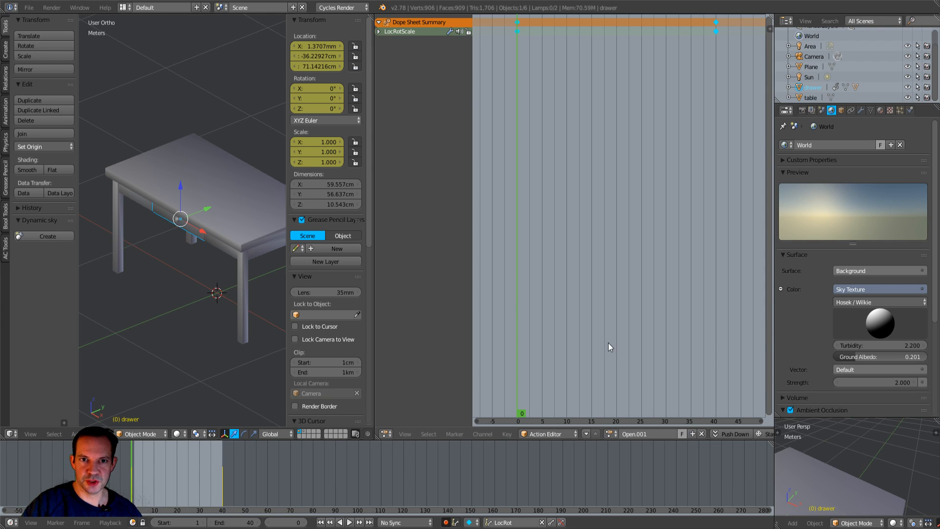
right_click(517, 31)
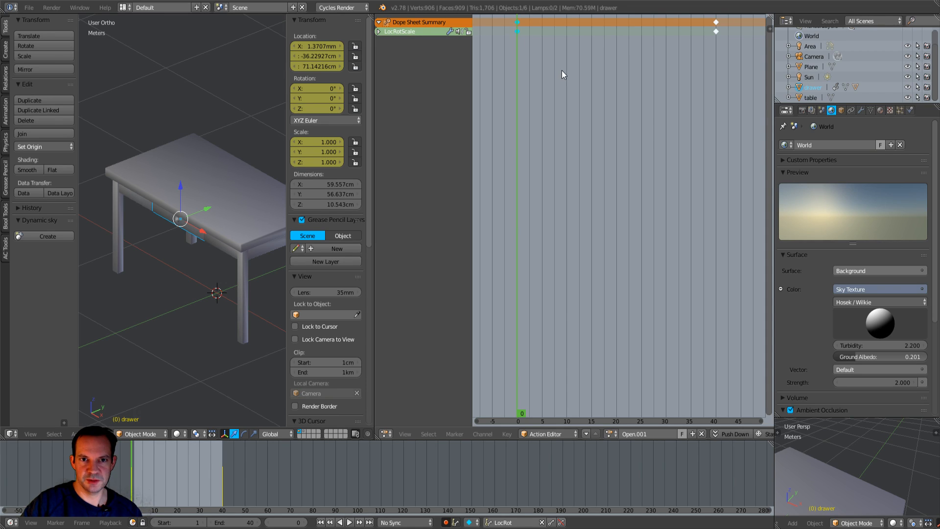
key(g)
click(695, 78)
right_click(715, 31)
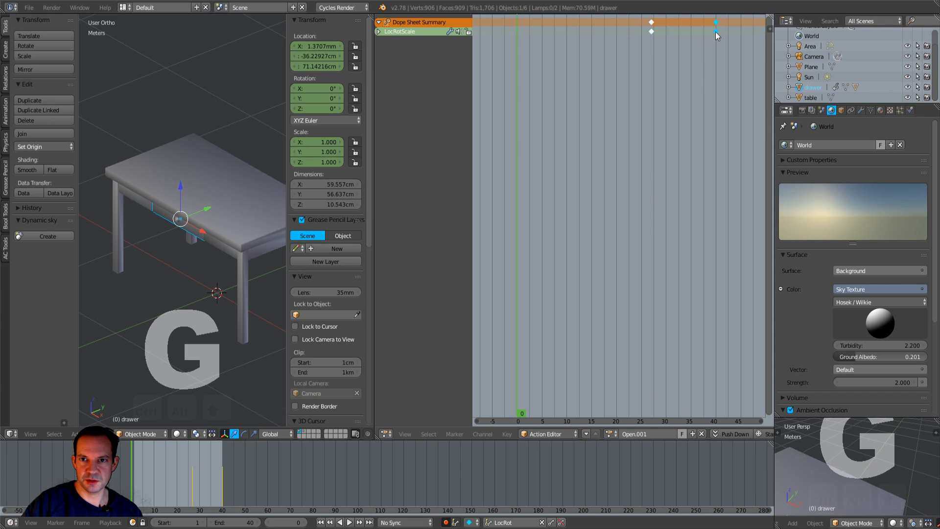
key(g)
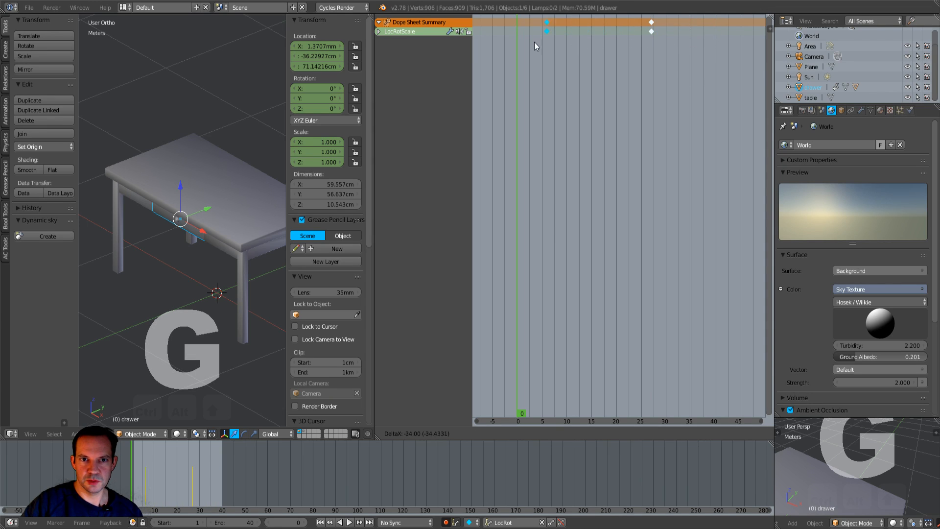
click(516, 43)
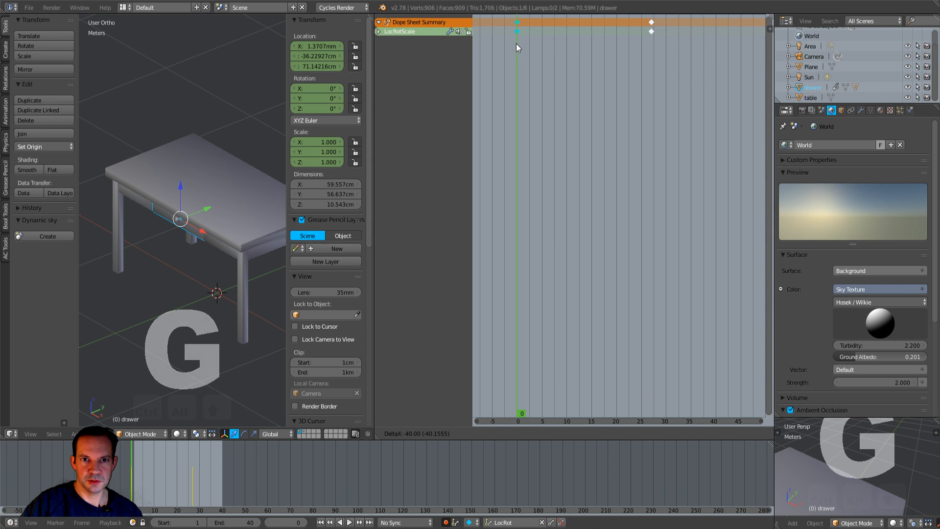
right_click(651, 31)
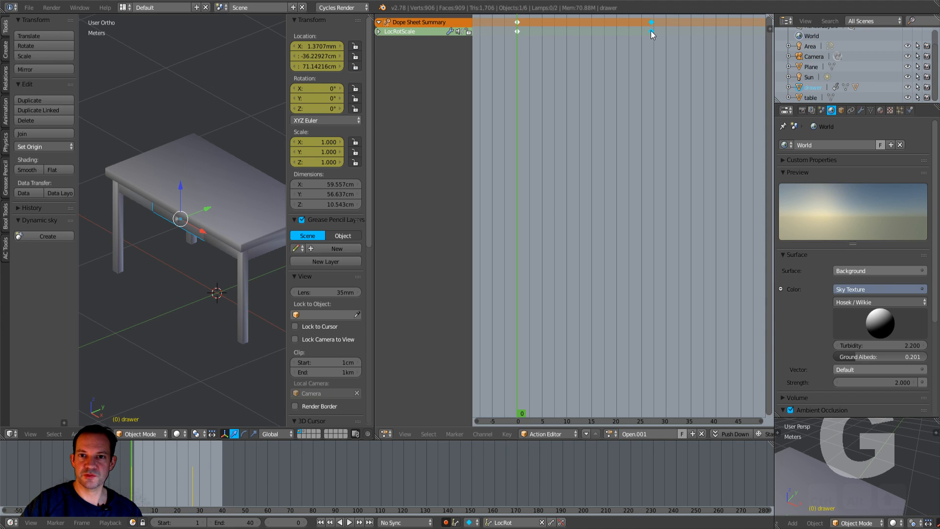
key(g)
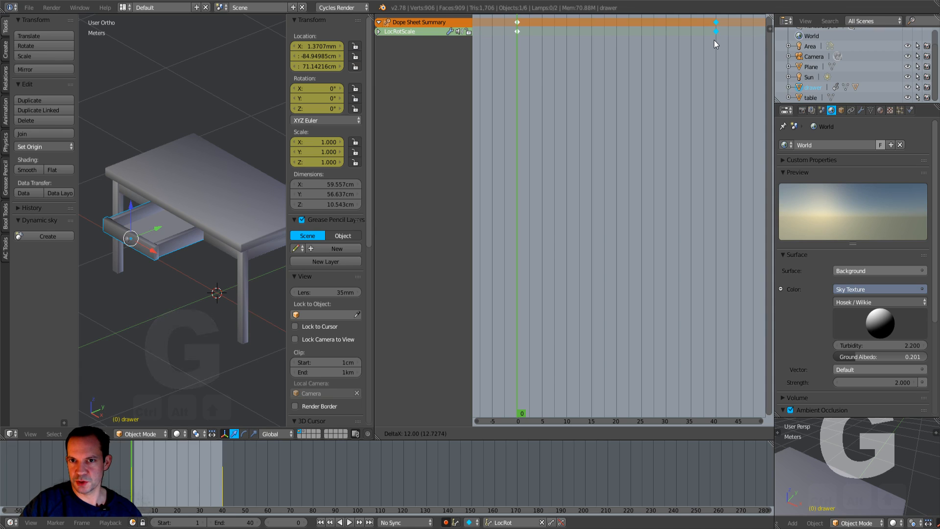
click(714, 40)
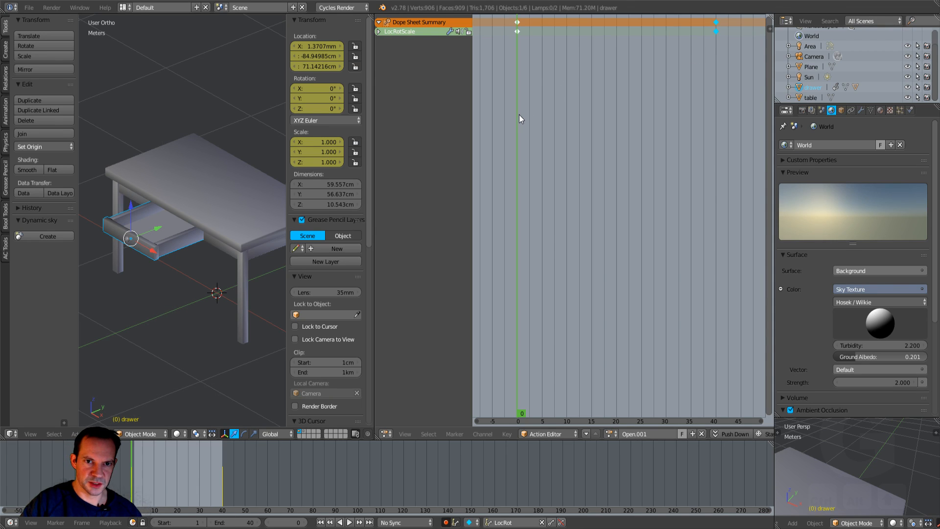
Step: Preview the reversed drawer motion and rename the duplicated action as Close
key(alt+a)
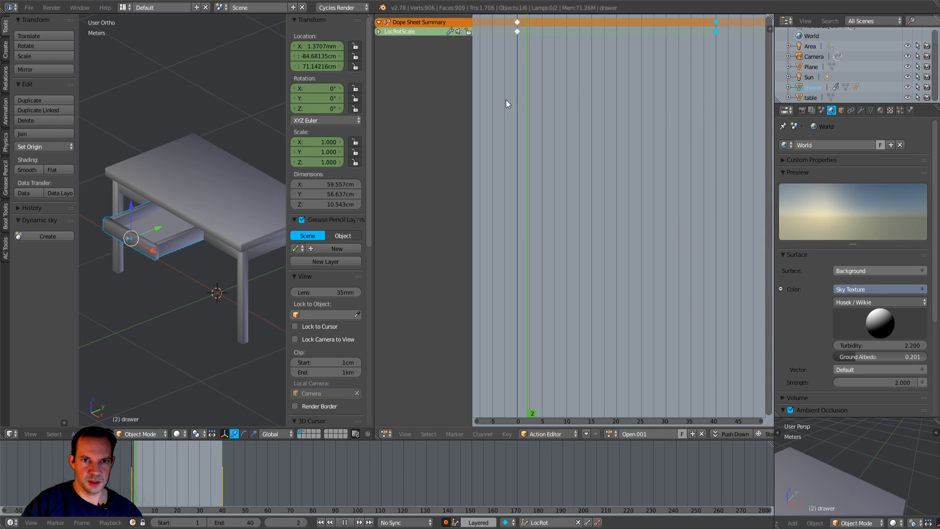
key(Escape)
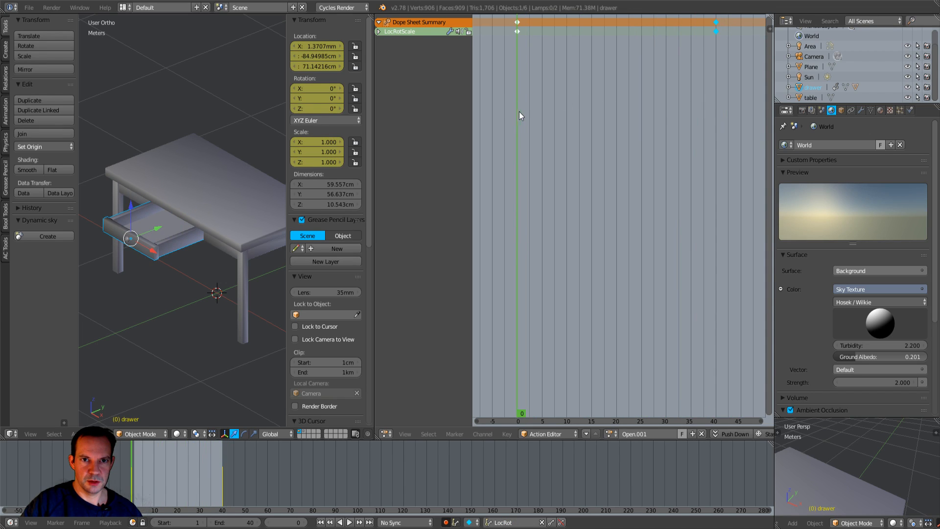
key(alt+a)
drag(719, 116, 487, 135)
key(Escape)
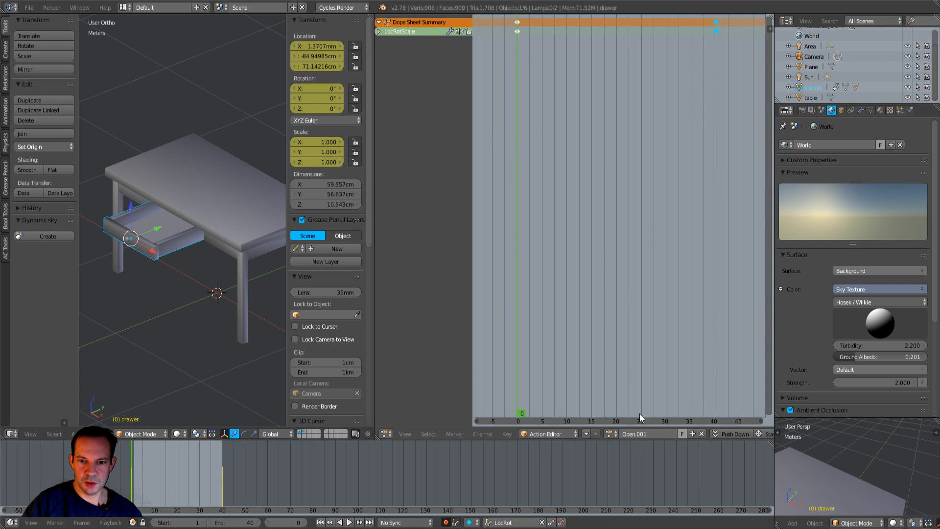
text(Close)
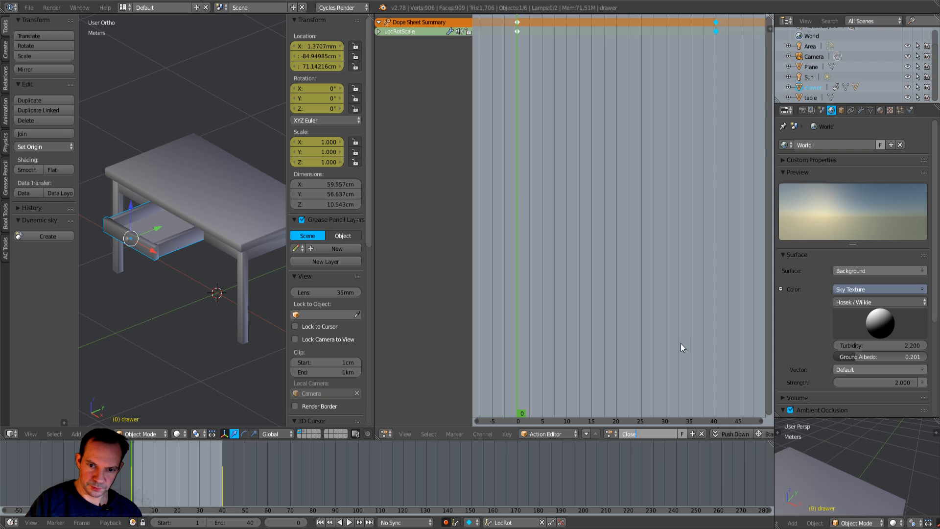
key(Return)
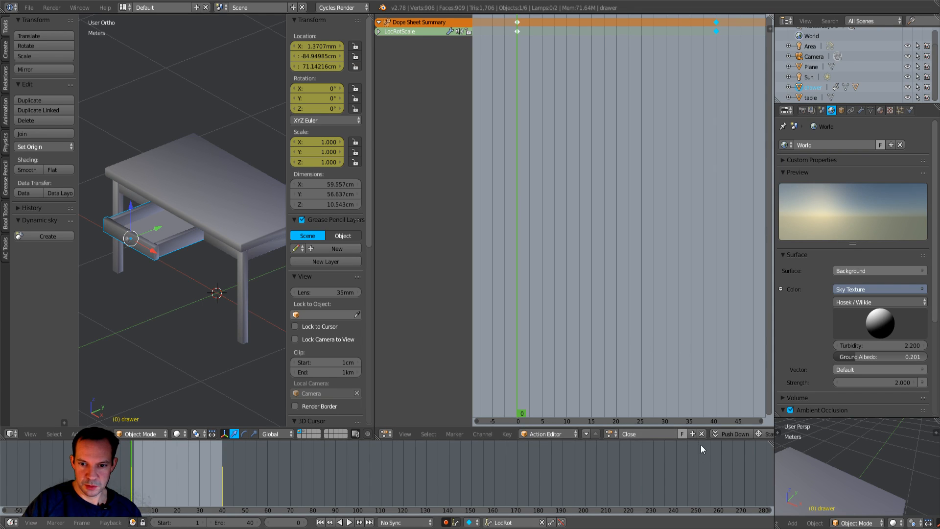
Step: Play back the Close action, then assign the Open action to the drawer again and play it back
click(349, 522)
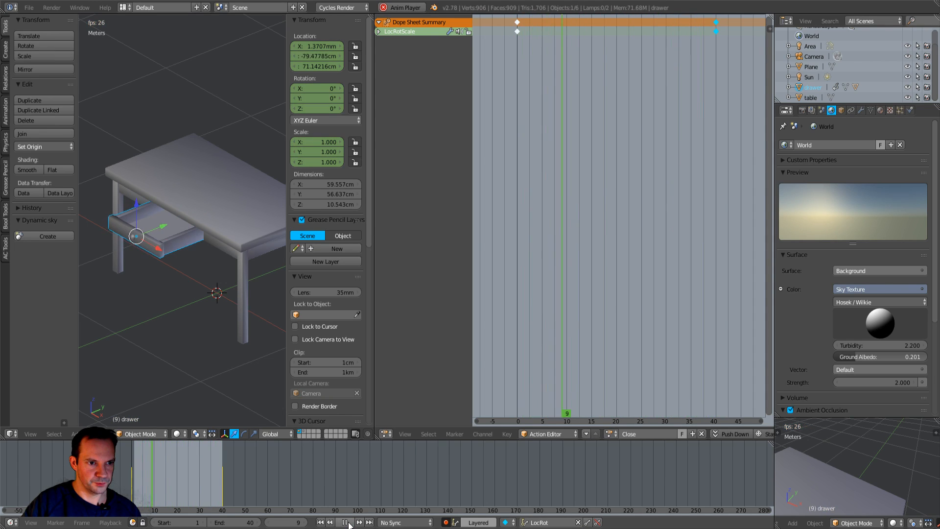
click(346, 522)
click(607, 435)
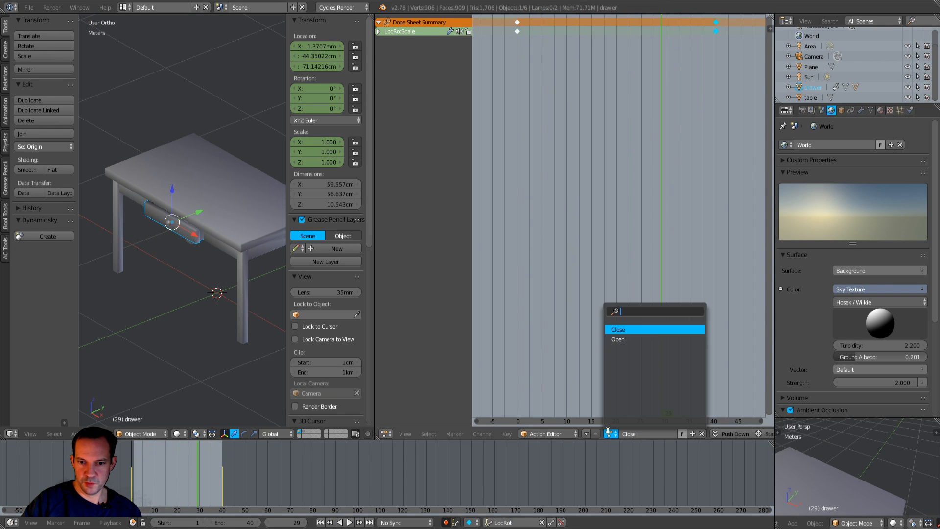
click(626, 339)
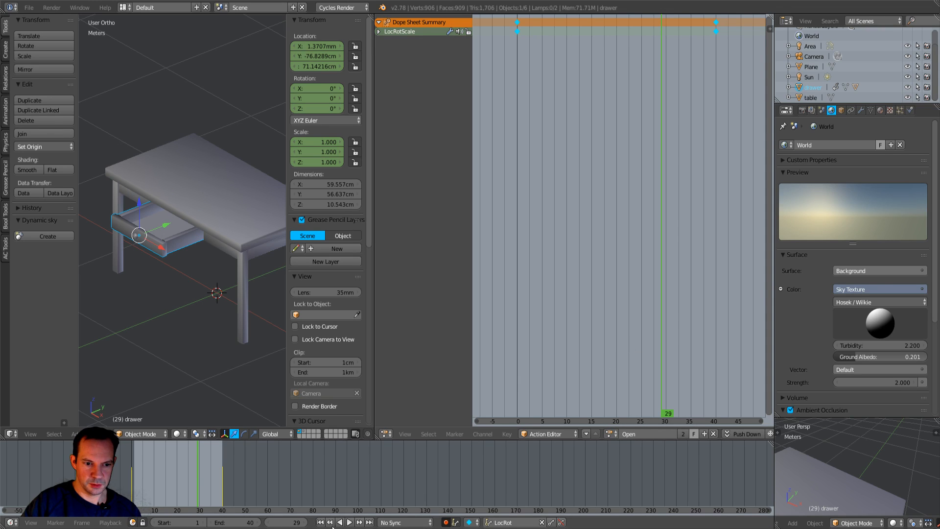
drag(629, 308, 504, 312)
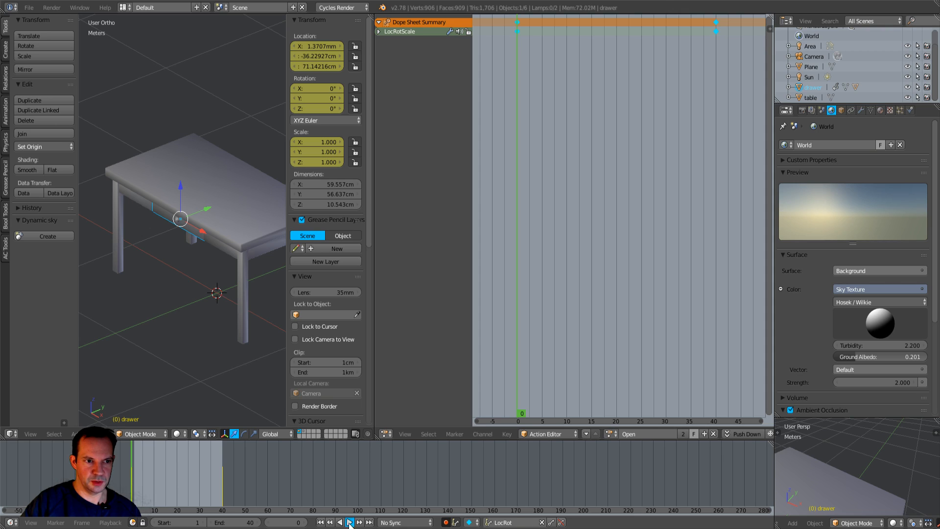
click(350, 521)
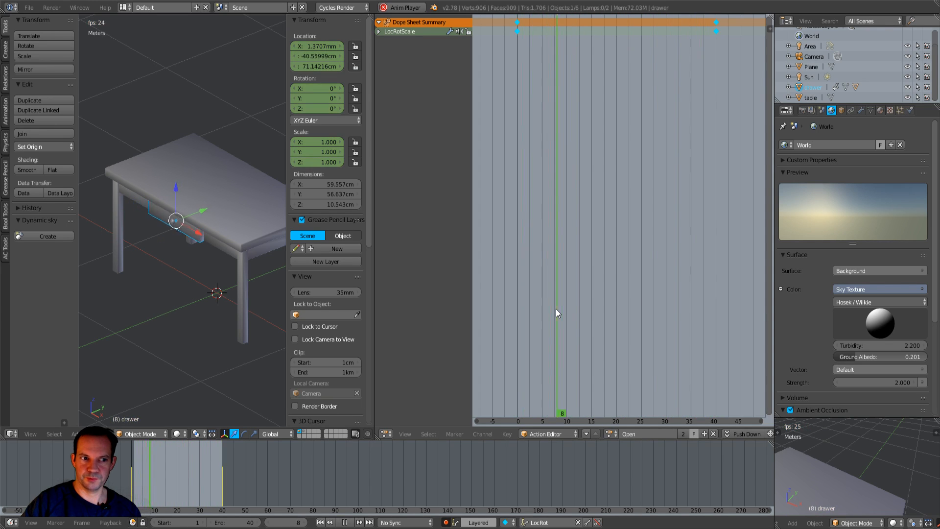
click(345, 523)
Step: Merge the Action Editor area back into the 3D view and return the animation to frame 0
drag(372, 17, 417, 55)
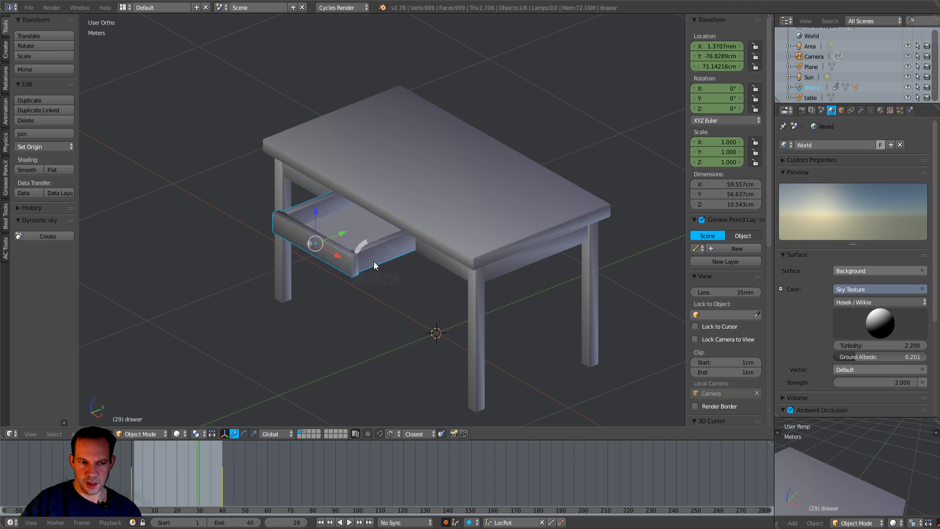
drag(196, 490, 126, 493)
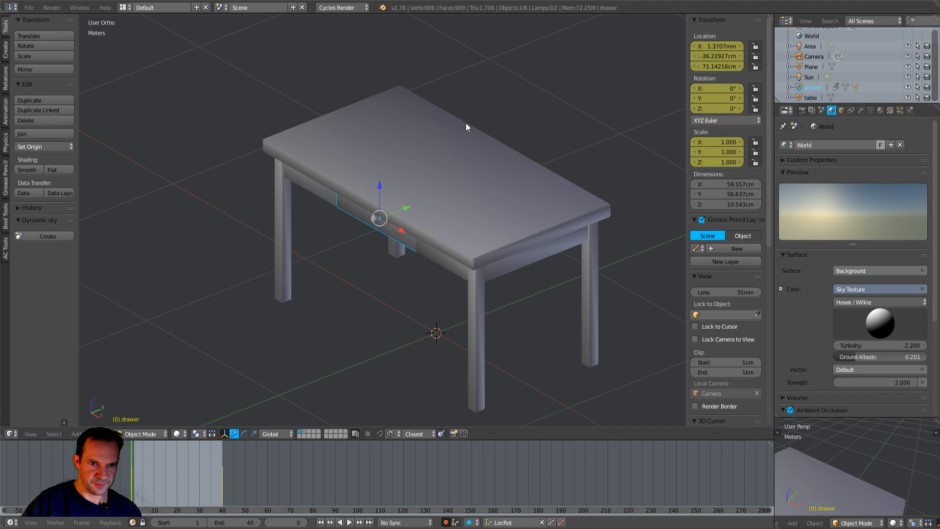
Step: Parent the drawer to the table using the Object parenting option
right_click(463, 216)
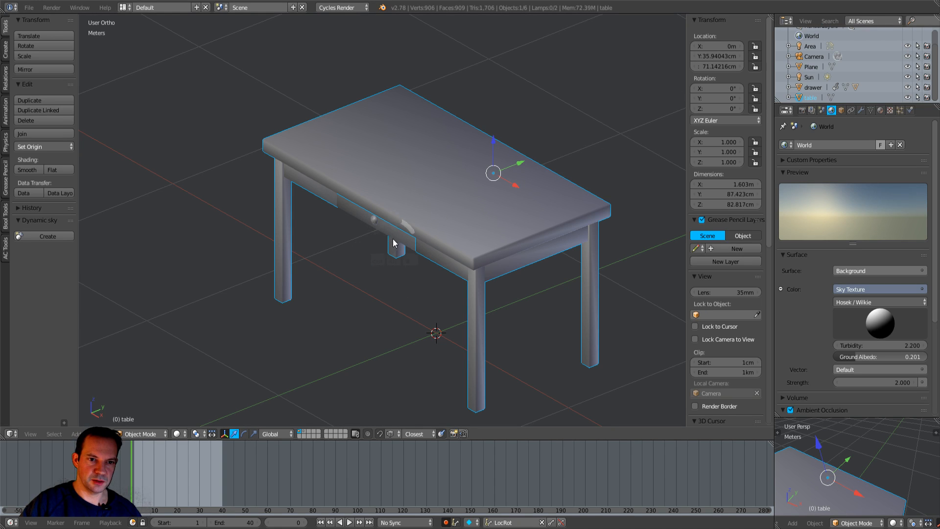
middle_drag(478, 222, 548, 209)
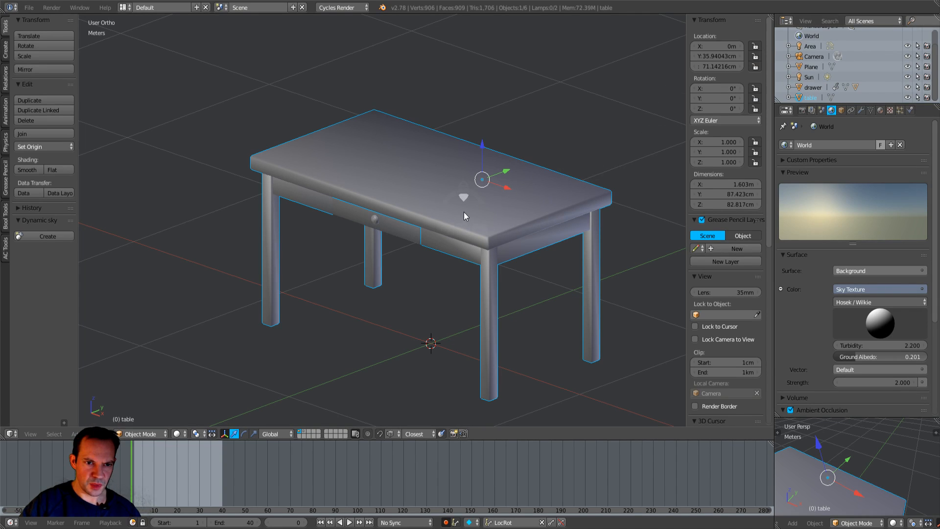
right_click(401, 237)
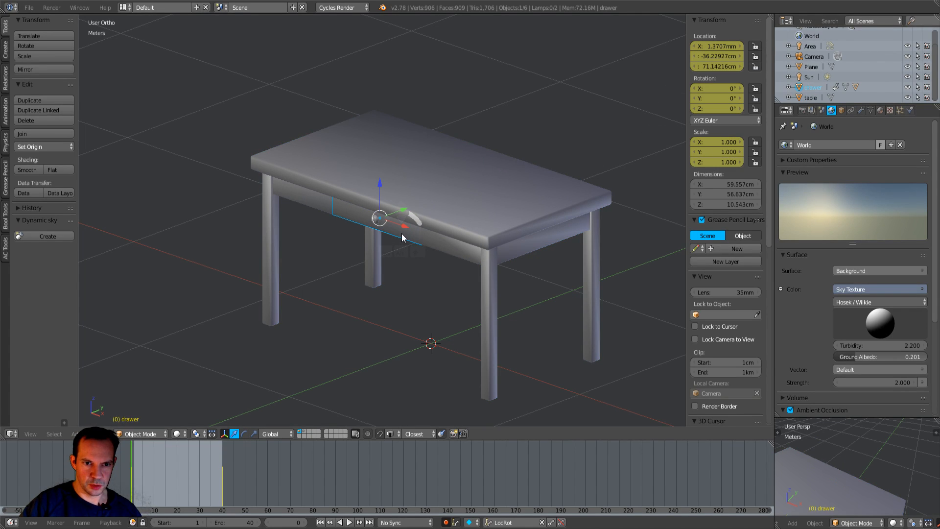
right_click(453, 234)
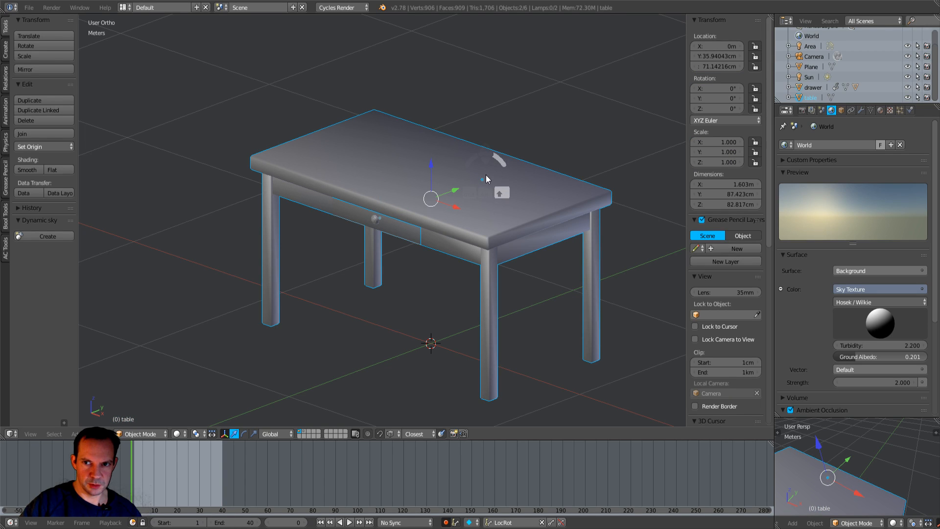
key(ctrl+p)
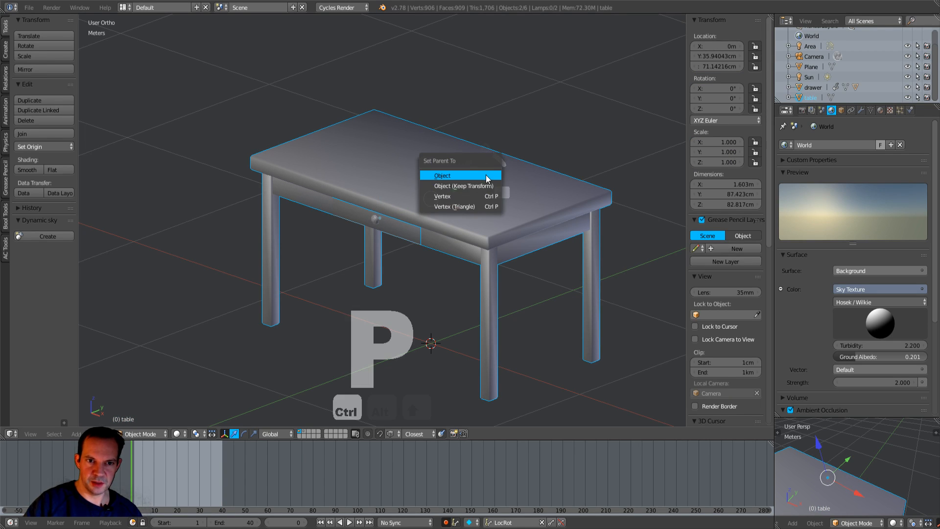
click(485, 176)
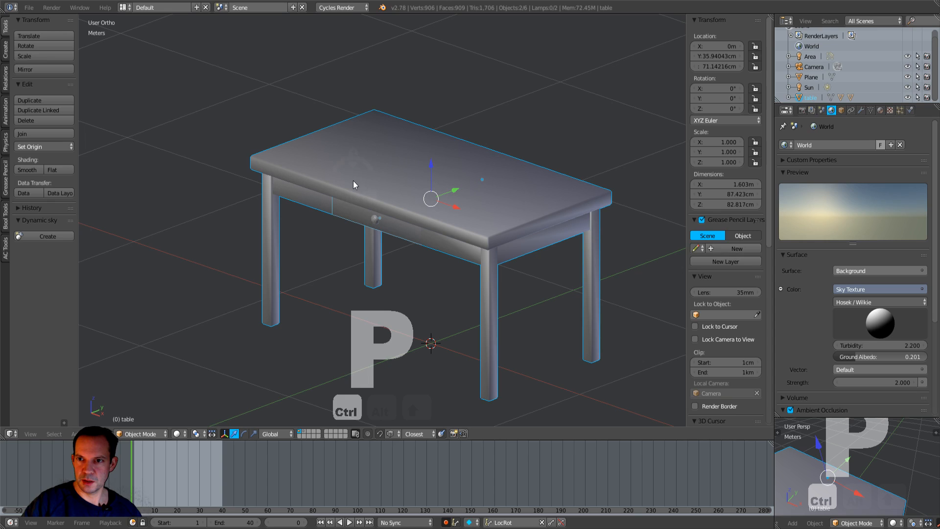
Step: Expand the table's hierarchy in the outliner and select the nested drawer and the table to check the parenting
right_click(484, 212)
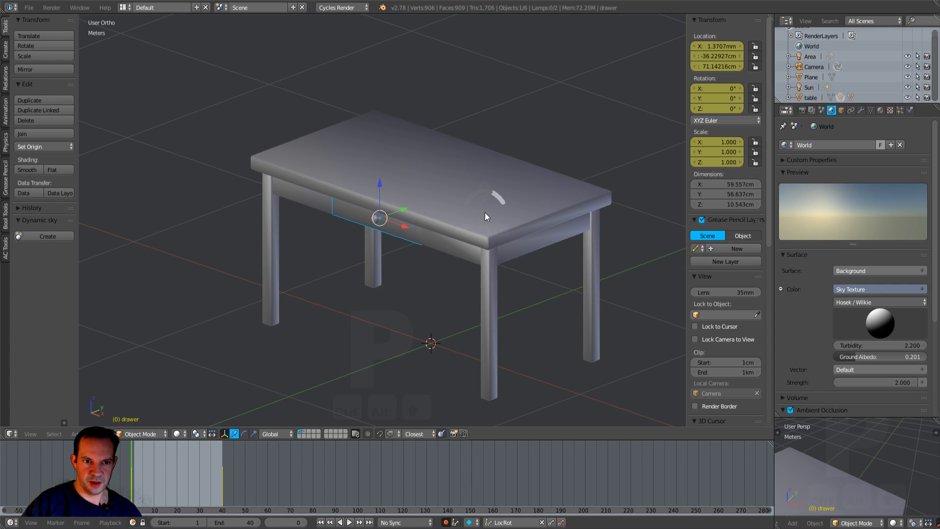
right_click(485, 213)
right_click(357, 257)
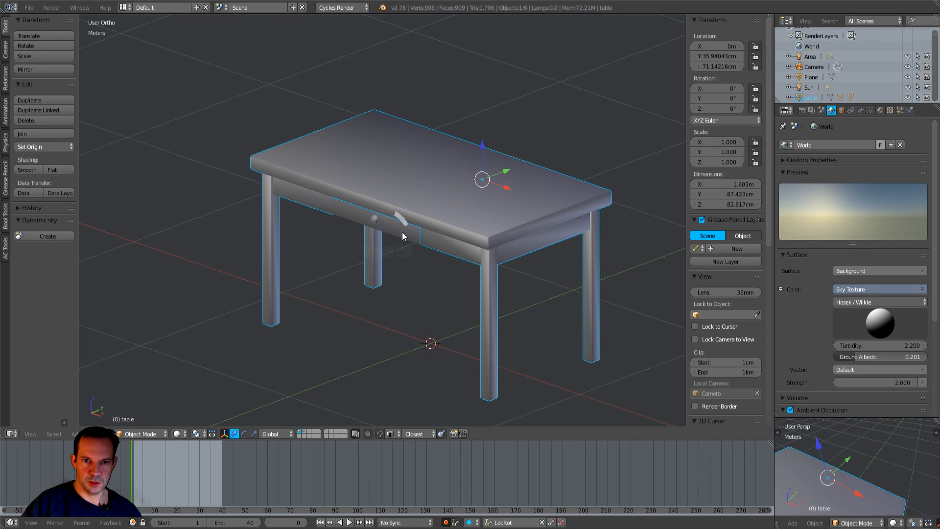
click(789, 97)
scroll(839, 85, down, 2)
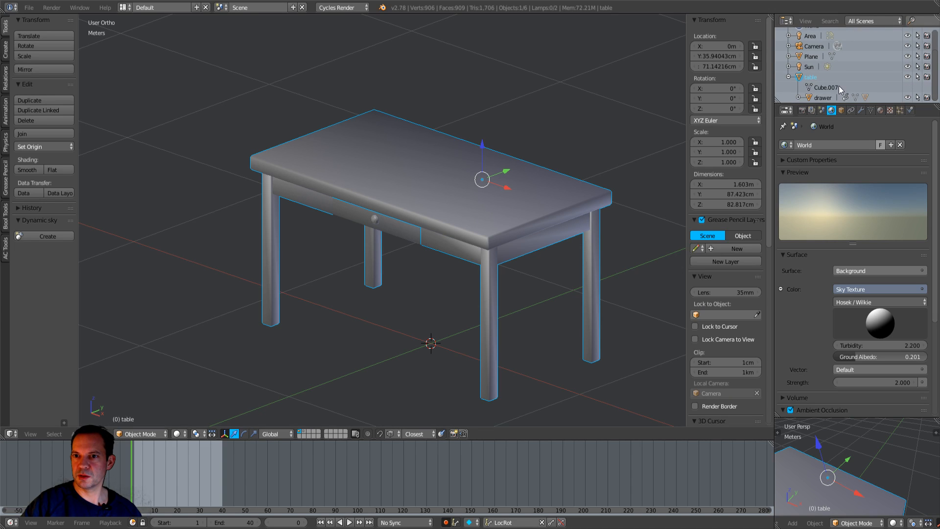
click(821, 98)
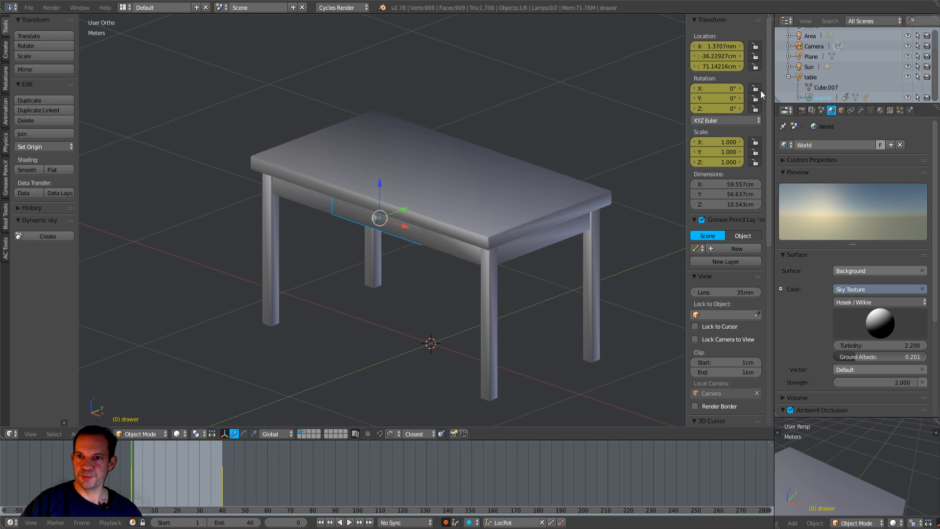
click(810, 77)
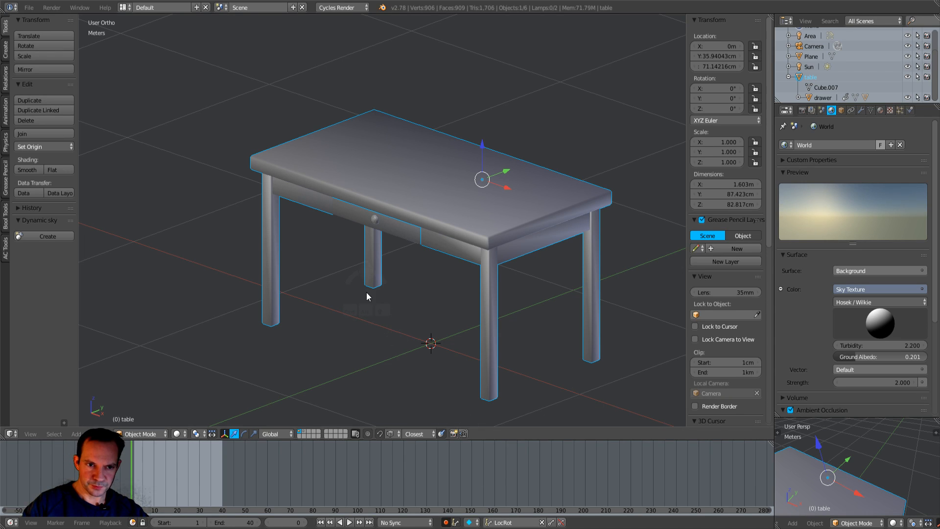
Step: Select the table in the outliner and open the list of export formats
mouse_move(427, 298)
middle_down()
mouse_move(457, 290)
mouse_move(429, 303)
middle_up()
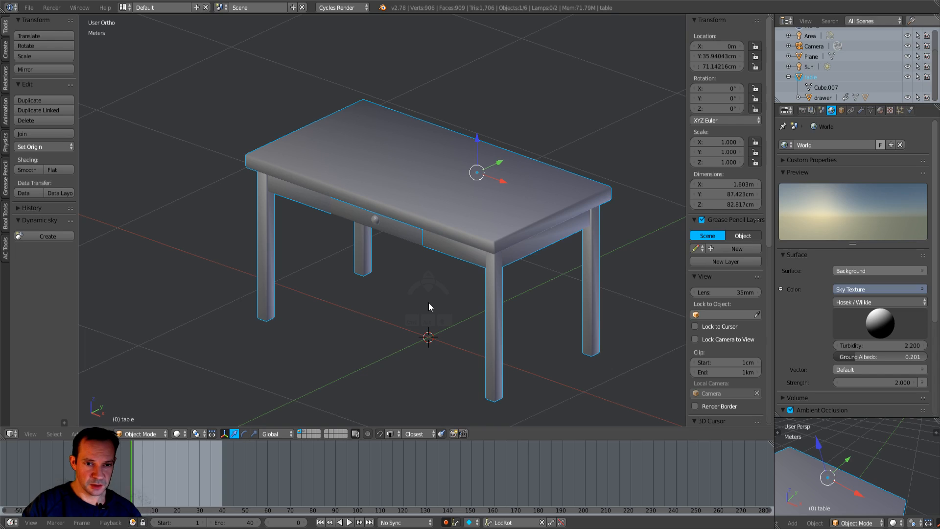
click(807, 67)
click(804, 78)
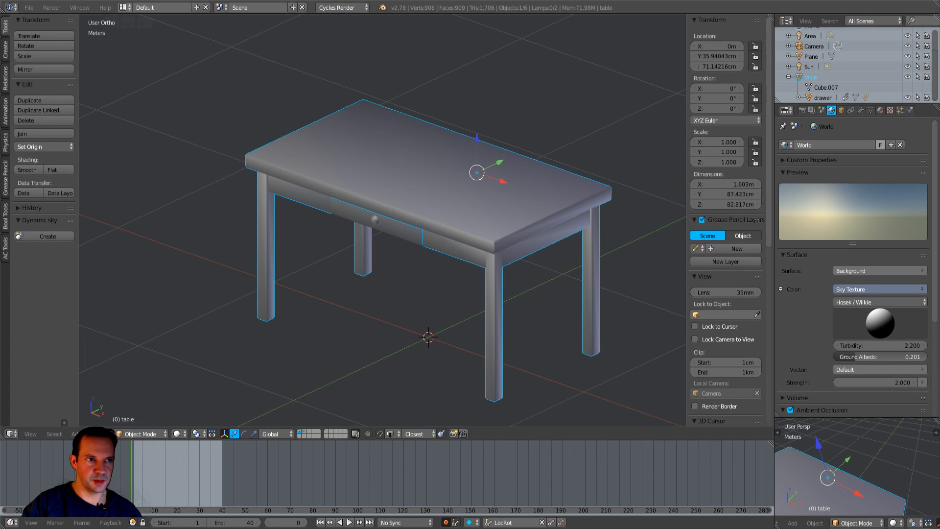
click(28, 8)
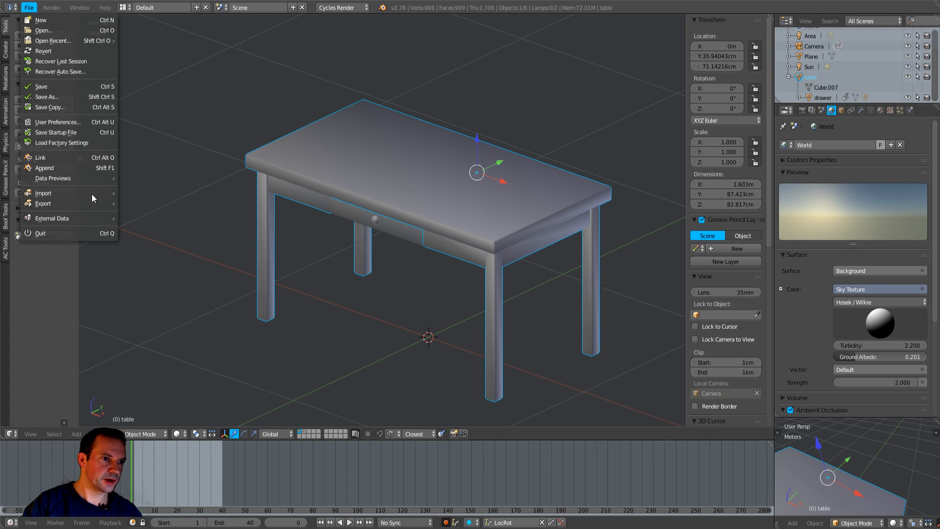
mouse_move(65, 204)
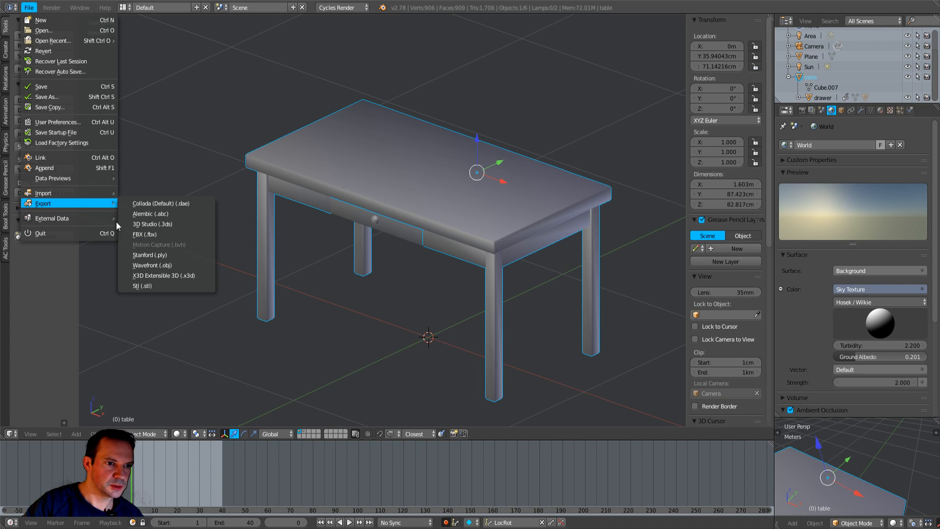